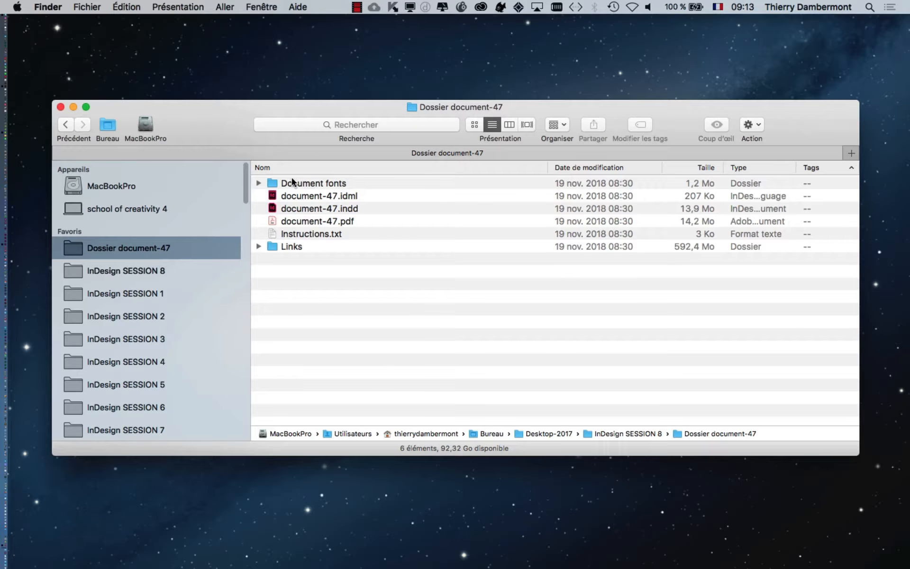
Step: Open document-47.indd, leaving the document unmodified for both the RGB and the CMYK colour settings mismatch
click(381, 208)
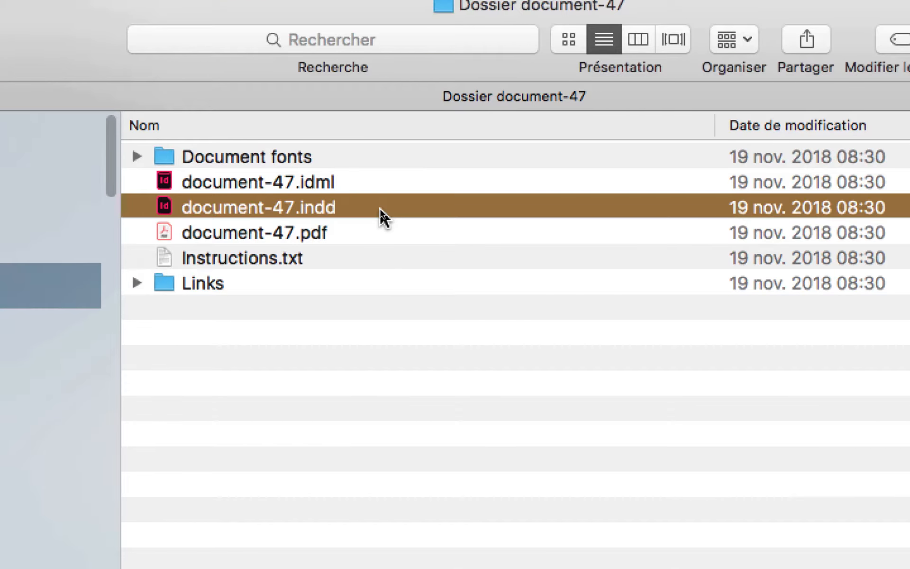
double_click(379, 208)
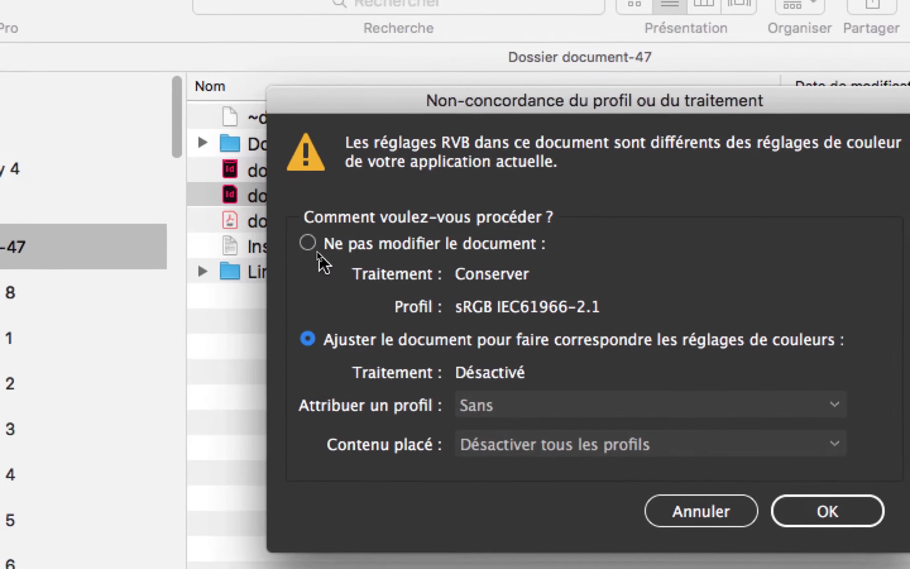
click(312, 245)
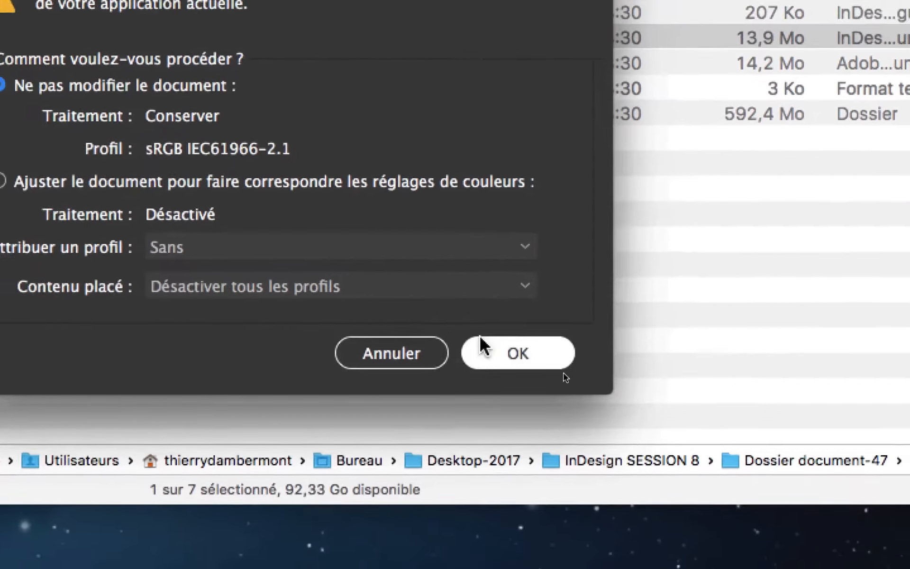
click(806, 519)
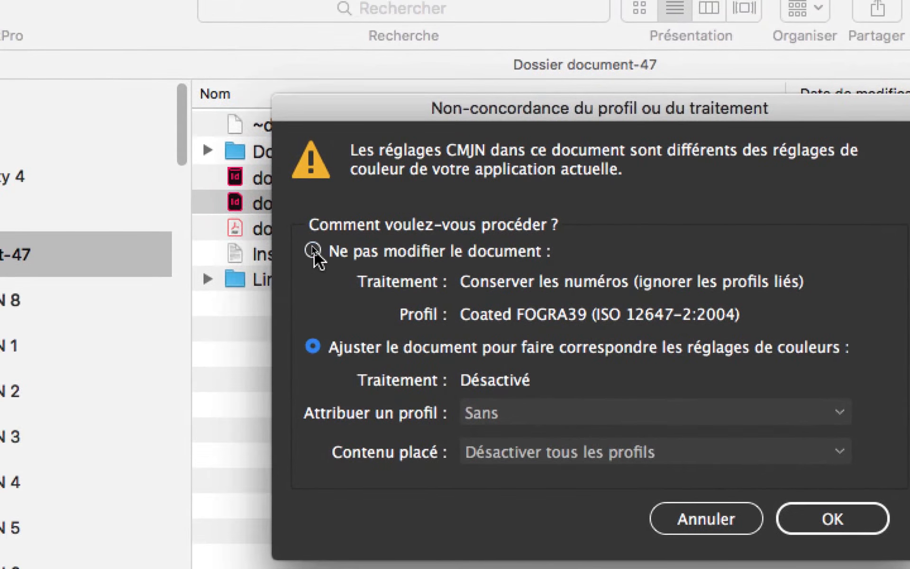
click(100, 119)
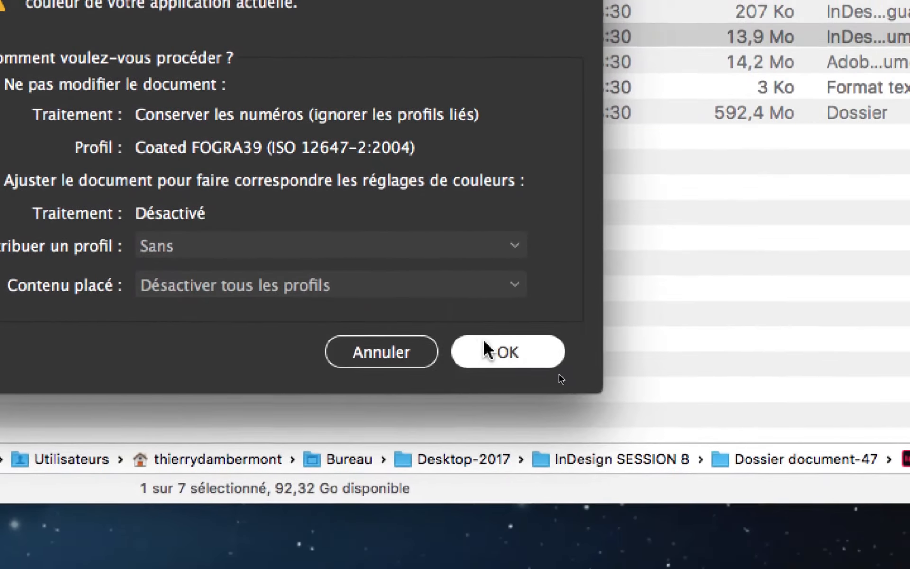
click(734, 459)
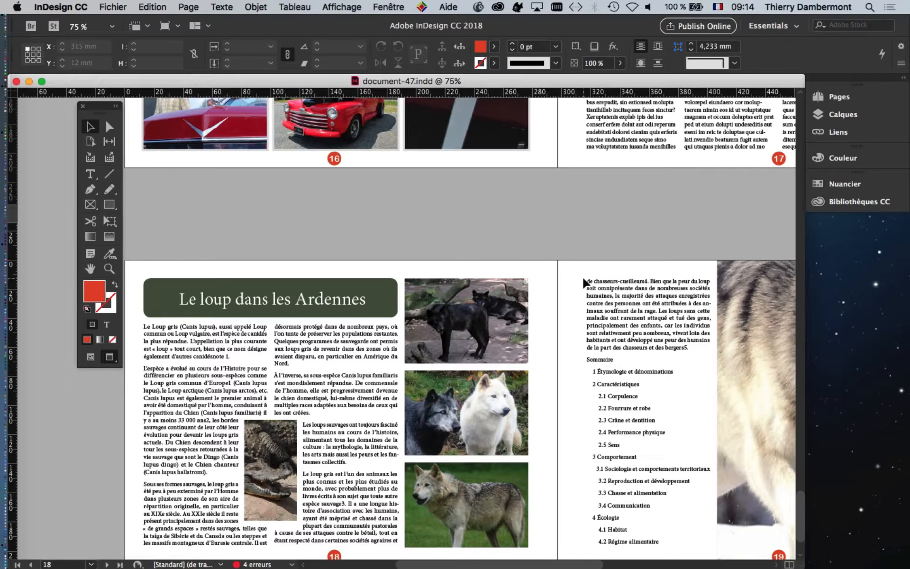
Step: Look over the spreads around pages 16 to 19 at different magnifications
scroll(572, 289, down, 2)
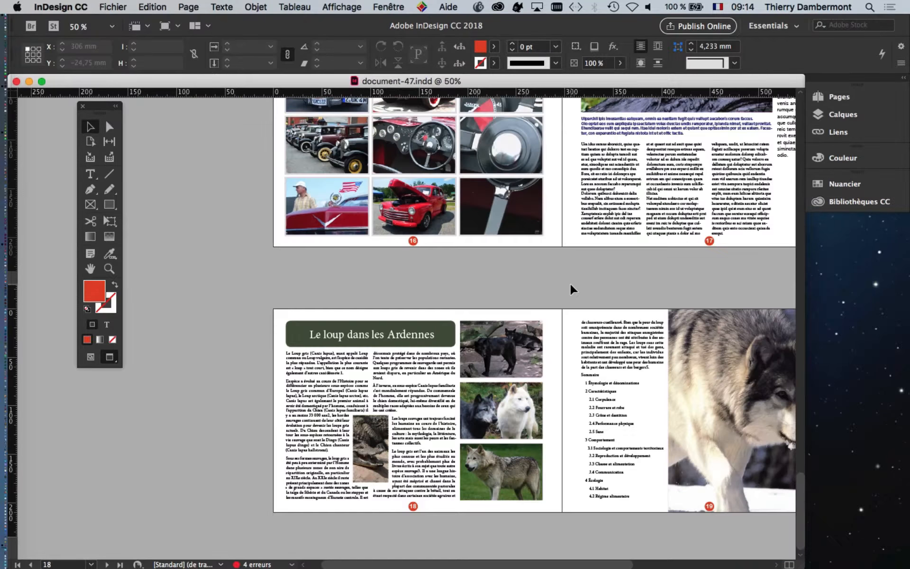
scroll(571, 296, up, 1)
scroll(572, 296, up, 3)
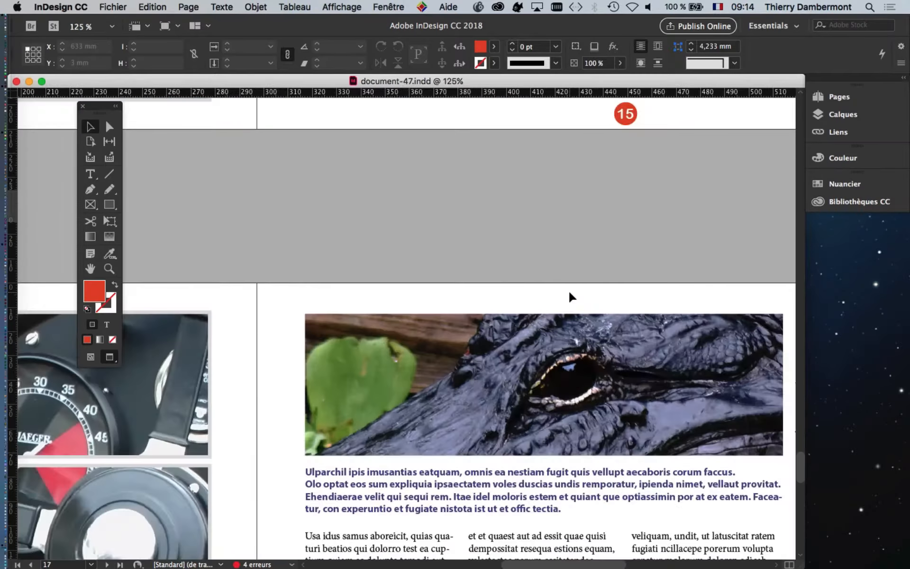
scroll(571, 297, down, 4)
scroll(568, 298, up, 4)
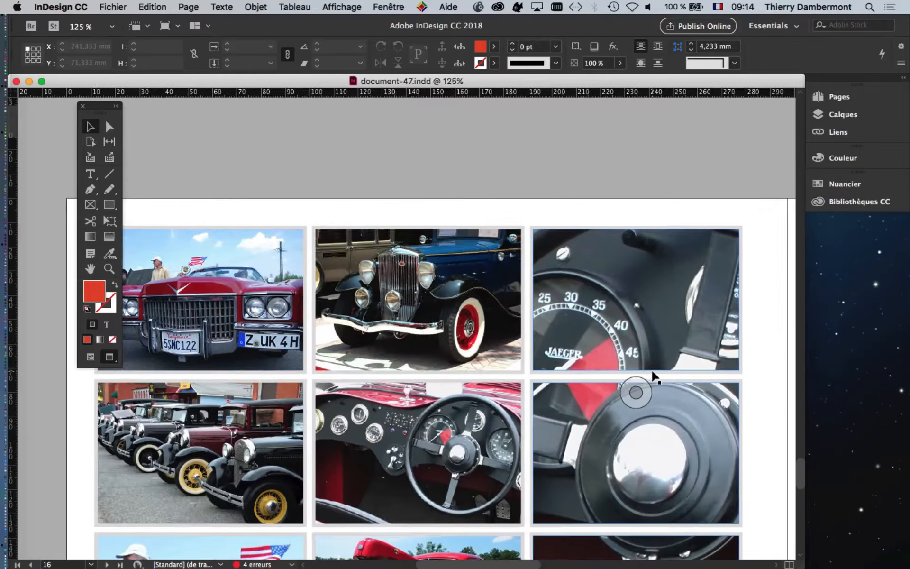
scroll(652, 372, up, 5)
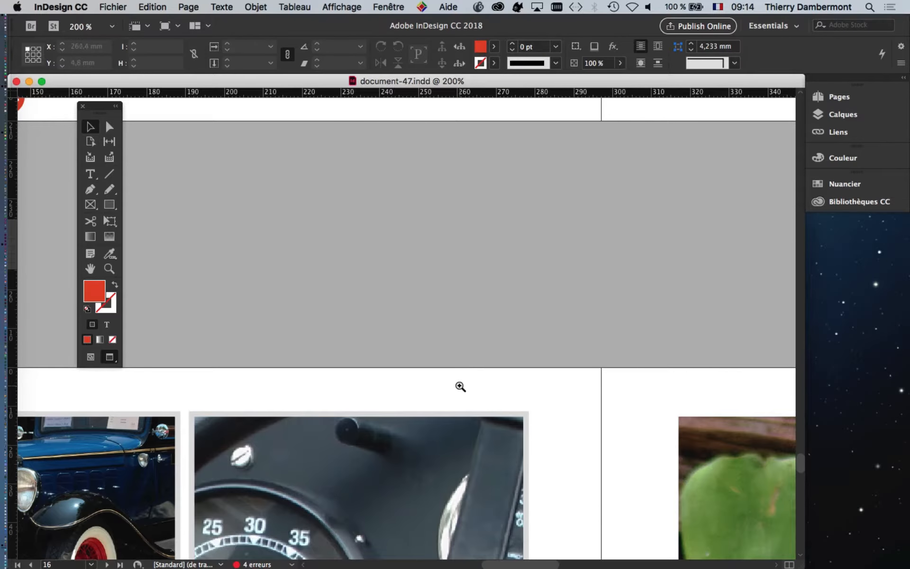
Step: Magnify the area above the dashboard photo on page 16 to 1200%
click(460, 386)
click(406, 332)
click(412, 334)
click(415, 336)
click(415, 336)
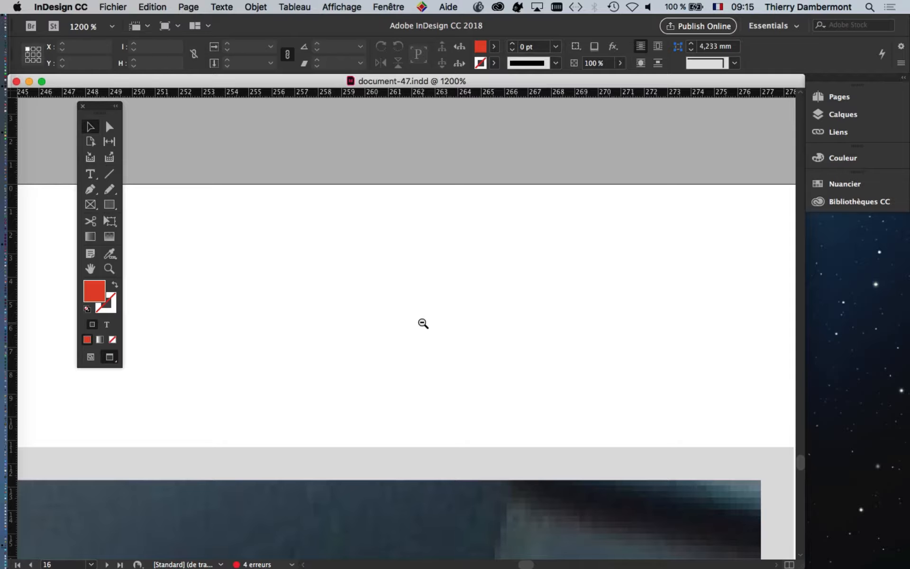
Step: Zoom back out to 50% to view the spread of pages 16 and 17
alt+super+click(423, 323)
alt+super+click(423, 324)
alt+super+click(423, 325)
alt+super+click(422, 326)
alt+super+click(422, 326)
alt+super+click(423, 330)
alt+super+click(425, 335)
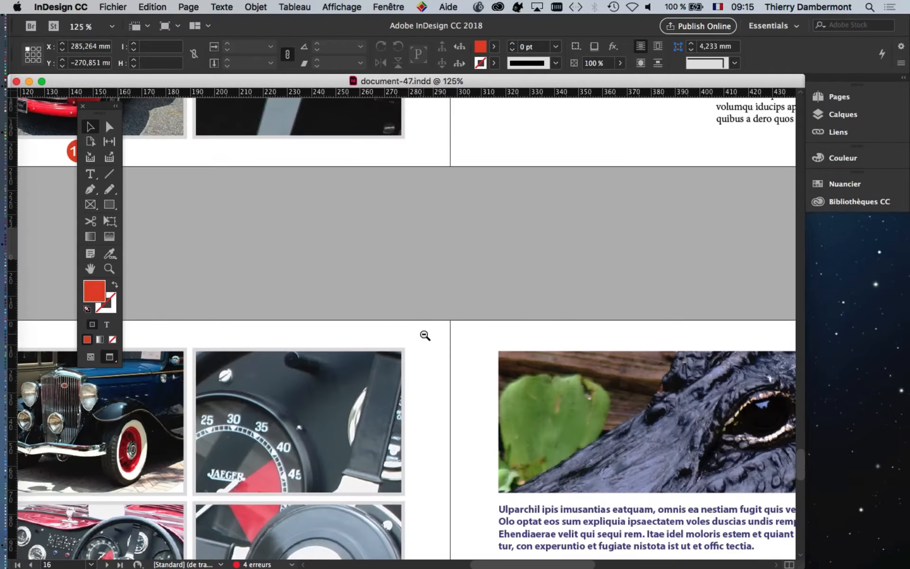
alt+super+click(424, 336)
alt+super+click(425, 342)
alt+super+click(424, 353)
scroll(383, 387, up, 1)
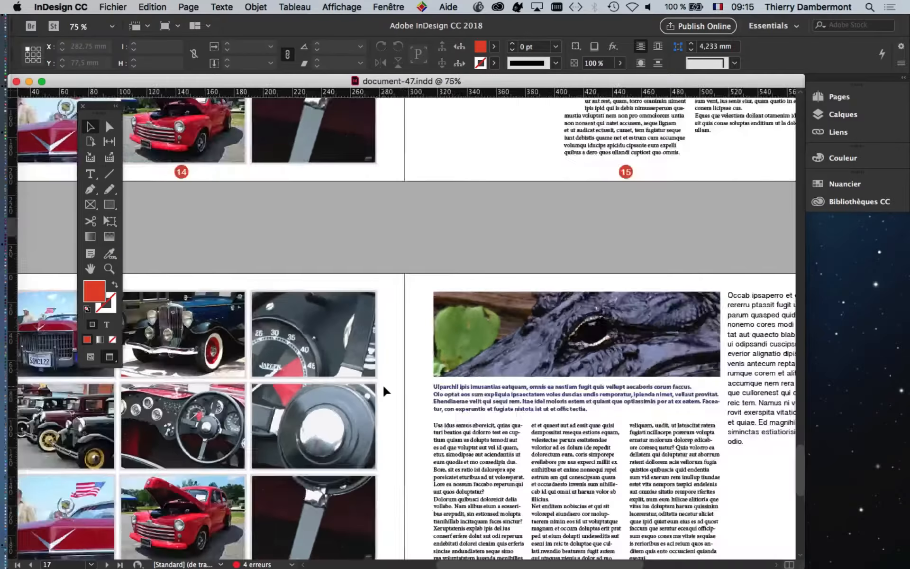
scroll(384, 390, up, 2)
scroll(384, 391, down, 2)
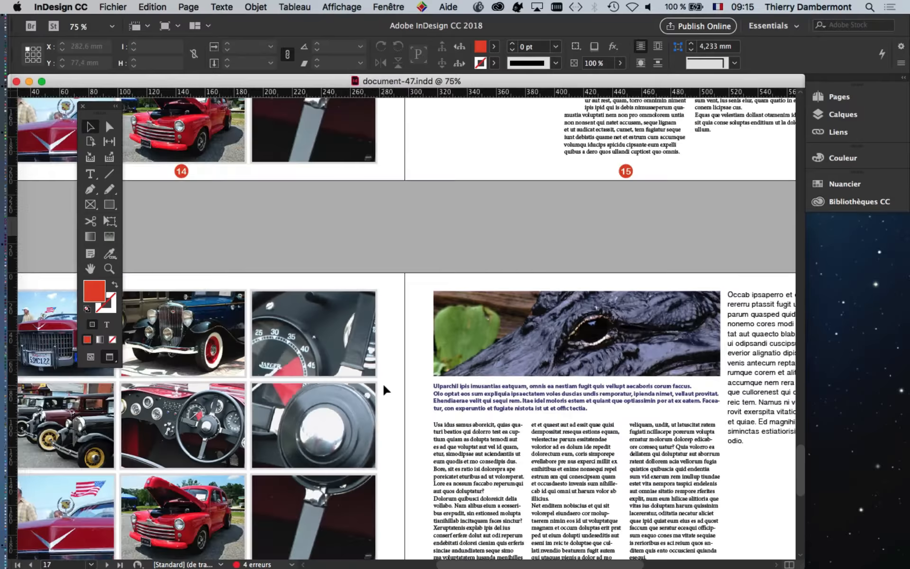
scroll(384, 390, down, 1)
scroll(463, 233, down, 1)
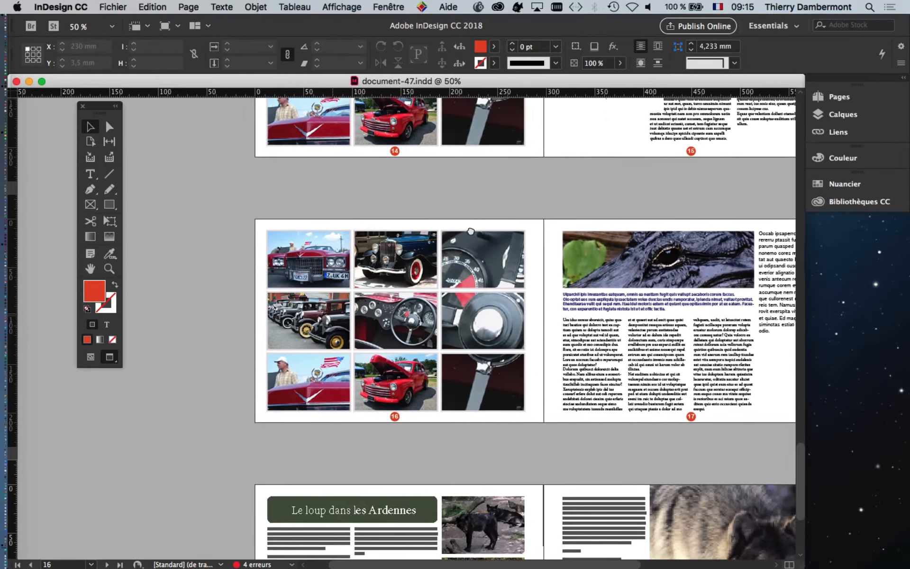
drag(471, 231, 454, 226)
Step: Cycle the toolbox through its layouts back to two columns, and move it slightly higher
double_click(98, 107)
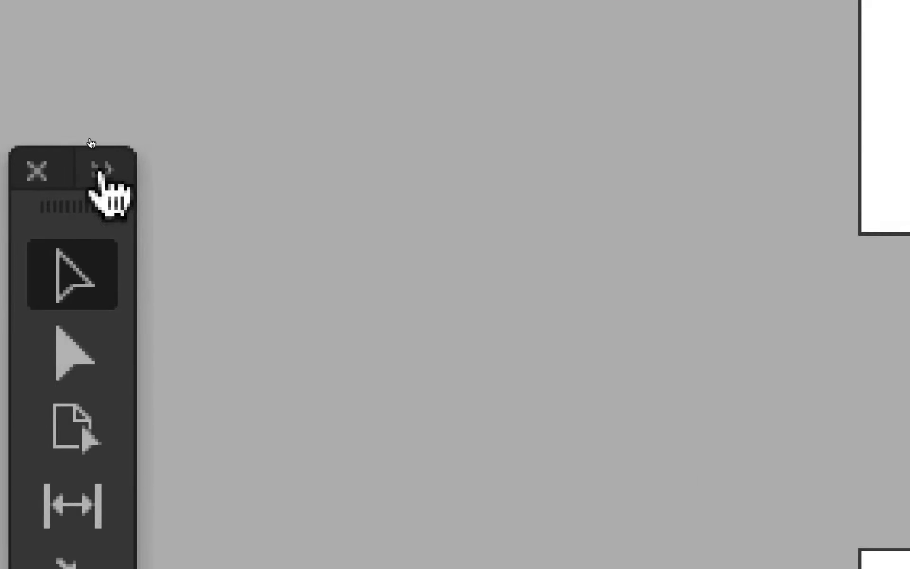
click(100, 173)
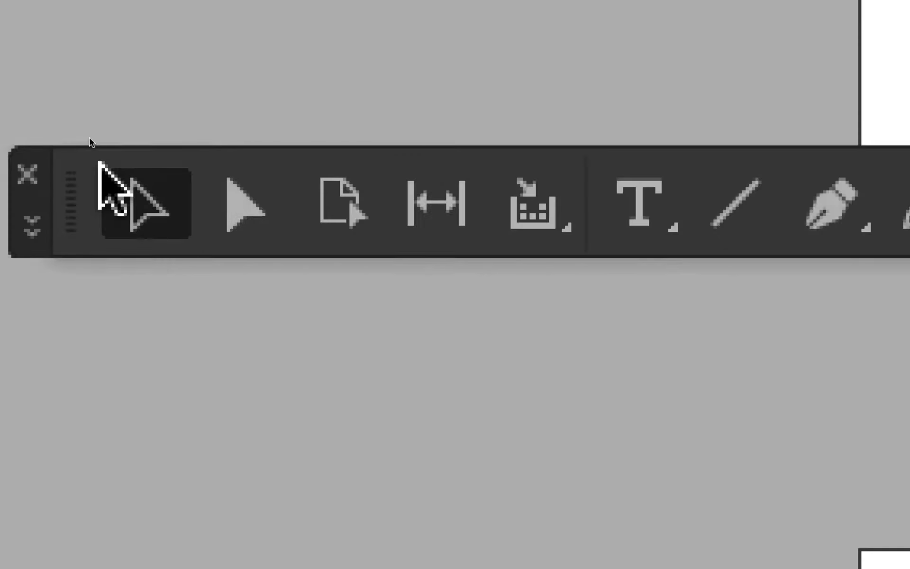
click(30, 227)
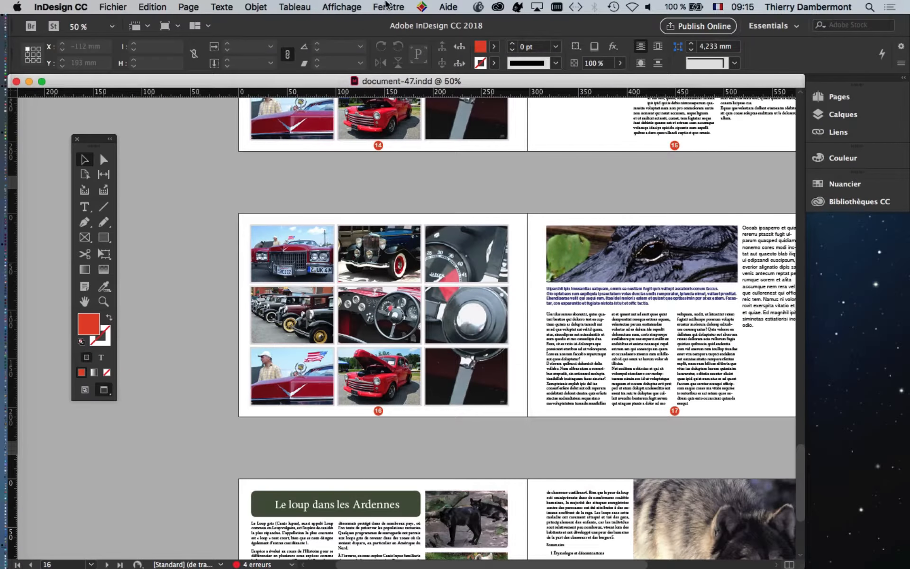
click(388, 6)
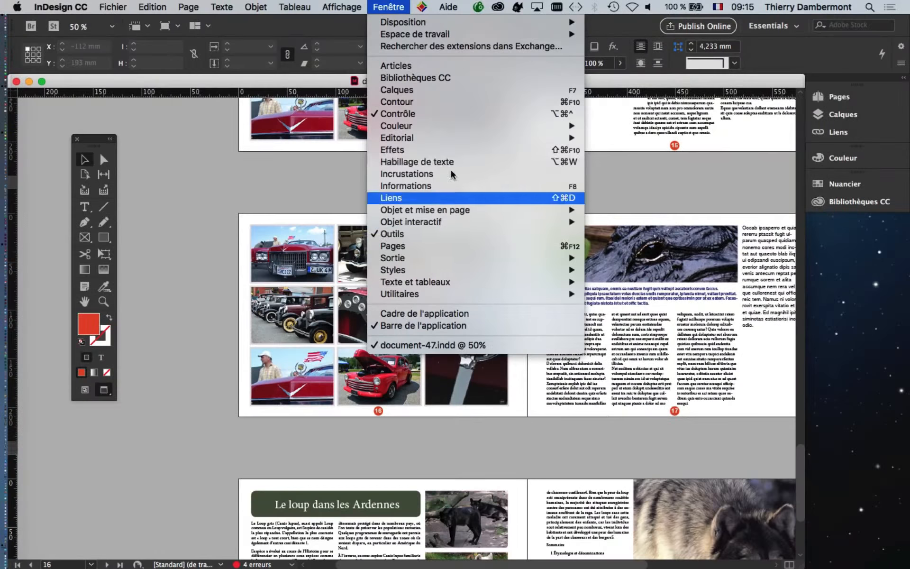
click(205, 266)
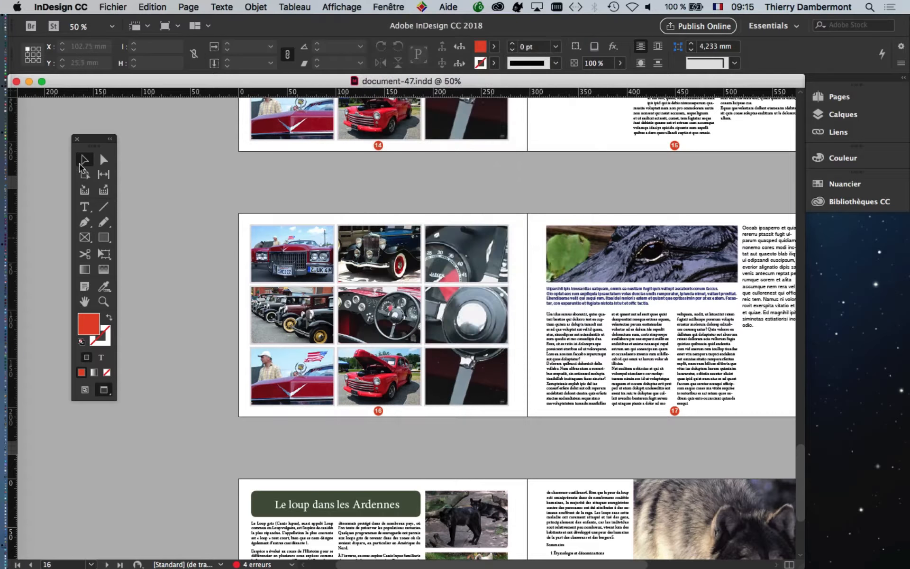
mouse_move(100, 139)
mouse_down()
mouse_move(74, 182)
mouse_move(100, 129)
mouse_up()
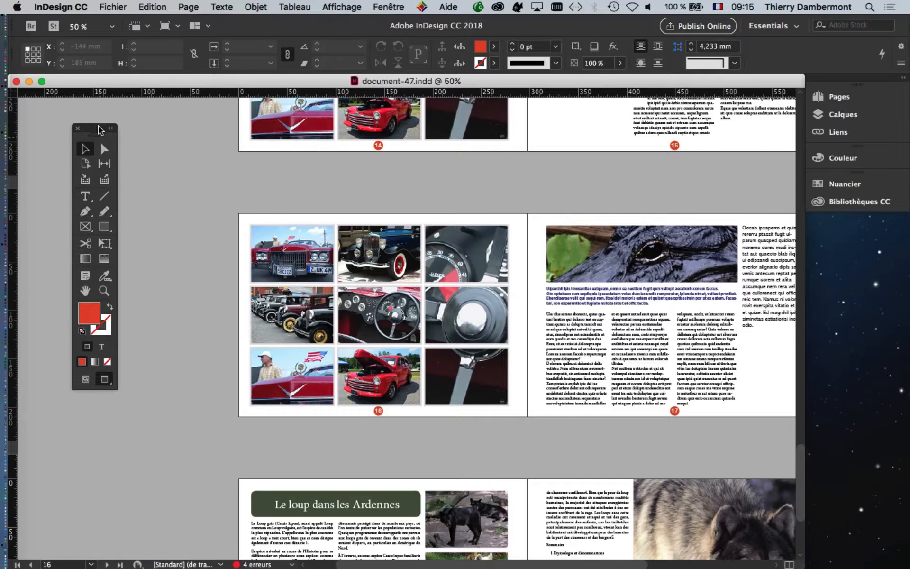
Step: Toggle repeatedly between Preview and Normal screen modes, ending in Normal mode
key(w)
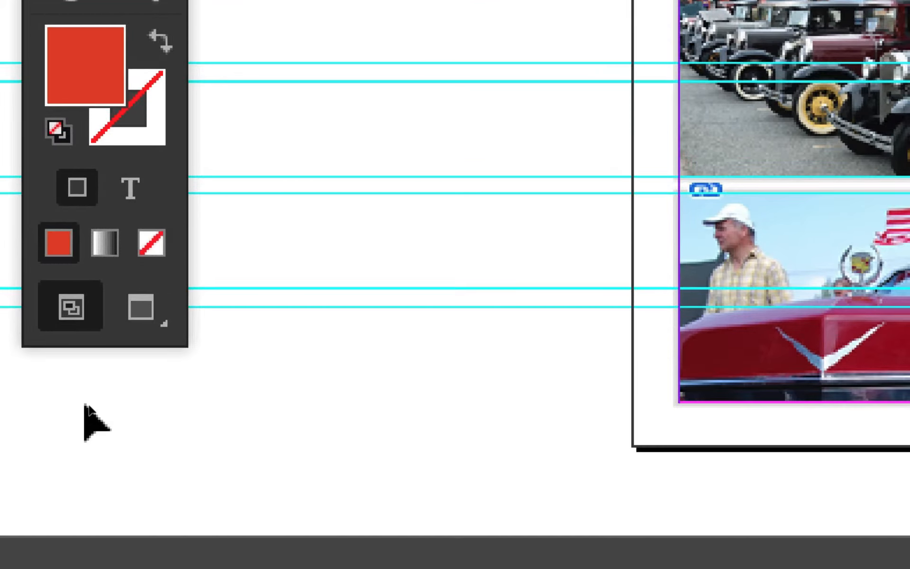
key(w)
key(w)
key(w)
key(w)
key(w)
key(w)
key(w)
key(w)
key(w)
key(w)
key(w)
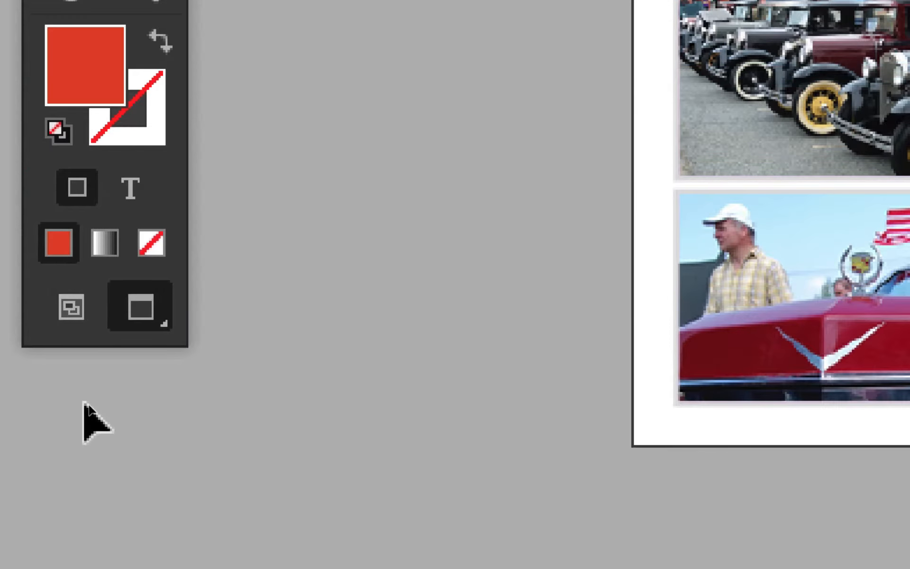
key(w)
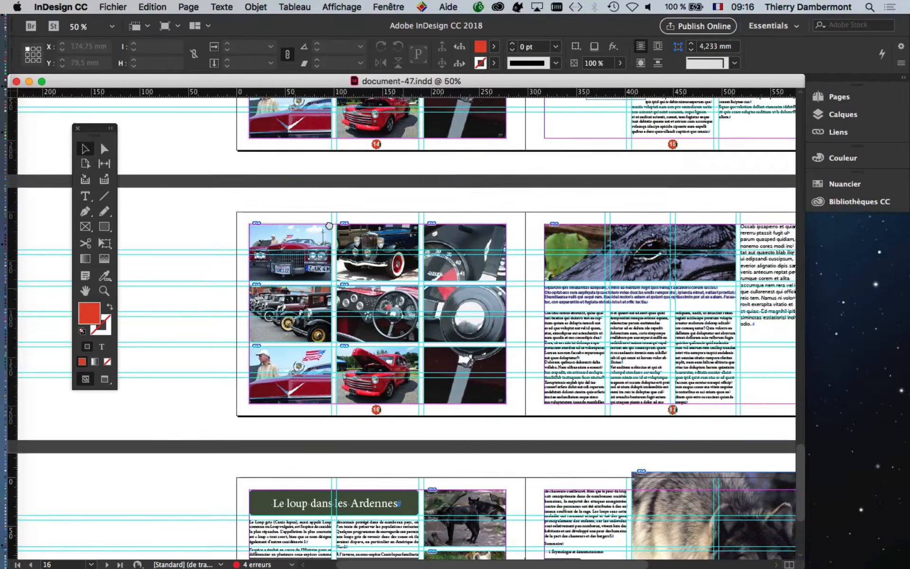
Step: Examine the guides and frame edges on pages 16 and 17 in Normal mode, moving the toolbox off the photos
drag(329, 226, 647, 332)
scroll(393, 247, up, 2)
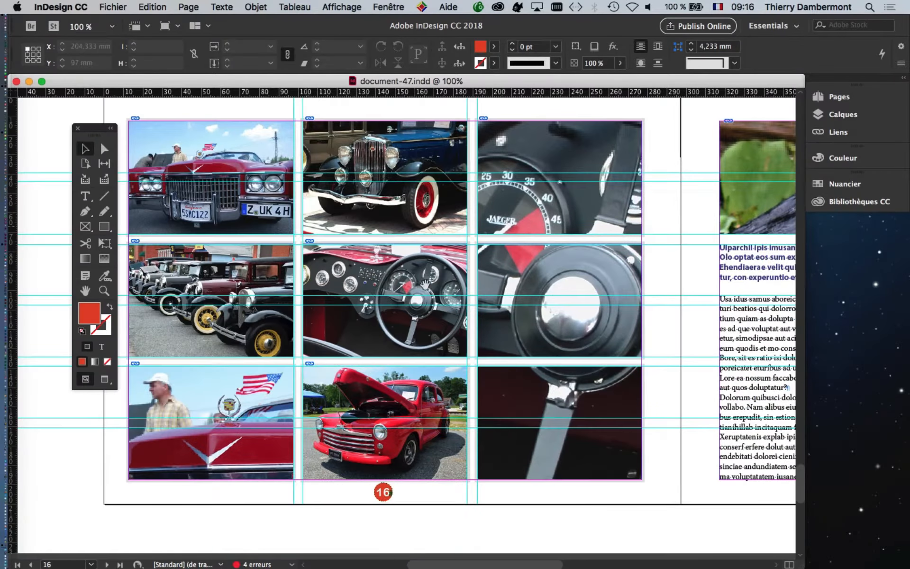
drag(101, 130, 87, 130)
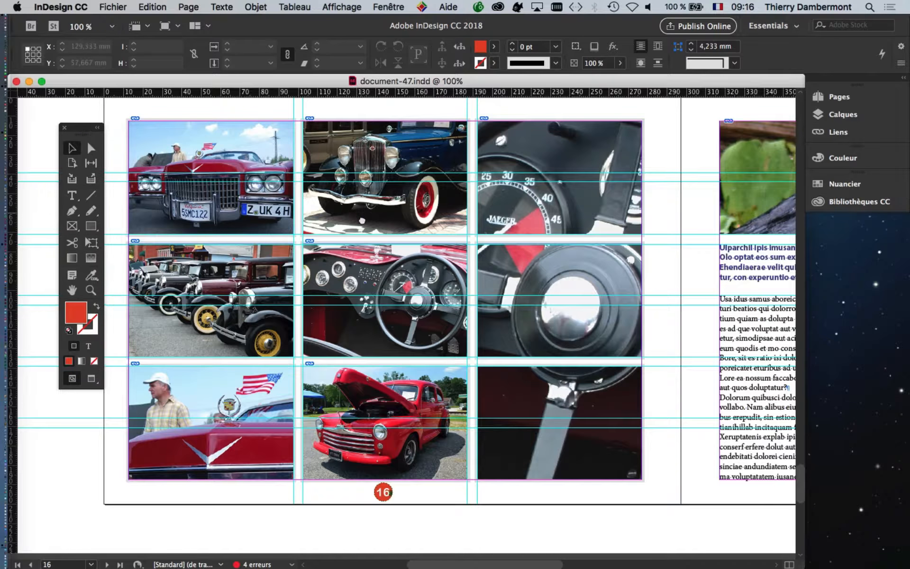
drag(280, 184, 290, 216)
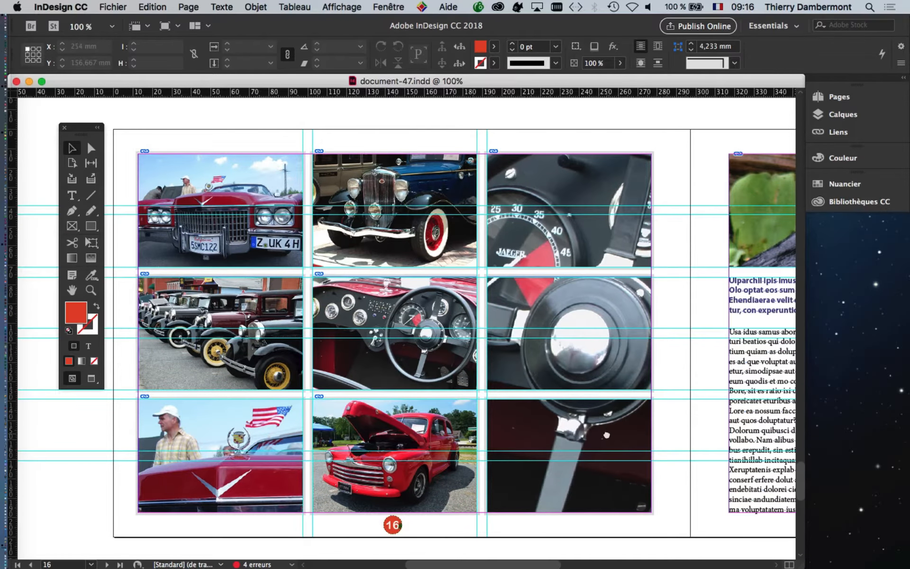
drag(606, 435, 305, 386)
drag(606, 350, 554, 470)
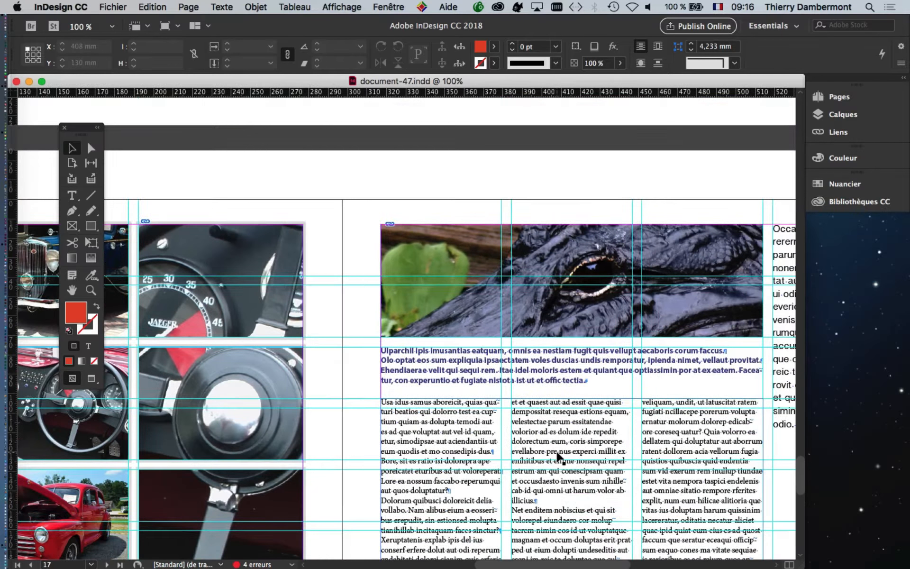
Step: Switch the document to Preview mode and view the spread of pages 16 and 17 at 75%
click(90, 382)
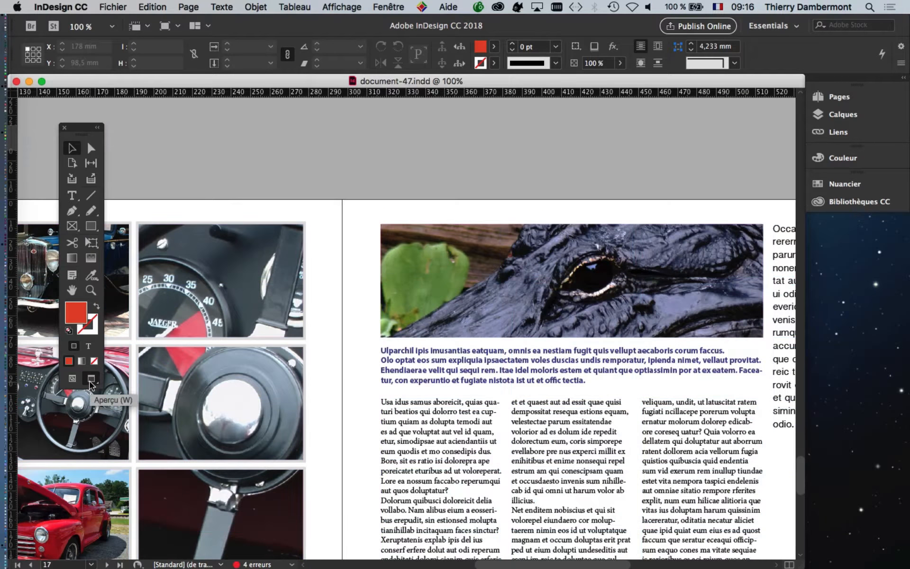
scroll(234, 412, down, 1)
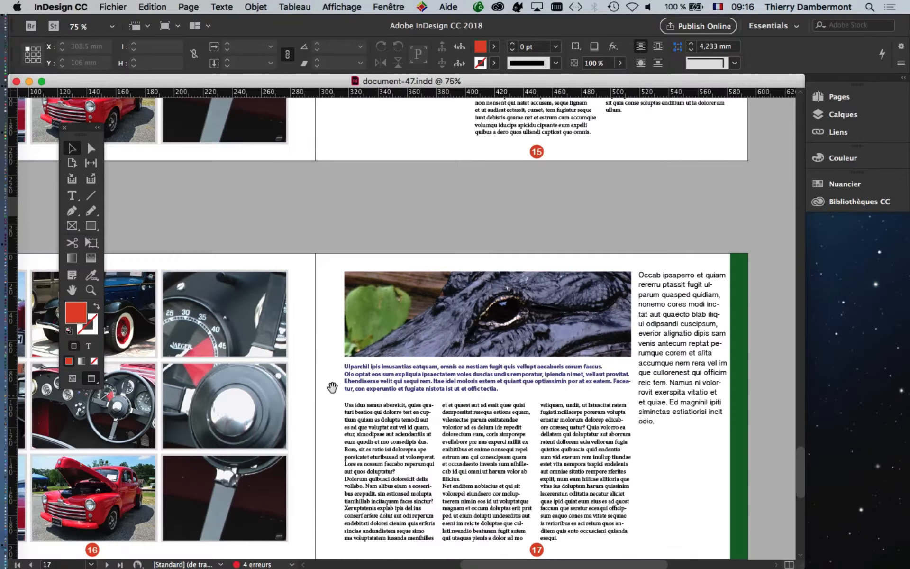
drag(332, 387, 615, 288)
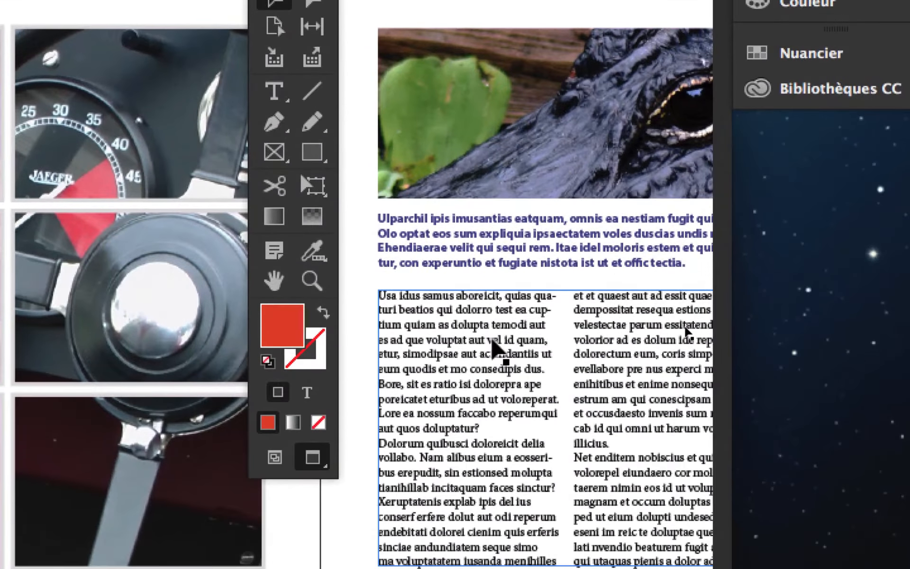
Step: Select in turn the body text and purple intro frames on page 17, the dashboard image frame and the blue car photo on page 16
click(494, 386)
click(513, 297)
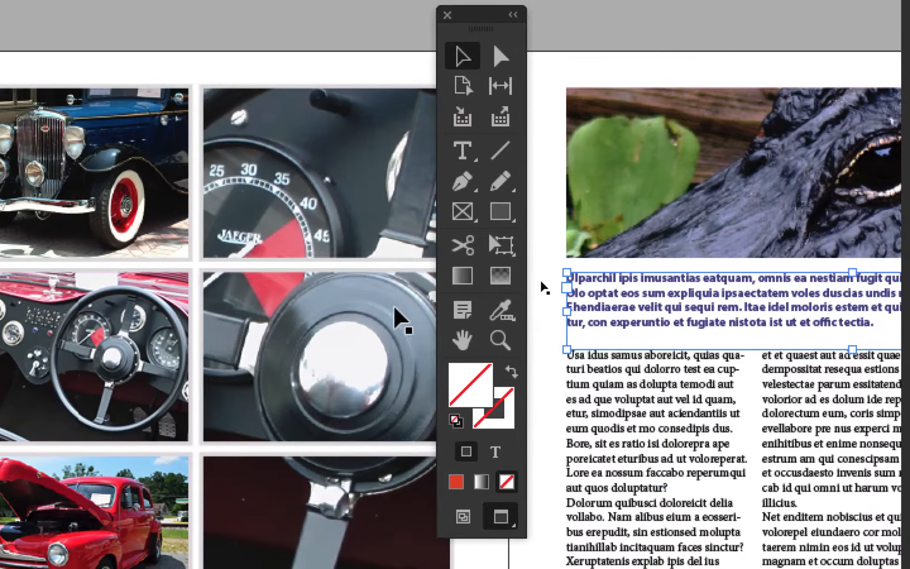
click(393, 305)
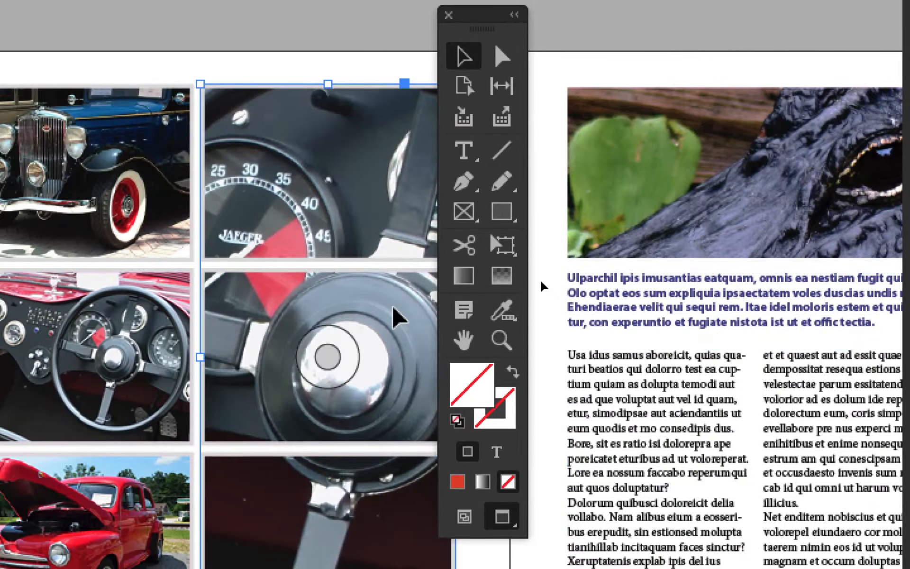
click(65, 175)
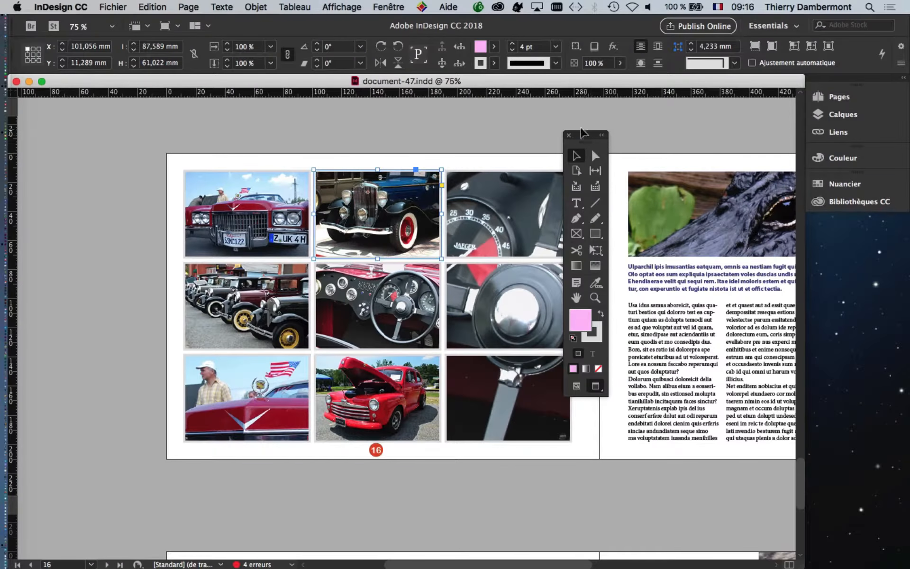
Step: Move the toolbox from between the two pages to the outer edge of page 16
drag(583, 133, 70, 120)
scroll(70, 120, right, 5)
scroll(70, 120, down, 1)
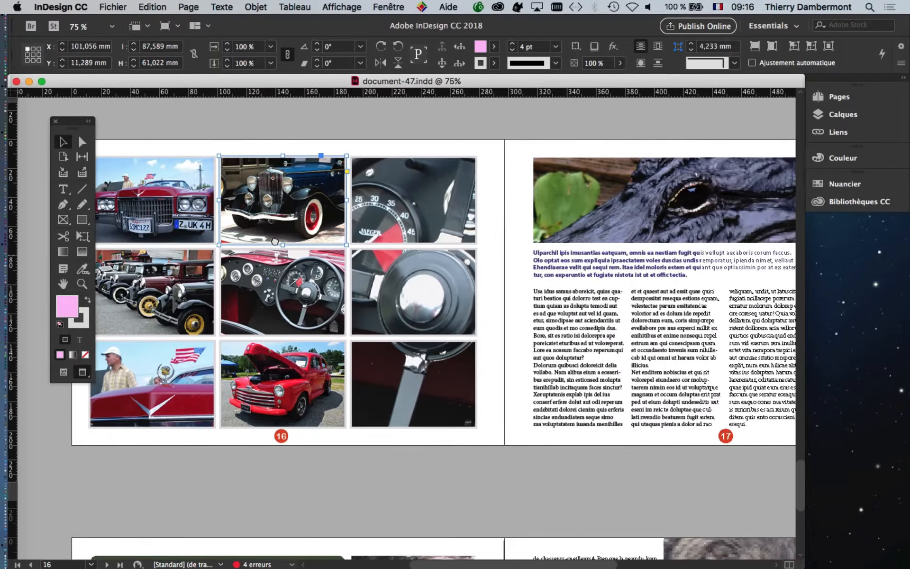
Step: Zoom the document out to 50% and look at the Outils panel of the menu-bar utility with the fish icon
key(super+minus)
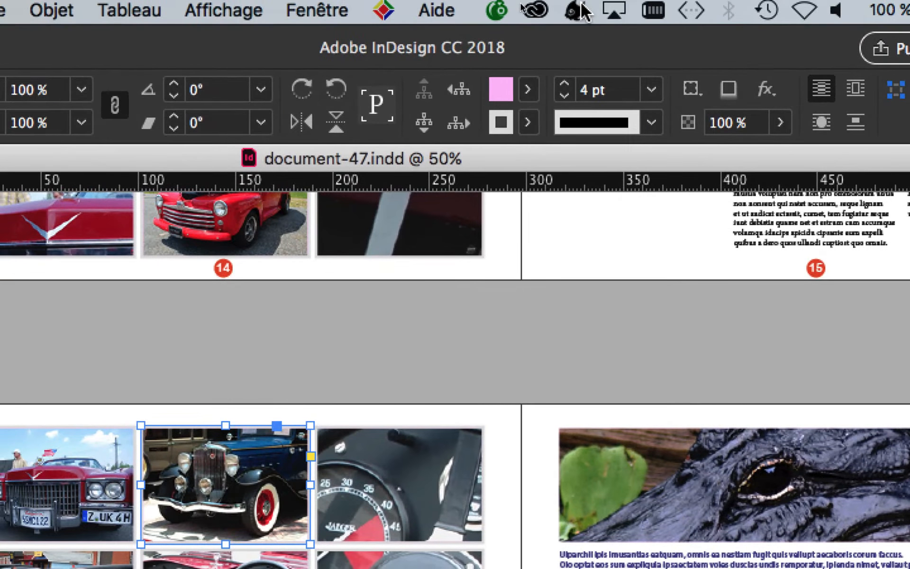
click(325, 11)
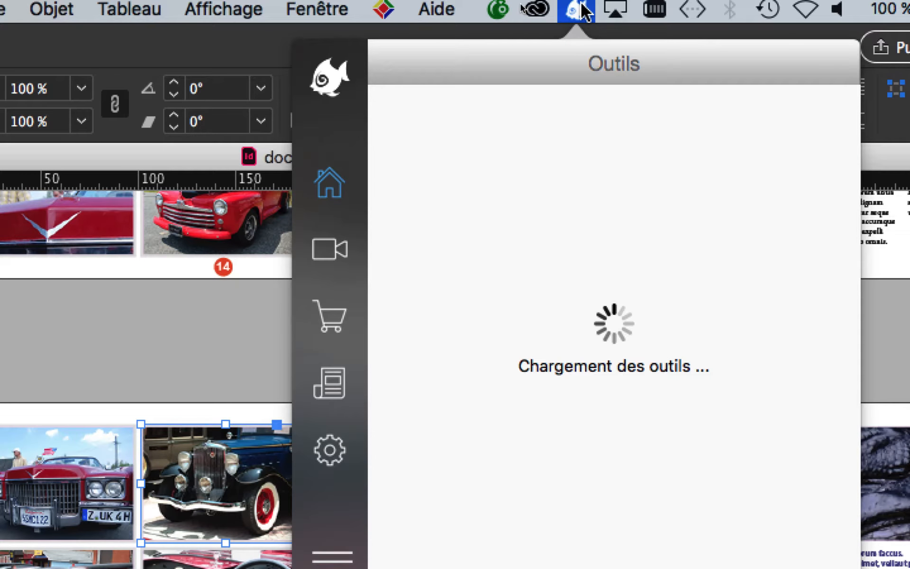
click(583, 7)
click(582, 8)
click(583, 8)
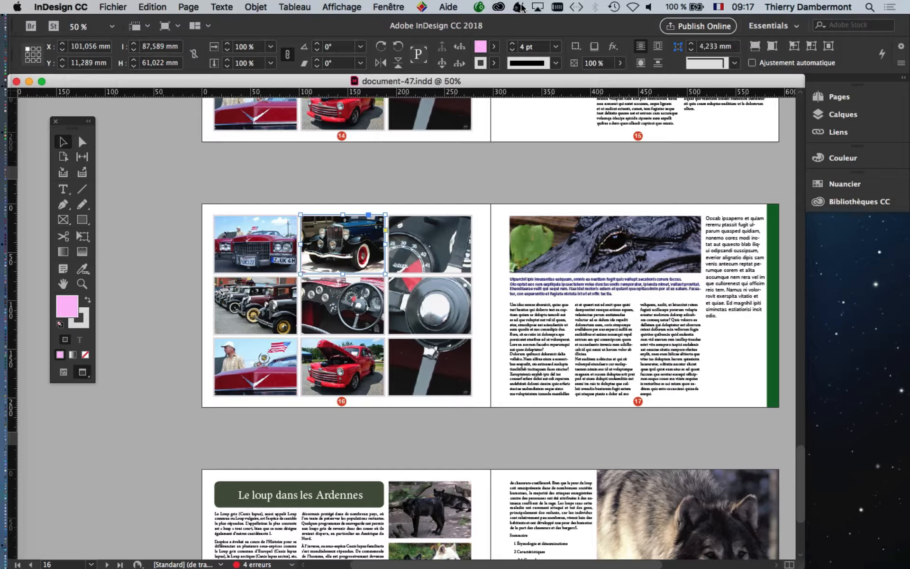
click(520, 6)
click(519, 6)
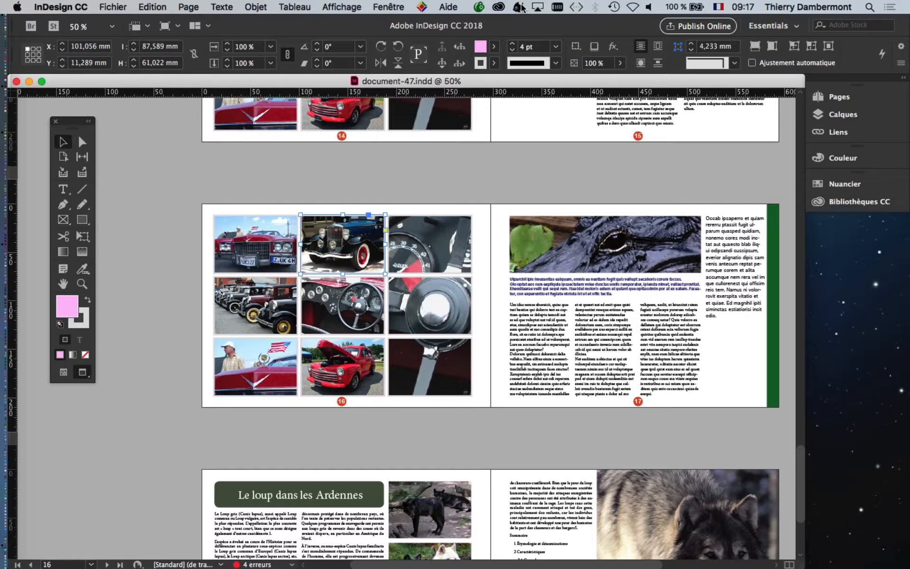
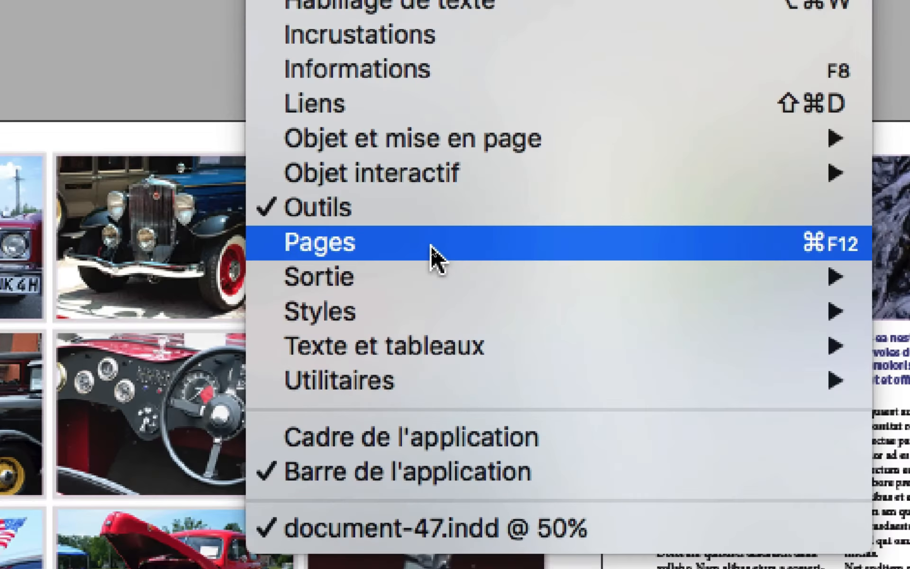
Step: Display the Pages panel, detach it from the dock beside the toolbox and lengthen it down to spread 18-19
click(431, 244)
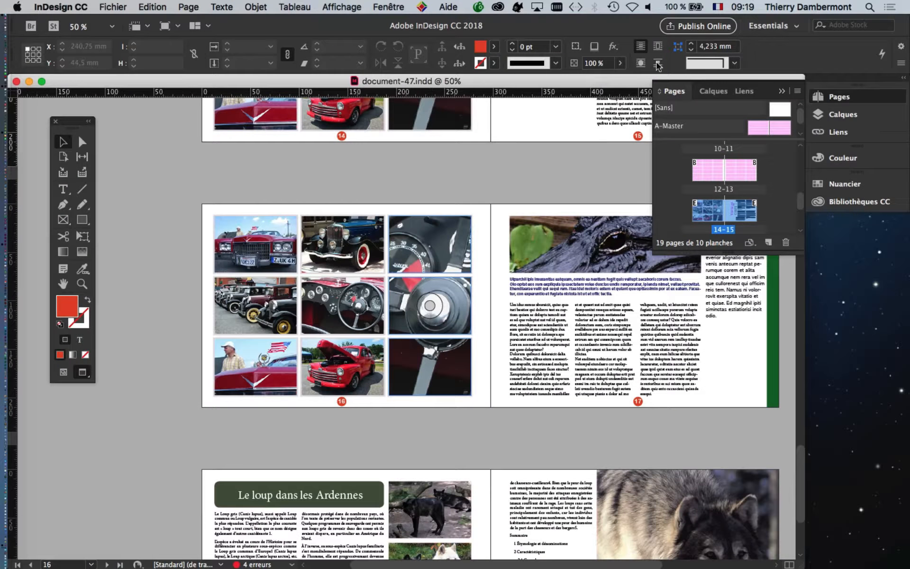
click(675, 91)
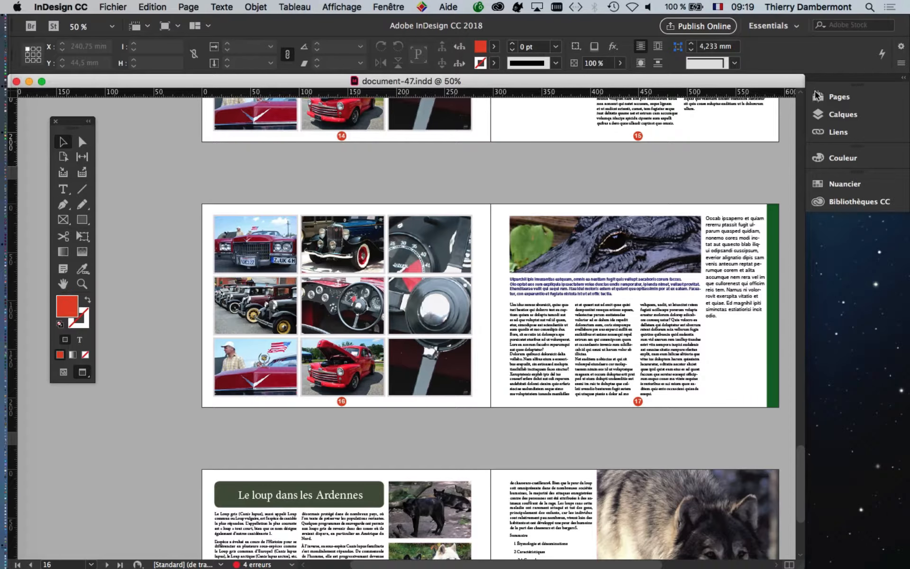
drag(849, 97, 190, 156)
drag(272, 385, 287, 563)
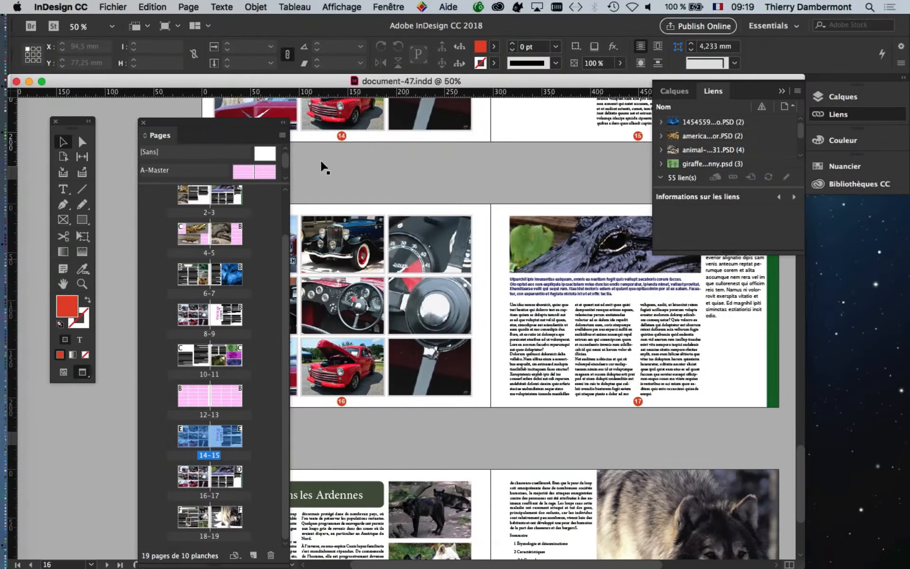
Step: Reshape the floating Pages panel into a wide, short one over the pages 16-17 spread, showing its thumbnails from page 1
drag(214, 127, 226, 91)
drag(299, 532, 881, 318)
drag(703, 87, 660, 136)
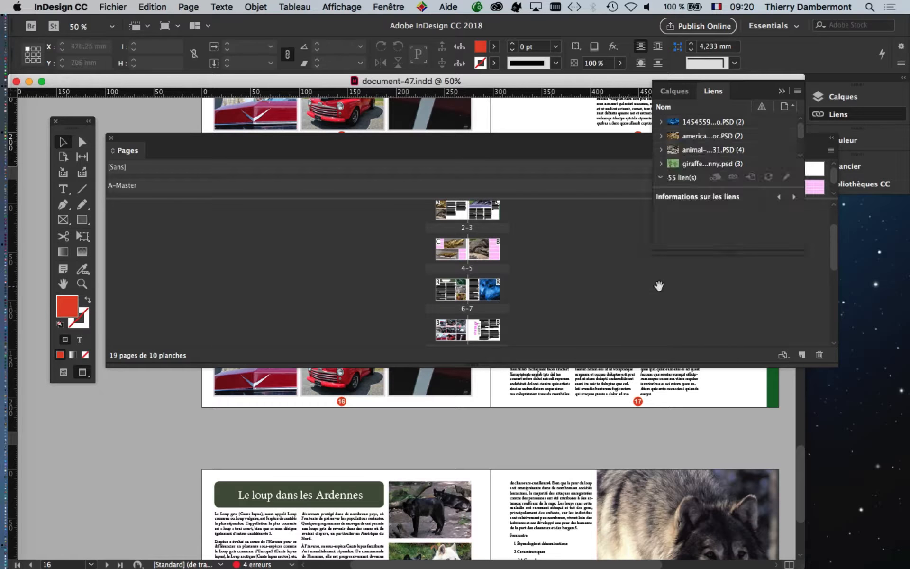
click(582, 156)
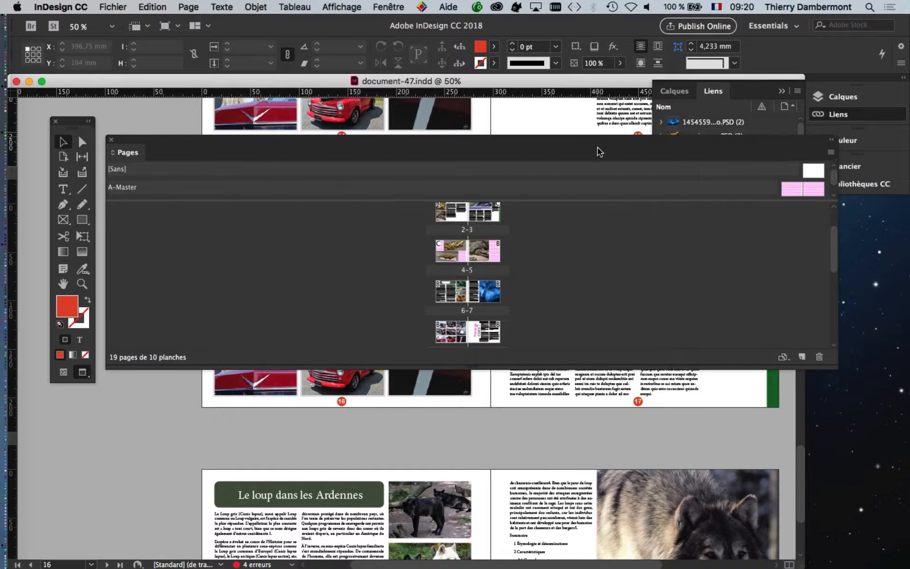
drag(598, 151, 603, 183)
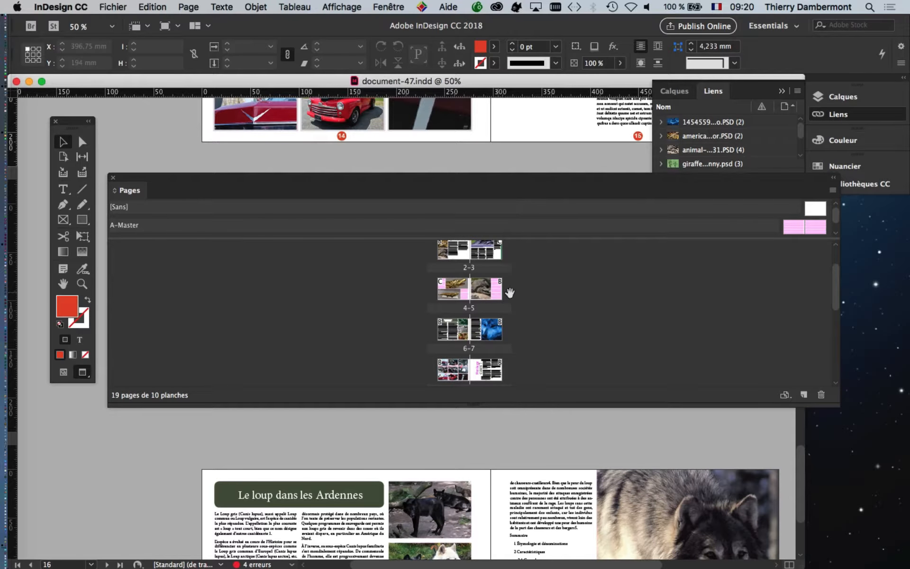
scroll(604, 300, up, 2)
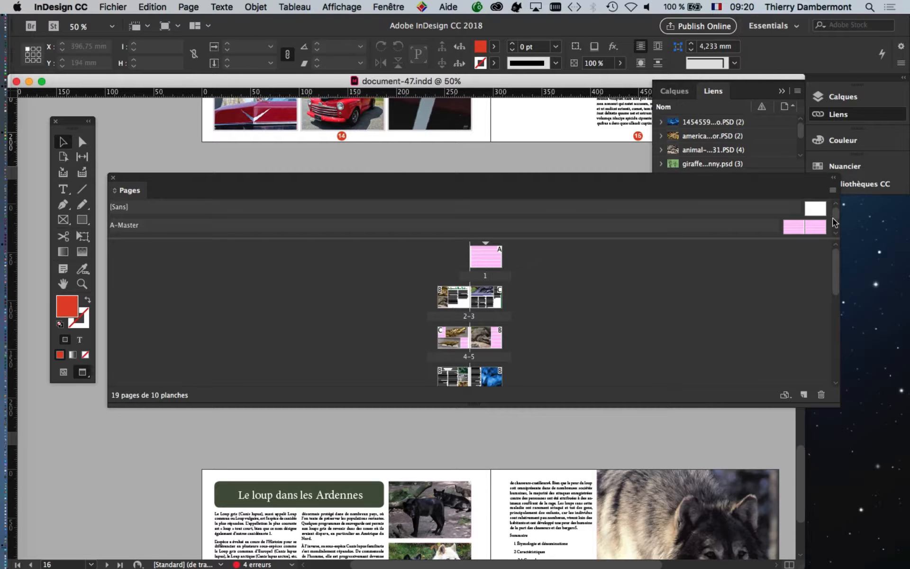
drag(835, 407, 621, 422)
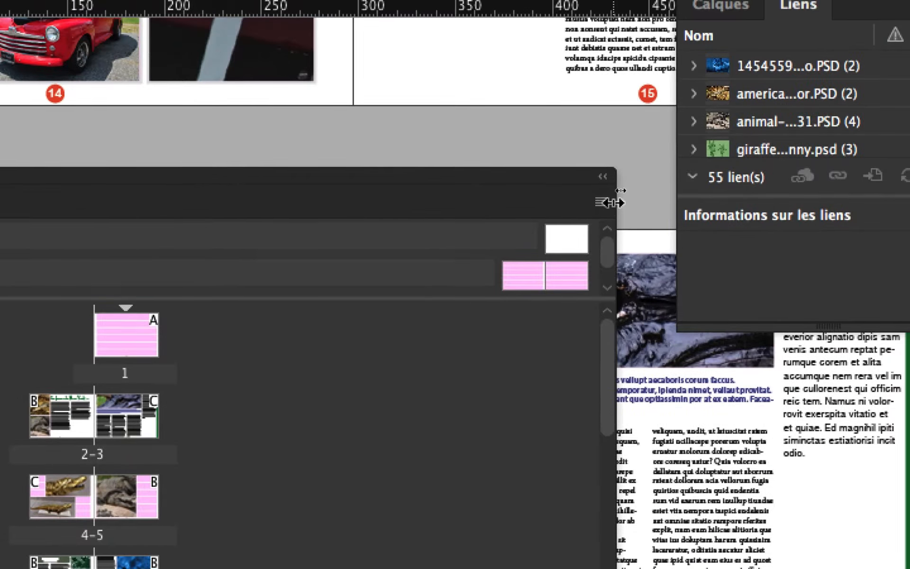
Step: Set the Pages panel to show pages Horizontalement, then narrow the panel to a single column and browse its spreads
click(615, 189)
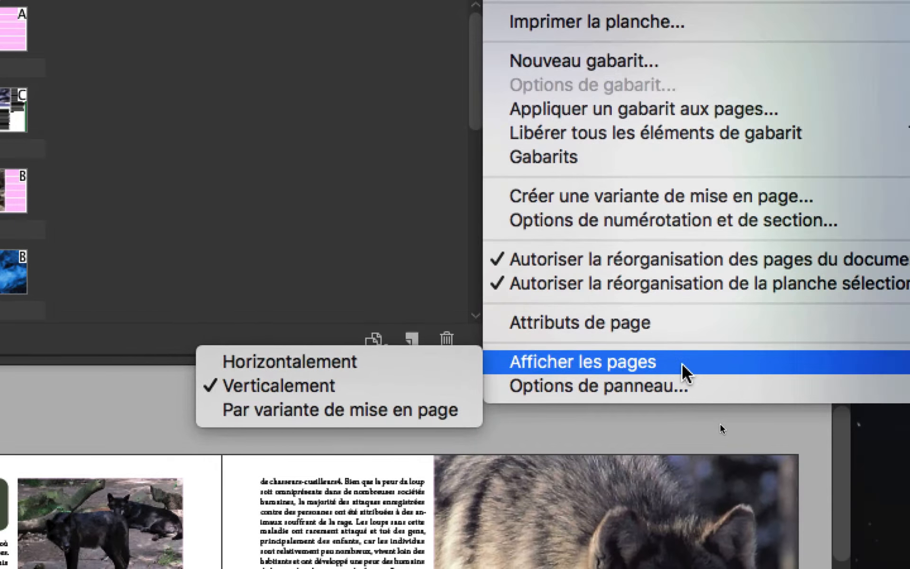
click(370, 168)
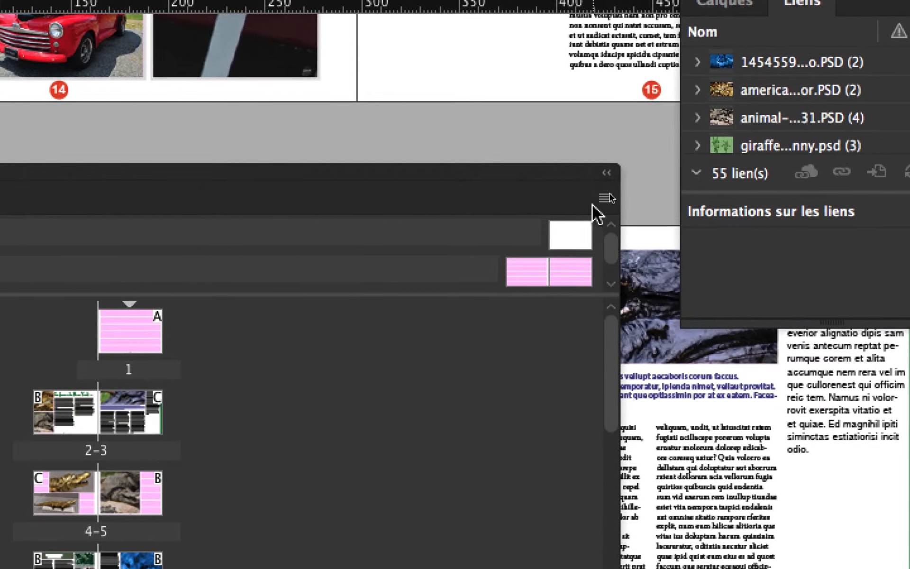
click(604, 199)
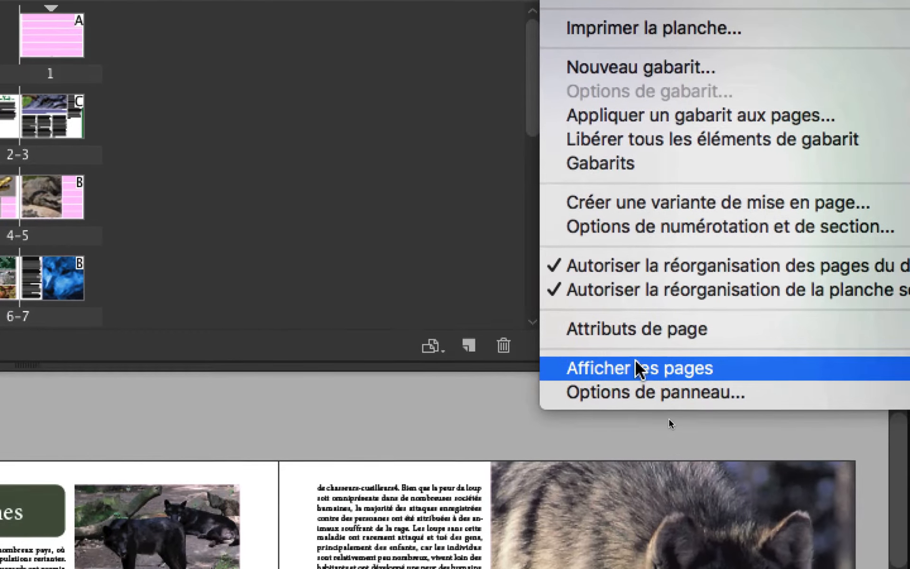
mouse_move(635, 342)
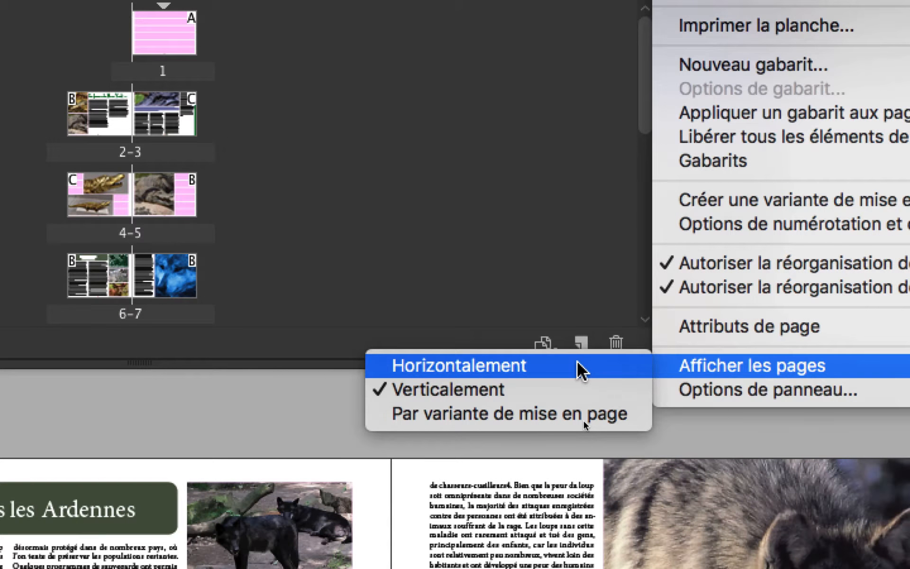
click(581, 368)
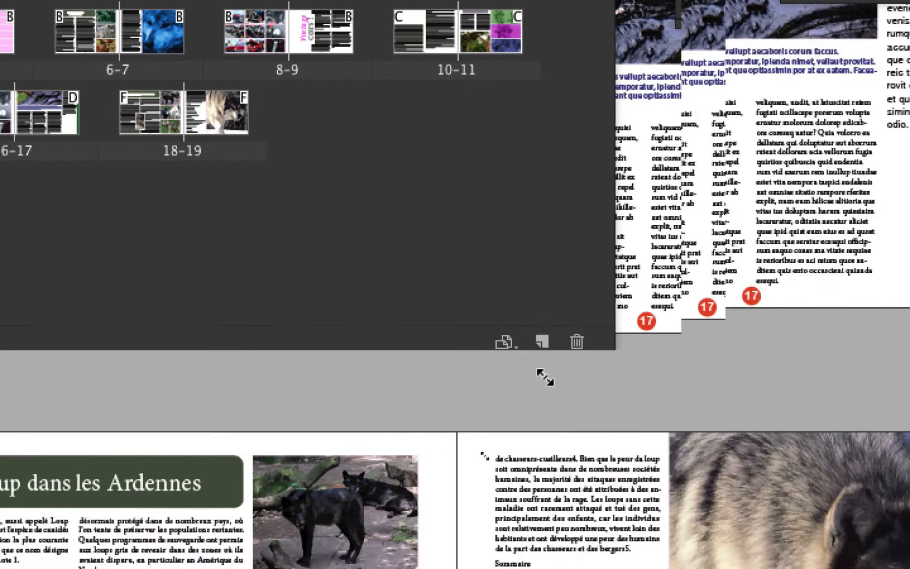
drag(545, 378, 310, 545)
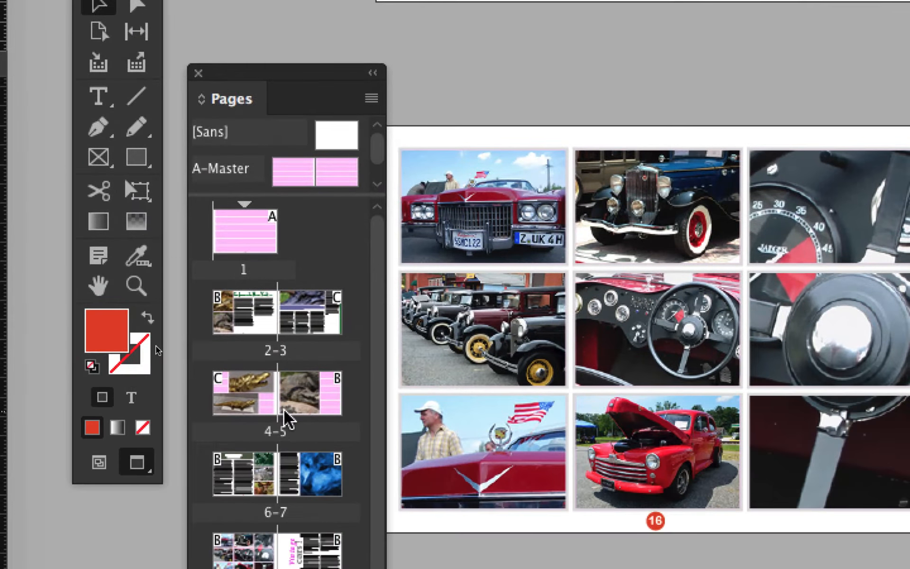
scroll(284, 521, down, 5)
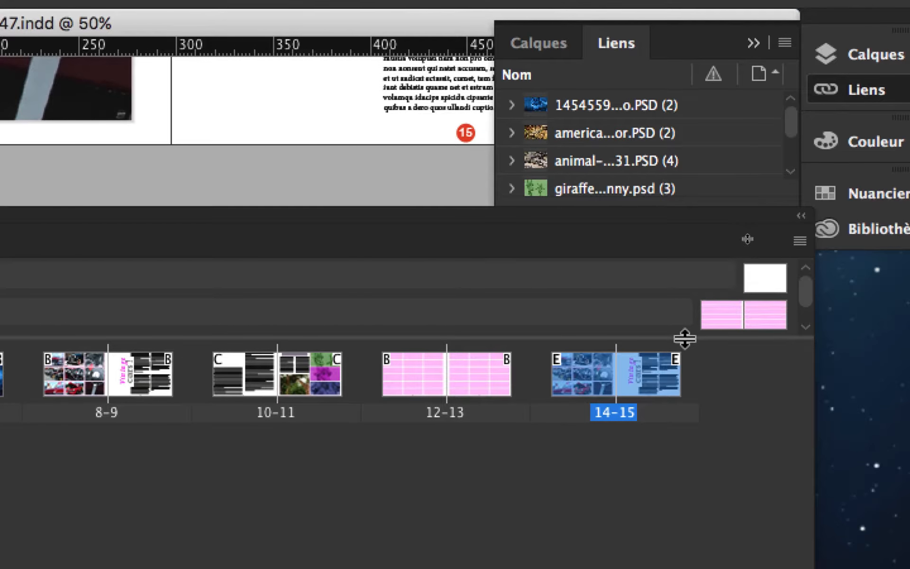
Step: Enlarge the masters area of the Pages panel and turn off Afficher verticalement for the Gabarits in the panel options
drag(687, 338, 677, 427)
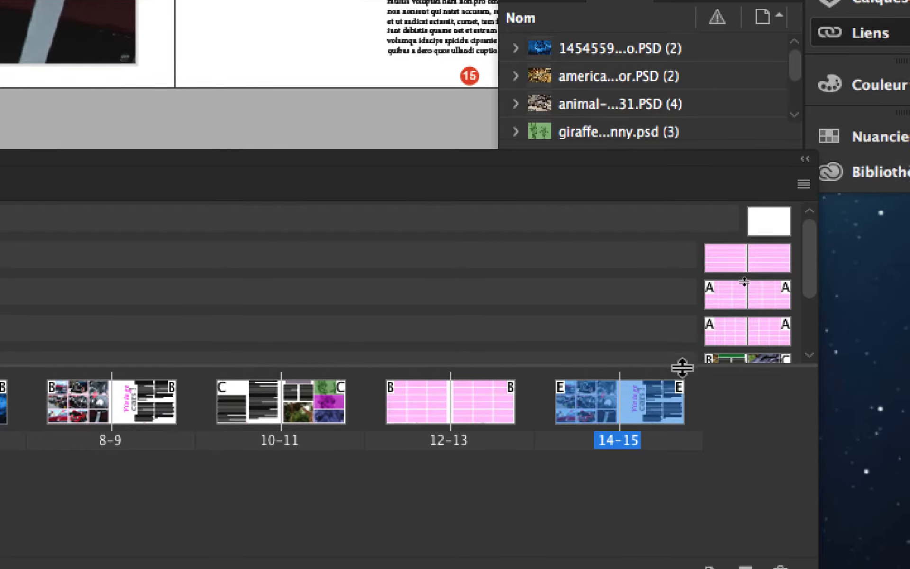
drag(682, 366, 682, 493)
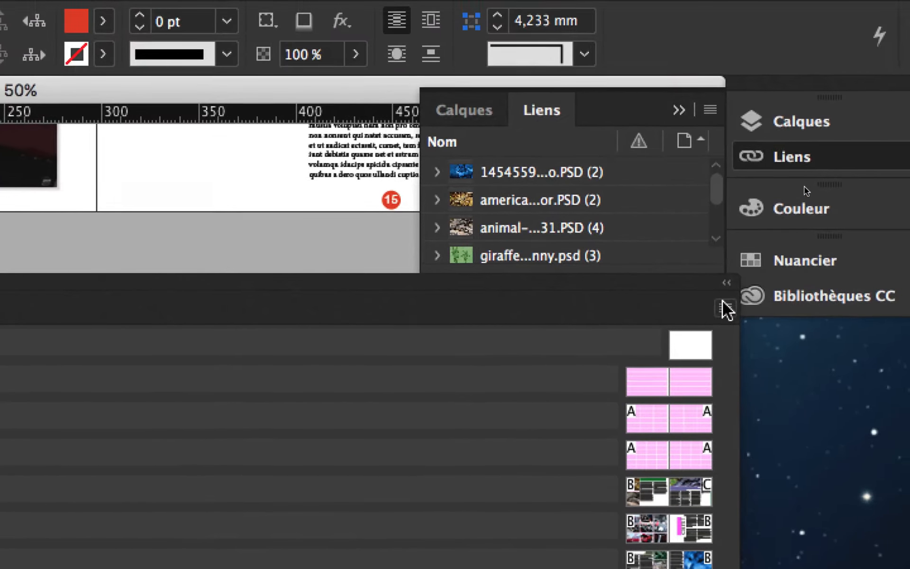
click(769, 219)
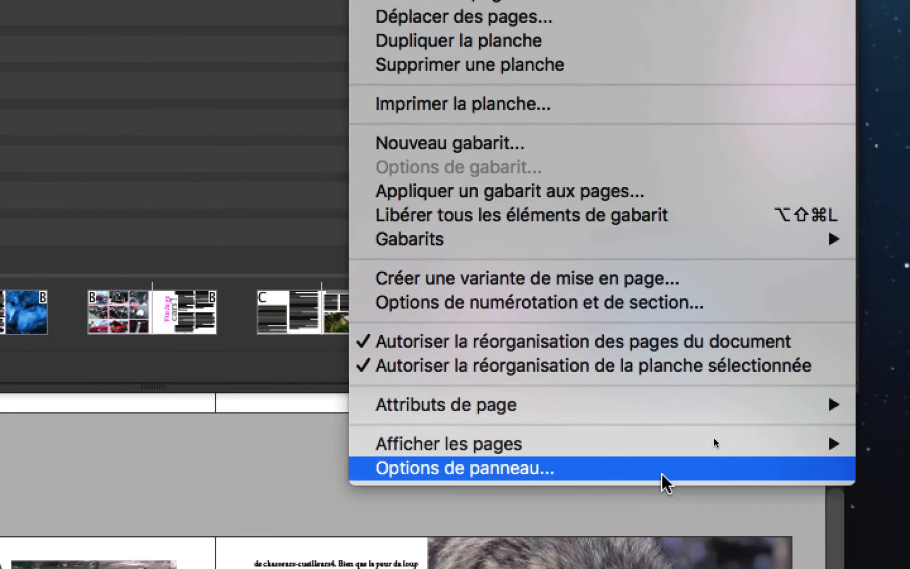
click(666, 483)
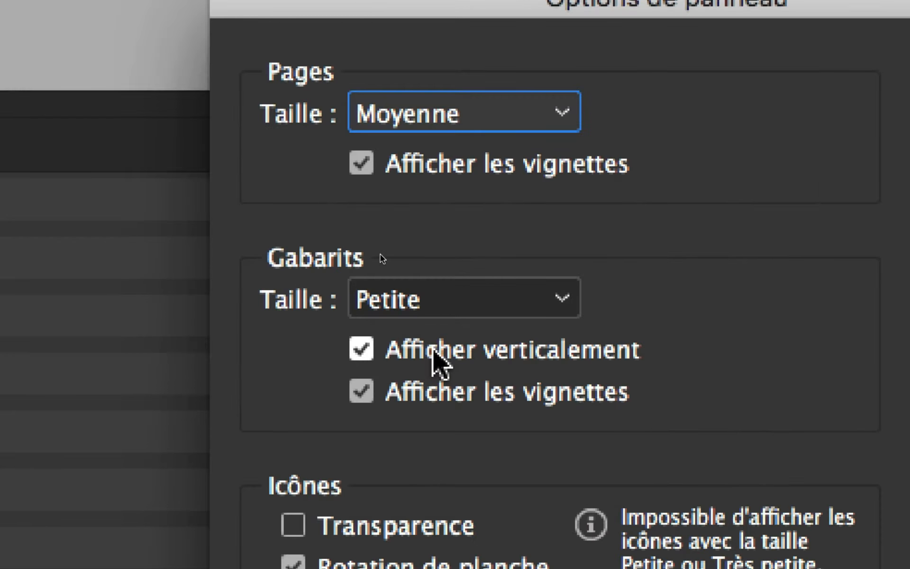
click(434, 349)
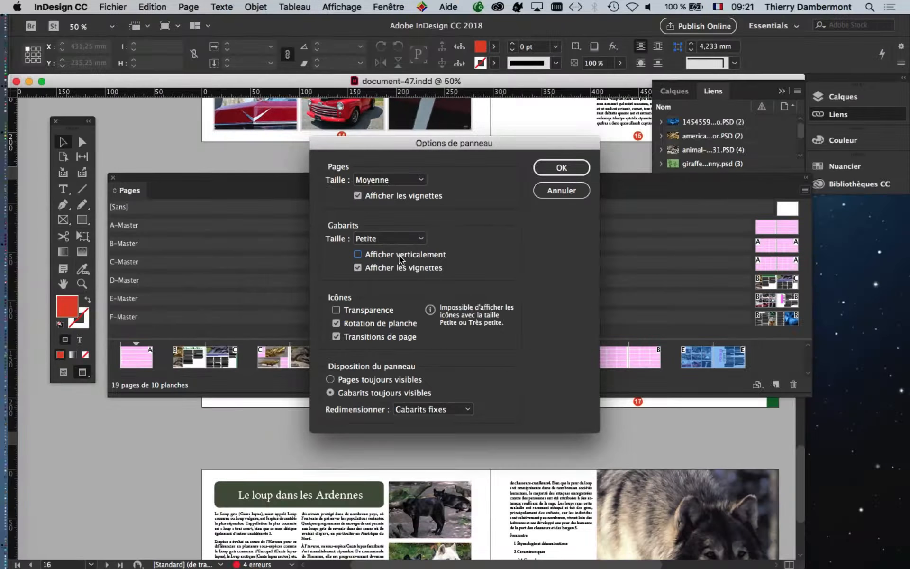
click(885, 74)
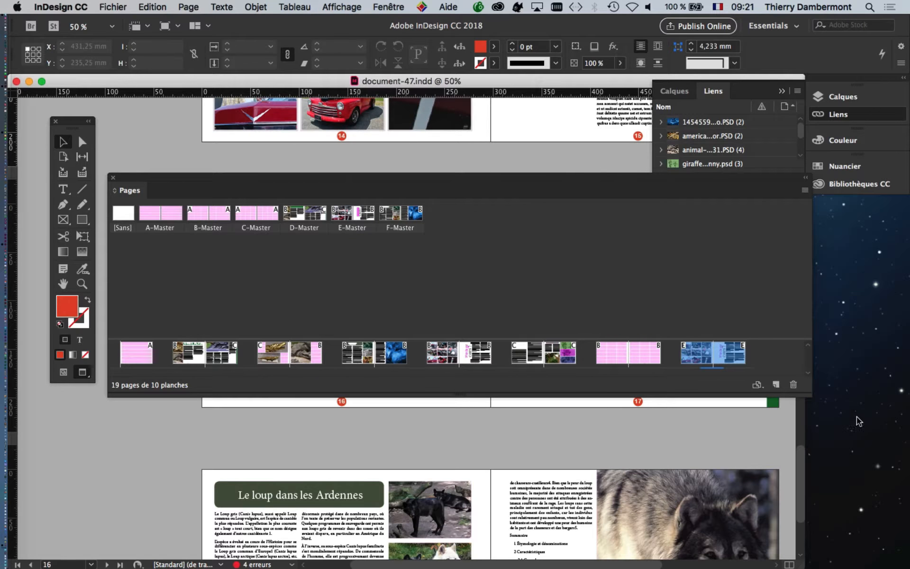
Step: Shrink the masters area to sit just below its thumbnails and make the Pages panel taller
drag(811, 395, 803, 394)
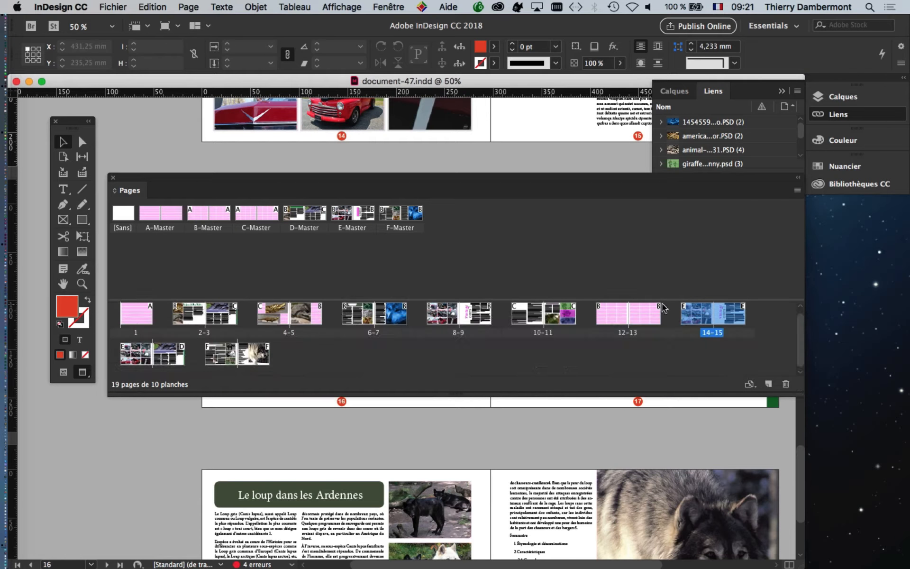
drag(664, 302, 670, 262)
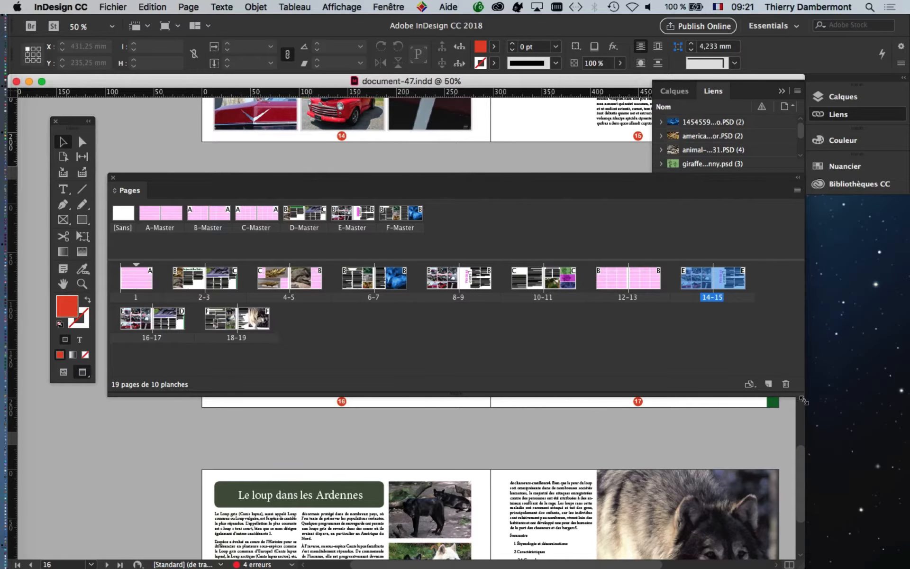
drag(803, 400, 802, 460)
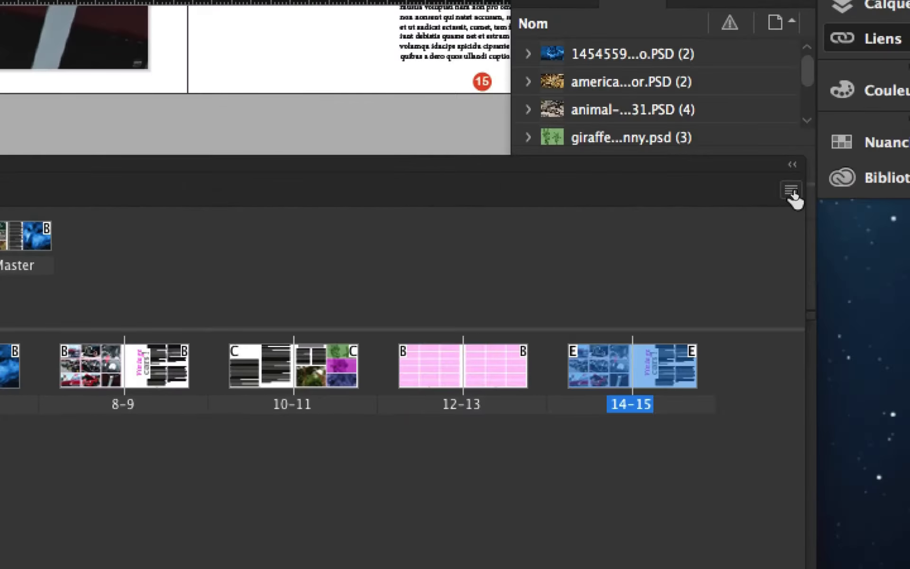
Step: Review the page, master, icon and layout settings in the Pages panel options and close the dialog
click(792, 190)
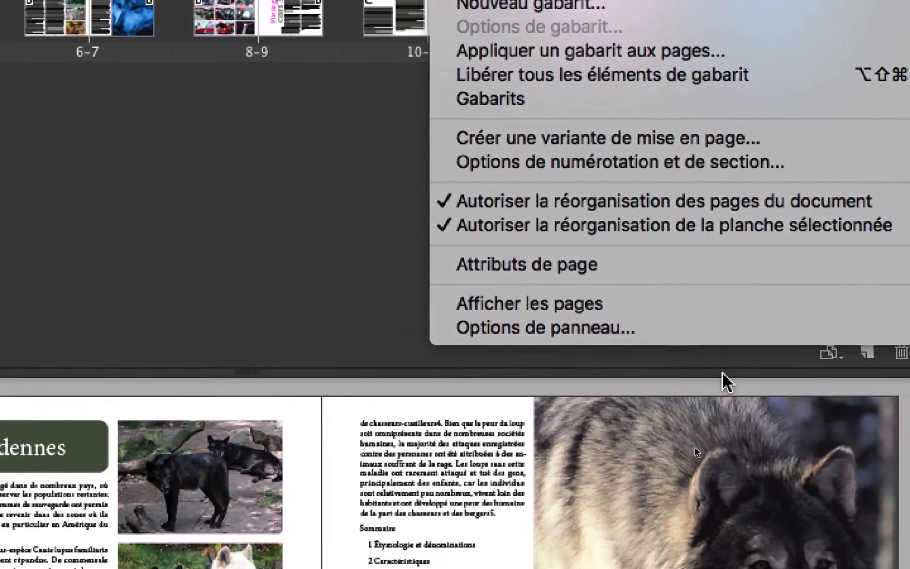
click(728, 332)
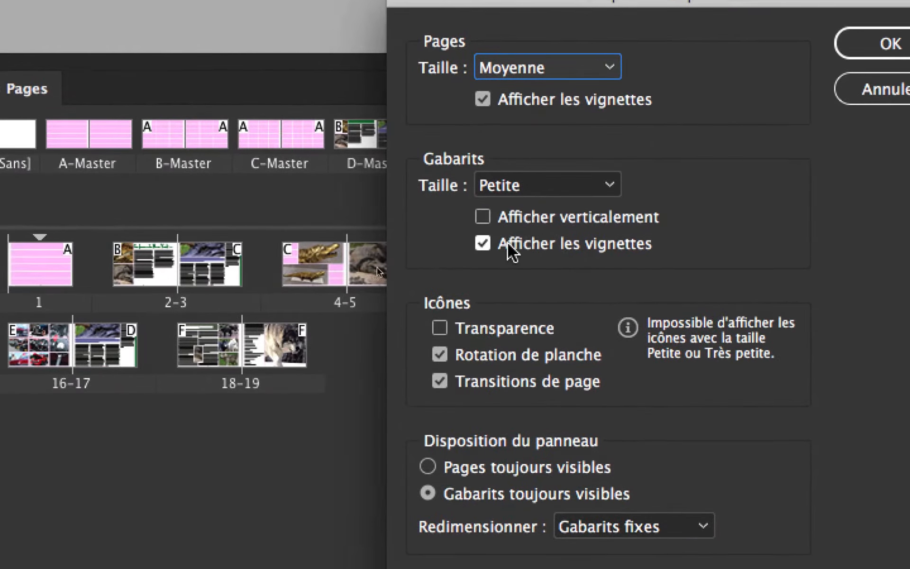
key(alt)
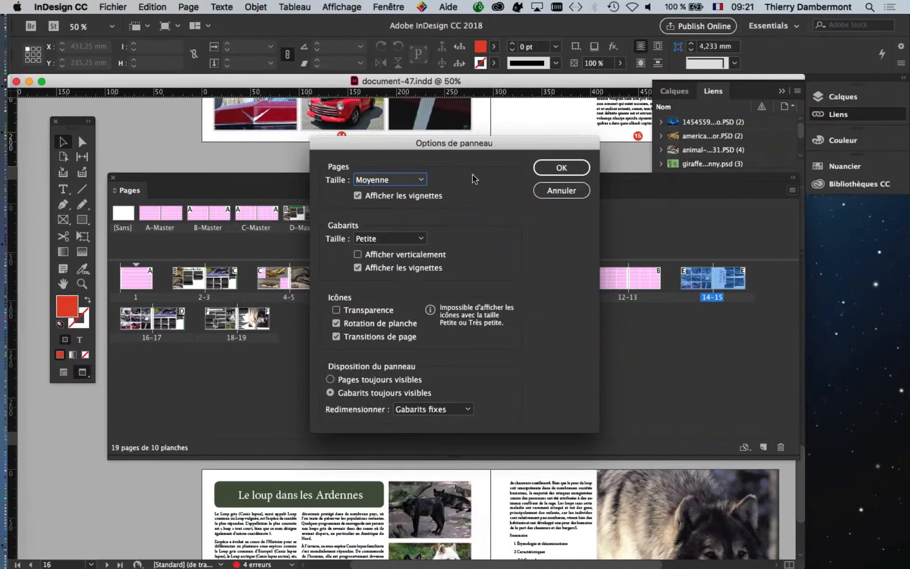
click(554, 171)
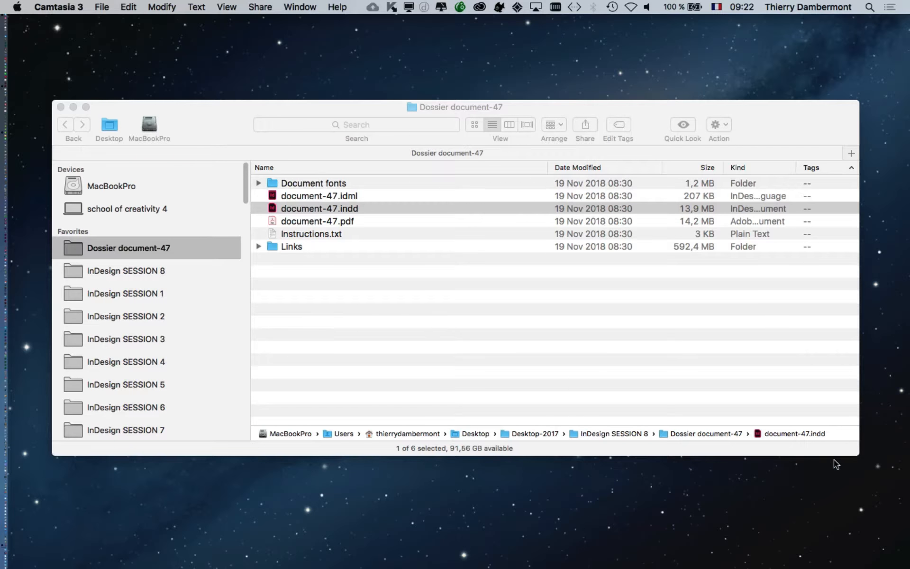
Step: Switch to the Finder, shrink and centre the Dossier document-47 window, and open document-47.indd in InDesign
drag(857, 456, 699, 428)
drag(502, 101, 597, 115)
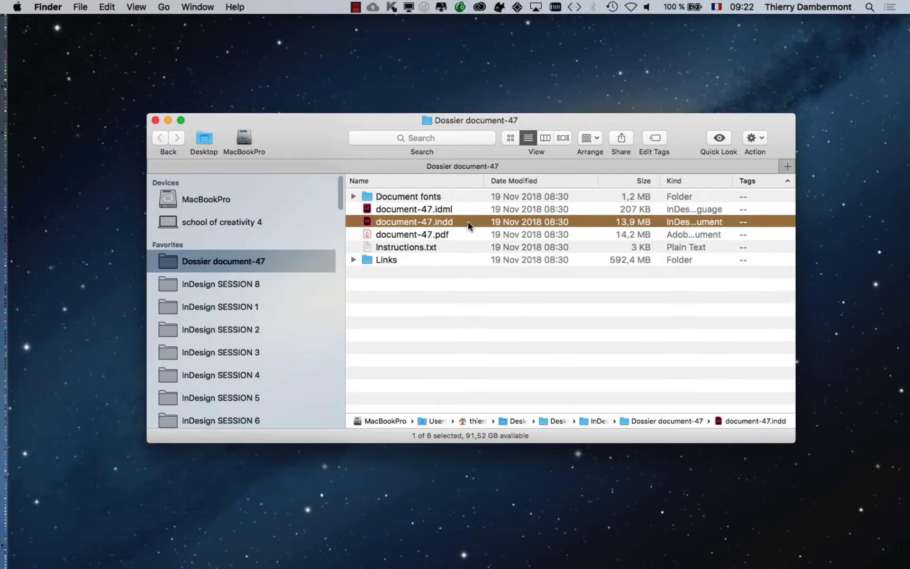
key(super+o)
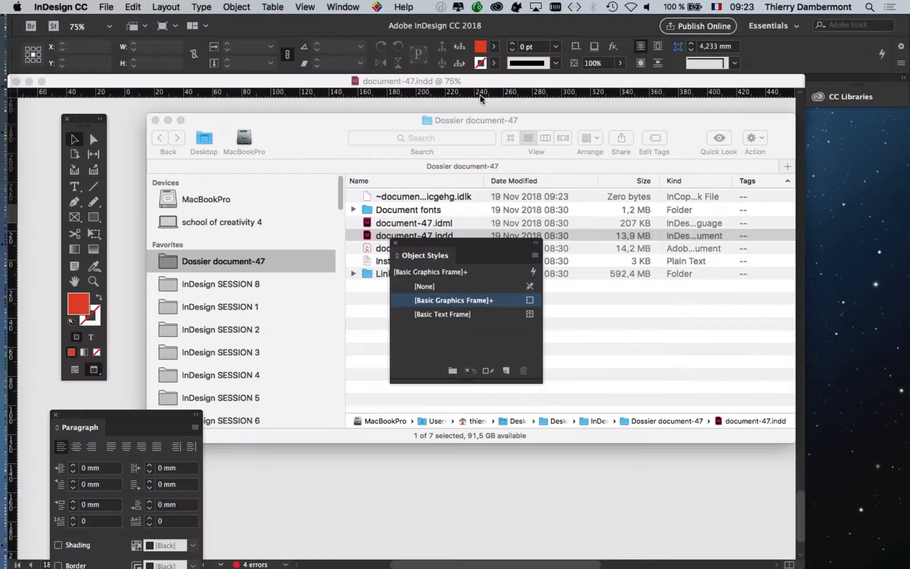
Step: Bring the document-47.indd window to the front and close the Paragraph and Object Styles panels
click(470, 82)
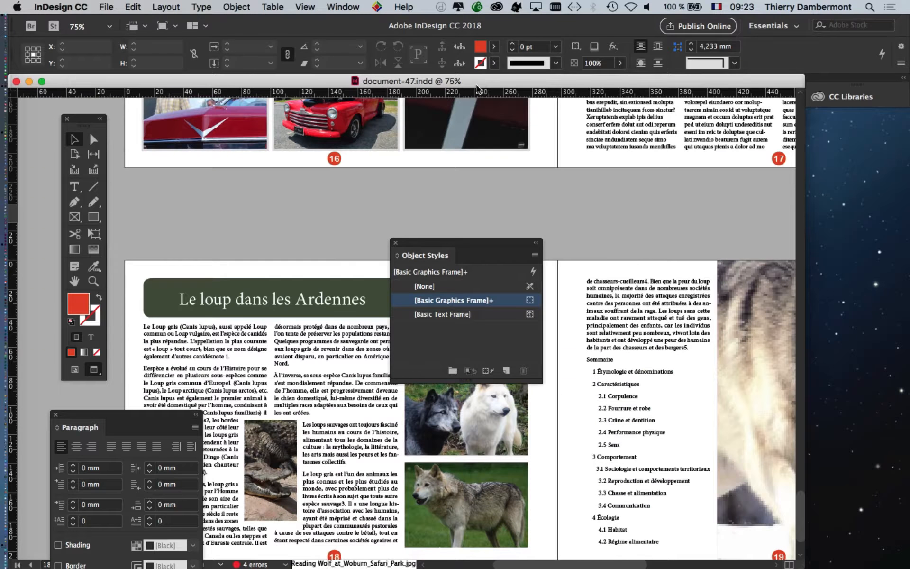
click(400, 131)
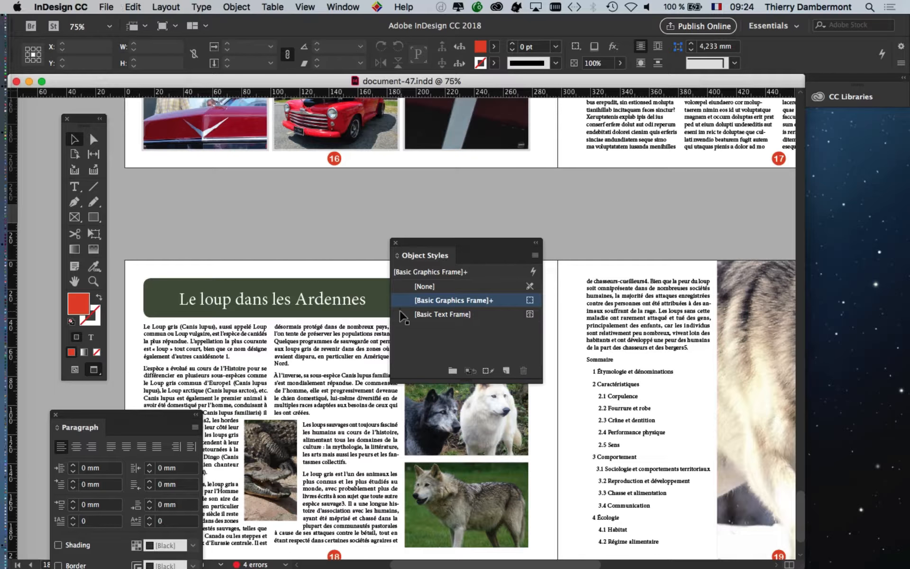
click(56, 414)
click(395, 242)
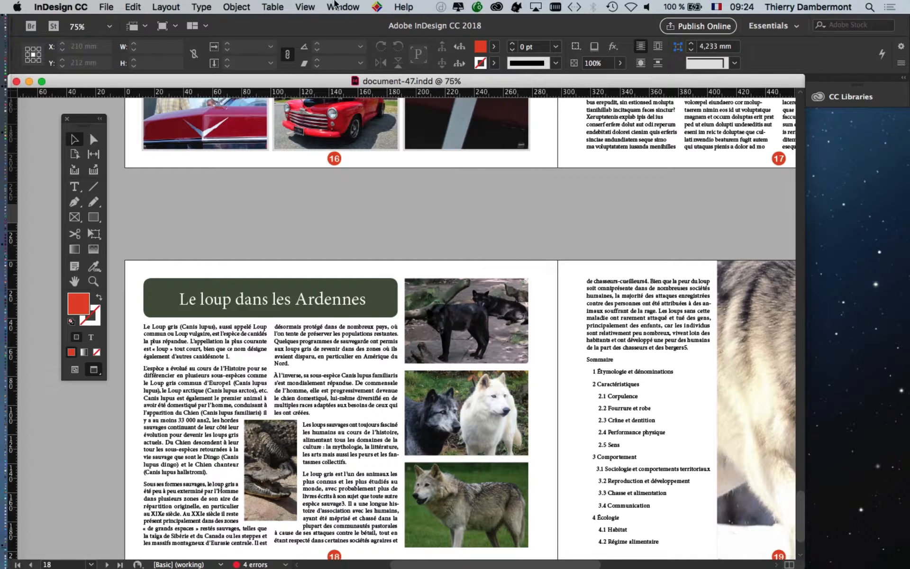
Step: Show the Pages panel and place it fully over the document window
click(340, 7)
click(393, 229)
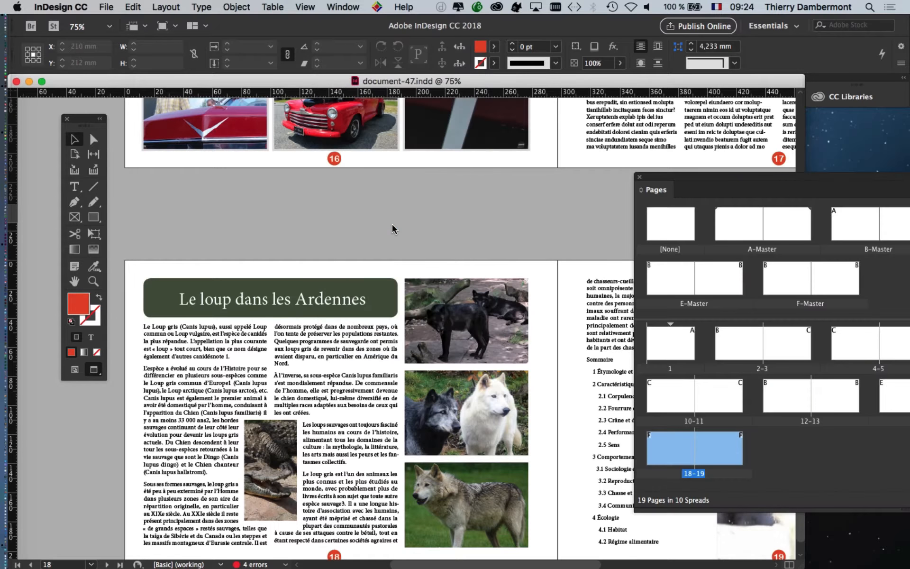
drag(783, 180, 321, 126)
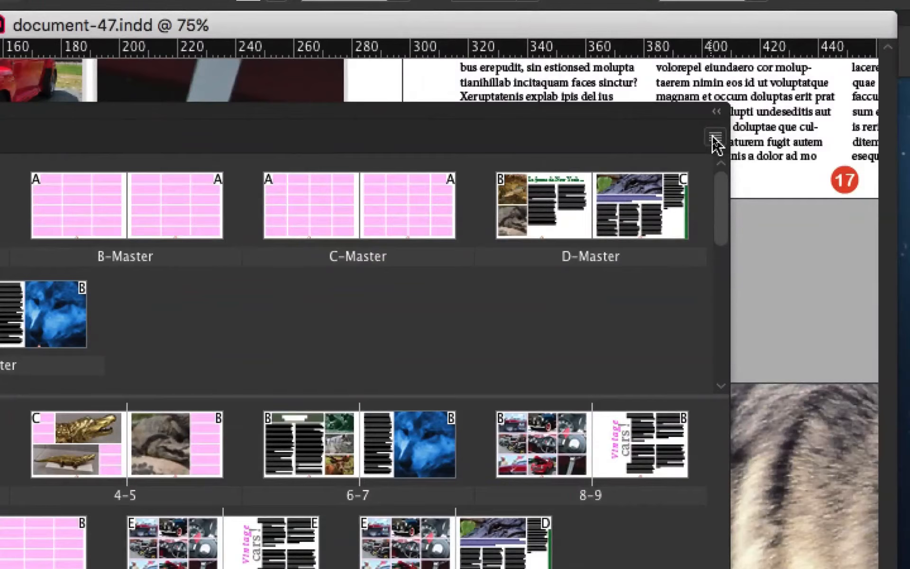
Step: Set the Pages panel to view pages Horizontally
click(715, 138)
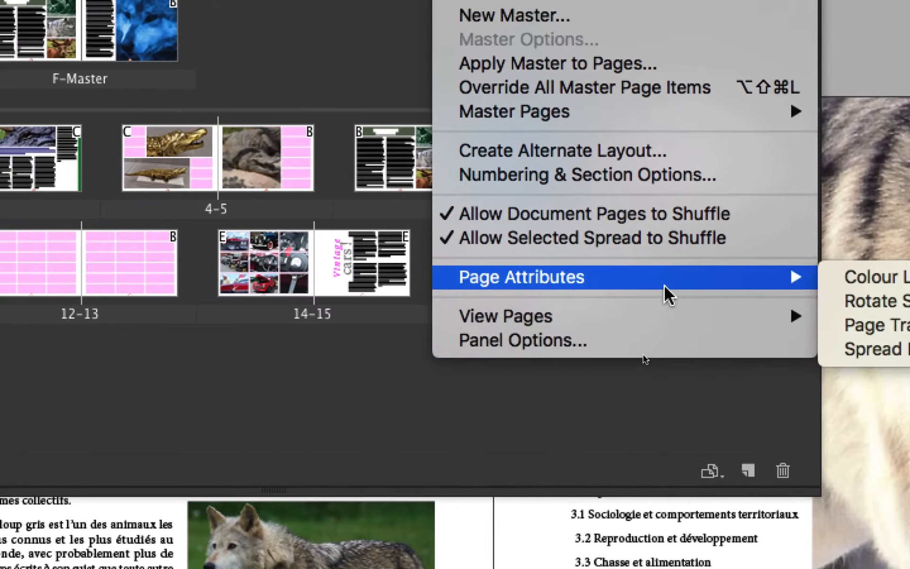
mouse_move(636, 273)
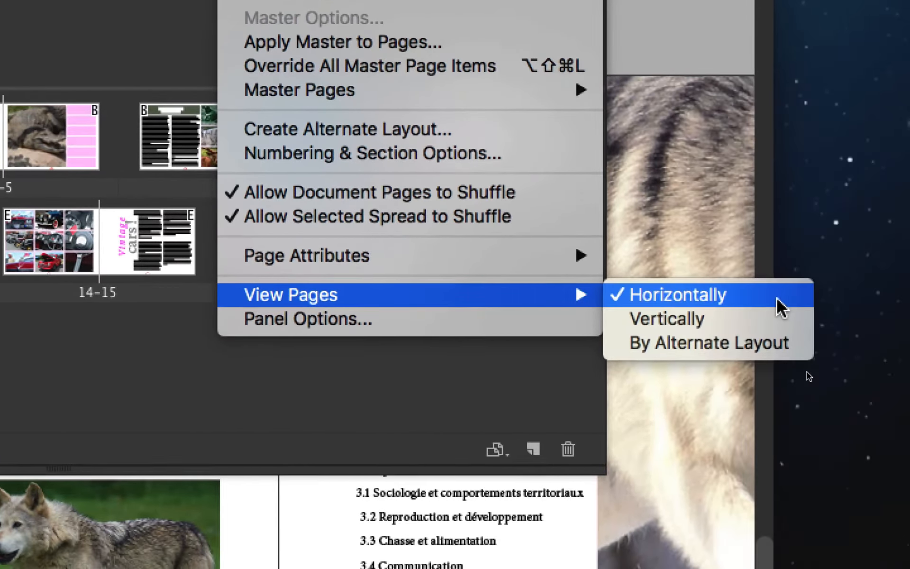
click(881, 300)
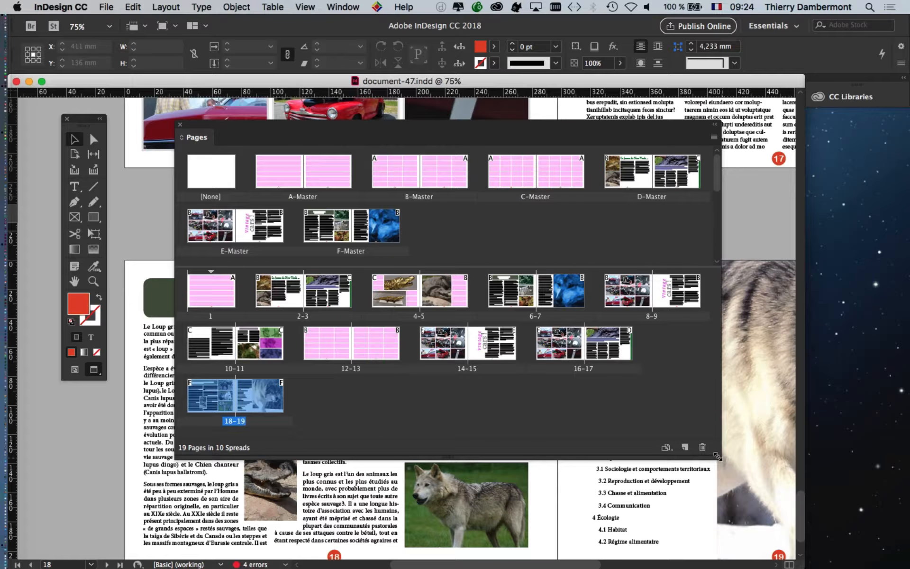
Step: Widen the Pages panel until six spreads fit per row and move it lower over the document
drag(718, 456, 867, 427)
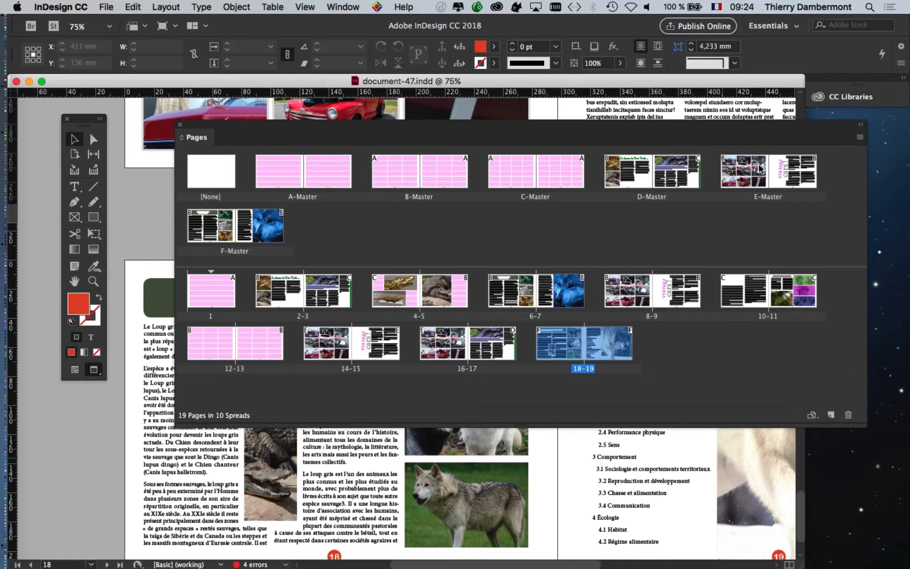
drag(716, 124, 700, 185)
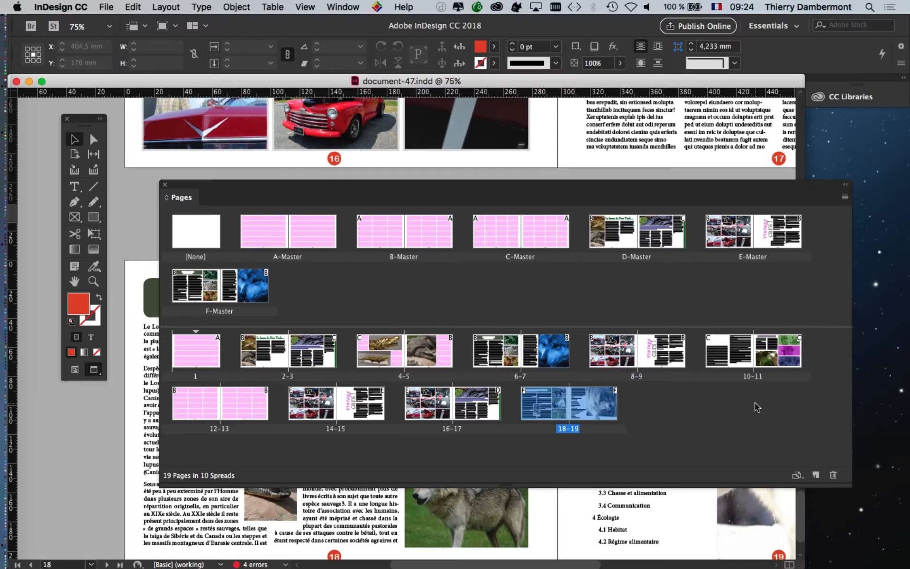
click(757, 444)
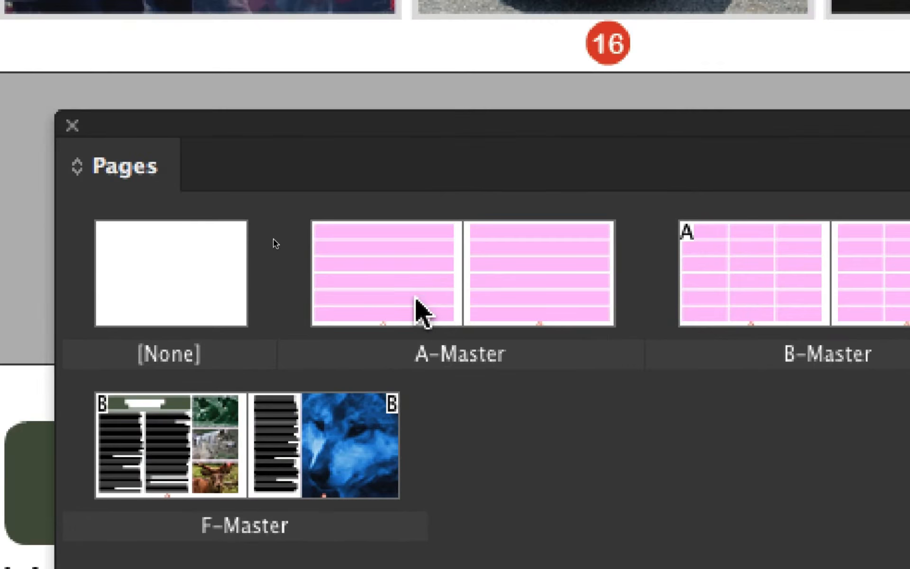
Step: Examine the masters from A-Master to D-Master one page at a time, noting the parent letter shown on each
click(417, 301)
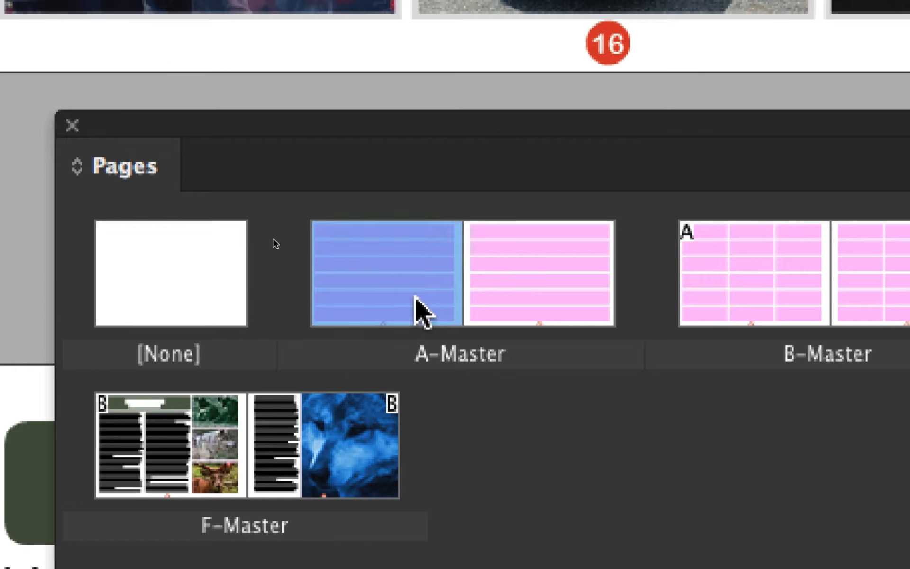
click(541, 254)
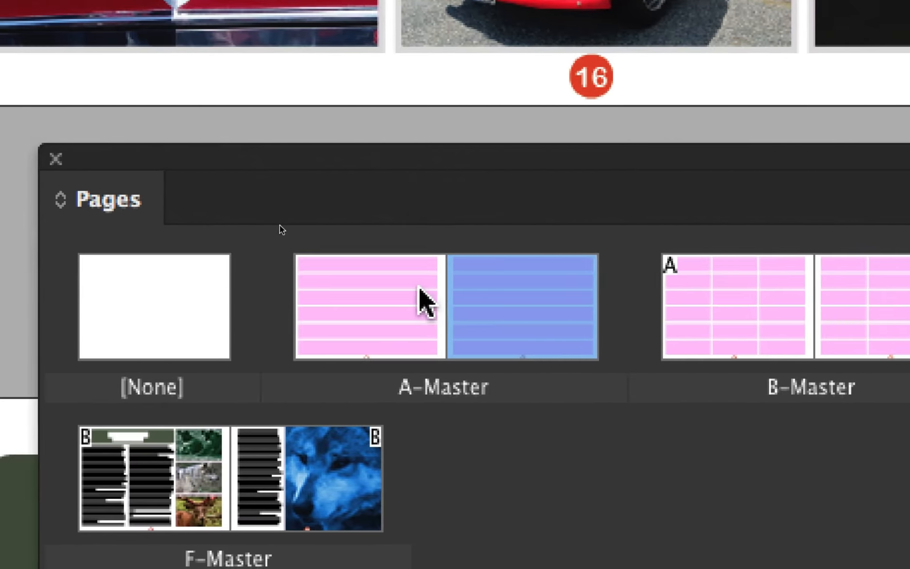
click(418, 288)
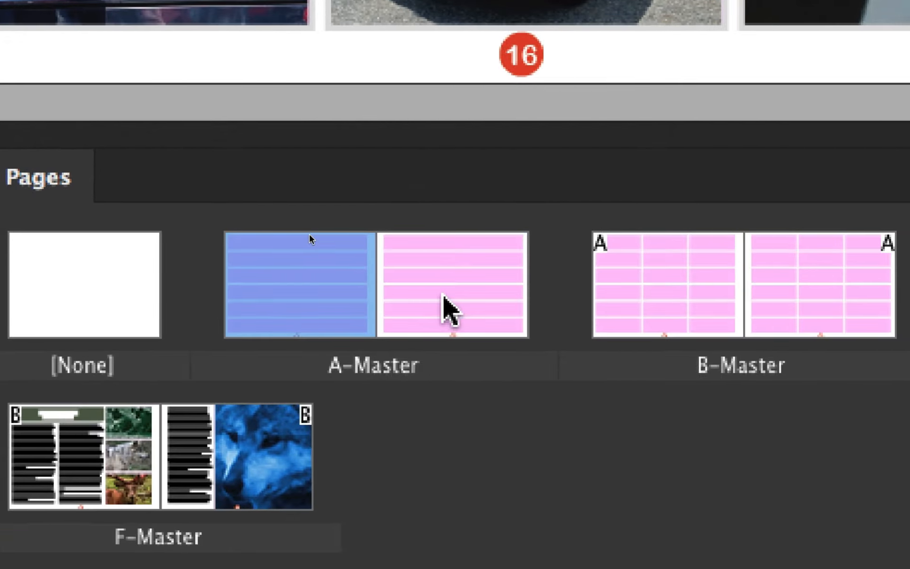
click(514, 317)
click(720, 338)
click(862, 337)
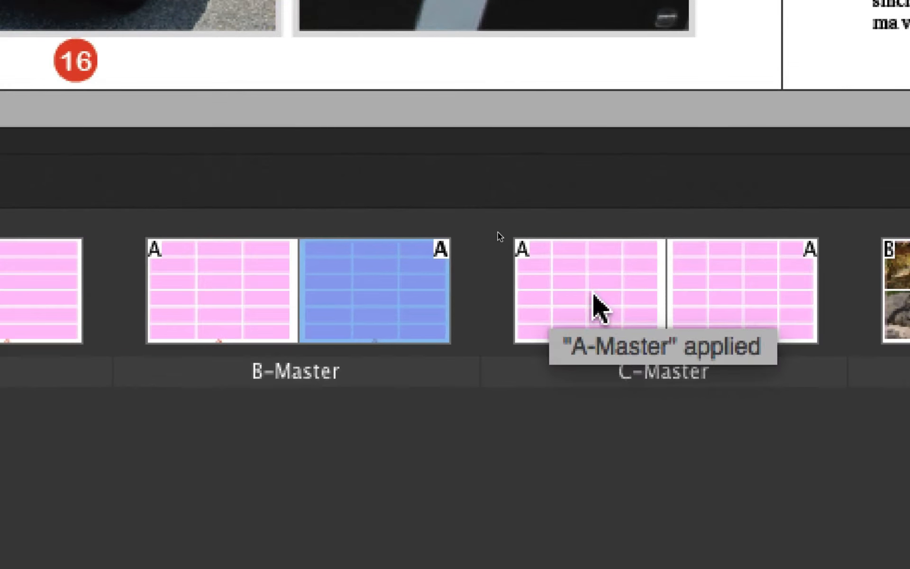
click(736, 313)
click(872, 348)
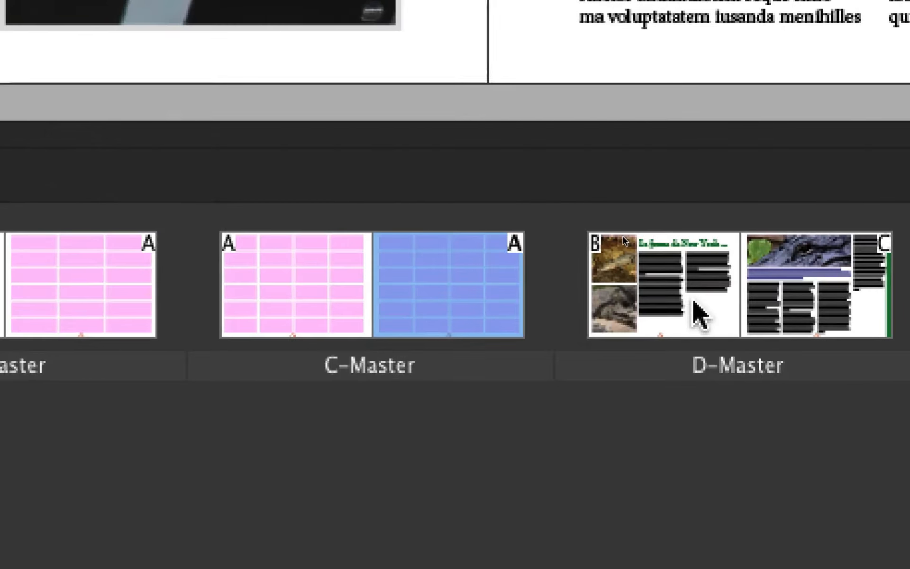
click(877, 304)
click(718, 303)
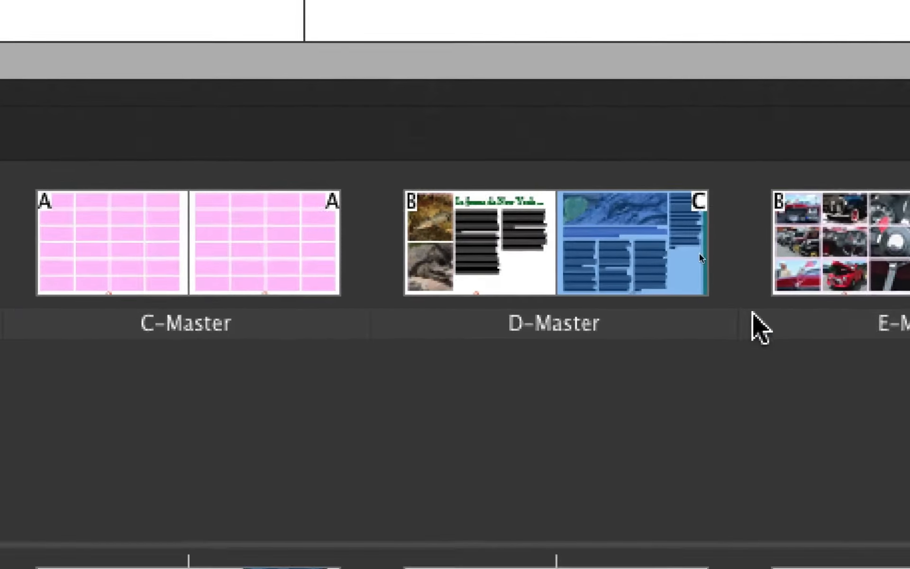
click(812, 305)
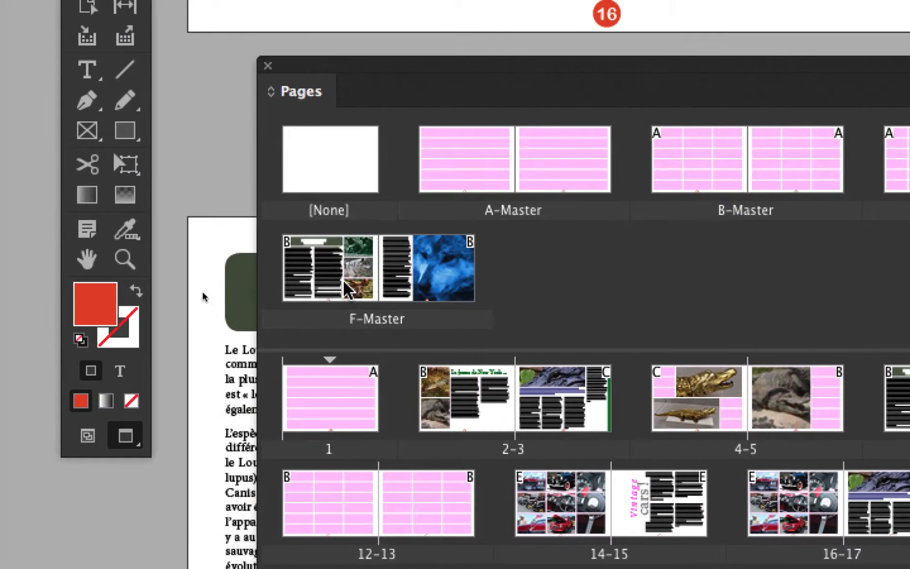
Step: Compare the individual pages of F-Master, D-Master and E-Master to see which parent masters they are based on
drag(349, 289, 405, 289)
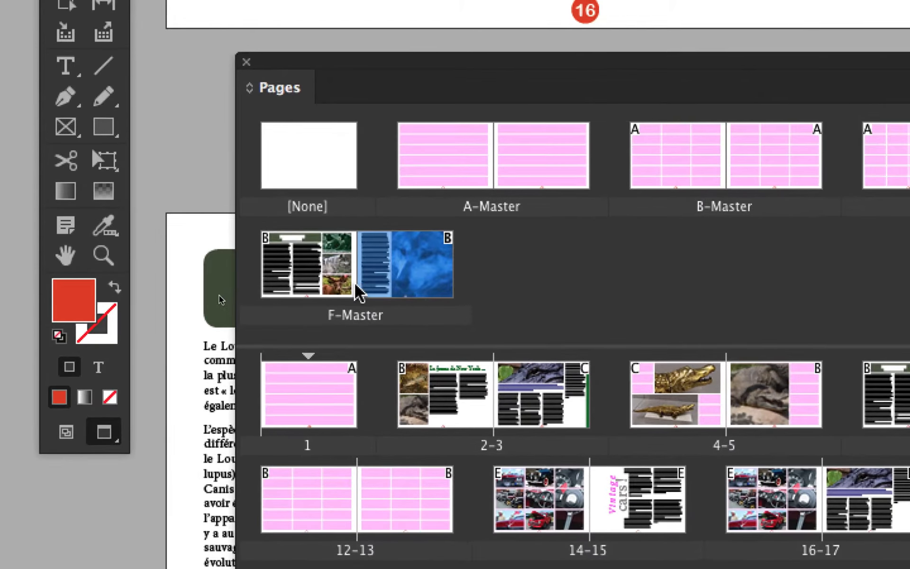
click(338, 283)
click(362, 284)
click(628, 244)
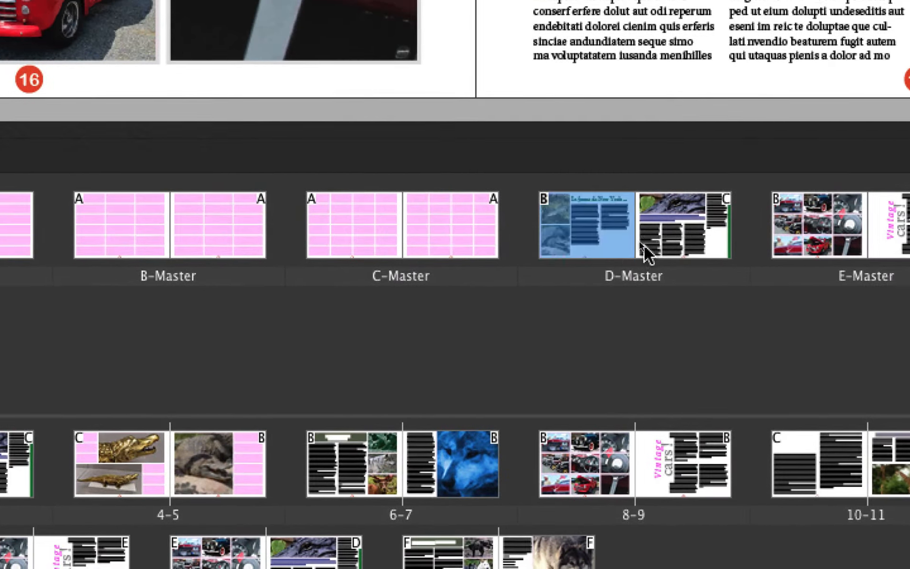
click(664, 246)
click(704, 239)
click(797, 256)
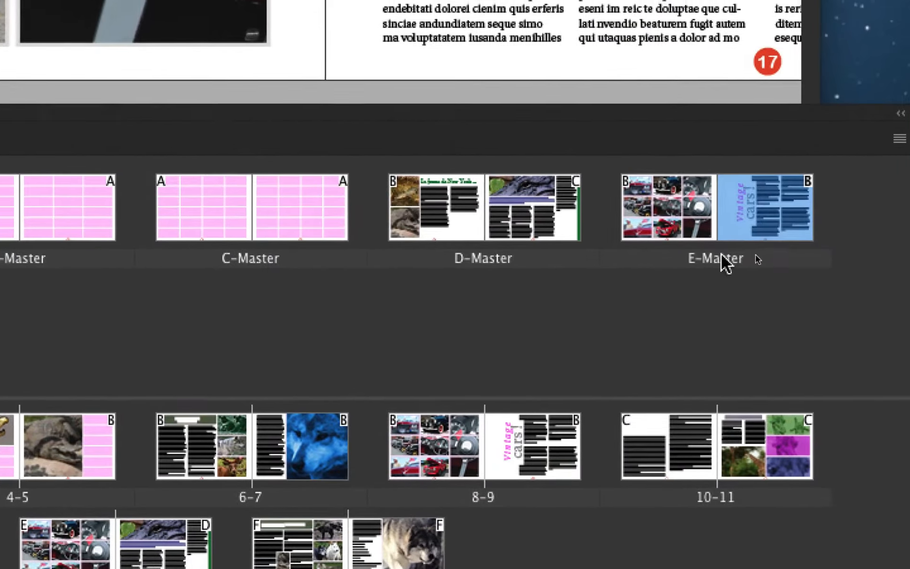
click(685, 223)
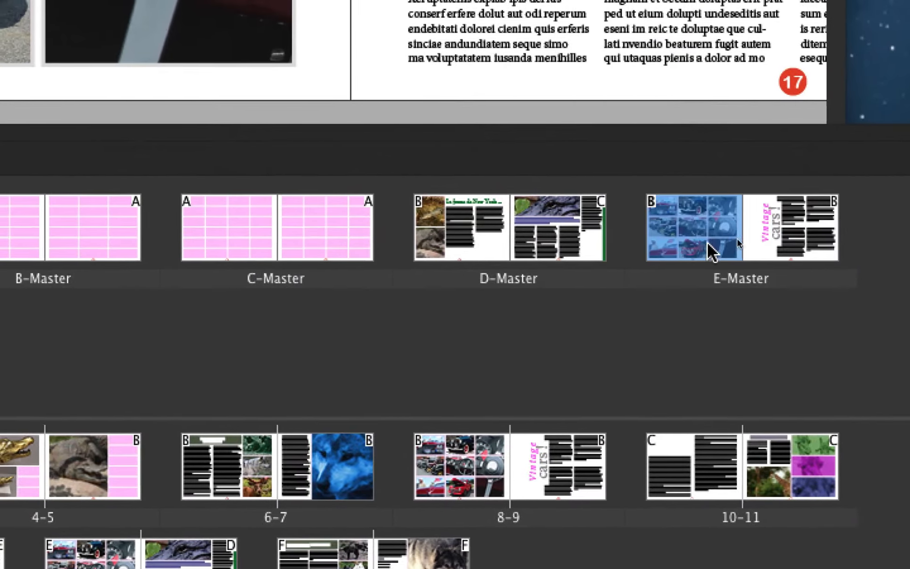
click(906, 145)
click(631, 244)
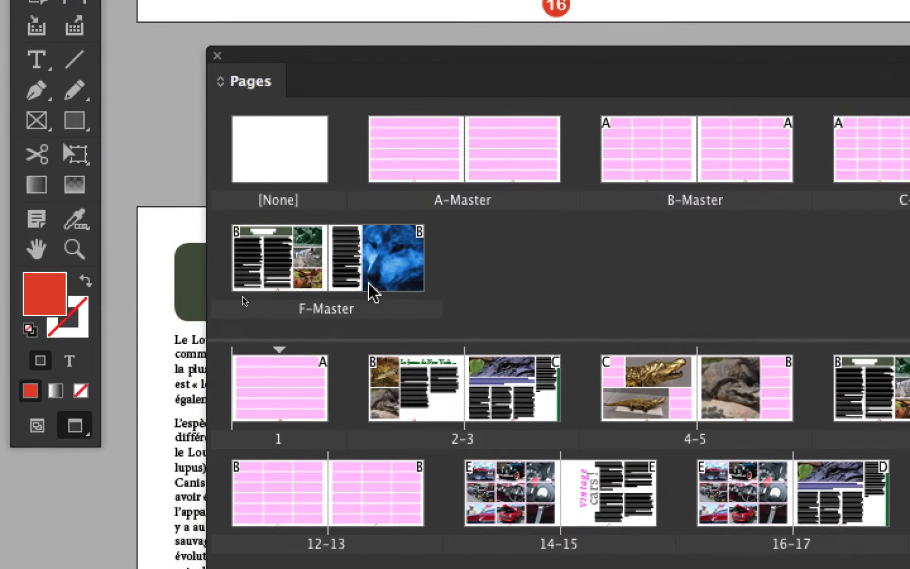
click(369, 284)
click(344, 288)
click(389, 279)
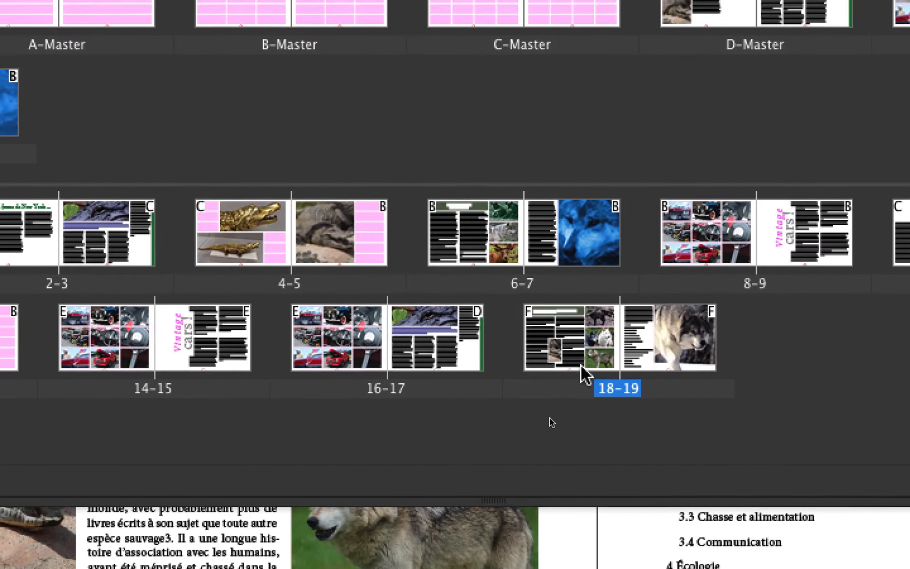
Step: Select both pages of spread 18–19 in the Pages panel
click(552, 341)
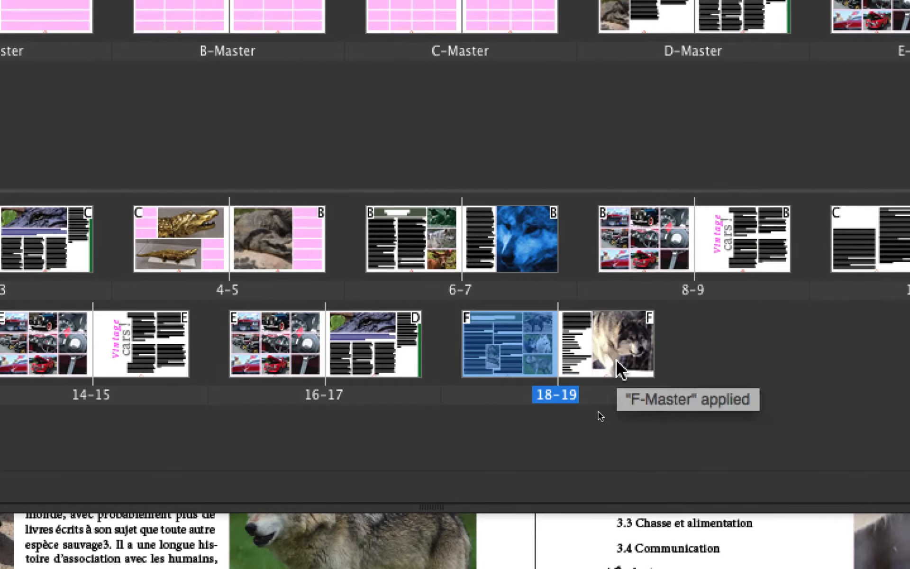
shift+click(632, 352)
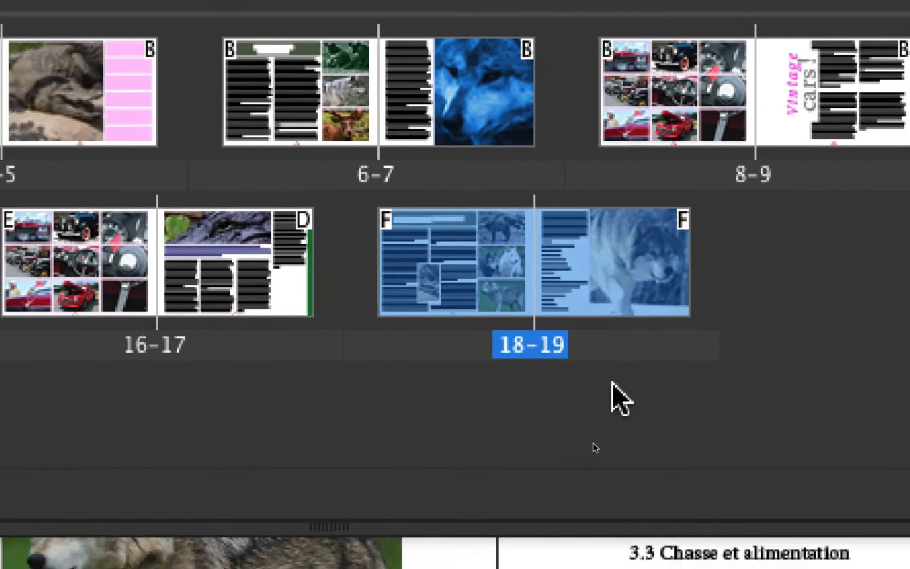
click(611, 382)
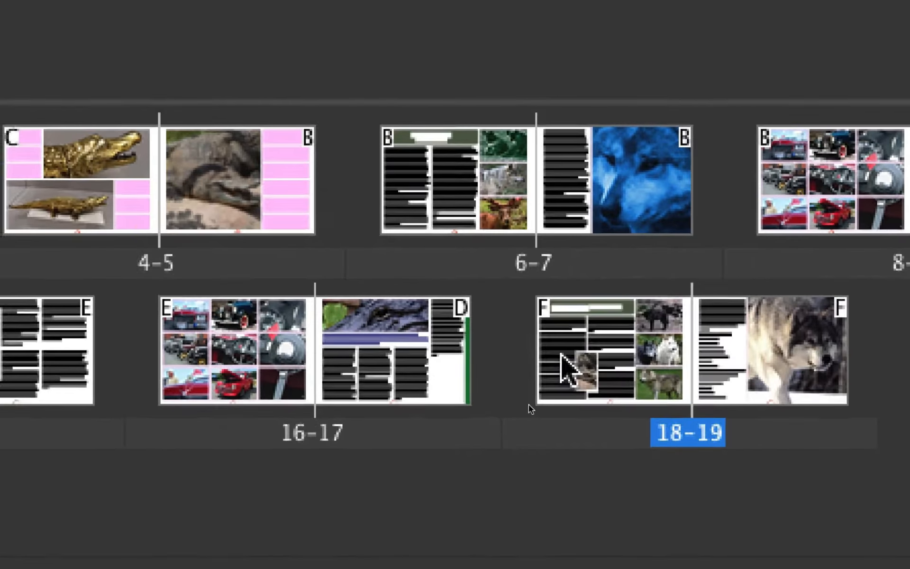
click(405, 264)
shift+click(612, 289)
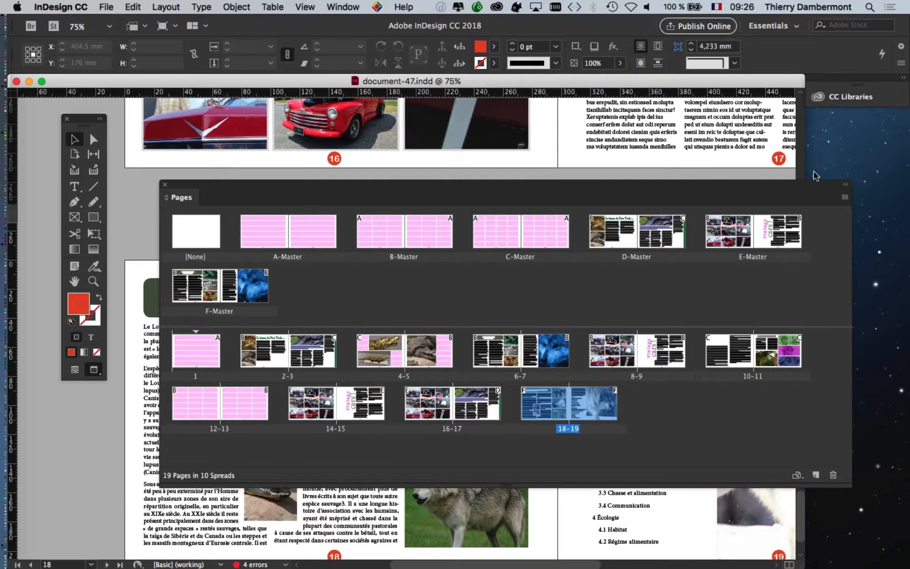
Step: Move the Pages panel higher and look over its page and master commands without choosing one
drag(812, 184, 795, 139)
click(826, 149)
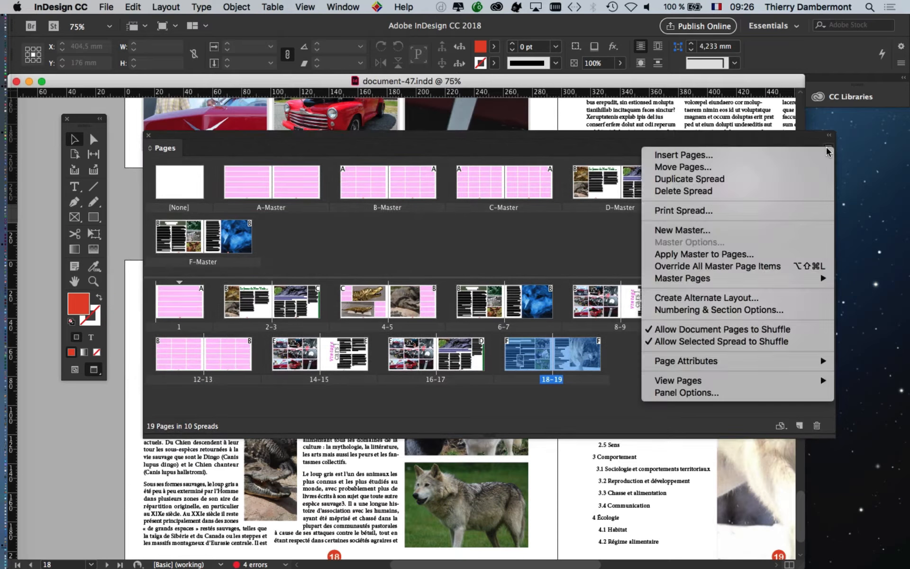
mouse_move(759, 280)
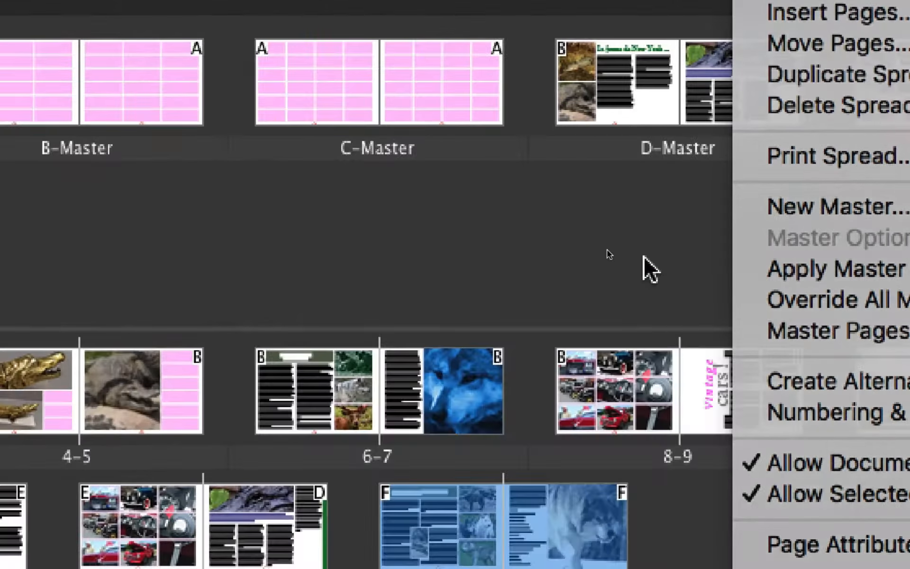
click(469, 197)
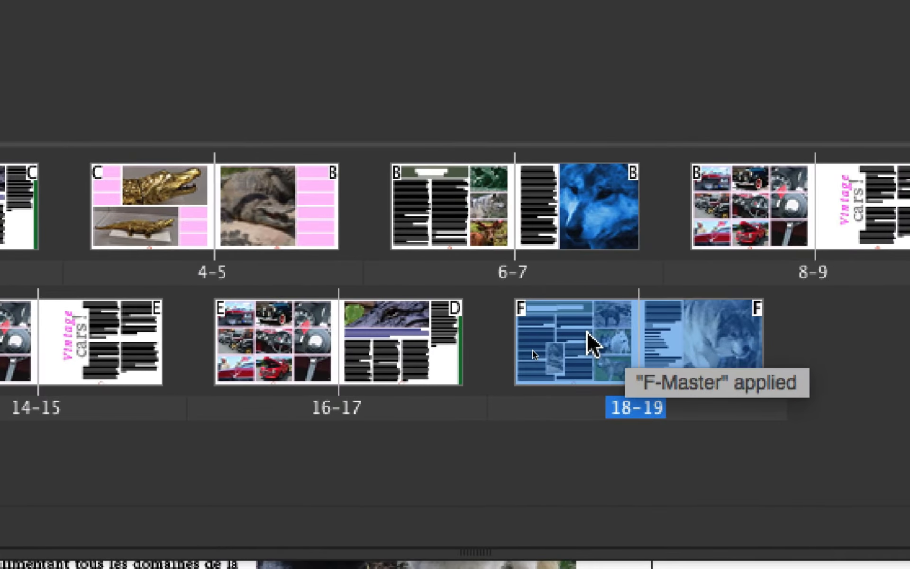
Step: Create a new master from spread 18–19 by placing the spread in the masters area beside F-Master
drag(576, 332, 160, 97)
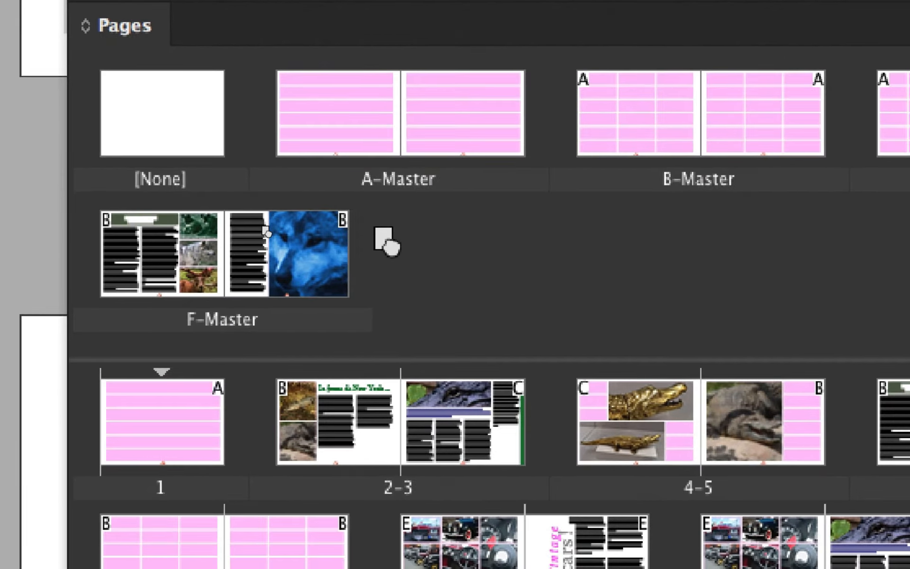
drag(385, 237, 391, 242)
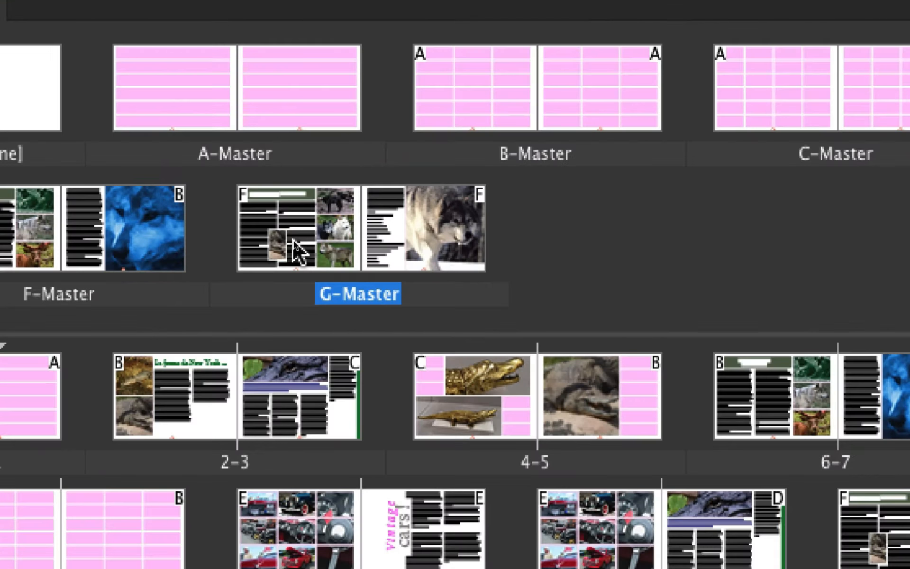
Step: Open the new G-Master spread in the document window and move the Pages panel aside to uncover it
click(293, 244)
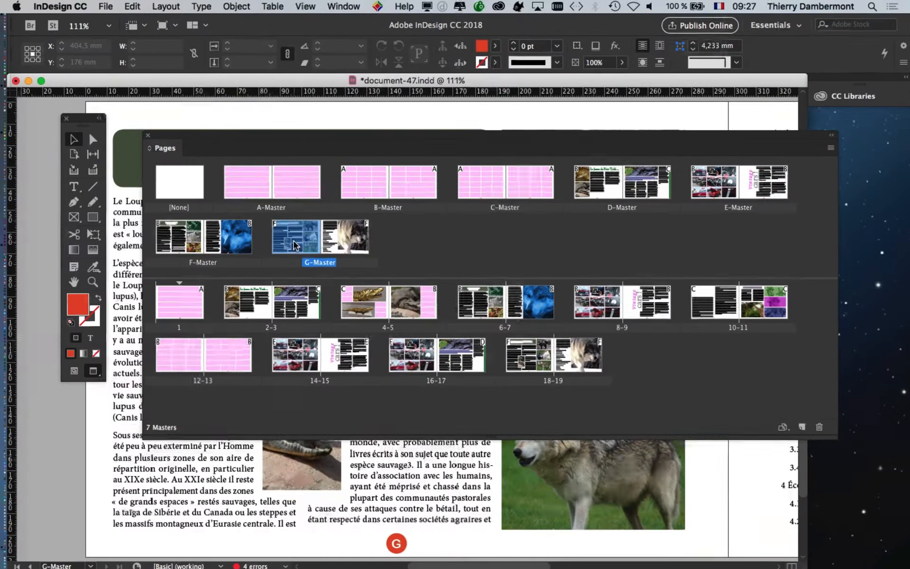
drag(257, 140, 762, 170)
key(super+minus)
key(super+minus)
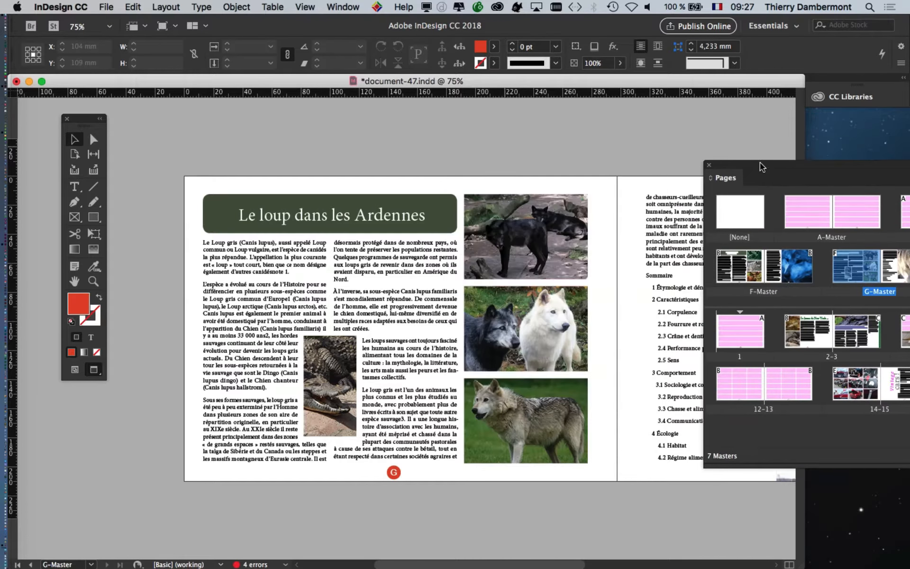
Step: Fit both pages of the G-Master spread in view and switch the screen mode from Preview to Normal
key(super+minus)
drag(530, 287, 403, 245)
drag(728, 169, 833, 173)
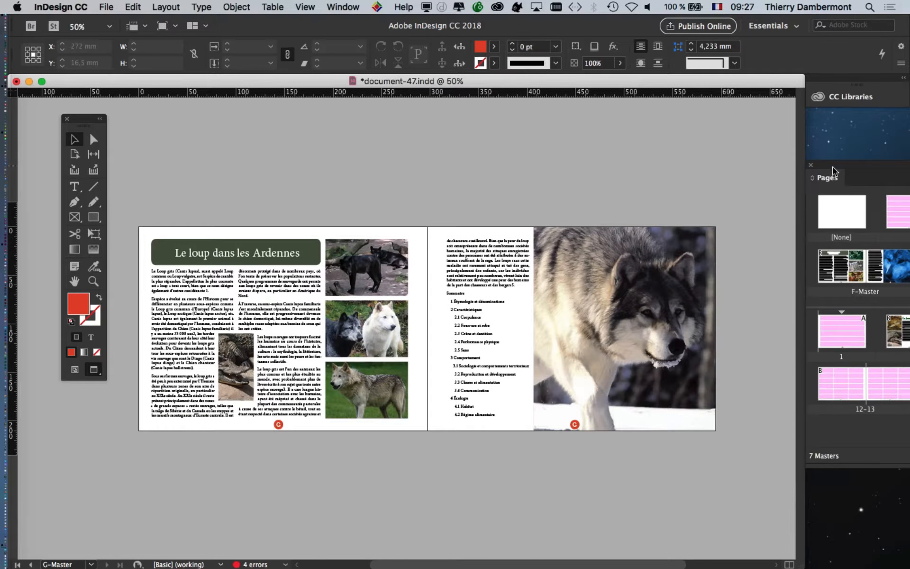
drag(324, 283, 347, 280)
click(337, 336)
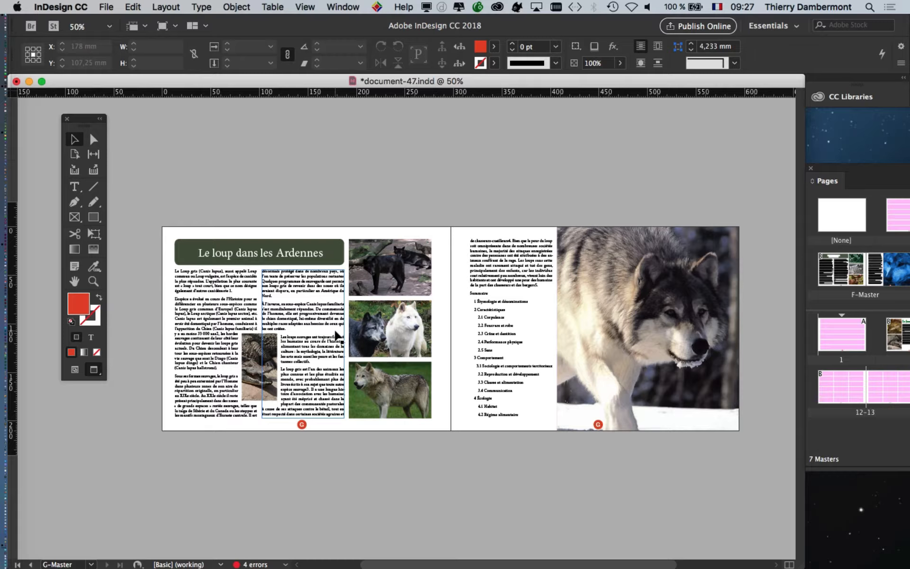
scroll(337, 335, left, 5)
scroll(341, 342, right, 7)
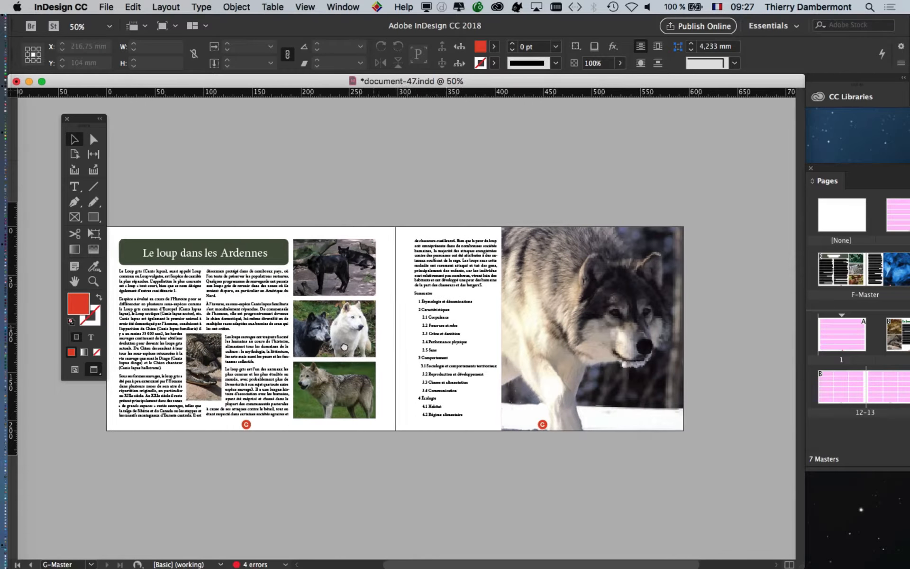
scroll(345, 347, left, 4)
scroll(360, 379, right, 2)
scroll(403, 484, left, 1)
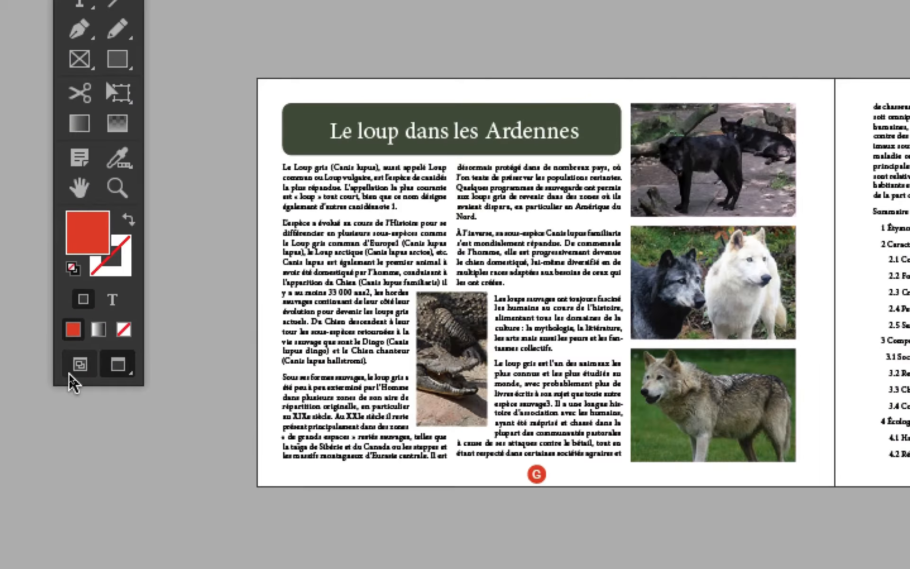
click(70, 373)
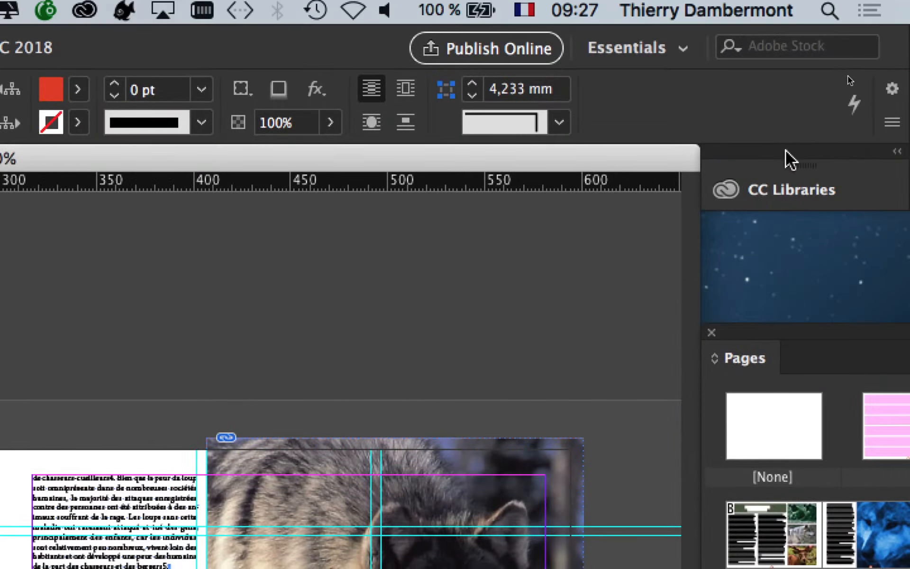
Step: Detach and close the CC Libraries panel, and bring the Pages panel over the document and widen it
drag(786, 150, 448, 147)
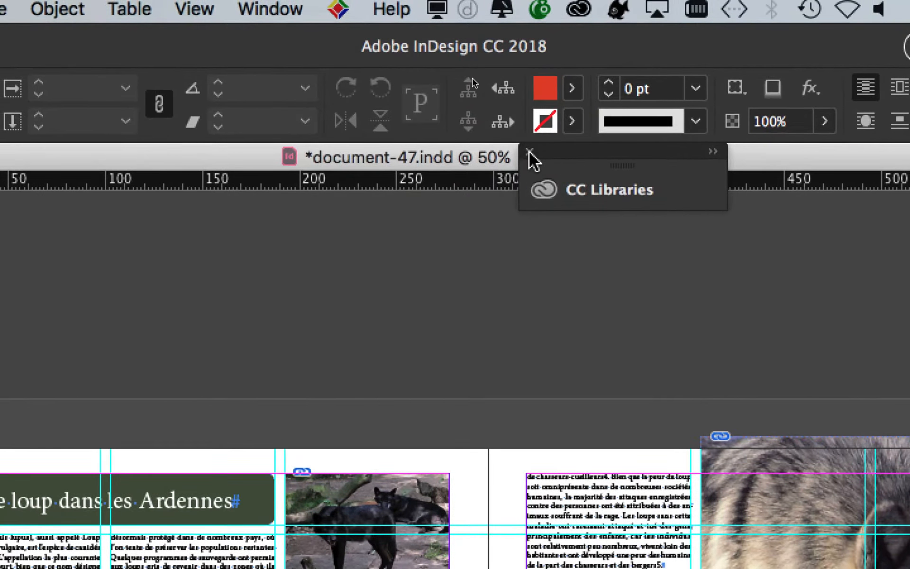
click(529, 151)
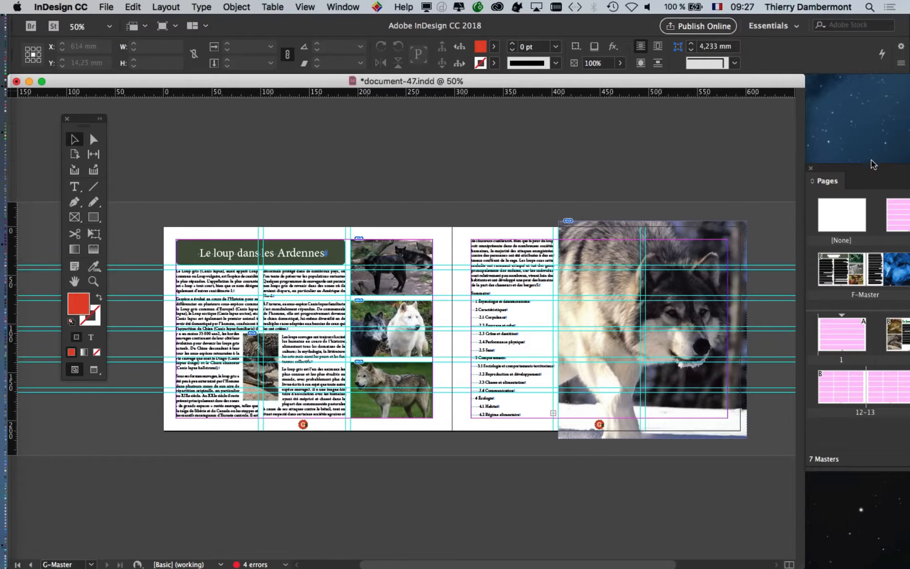
drag(873, 165, 243, 95)
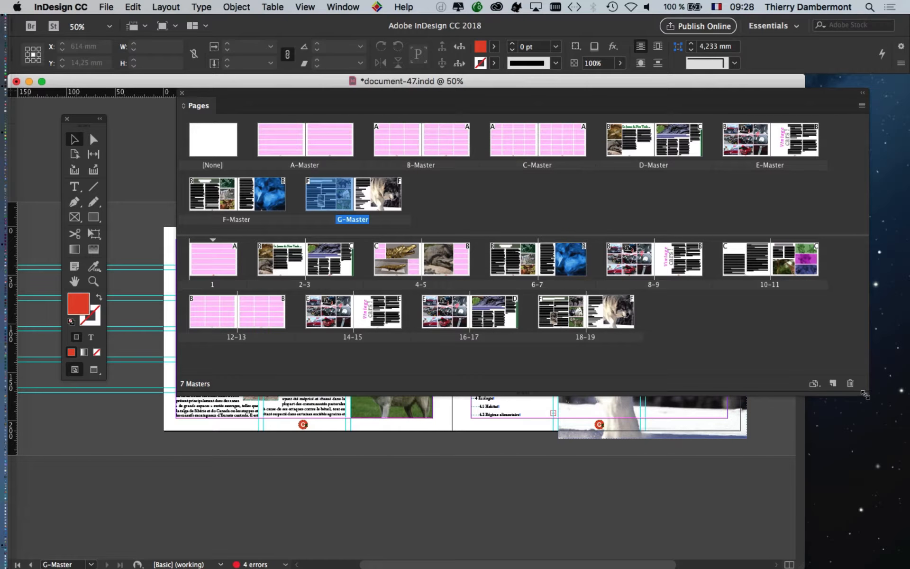
drag(868, 381, 897, 388)
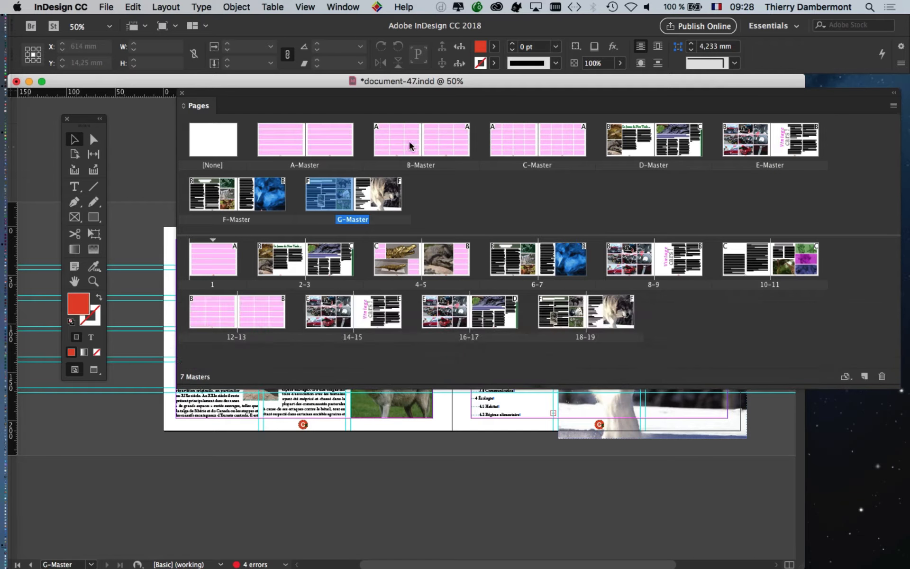
Step: Move the Pages panel off the G-Master spread and shorten the document window from below
drag(354, 98, 664, 134)
drag(666, 135, 601, 168)
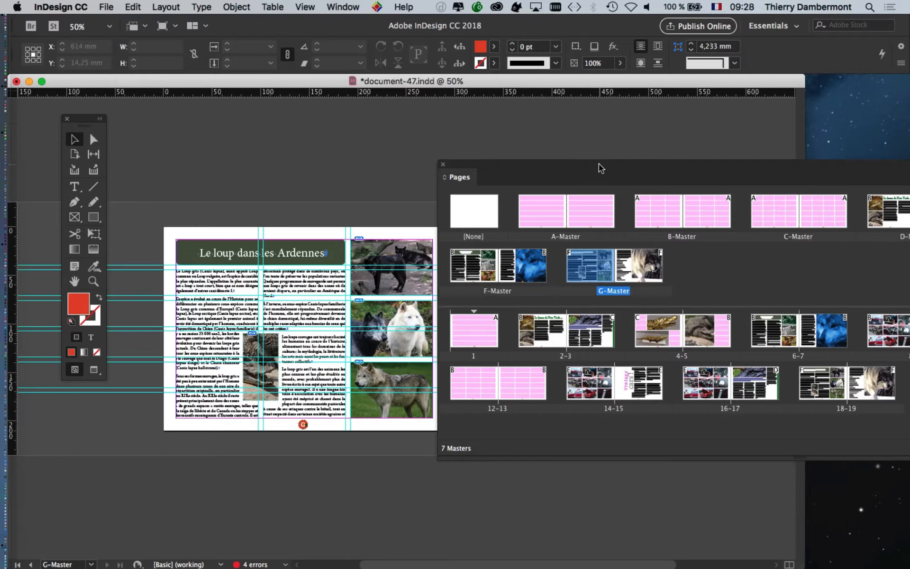
drag(601, 169, 697, 321)
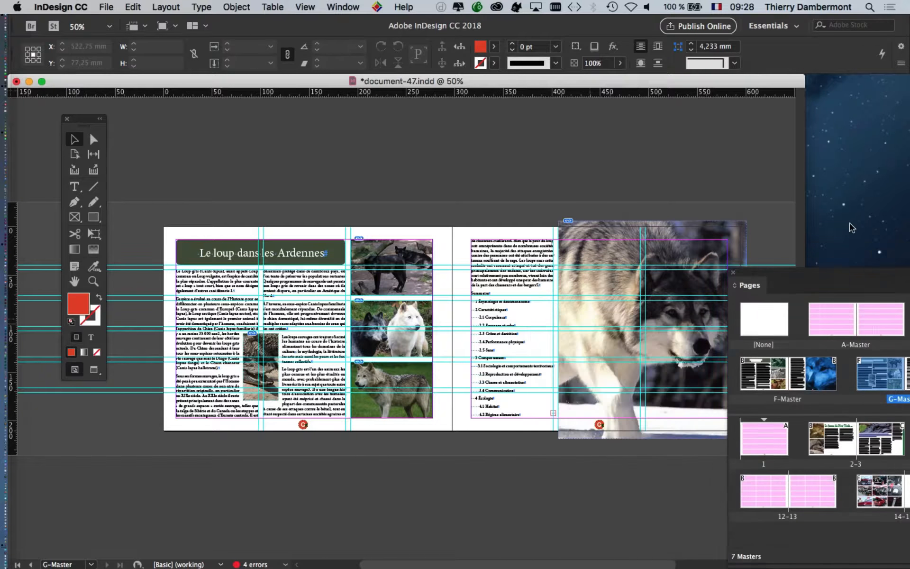
drag(593, 321, 838, 338)
drag(803, 565, 808, 508)
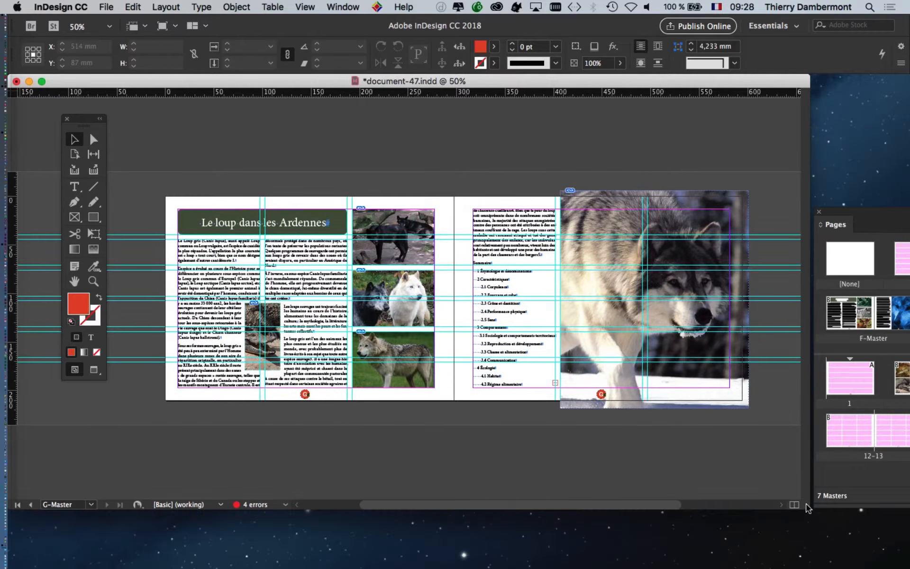
Step: Select the right-hand page of G-Master in the Pages panel and move the panel below the wolf pictures
drag(887, 229, 238, 174)
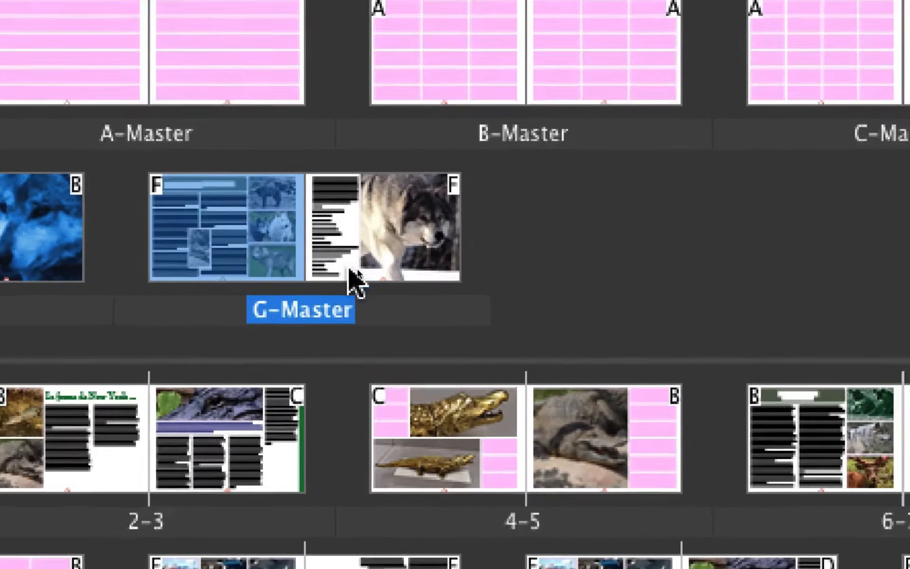
click(453, 274)
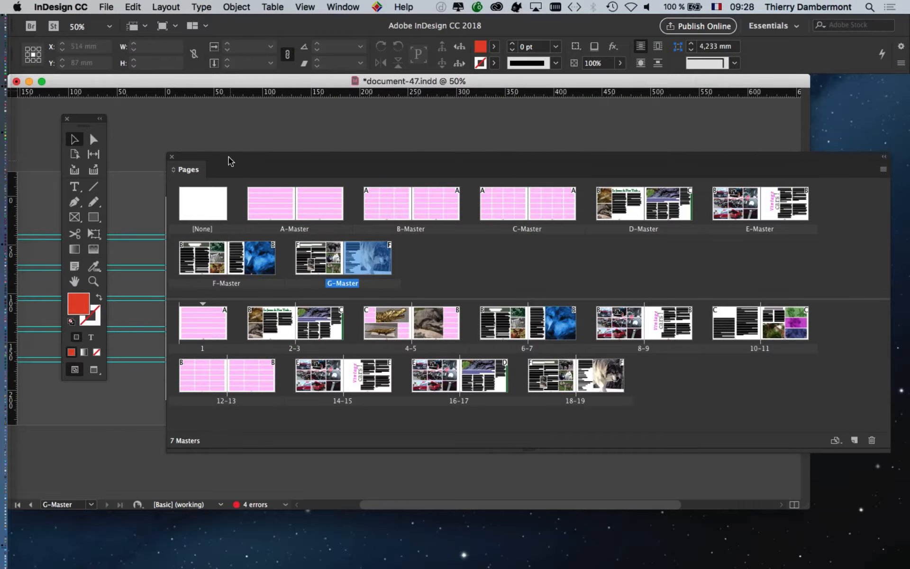
drag(228, 161, 594, 193)
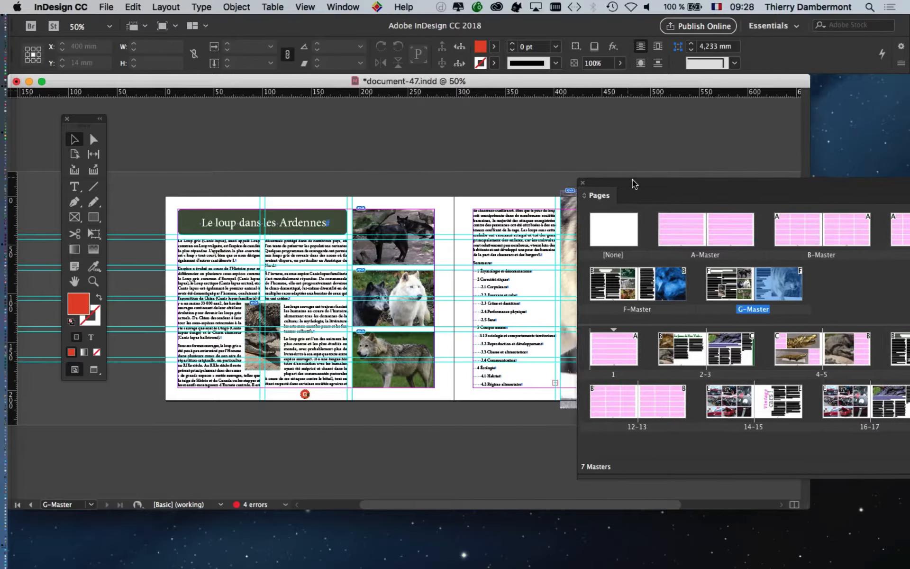
drag(636, 178, 555, 394)
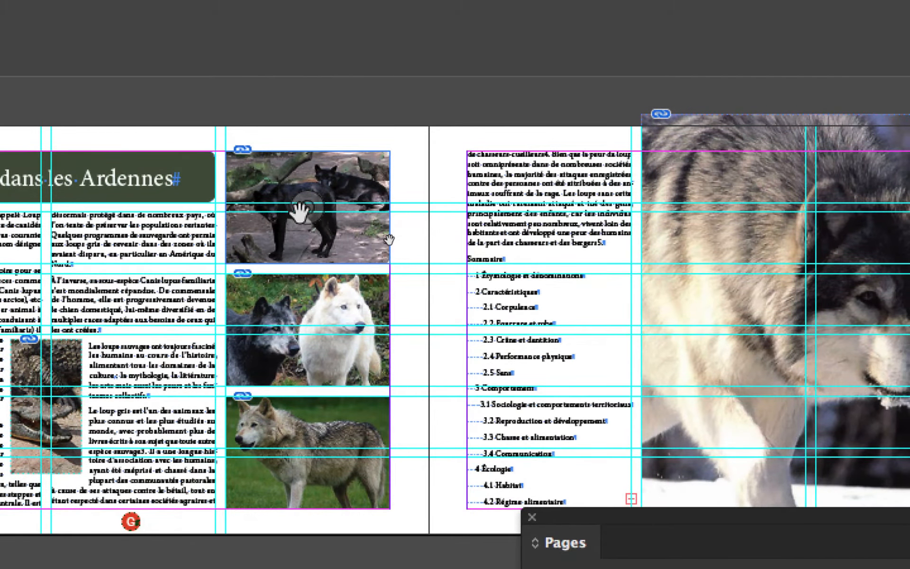
Step: Try moving the black wolf picture with its frame out of the picture column, and undo the moves
click(306, 205)
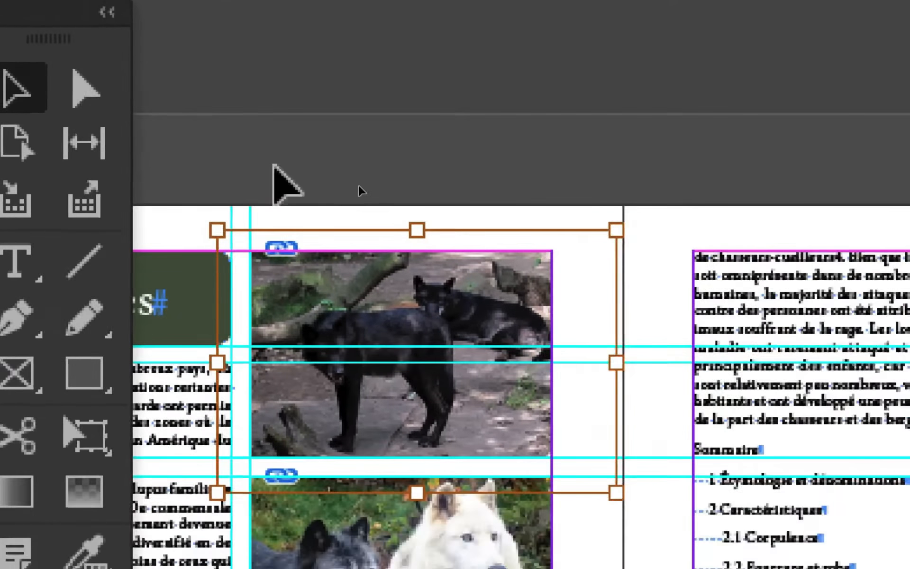
click(622, 310)
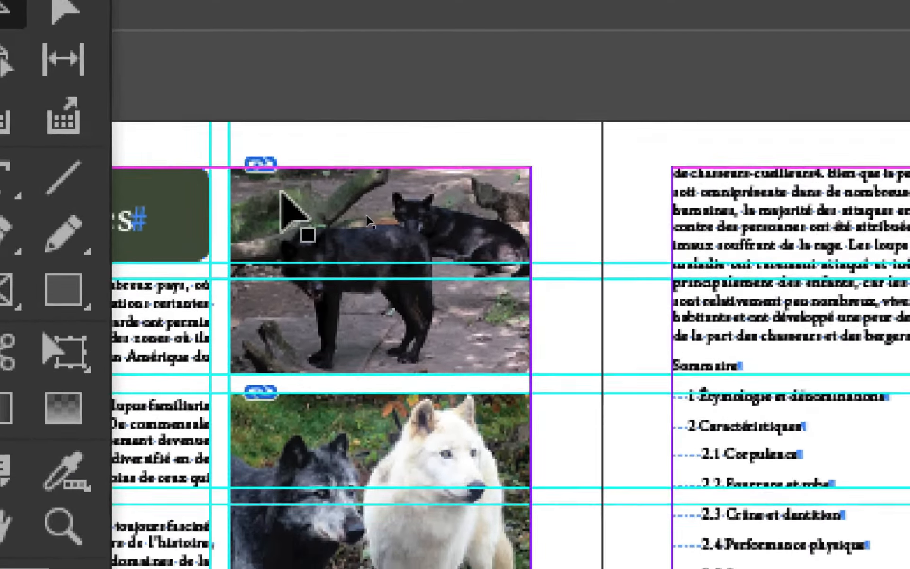
click(348, 335)
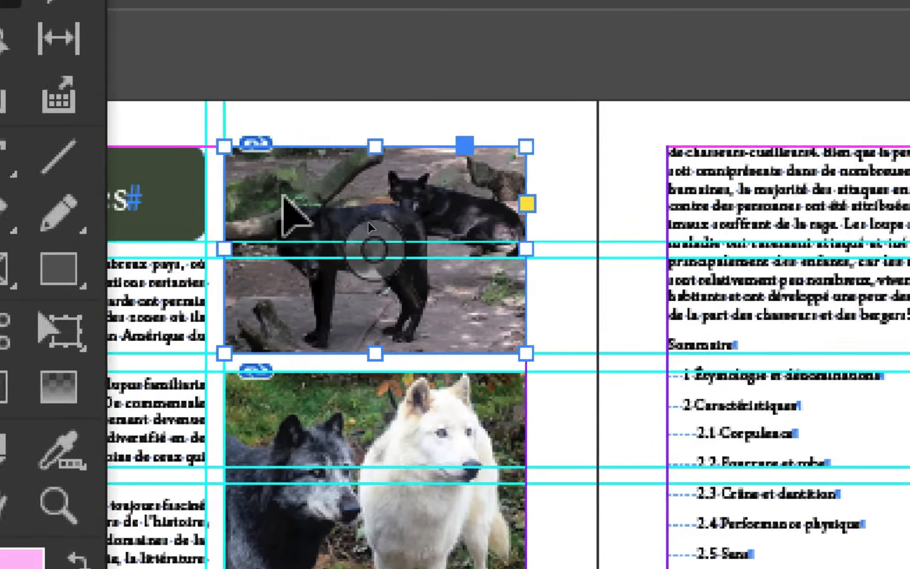
drag(214, 163, 494, 267)
drag(344, 237, 192, 467)
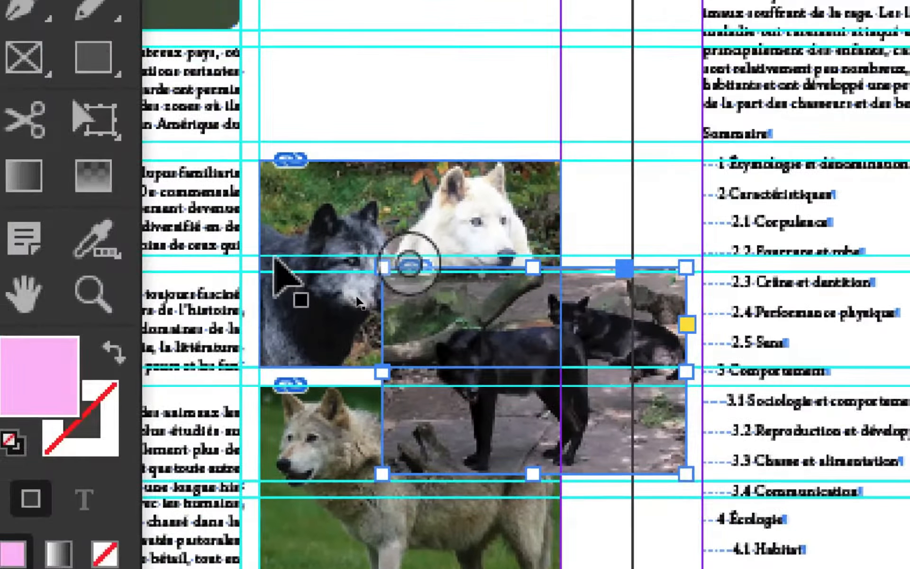
key(ctrl+z)
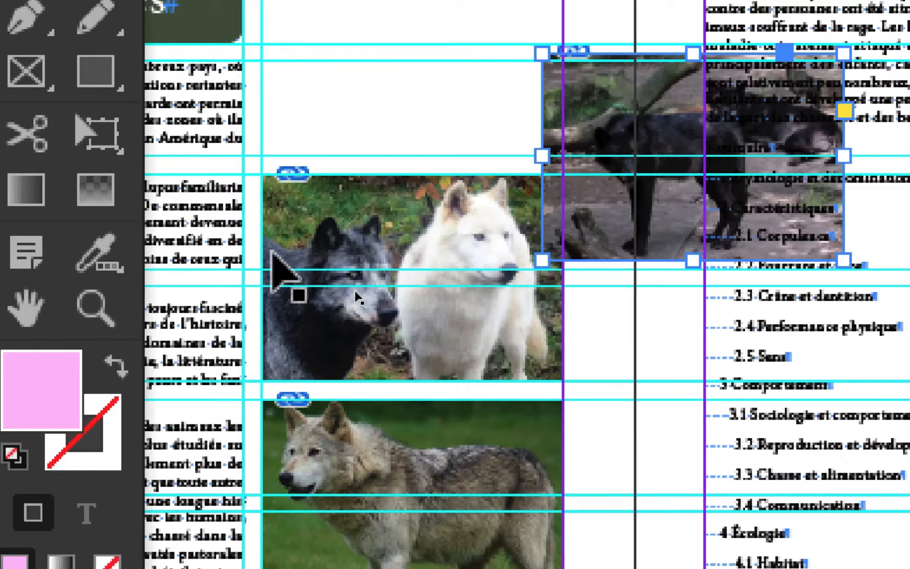
key(ctrl+z)
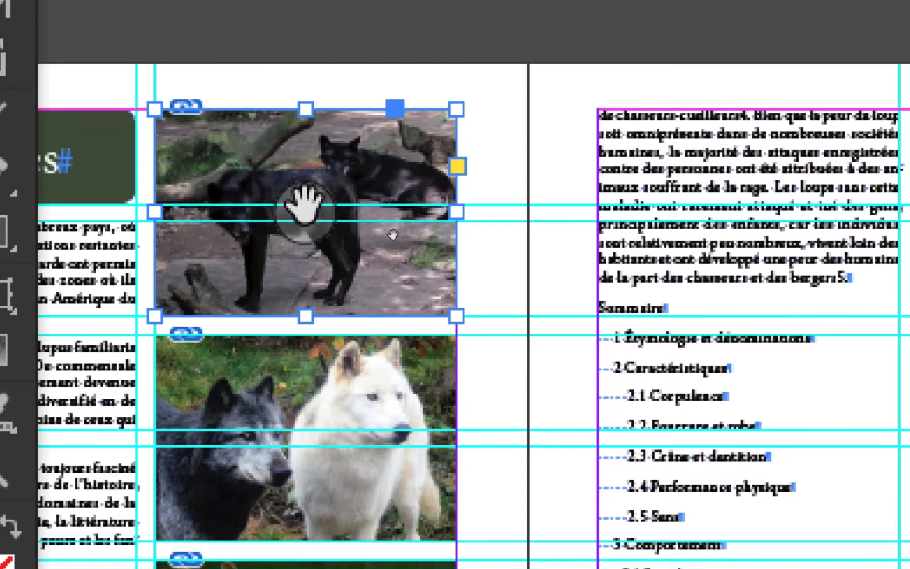
Step: Delete the images inside the three wolf picture frames on the left-hand page, keeping the frames
click(303, 209)
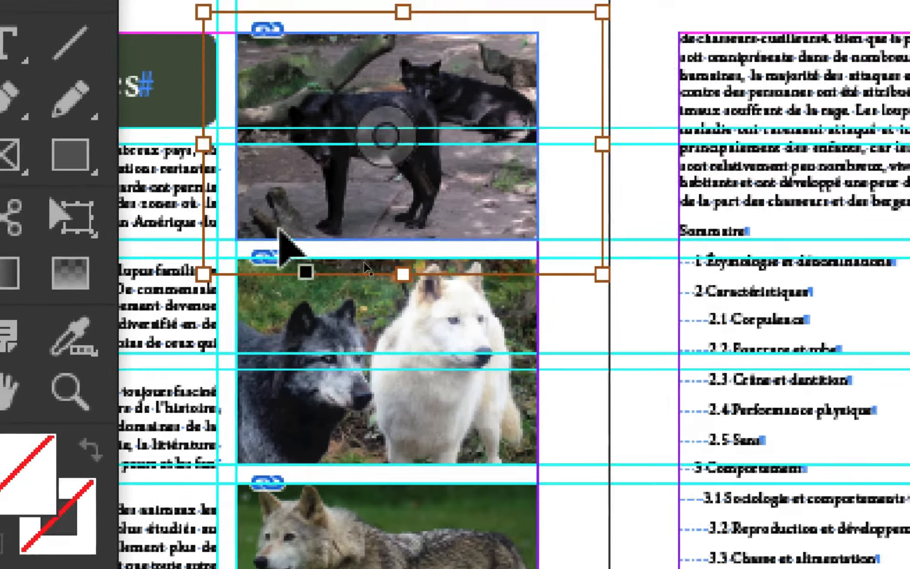
click(437, 335)
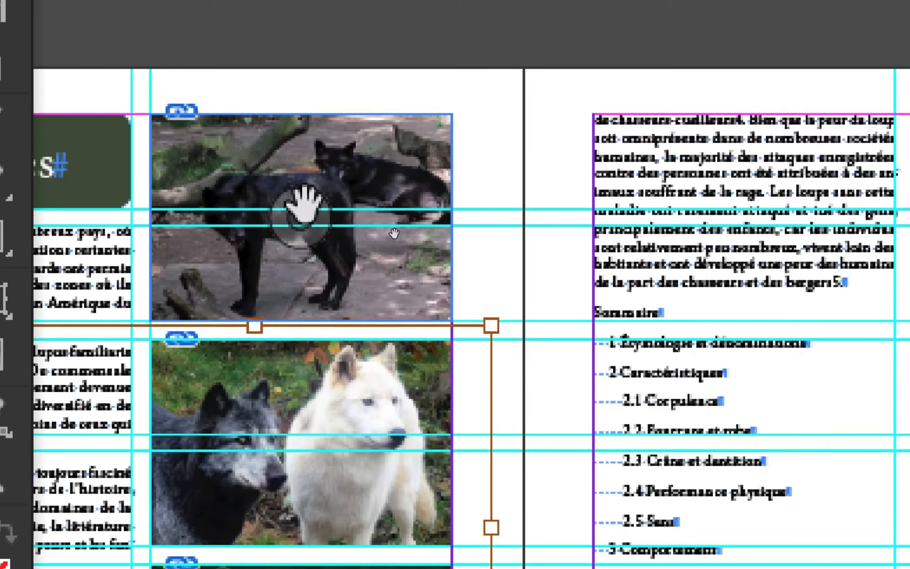
click(304, 204)
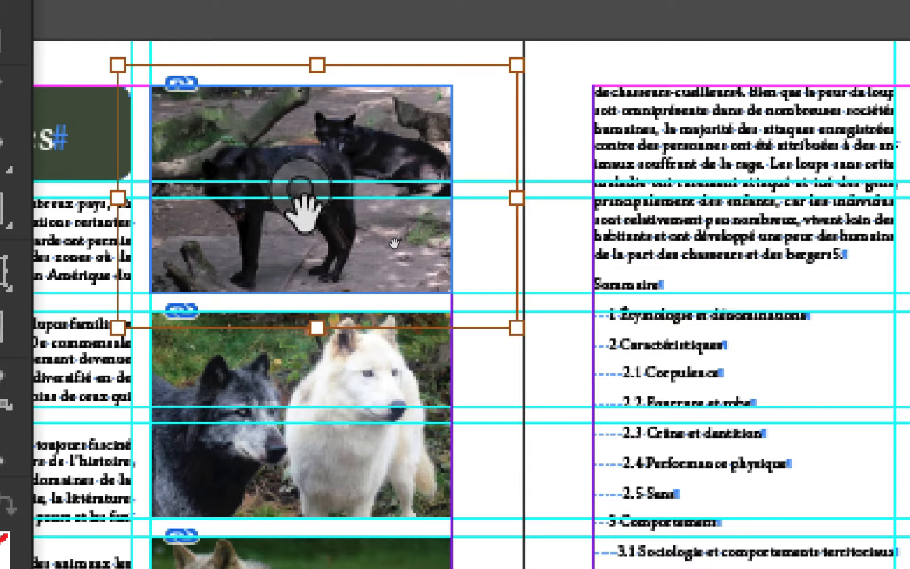
key(Delete)
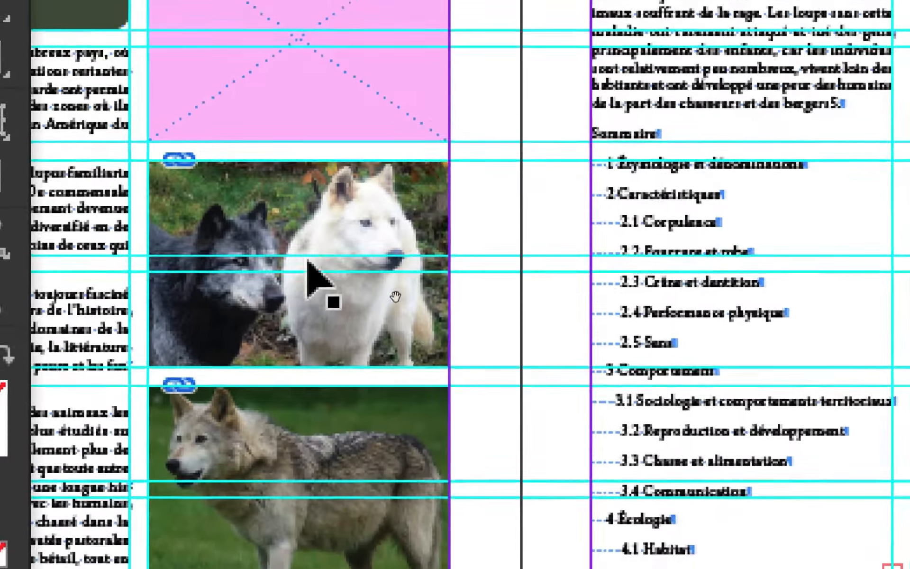
click(301, 412)
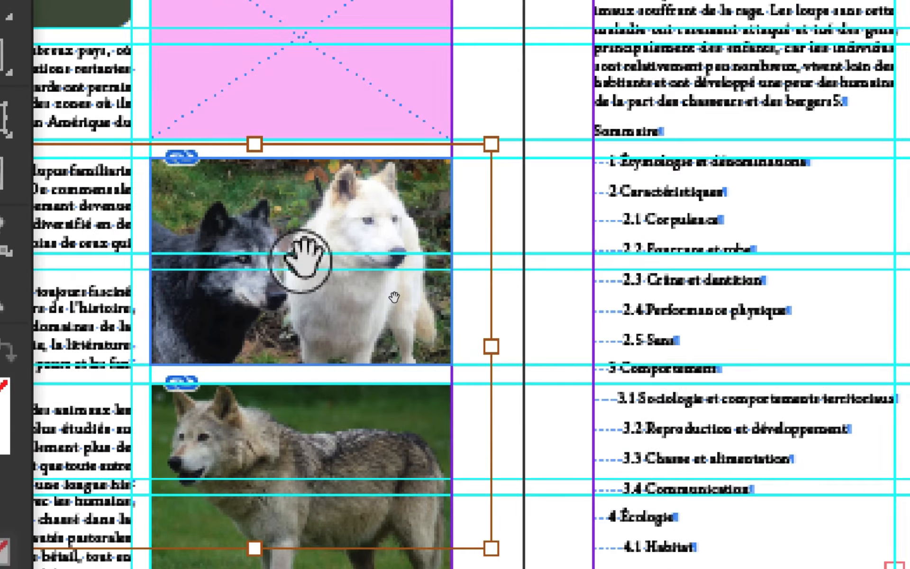
key(Delete)
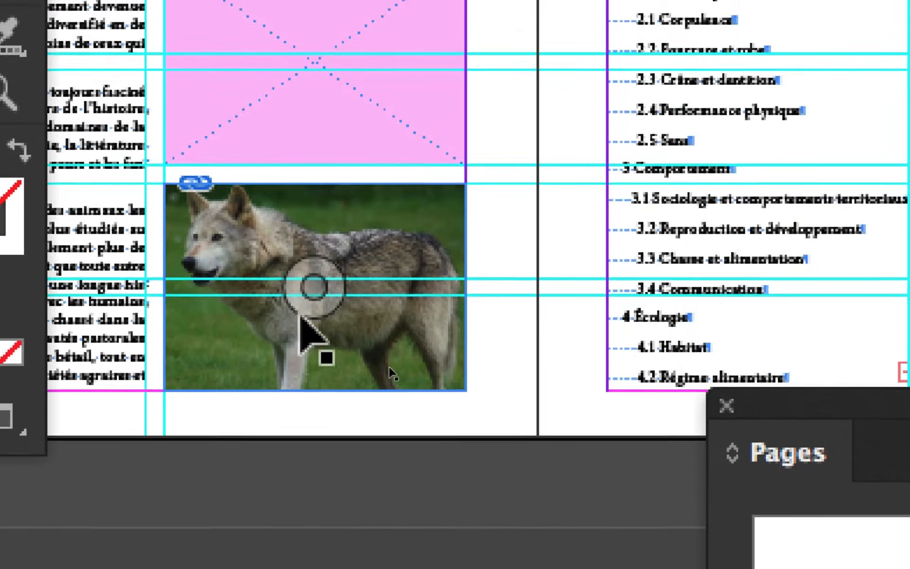
click(305, 303)
key(Delete)
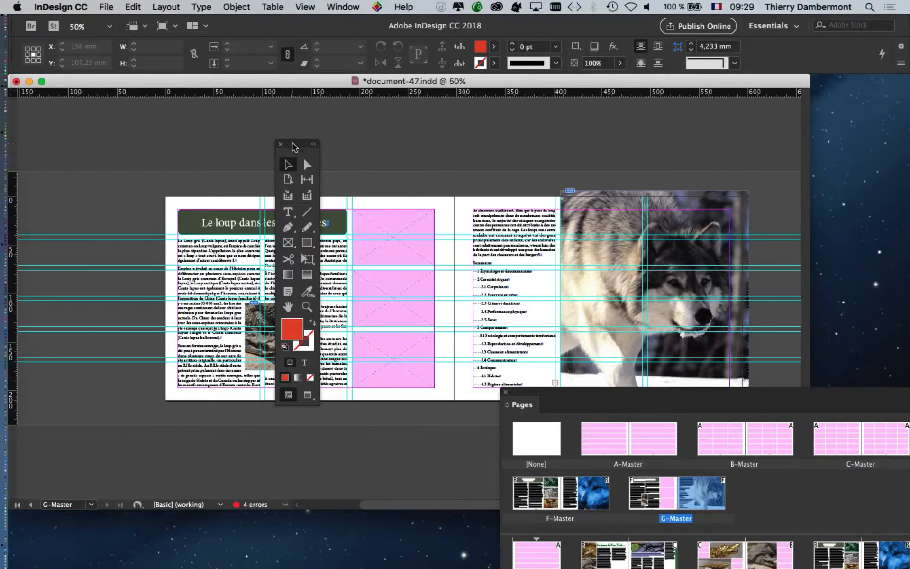
Step: Move the Tools panel over the left-hand page and try to select the crocodile picture between the text columns
drag(213, 76, 124, 147)
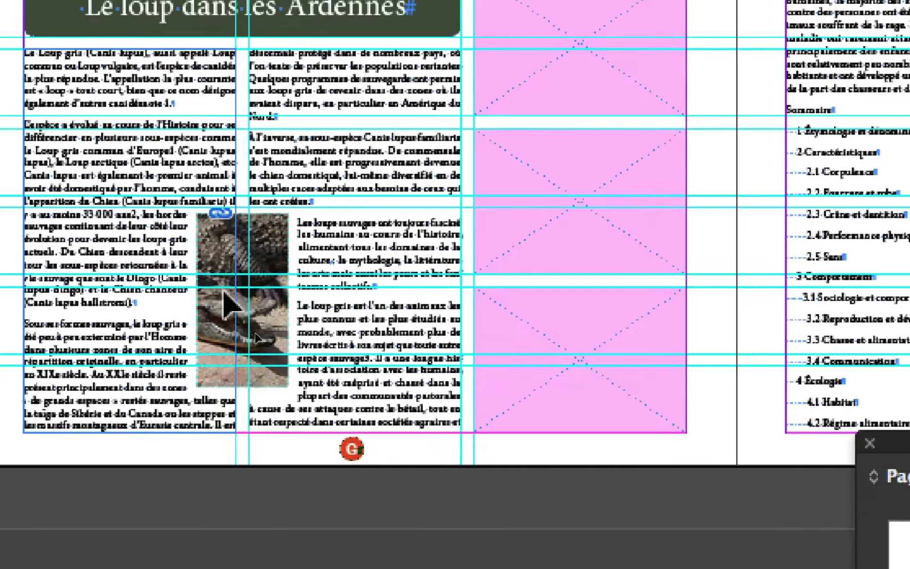
click(230, 296)
key(super+plus)
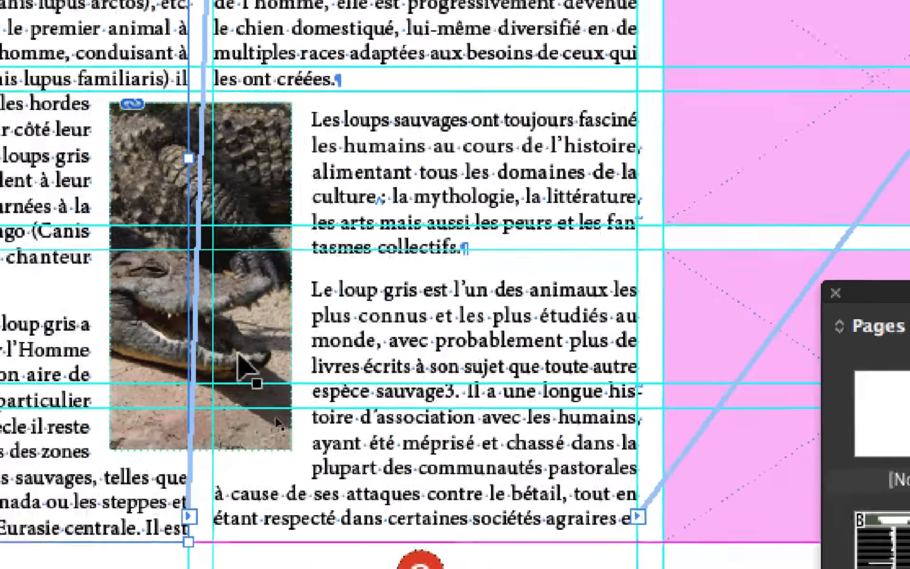
click(270, 493)
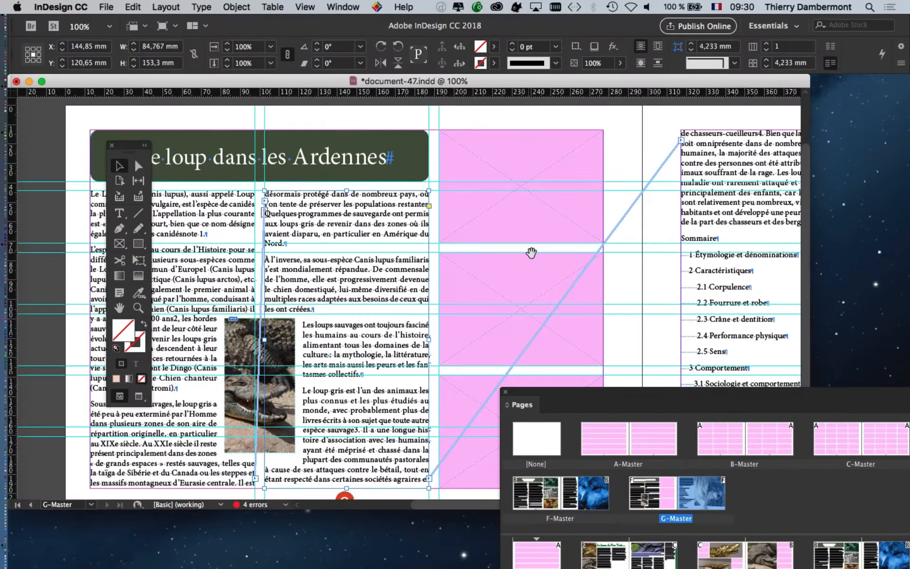
Step: Delete the large wolf image from its frame on the right-hand page, keeping the frame
drag(579, 264, 235, 203)
drag(592, 223, 361, 258)
click(469, 286)
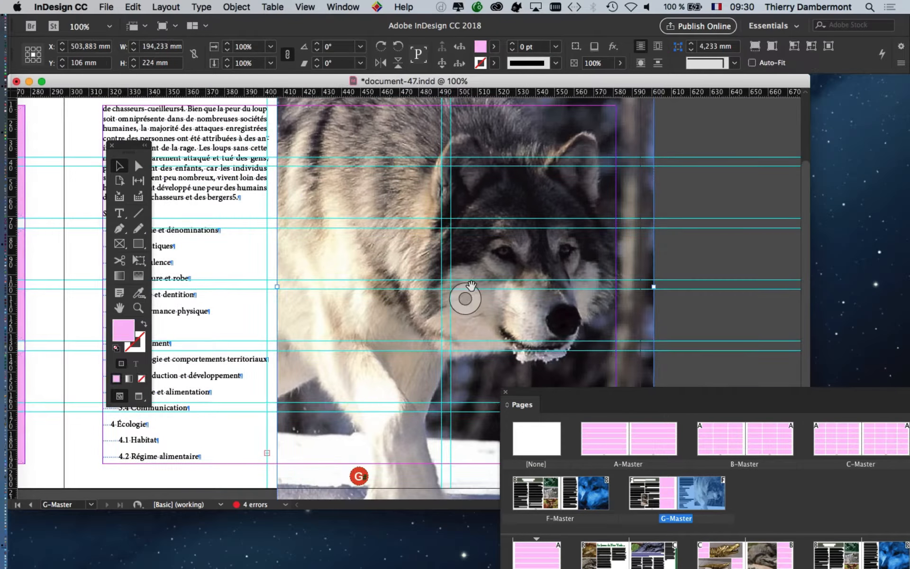
key(super+minus)
key(super+minus)
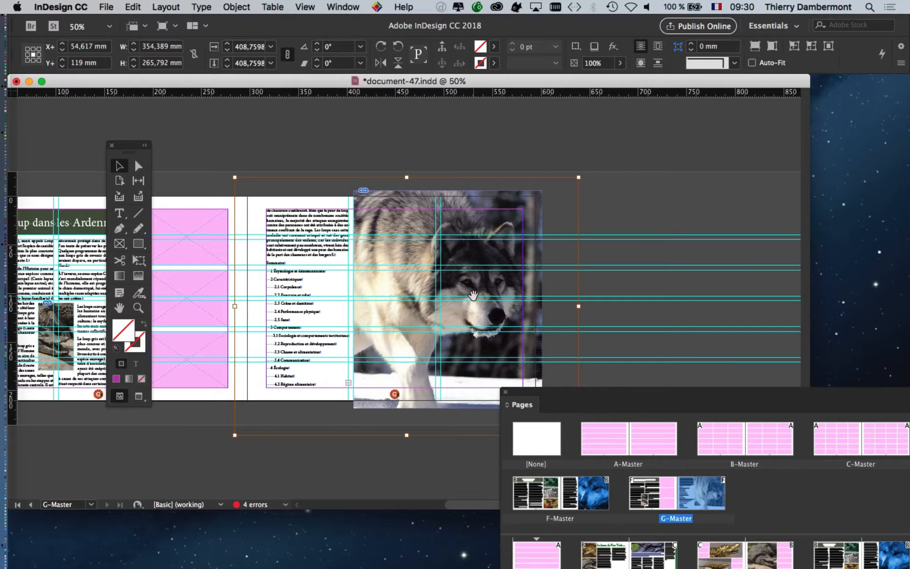
key(BackSpace)
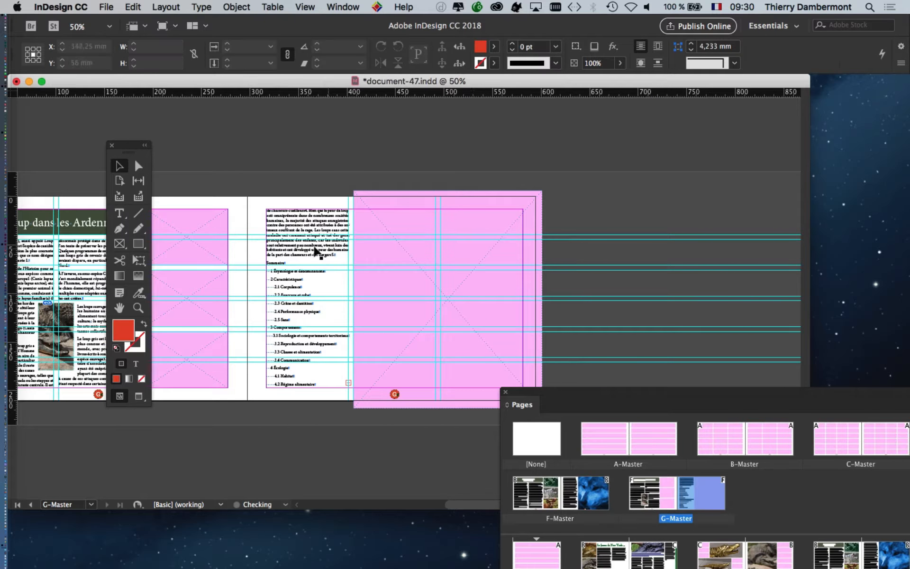
Step: Arrange the Pages and Tools panels so that they no longer cover the G-Master spread
drag(315, 252, 491, 249)
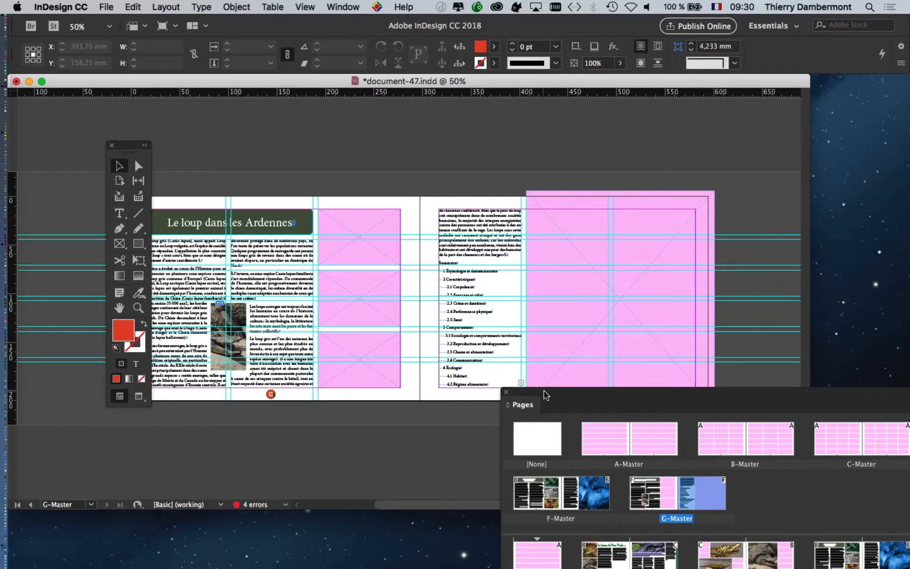
drag(545, 395, 581, 441)
drag(130, 145, 83, 145)
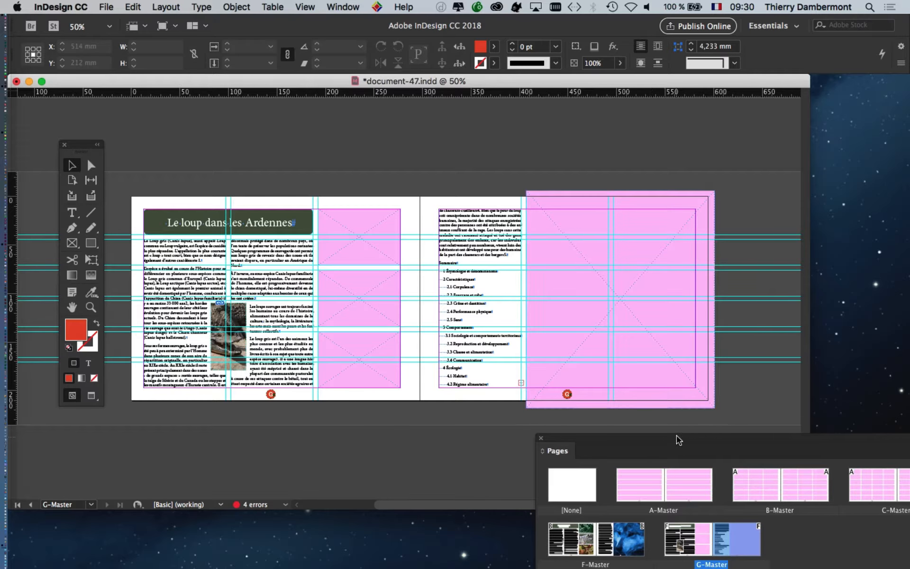
drag(678, 440, 349, 237)
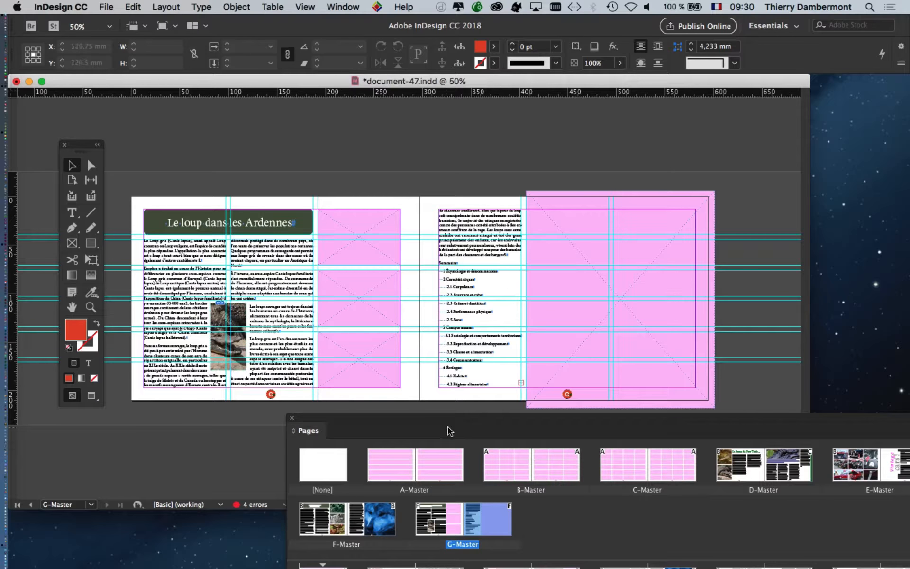
drag(450, 422, 406, 426)
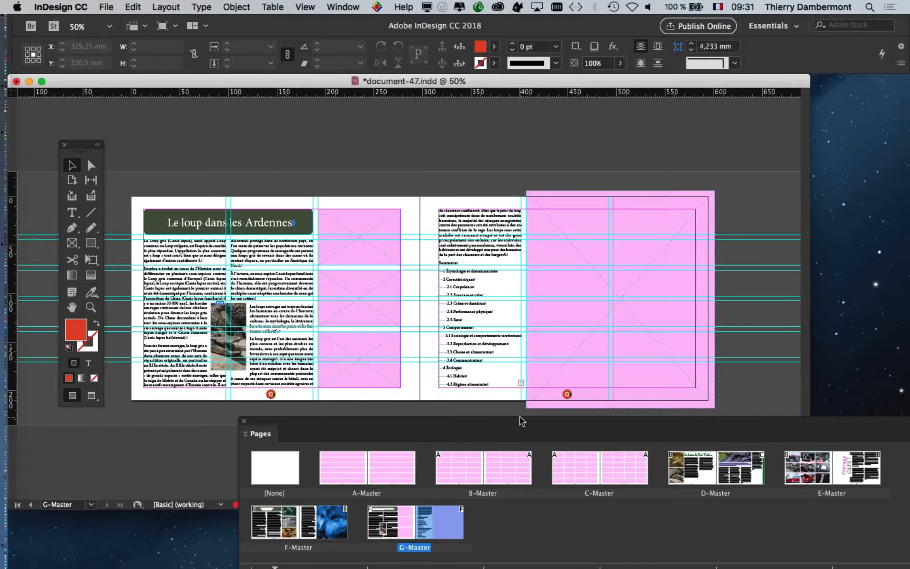
drag(521, 421, 533, 482)
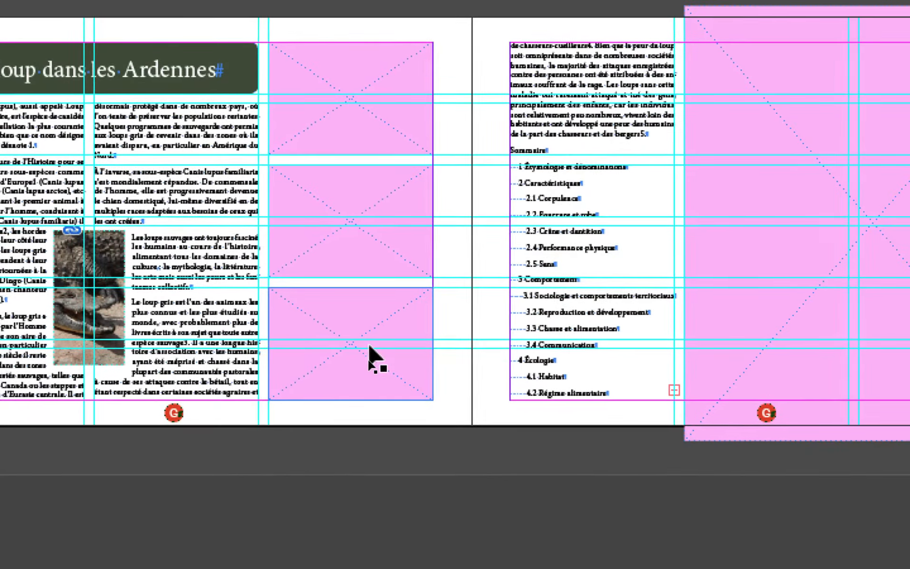
Step: Select in turn the three empty picture frames on the left-hand page and the large frame on the right-hand page
click(372, 353)
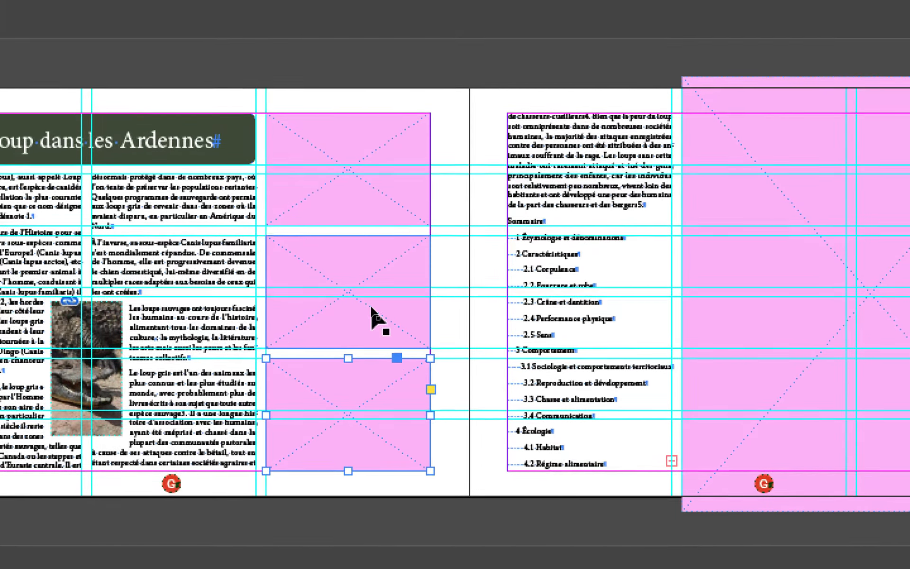
click(371, 307)
click(359, 189)
click(772, 195)
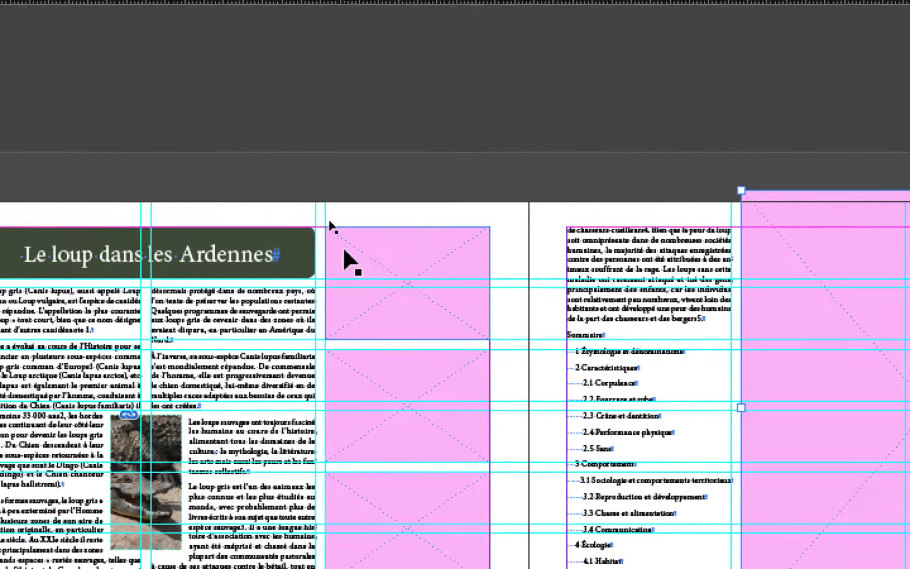
Step: Review the frame fitting options of the uppermost empty picture frame on the left-hand page and accept them as they are
click(345, 252)
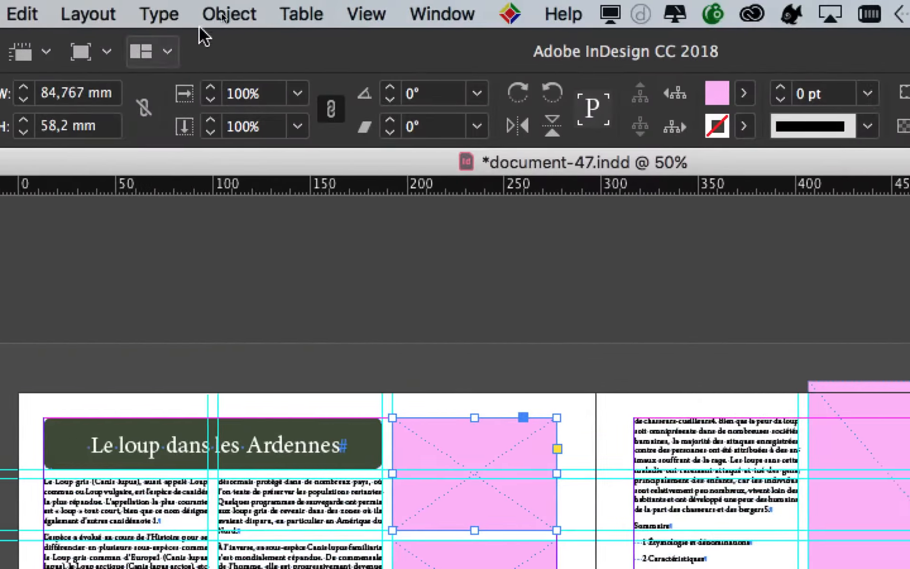
click(223, 14)
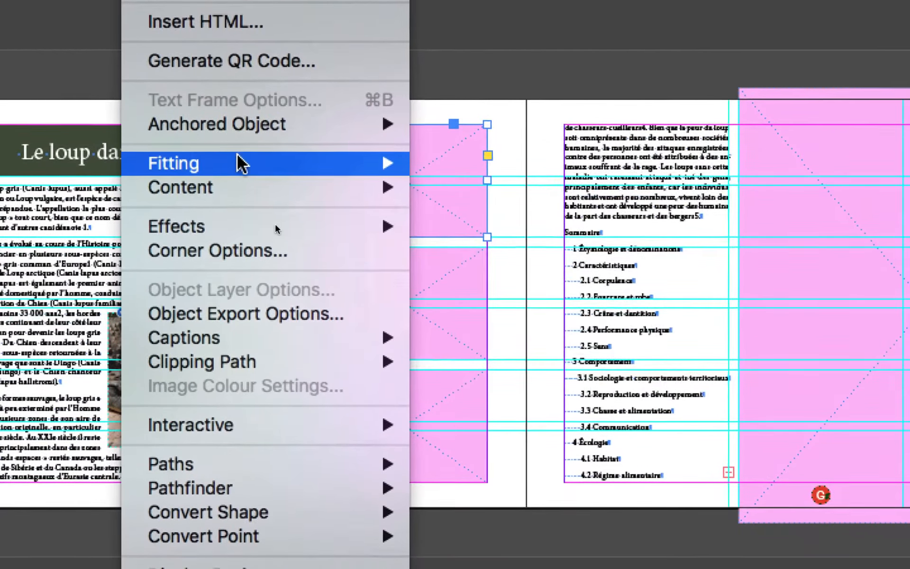
mouse_move(241, 165)
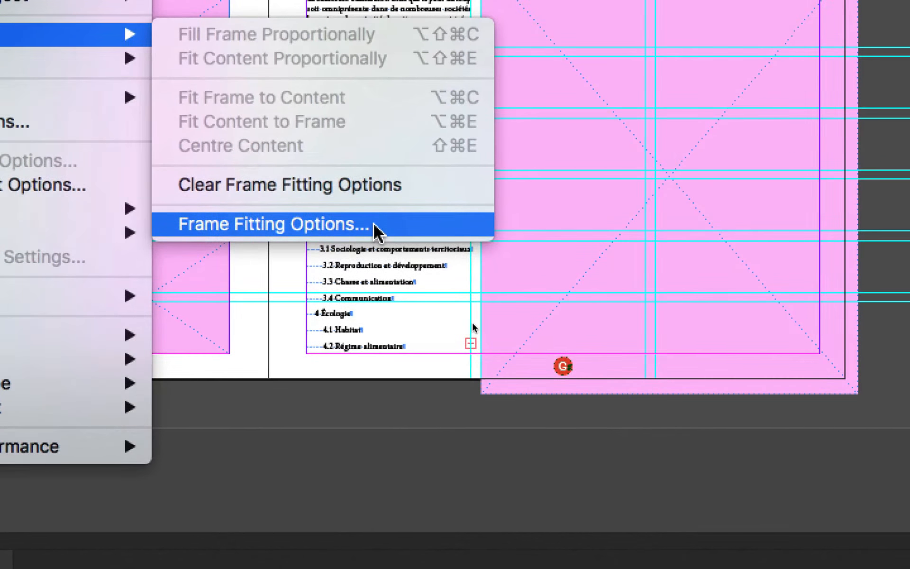
click(376, 230)
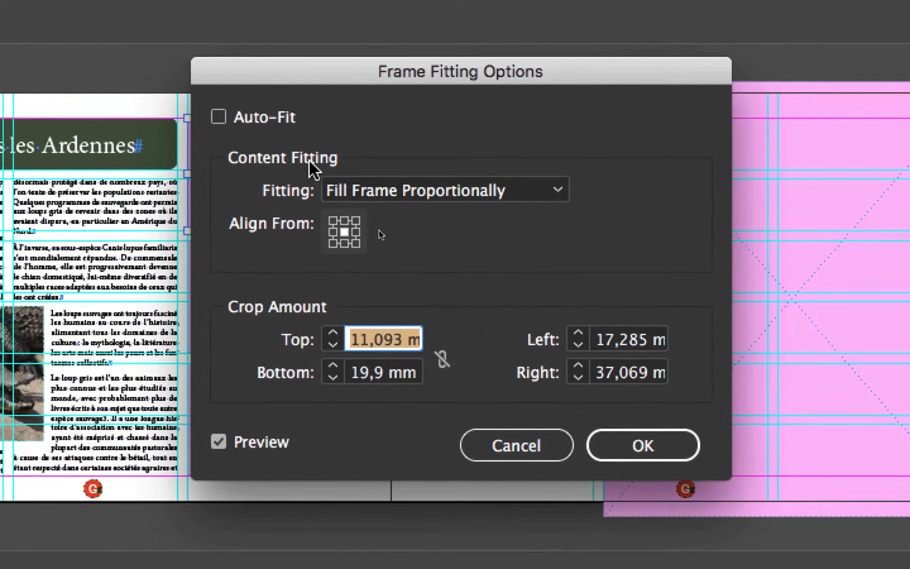
drag(257, 74, 577, 128)
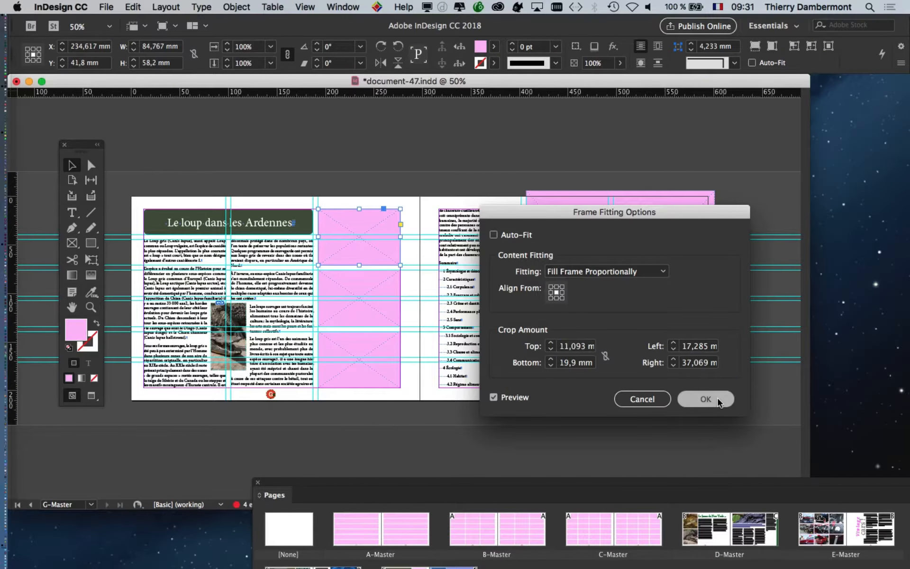
key(Return)
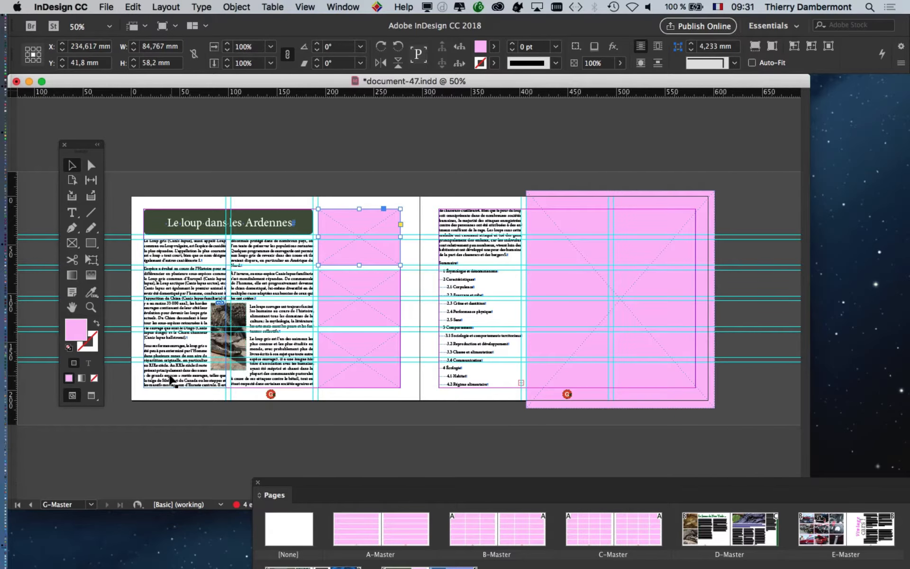
Step: Show the Layers panel and place it next to the crocodile picture
key(super+equal)
key(super+equal)
key(super+equal)
drag(275, 362, 287, 253)
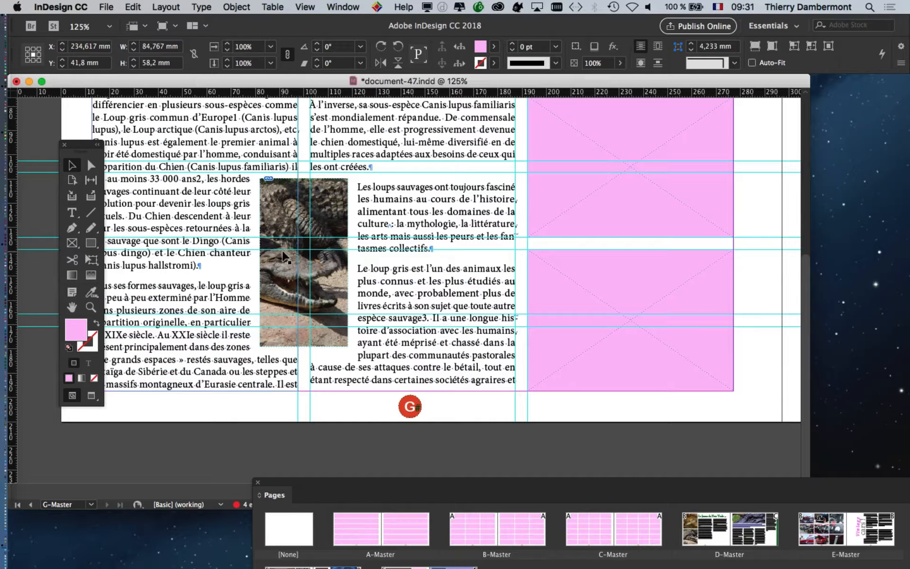
click(341, 6)
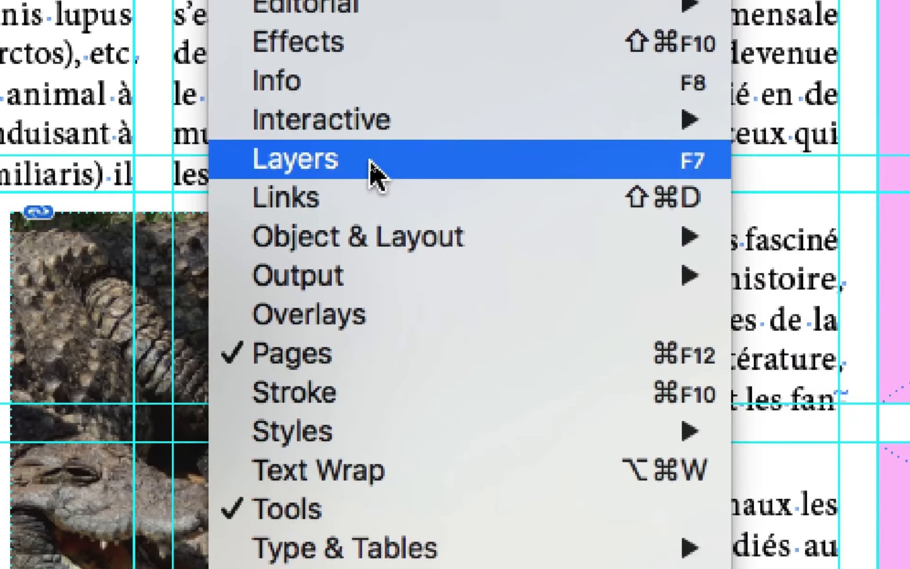
click(374, 168)
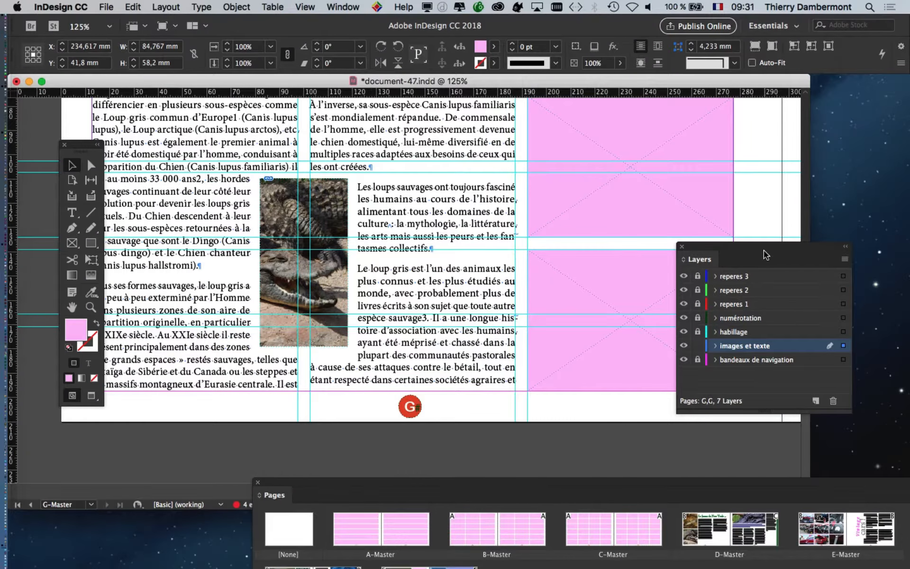
drag(763, 250, 530, 166)
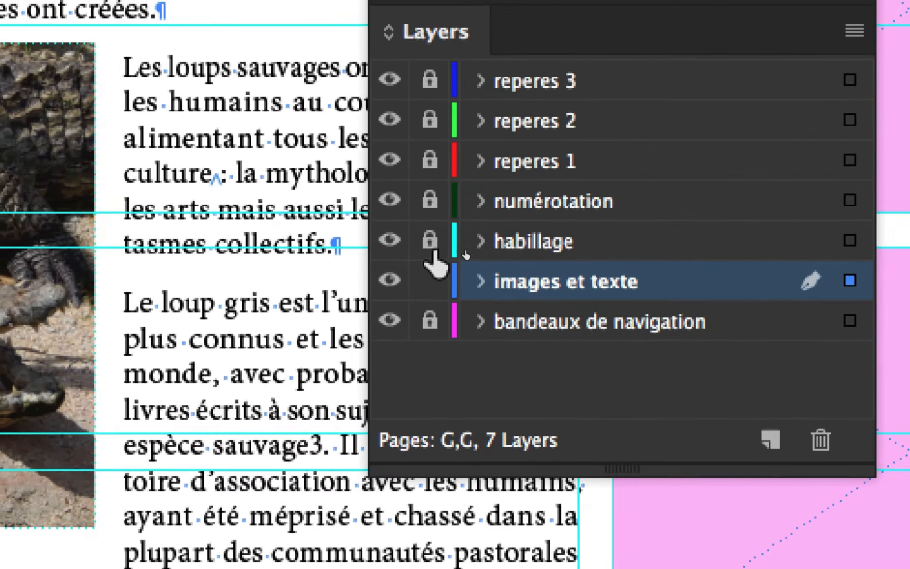
Step: Unlock the habillage layer, lock the images et texte layer, and delete the crocodile image while keeping its frame
click(432, 246)
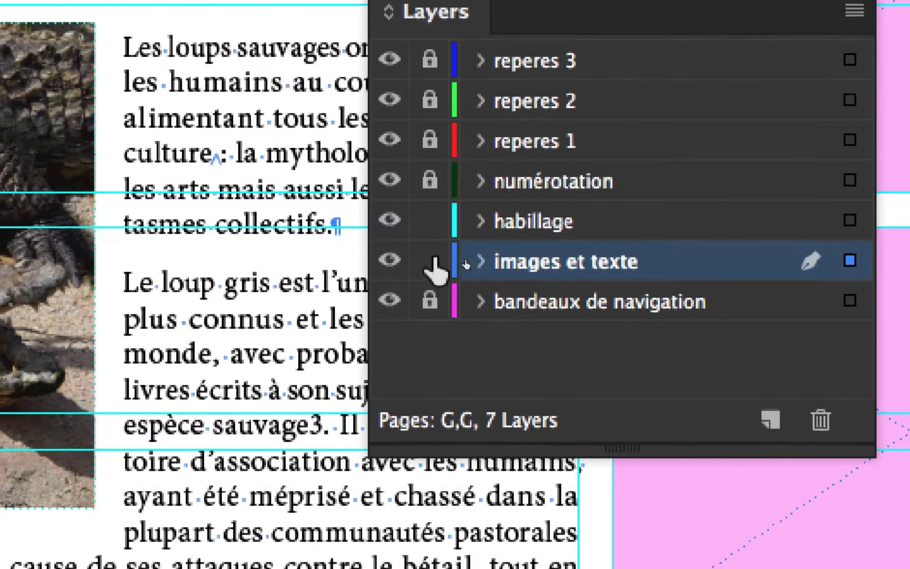
click(433, 262)
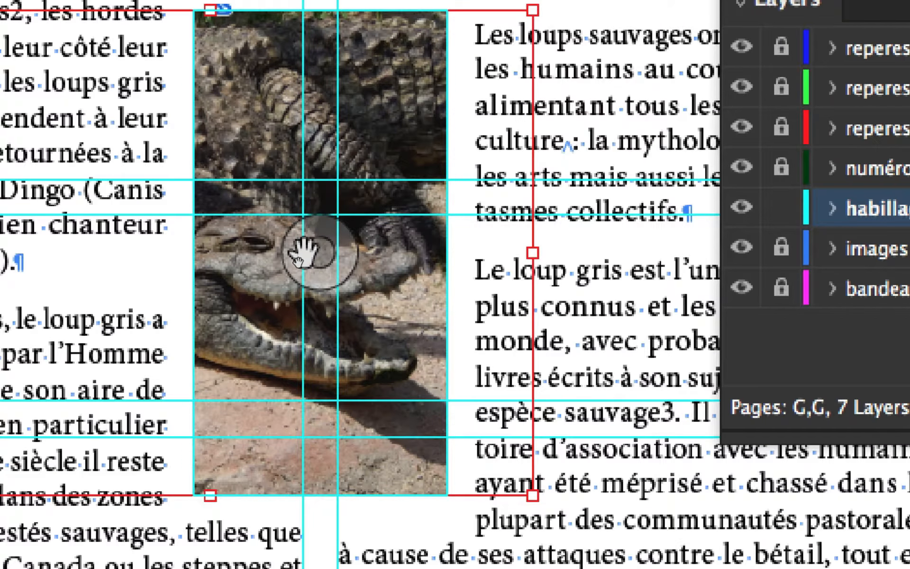
key(Delete)
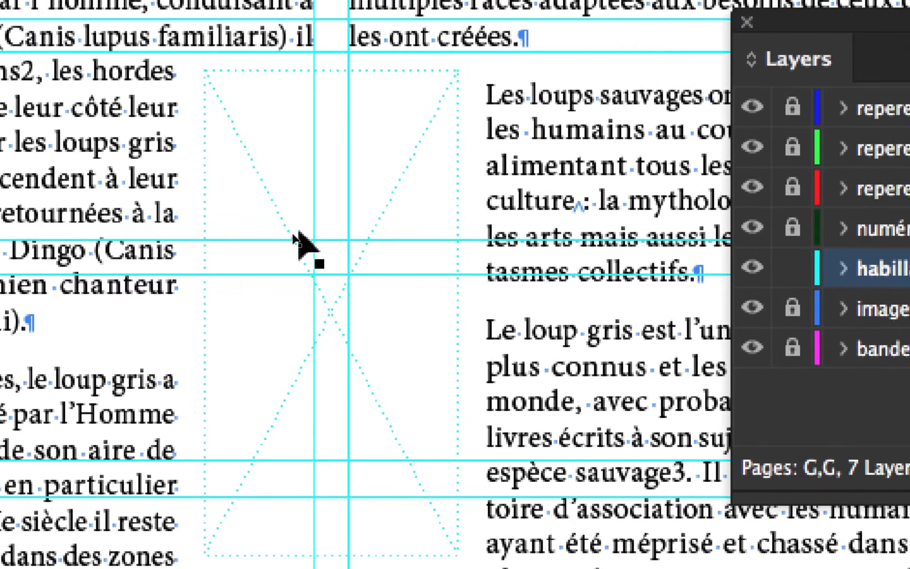
click(302, 254)
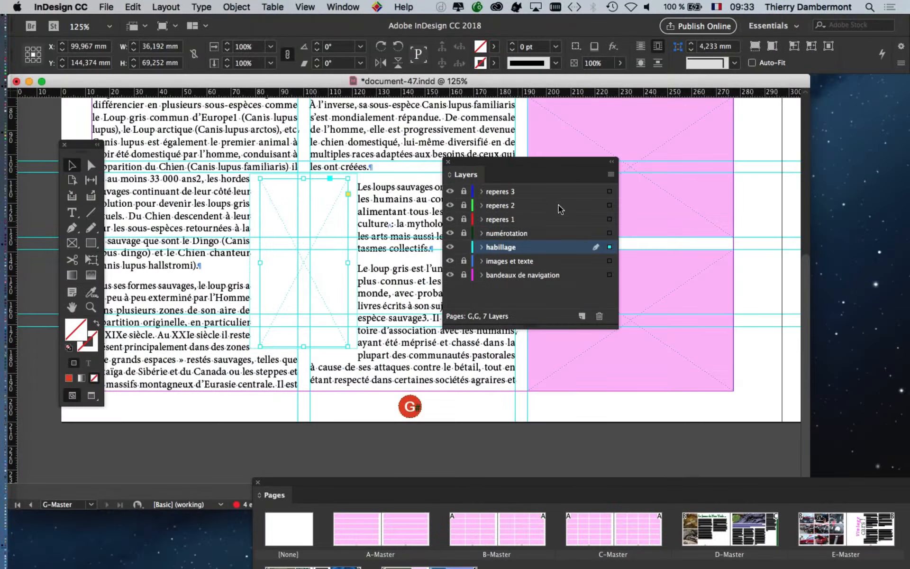
Step: Move the empty text-wrap frame to various places across the text columns, ending between the two columns at about X 100.1 mm, Y 142 mm
drag(502, 165, 761, 217)
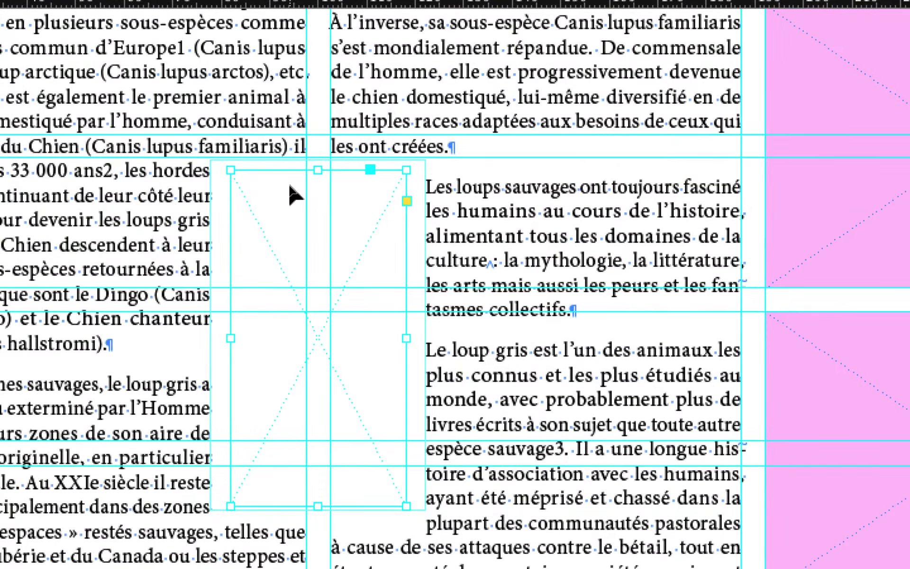
drag(290, 185, 461, 229)
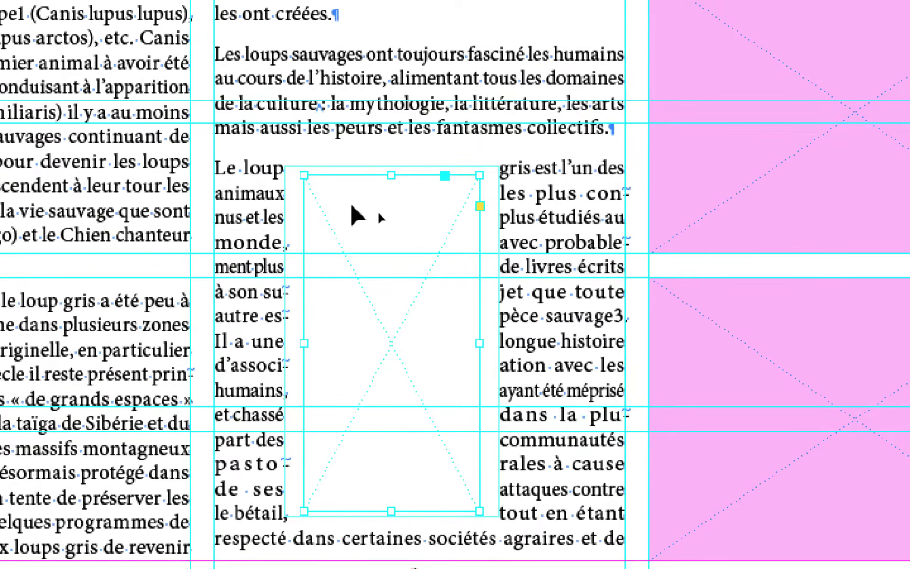
drag(350, 206, 580, 184)
drag(435, 199, 350, 205)
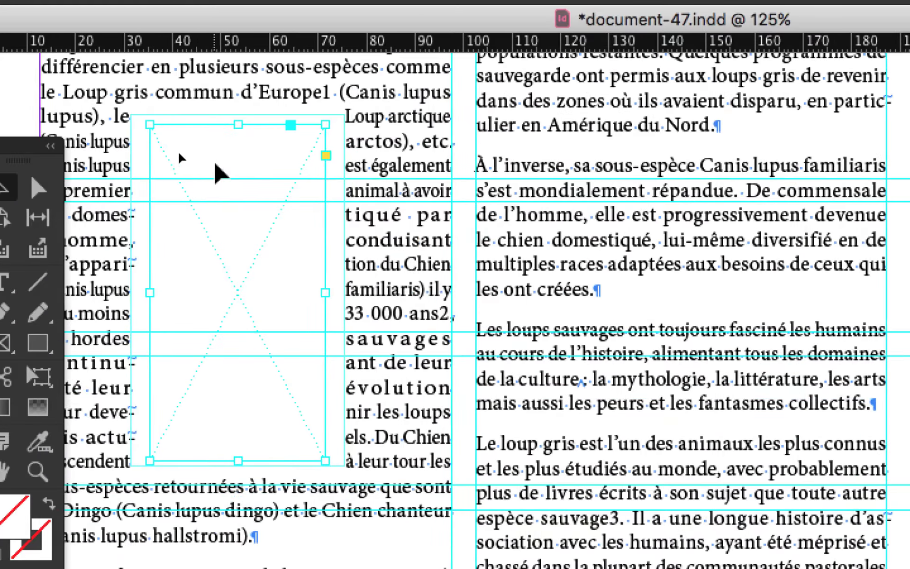
drag(280, 189, 281, 188)
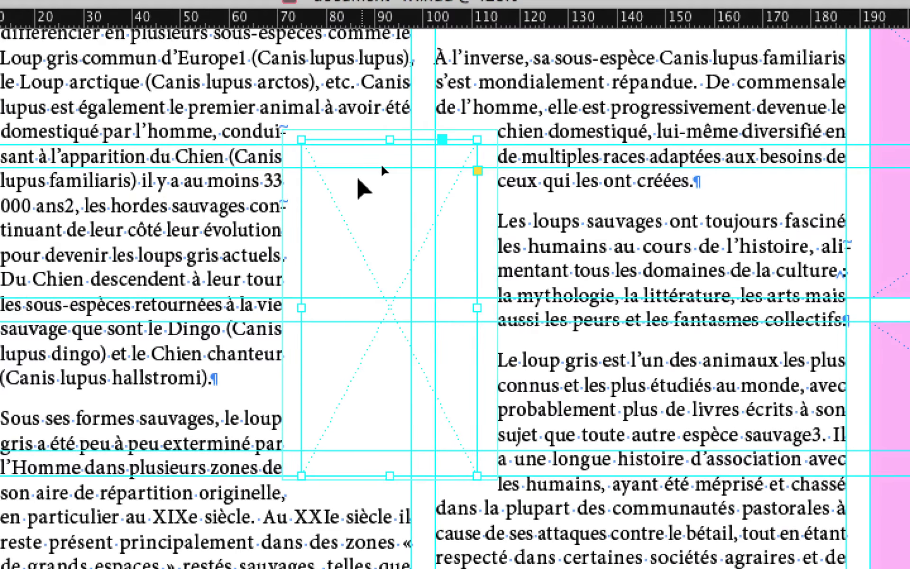
mouse_move(359, 186)
mouse_down()
mouse_move(375, 218)
mouse_move(429, 222)
mouse_move(374, 181)
mouse_up()
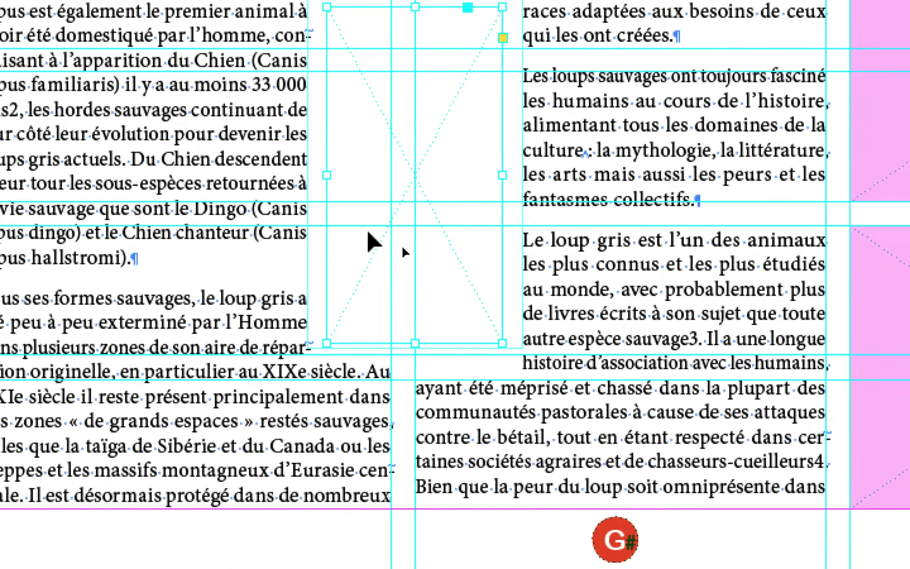
drag(372, 151, 88, 214)
drag(273, 260, 278, 272)
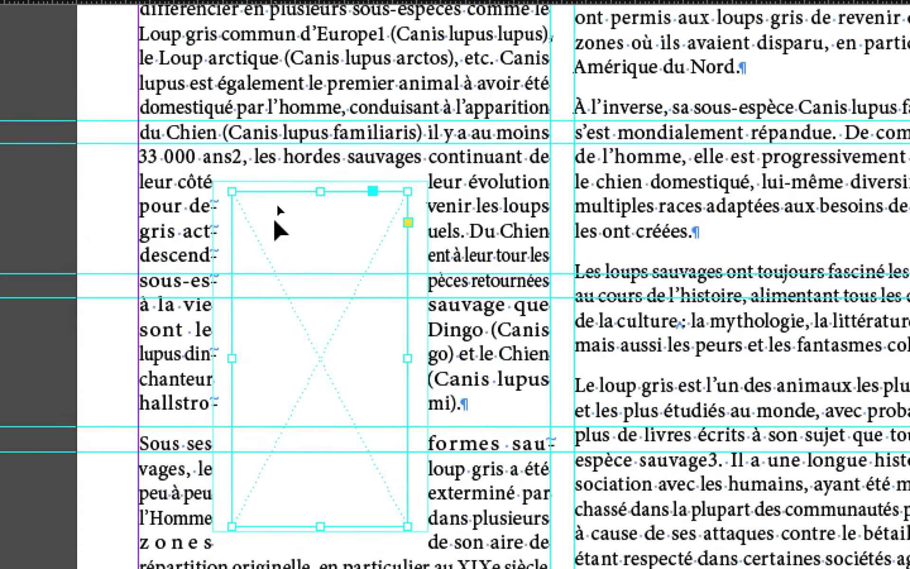
drag(276, 221, 138, 186)
drag(228, 209, 117, 229)
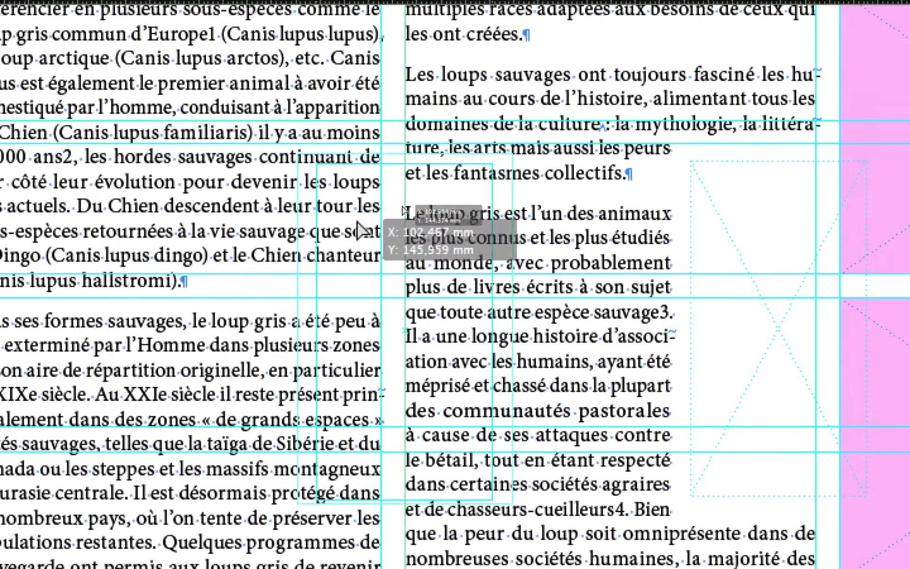
mouse_move(361, 231)
mouse_down()
mouse_move(349, 212)
mouse_move(360, 223)
mouse_up()
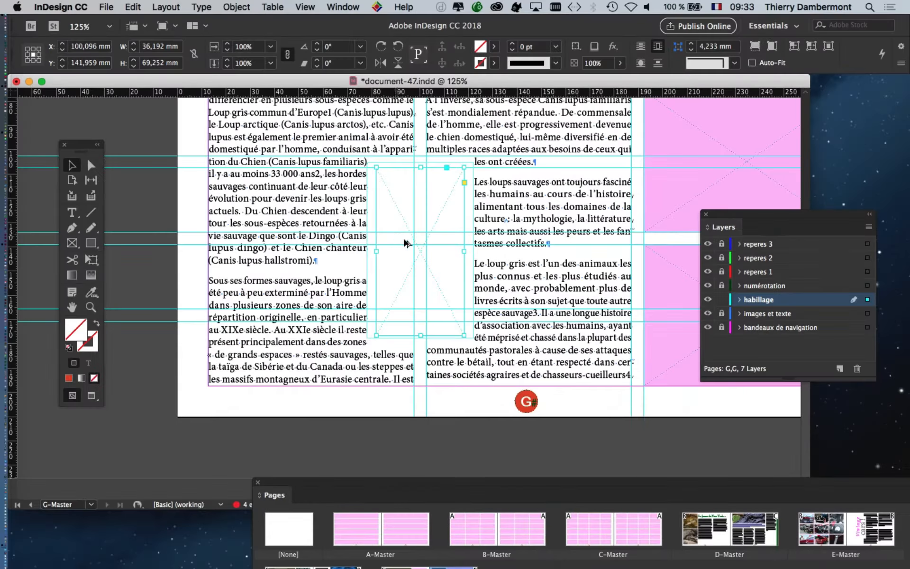
Step: Save the document under the new name document-48.indd in the Dossier document-47 folder
key(super+minus)
key(super+minus)
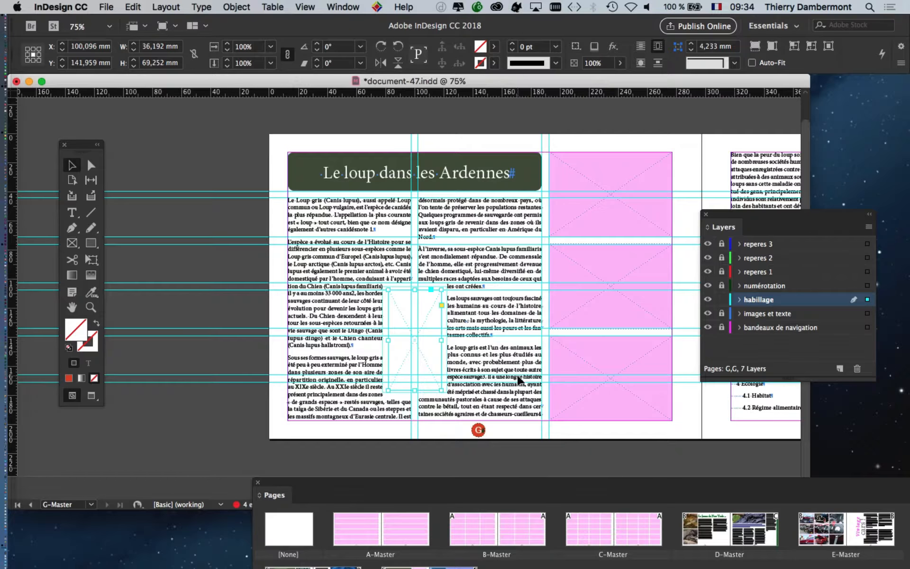
click(106, 7)
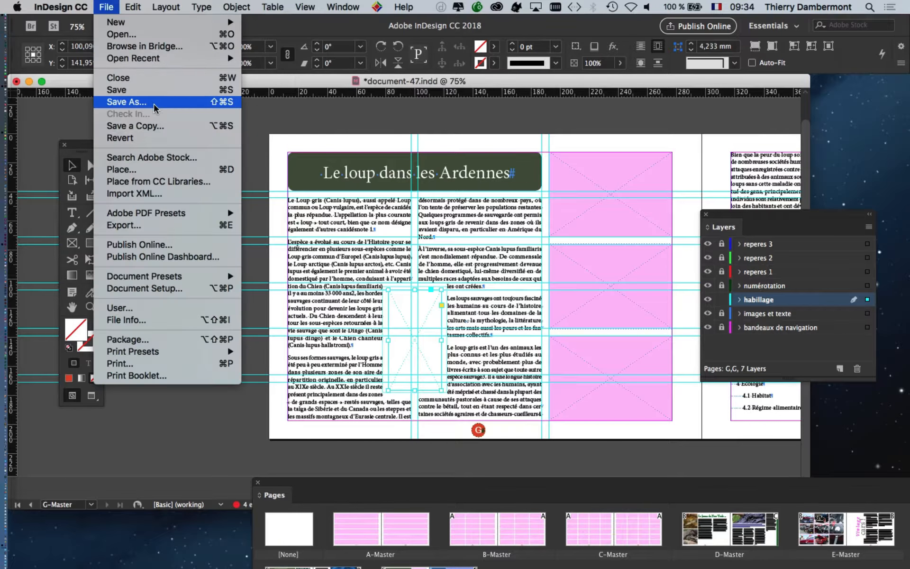
click(156, 104)
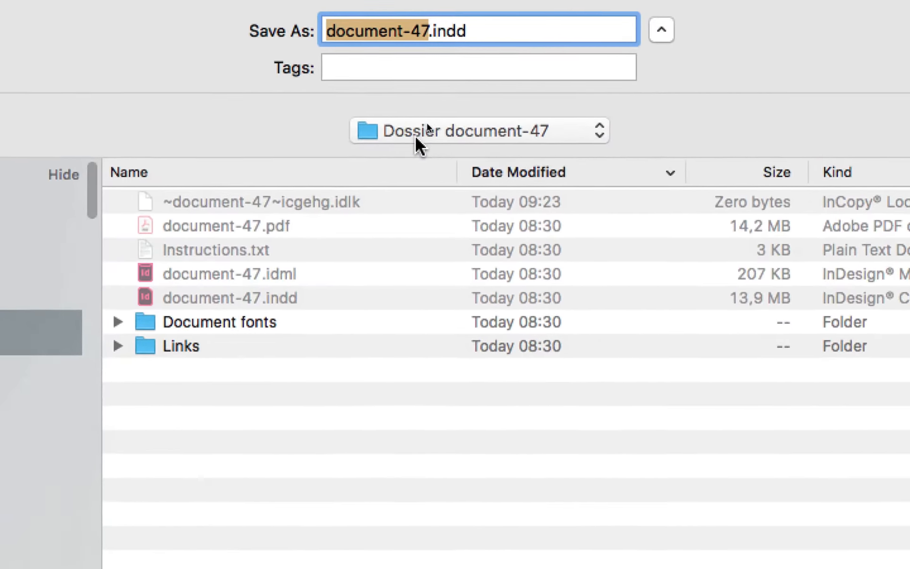
click(416, 137)
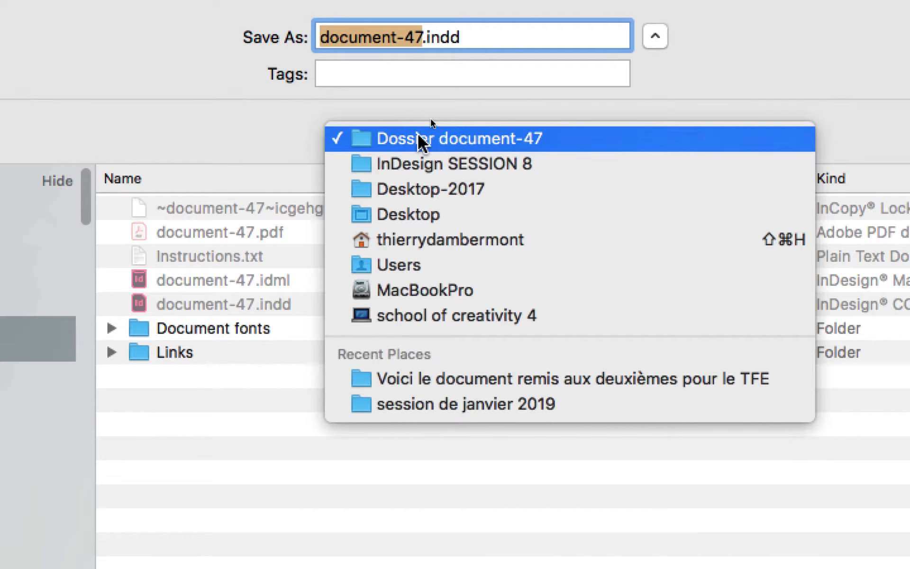
click(420, 139)
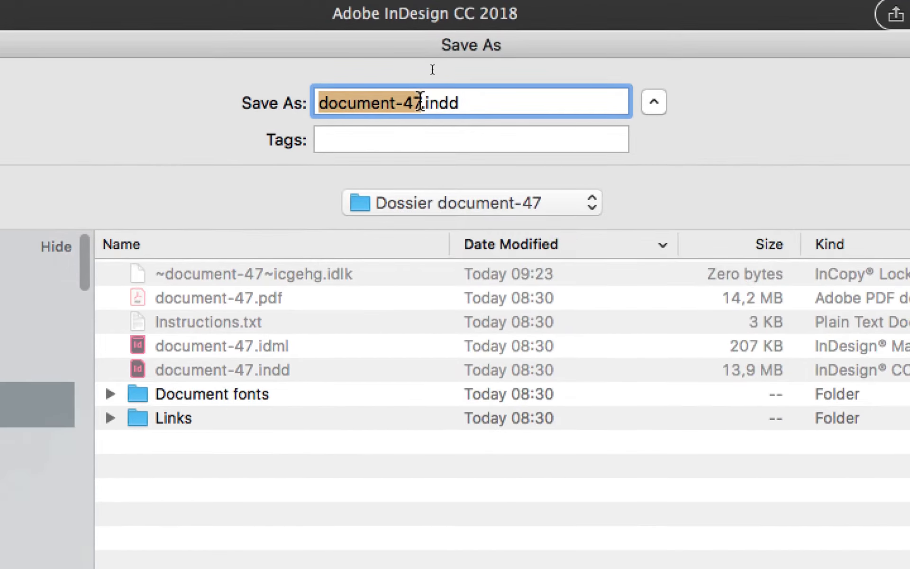
click(421, 38)
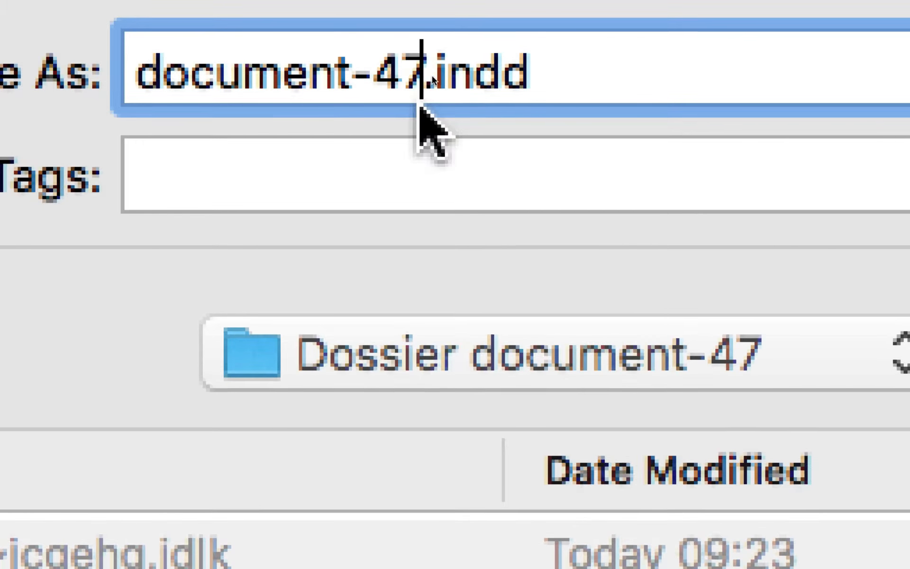
key(BackSpace)
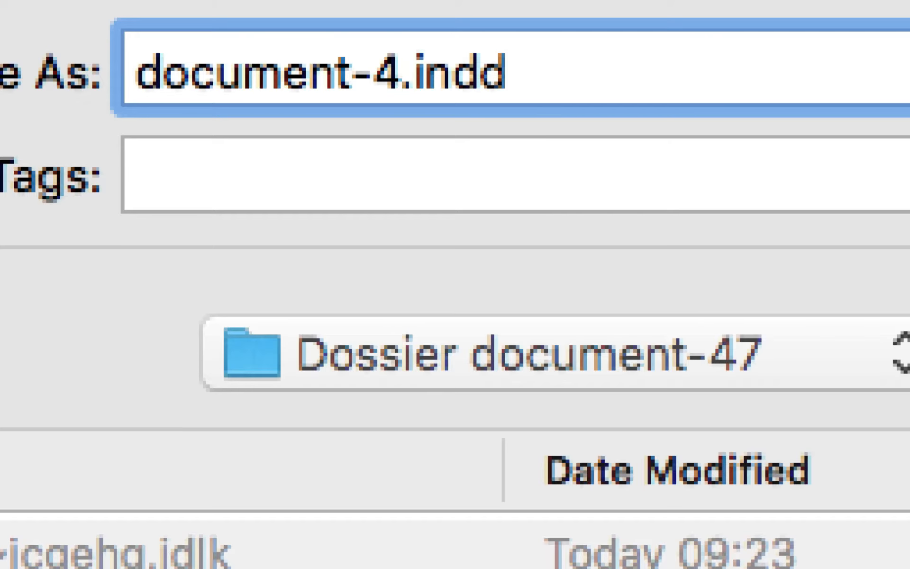
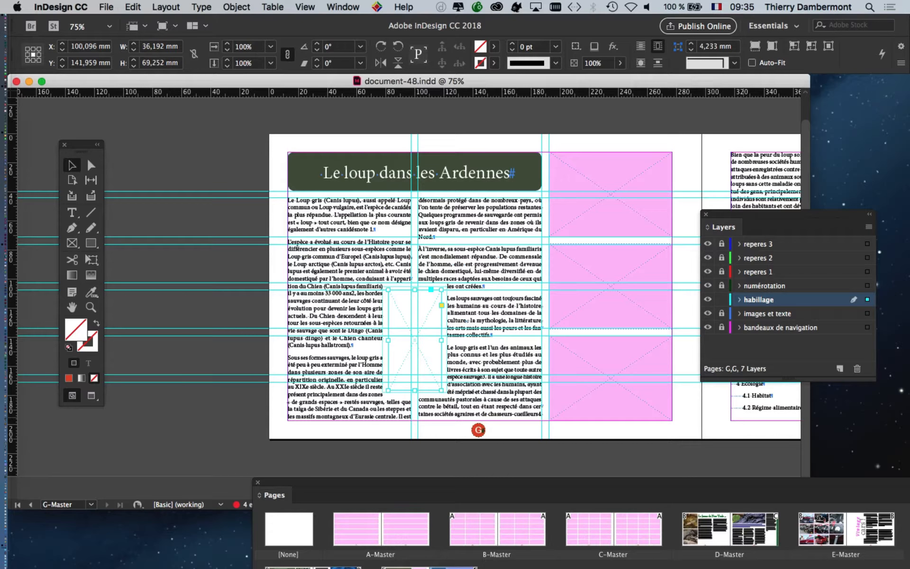
Step: Review the package summary for the entire publication and close it without packaging
click(106, 7)
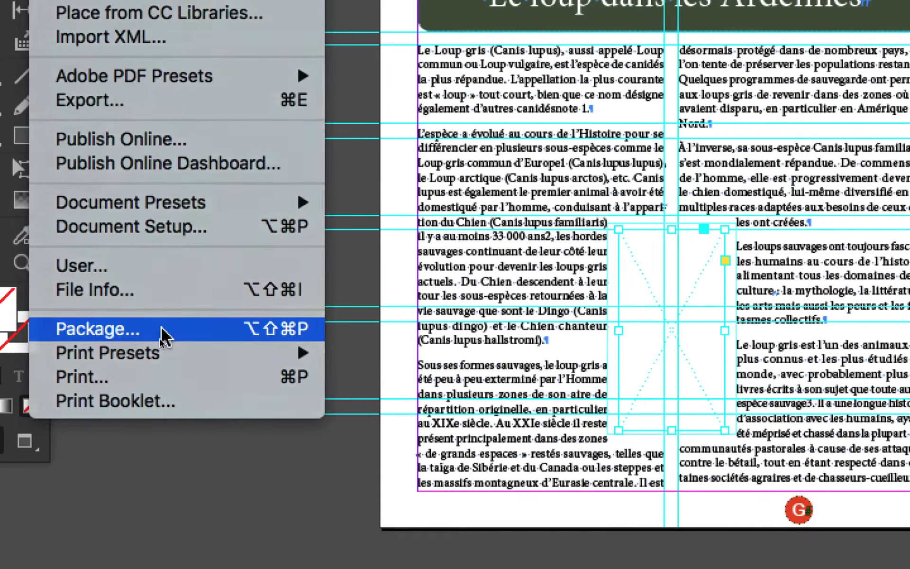
click(168, 378)
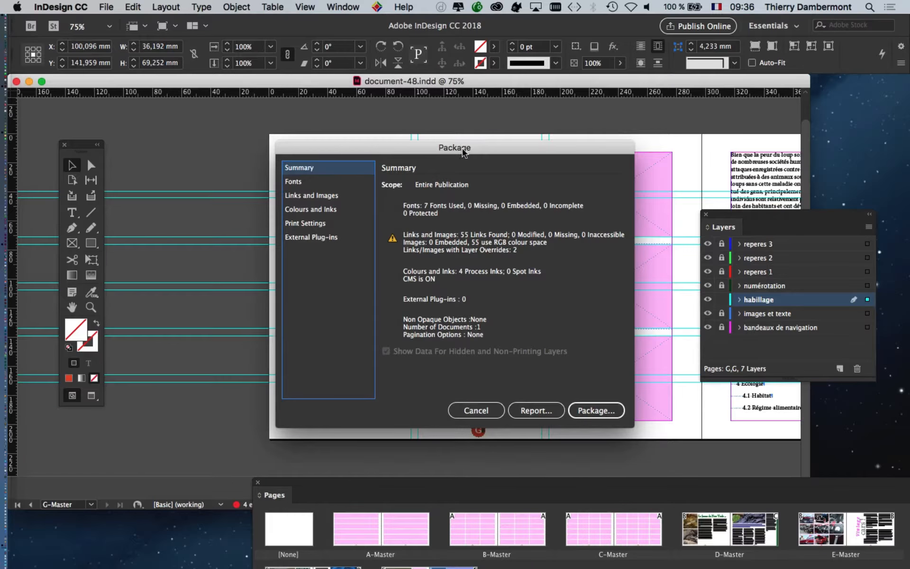
drag(464, 152, 386, 121)
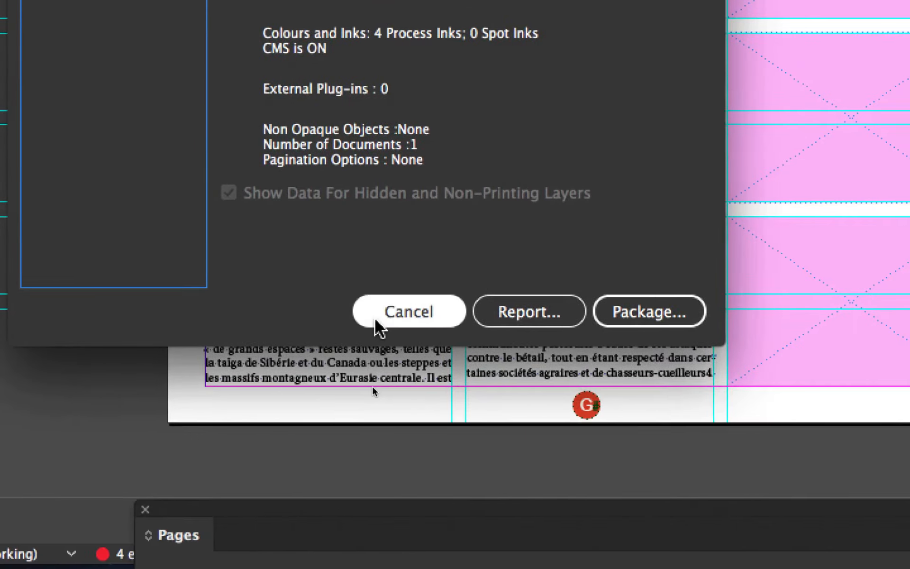
click(426, 453)
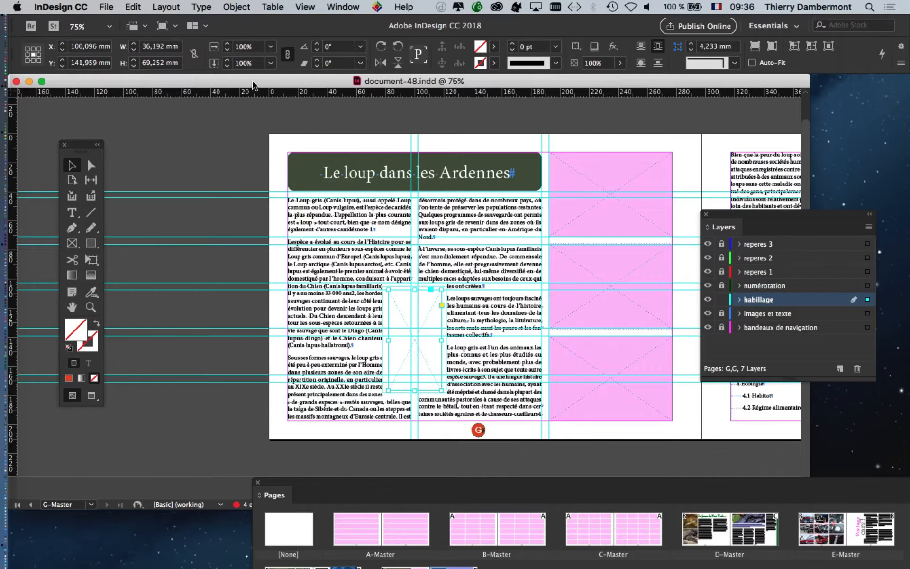
Step: Switch to Finder to check the files in the Dossier document-47 folder, and return to document-48.indd
drag(253, 85, 373, 332)
click(407, 297)
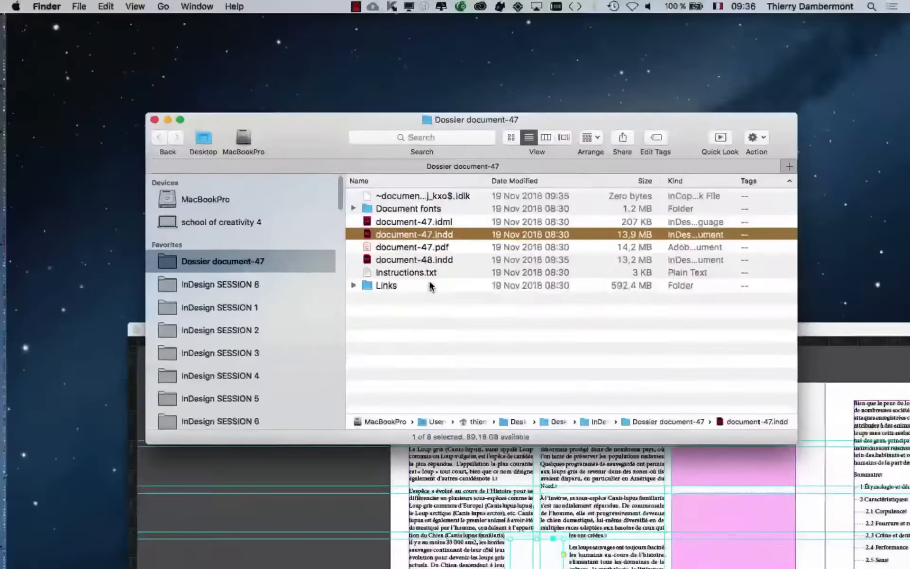
click(885, 327)
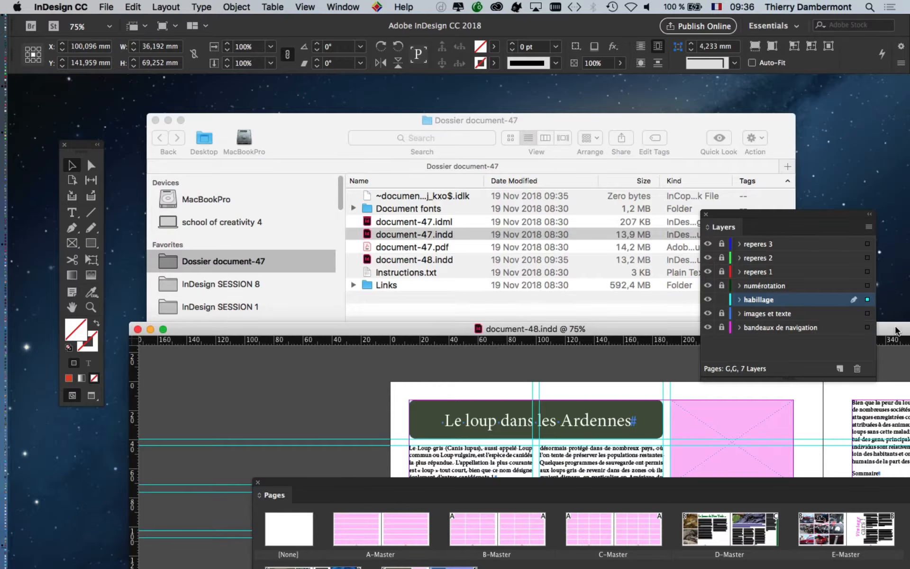
drag(896, 330, 796, 84)
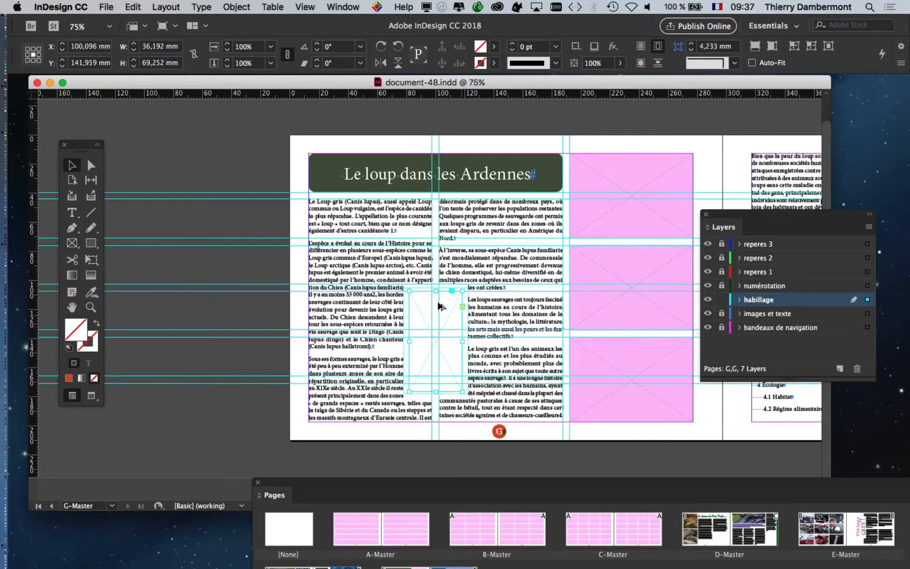
Step: Move the Pages panel clear of the text columns on the left-hand page of G-Master
scroll(402, 283, up, 2)
scroll(370, 227, up, 2)
scroll(370, 228, right, 2)
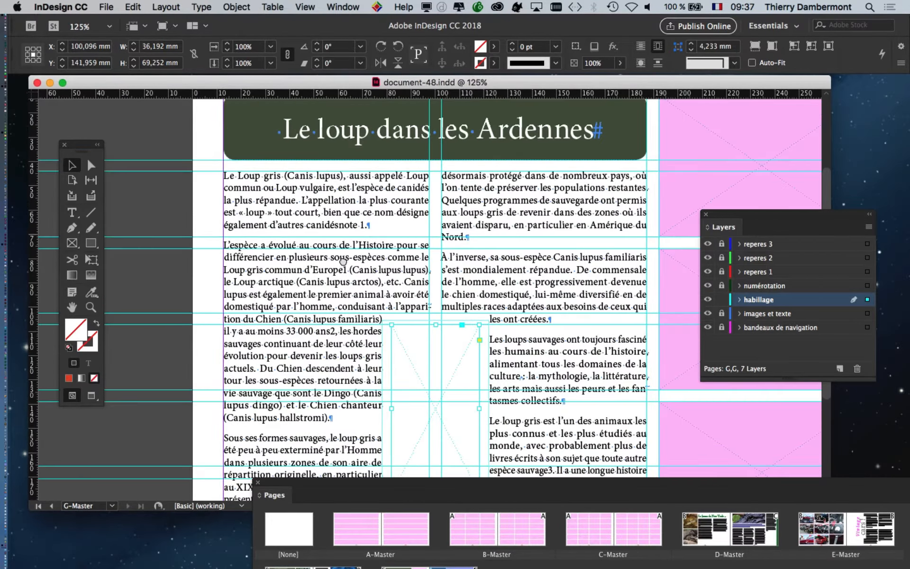
drag(656, 488, 572, 170)
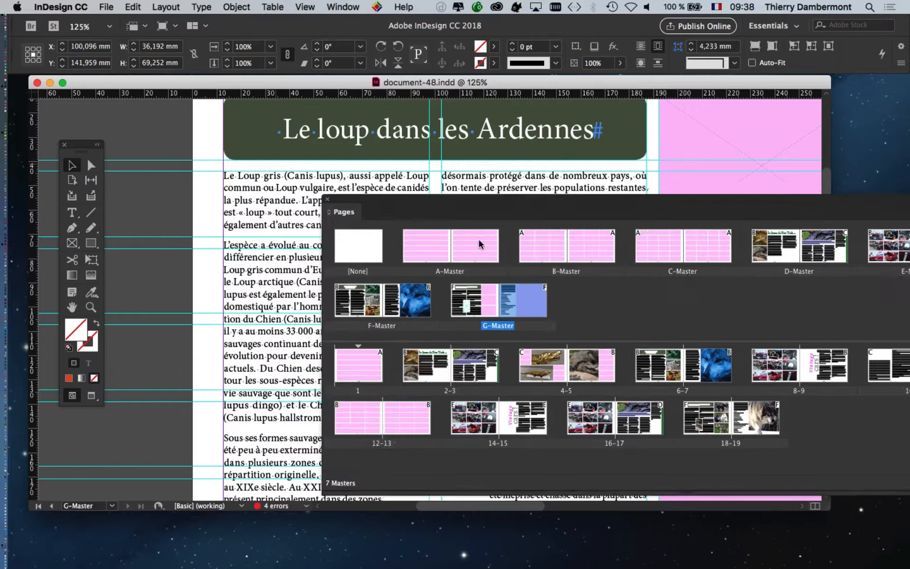
drag(398, 201, 622, 409)
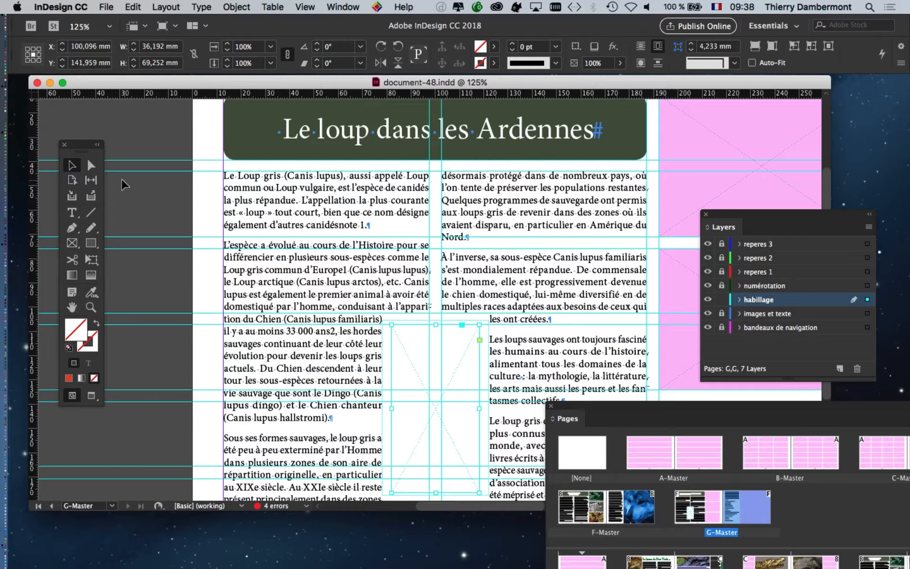
Step: Try to place a text cursor in the first text column of G-Master with the Type tool
click(71, 212)
click(340, 216)
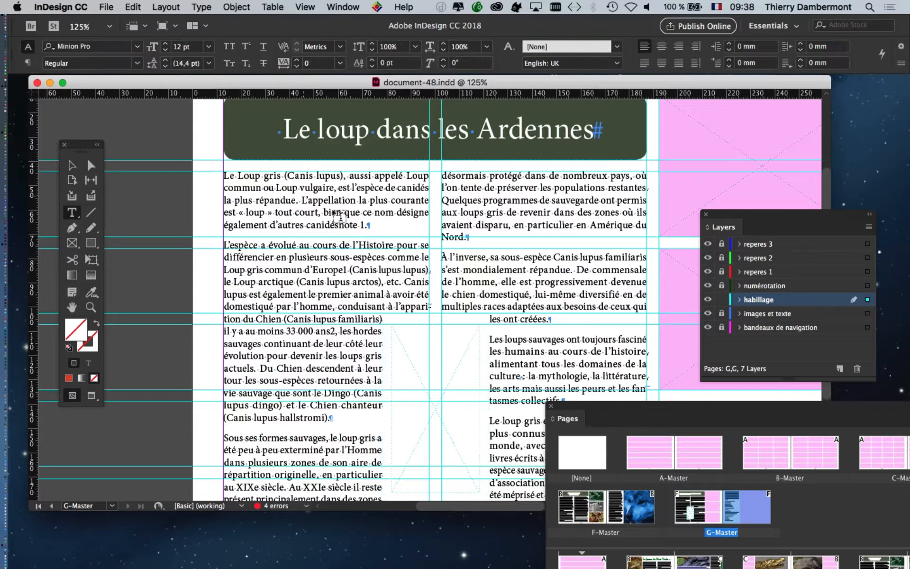
key(super+shift+a)
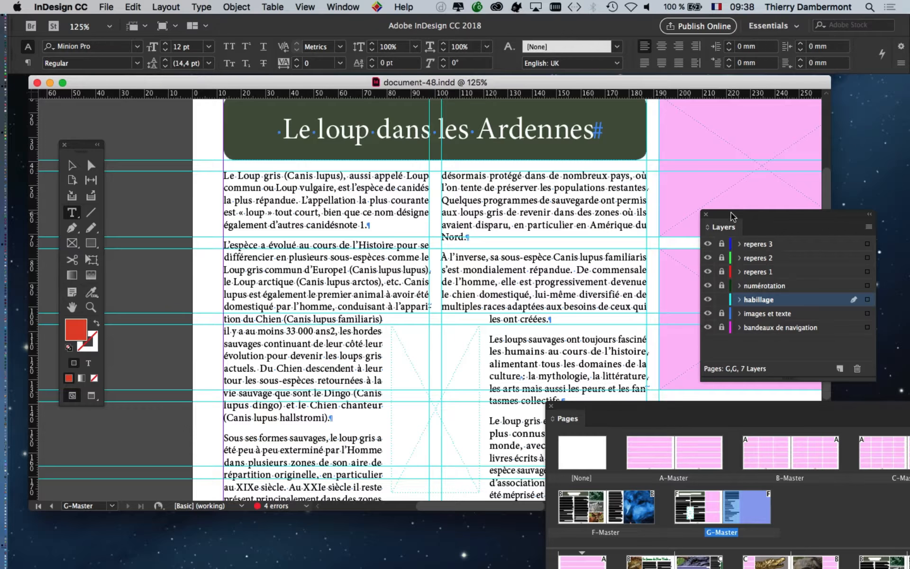
drag(733, 216, 618, 190)
key(super+minus)
key(super+minus)
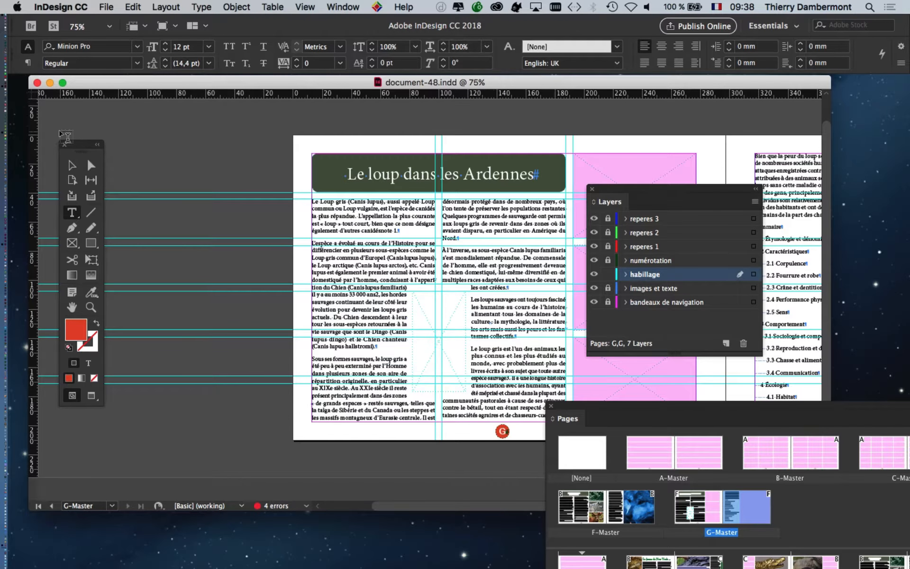
click(72, 165)
Step: Arrange the Layers and Pages panels away from the text columns and picture frames of the G-Master spread
drag(650, 187, 379, 484)
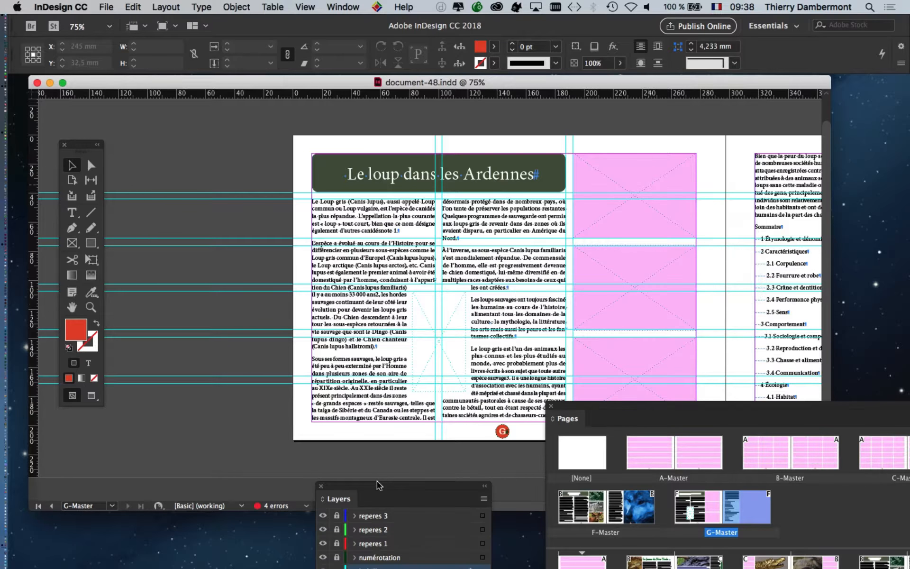
drag(477, 264, 298, 264)
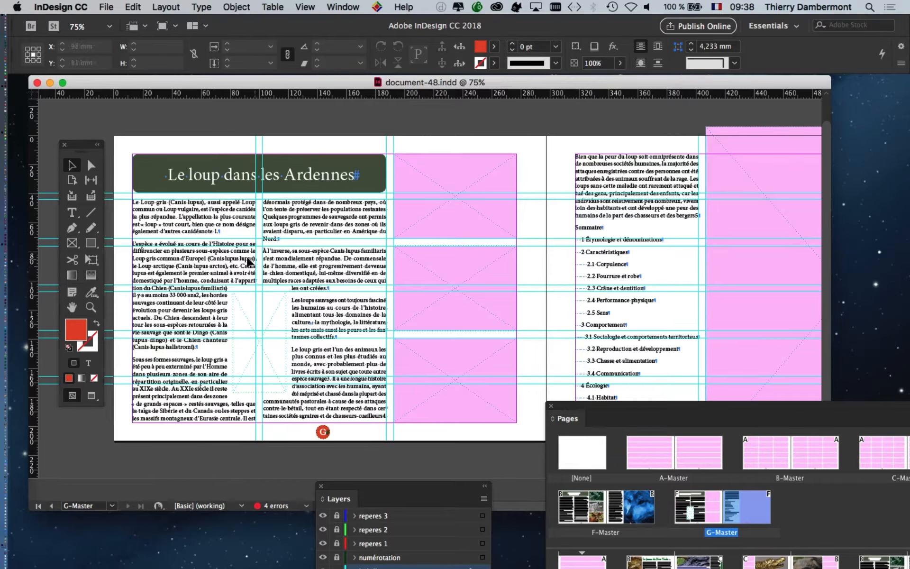
scroll(186, 259, up, 1)
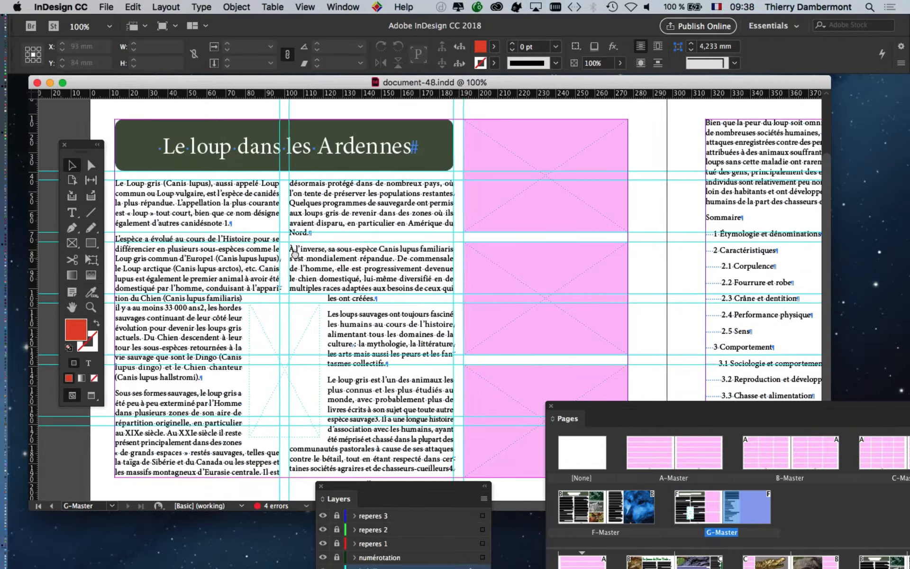
drag(271, 258, 308, 242)
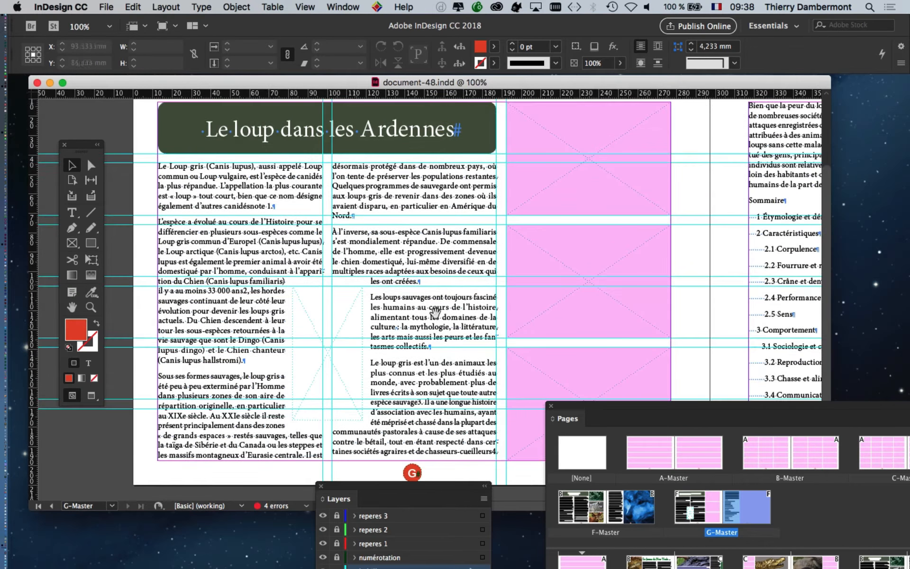
drag(586, 405, 717, 446)
drag(463, 489, 207, 477)
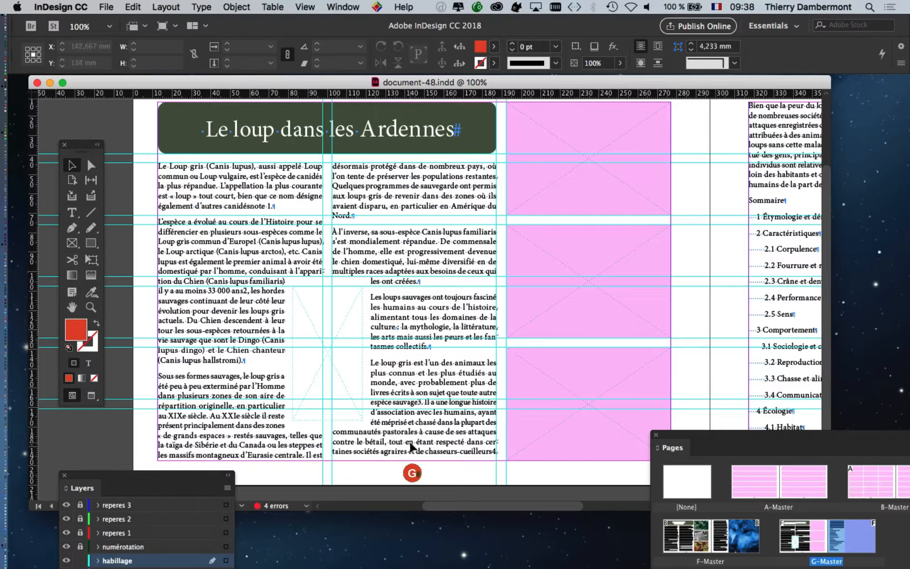
drag(195, 479, 135, 447)
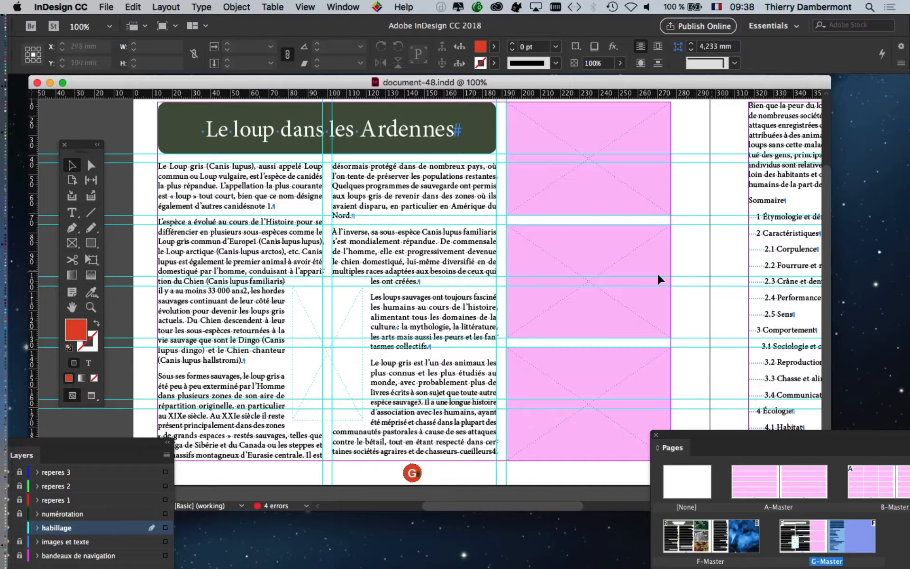
key(super+minus)
drag(702, 266, 459, 264)
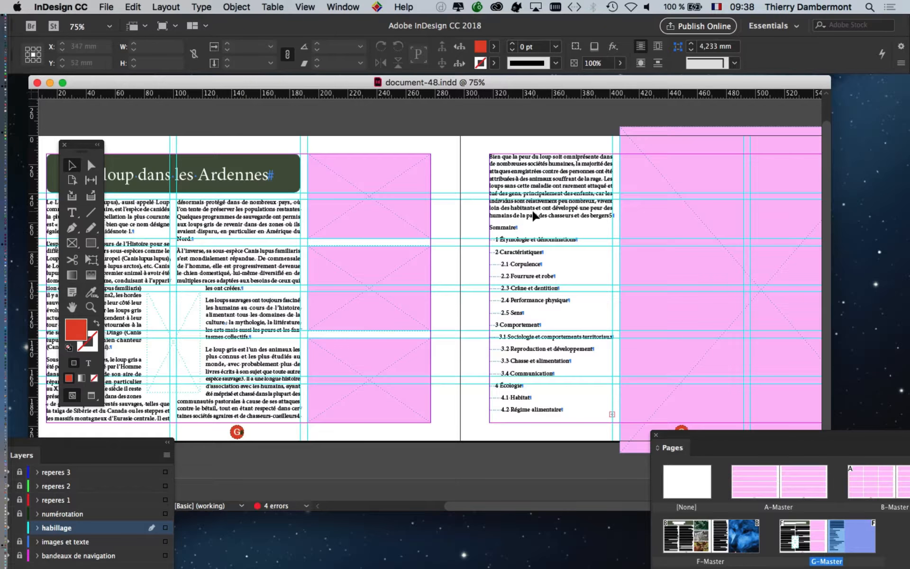
scroll(540, 219, up, 1)
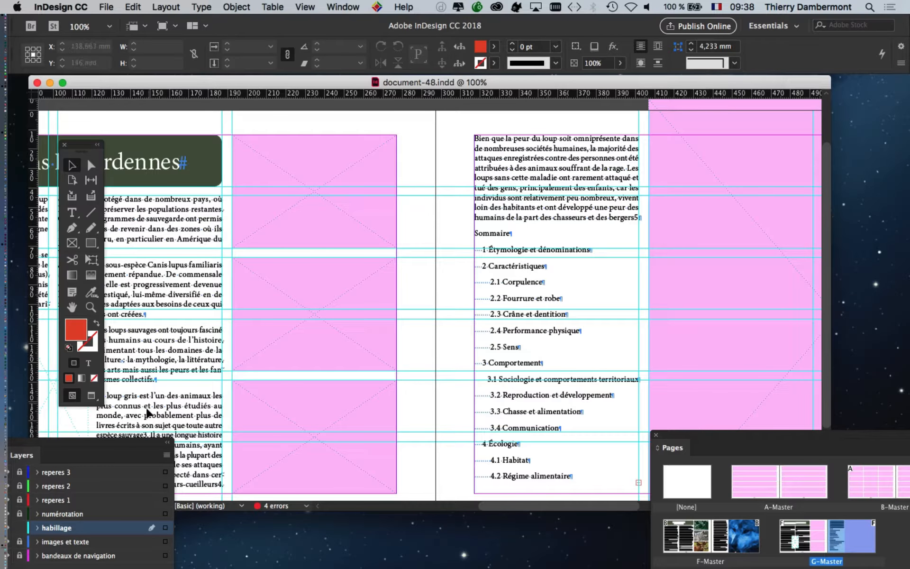
Step: Lock the habillage layer, unlock the images et texte layer, and move the Layers panel off the text column
drag(149, 443, 697, 152)
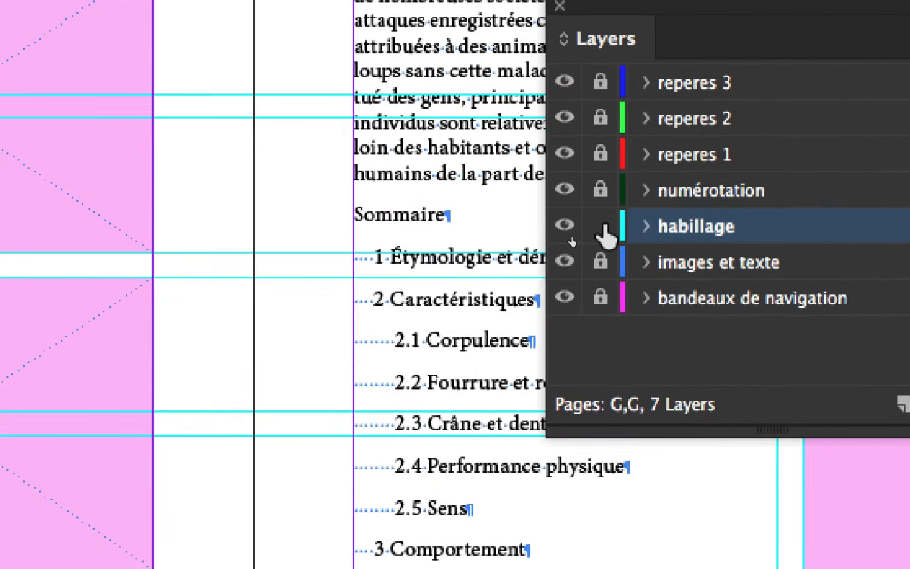
click(442, 289)
click(600, 237)
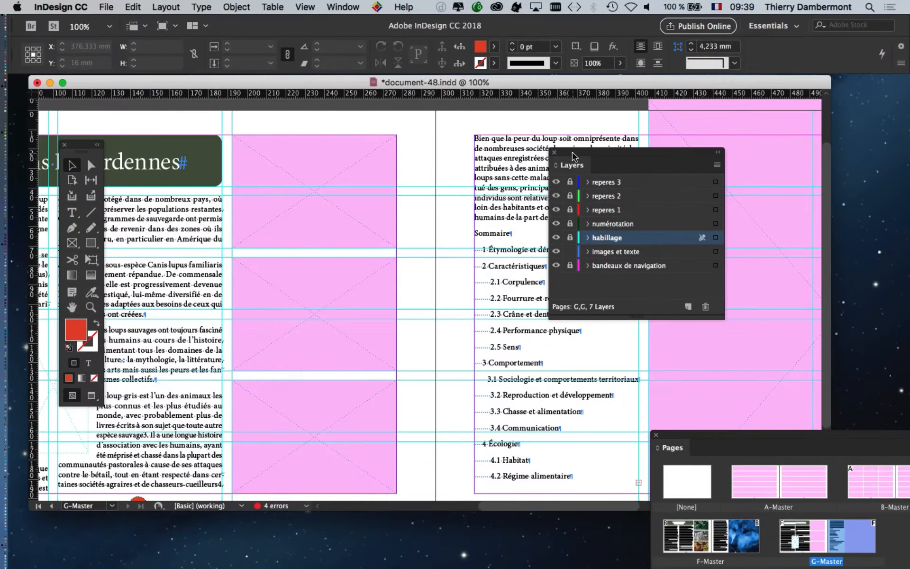
drag(573, 157, 747, 211)
Step: Examine how the story threads between the first and second text columns on the left-hand page of G-Master
key(super+minus)
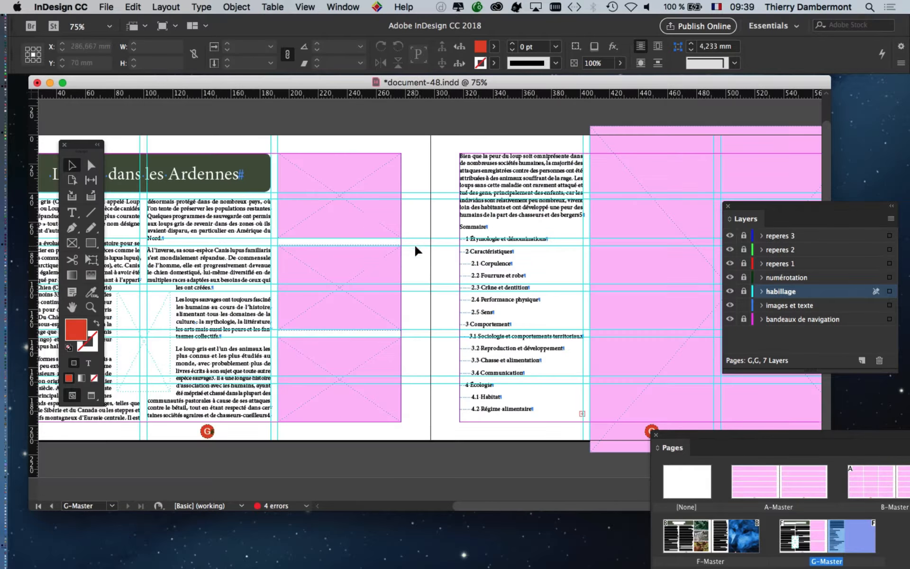
drag(395, 276, 580, 275)
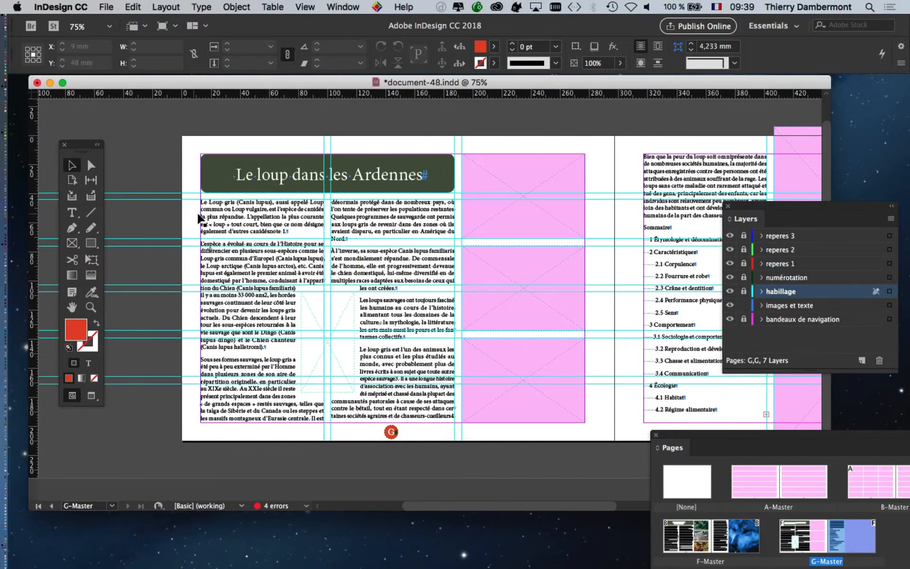
scroll(261, 249, up, 1)
scroll(263, 252, up, 1)
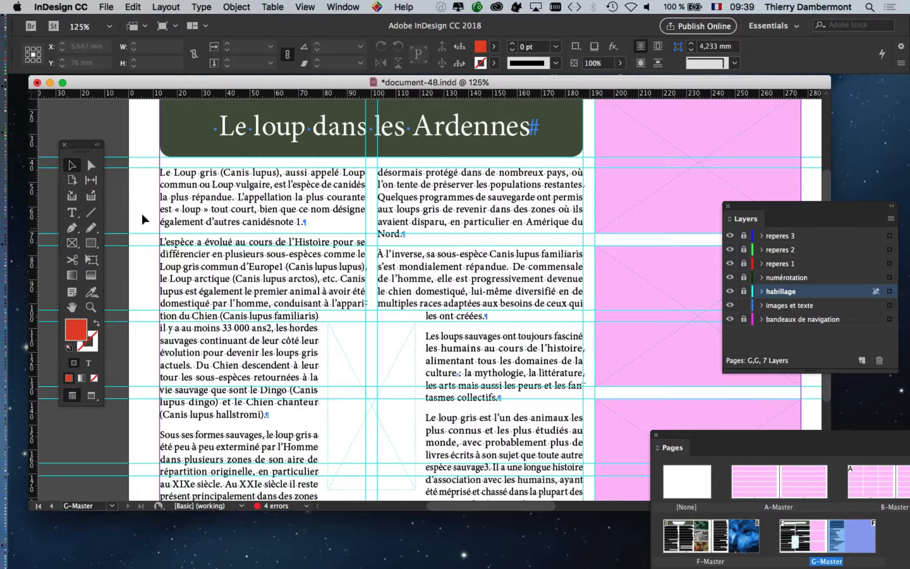
drag(85, 149, 95, 151)
click(221, 193)
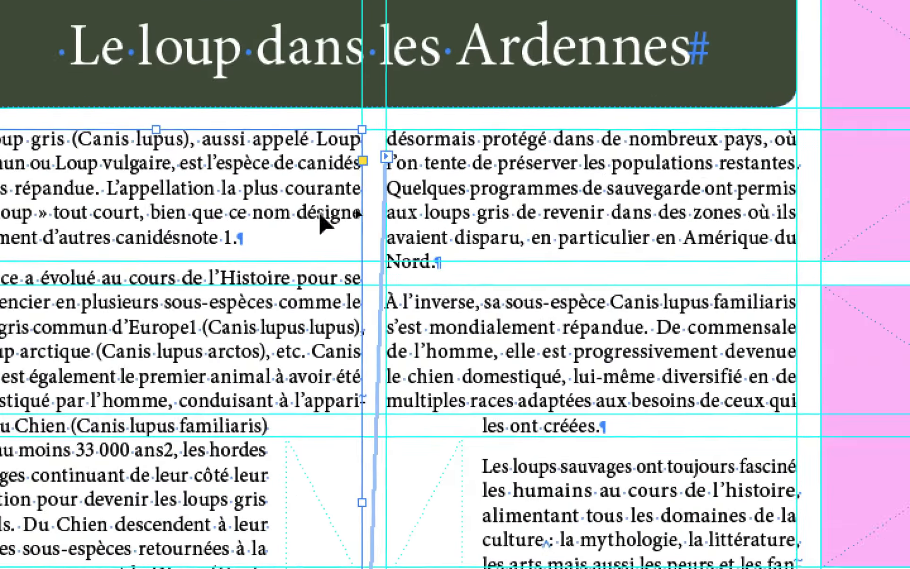
click(412, 209)
click(292, 205)
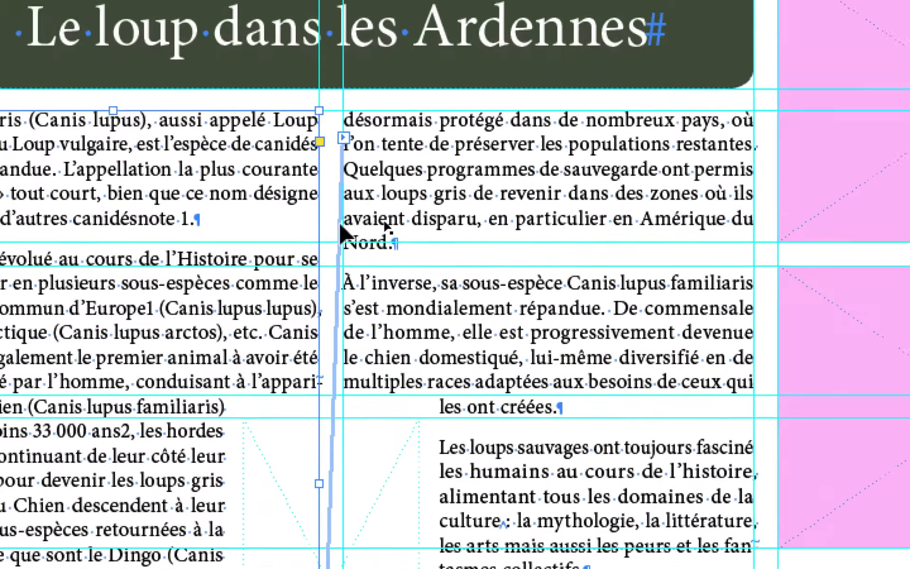
click(385, 214)
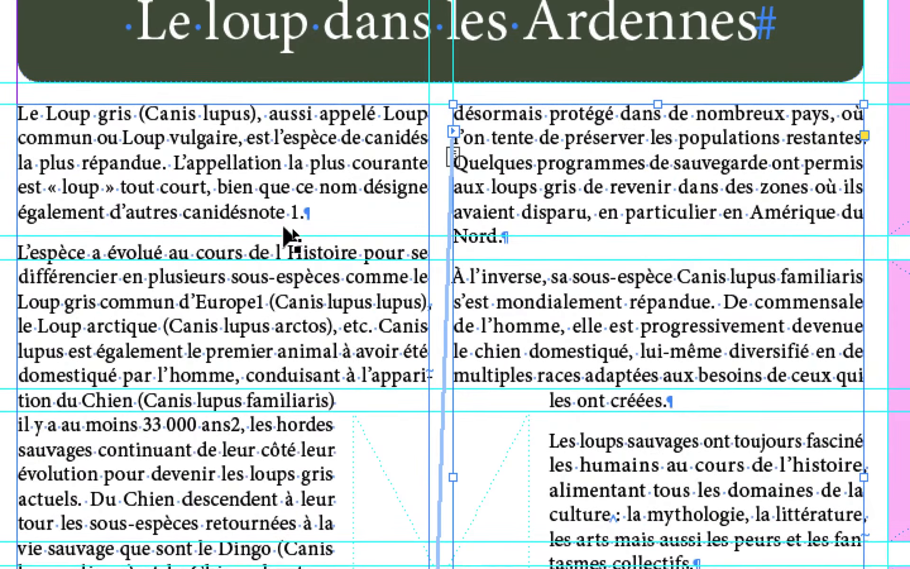
click(116, 86)
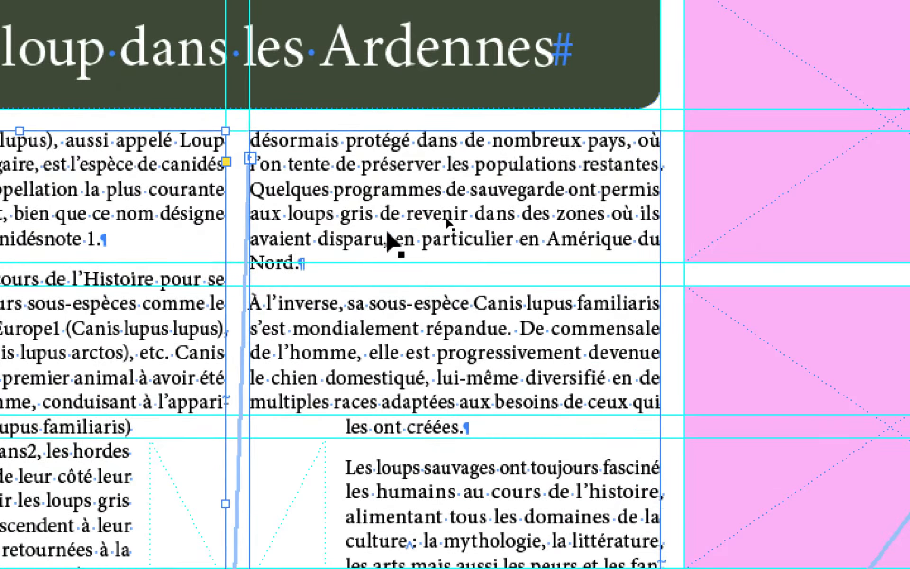
click(559, 244)
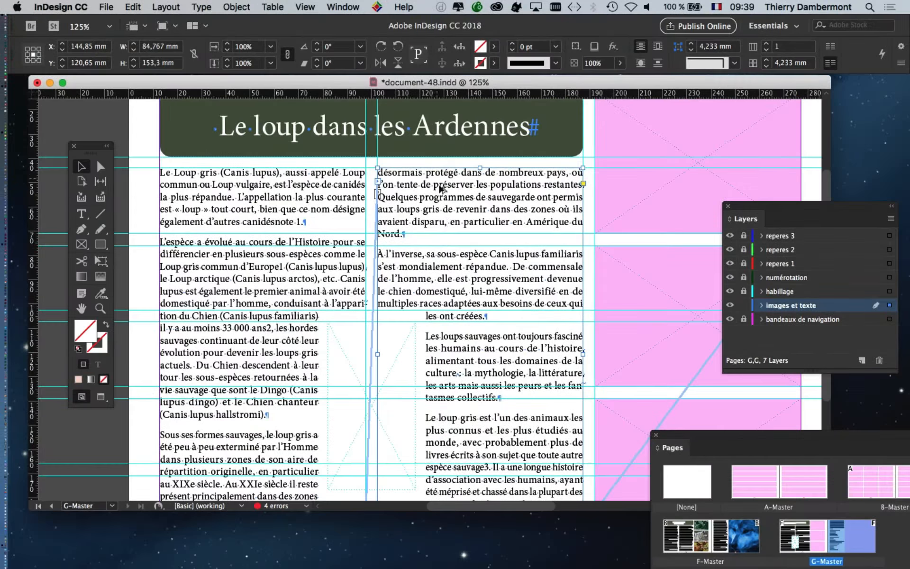
Step: Follow the text thread across to the right-hand page of G-Master and review the masters and spreads in the Pages panel
key(super+minus)
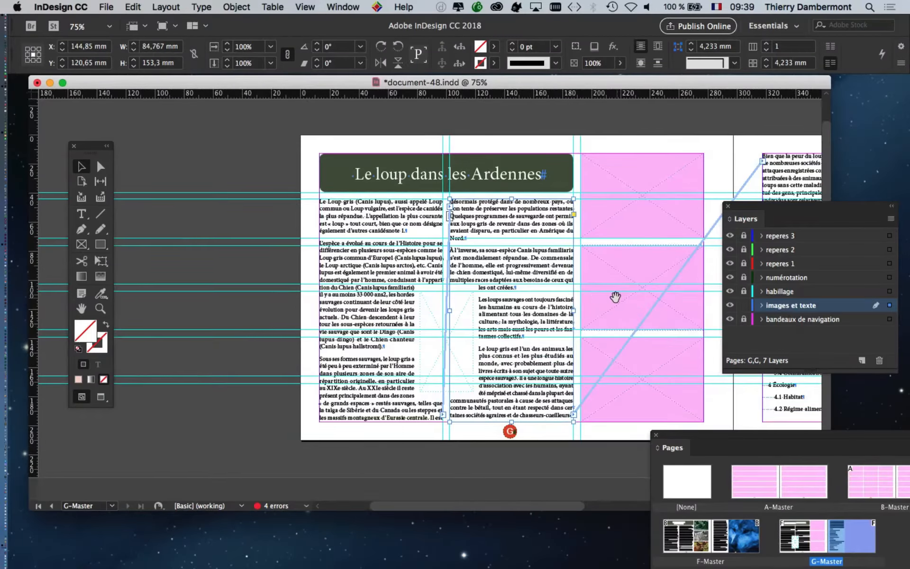
key(super+minus)
drag(452, 310, 378, 300)
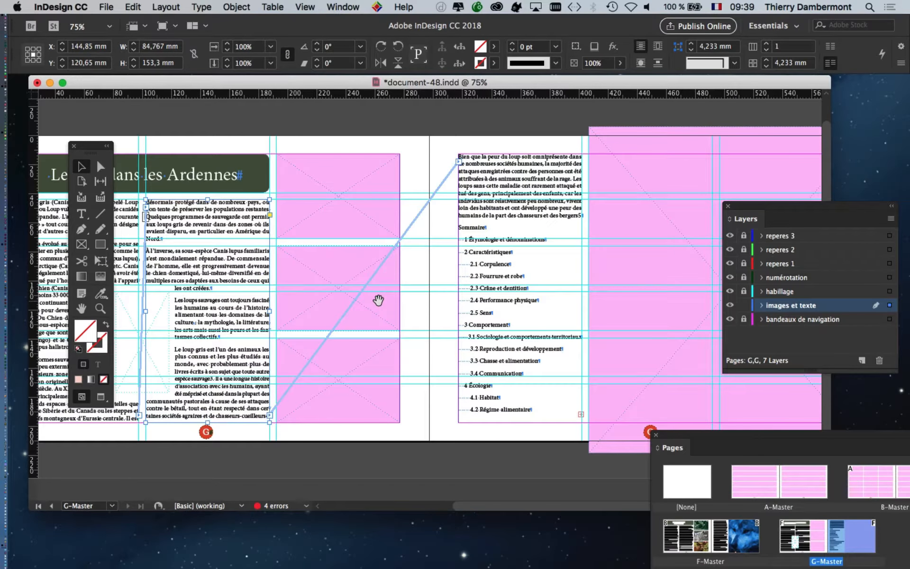
drag(378, 300, 502, 295)
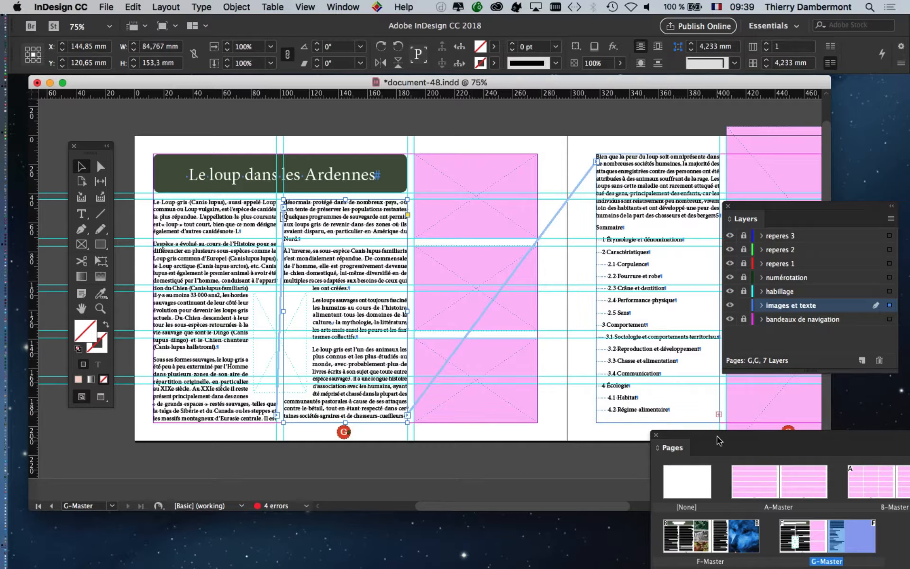
drag(717, 436, 245, 120)
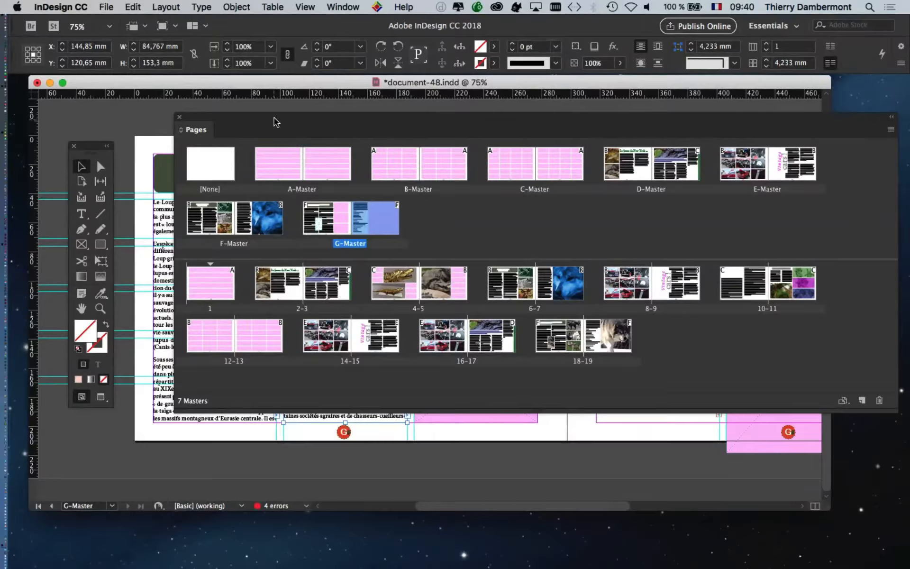
drag(275, 123, 599, 319)
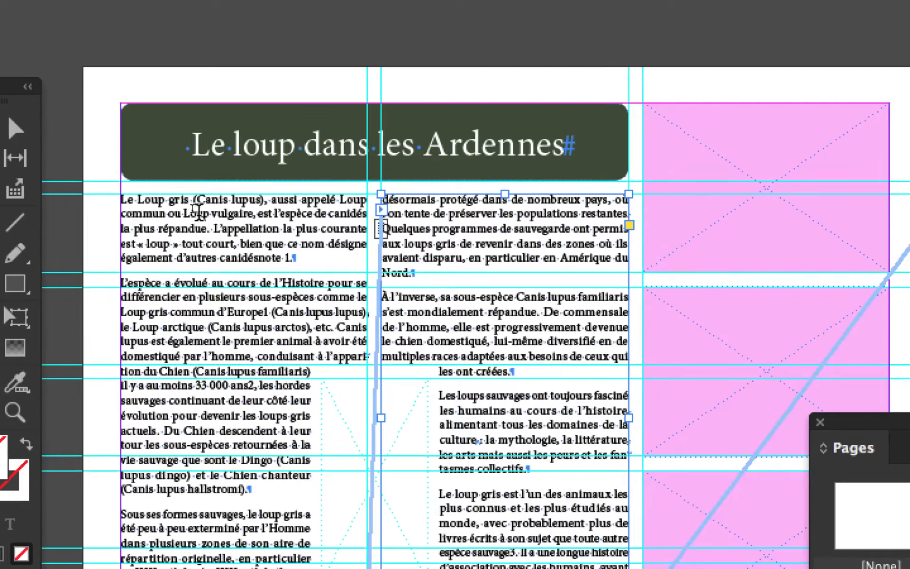
Step: Delete the number 1 and the space before it after "canidésnote" in the first paragraph of the first text column
click(120, 223)
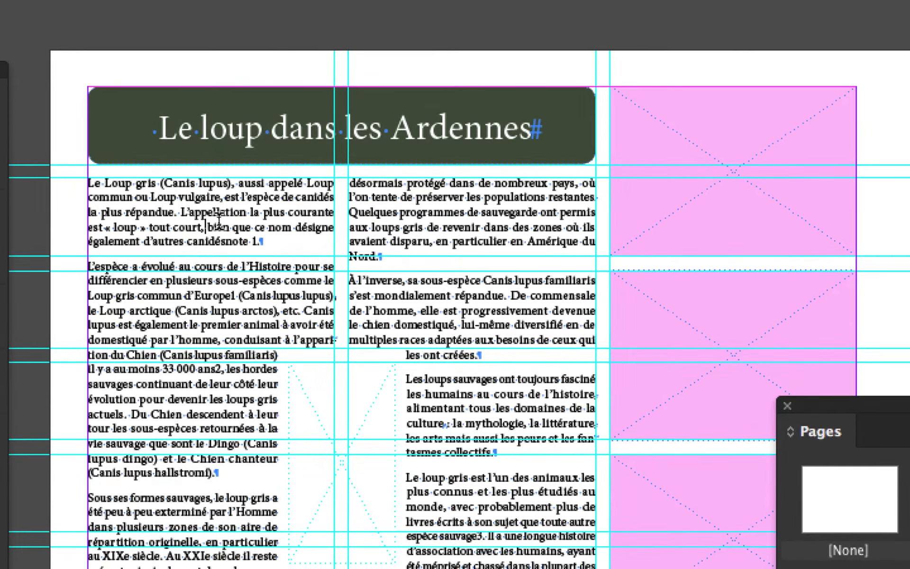
scroll(260, 268, up, 3)
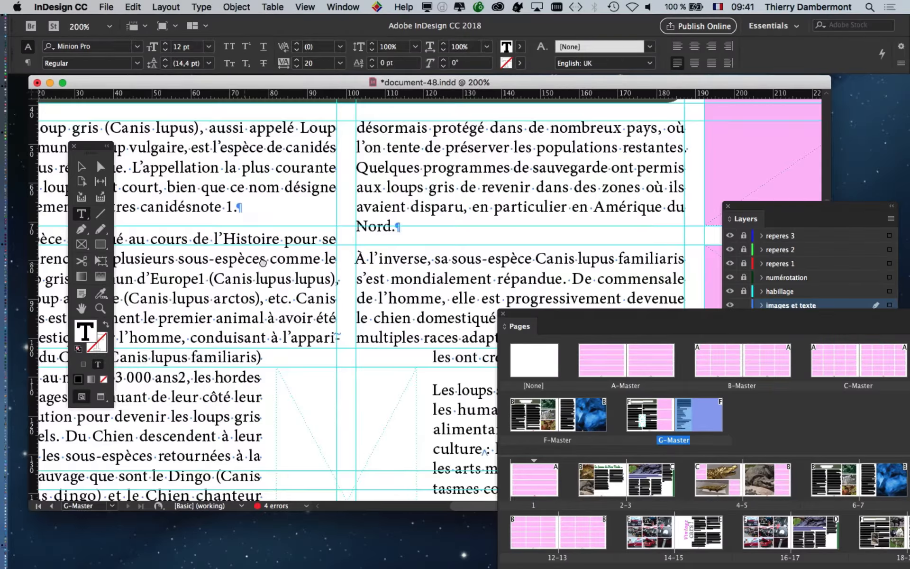
drag(263, 263, 416, 241)
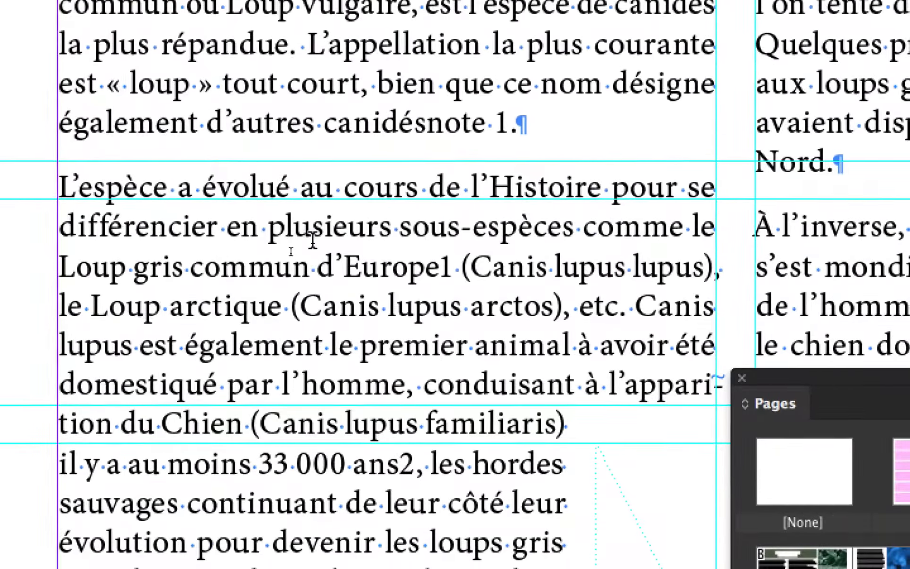
click(379, 249)
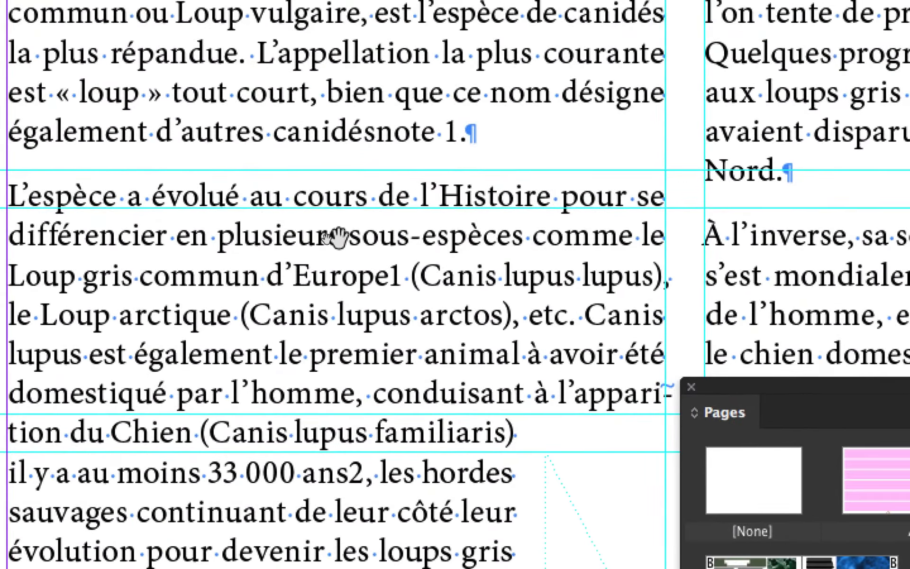
drag(512, 270, 650, 341)
drag(406, 272, 184, 368)
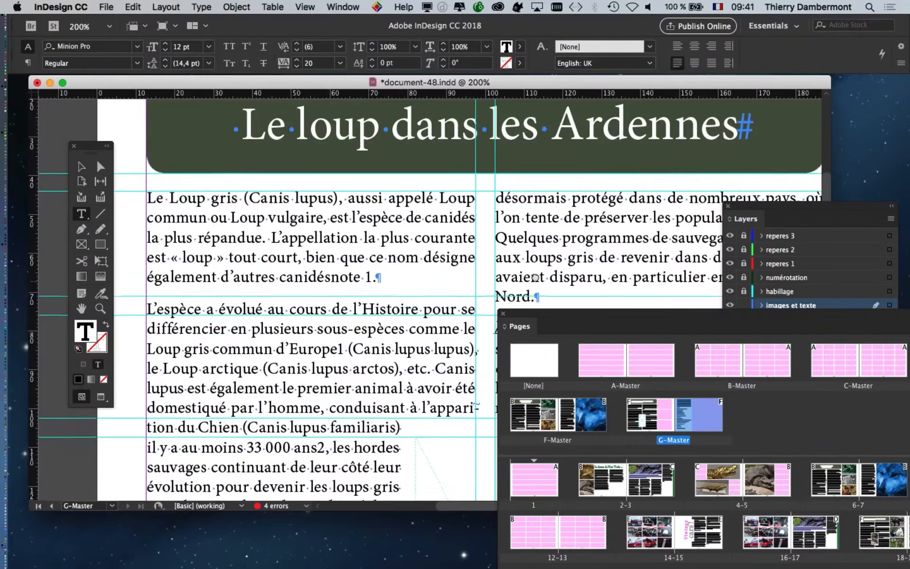
drag(572, 280, 596, 232)
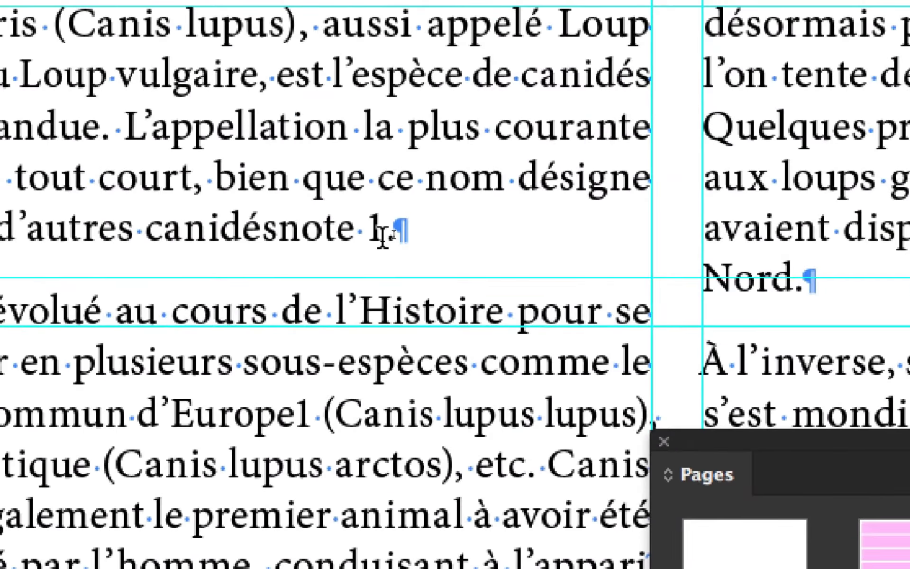
drag(383, 236, 368, 236)
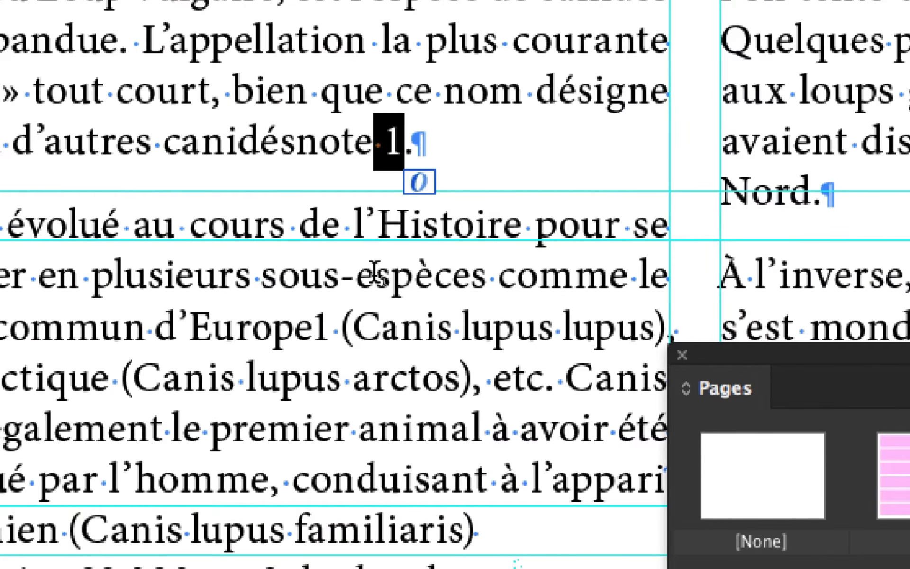
key(BackSpace)
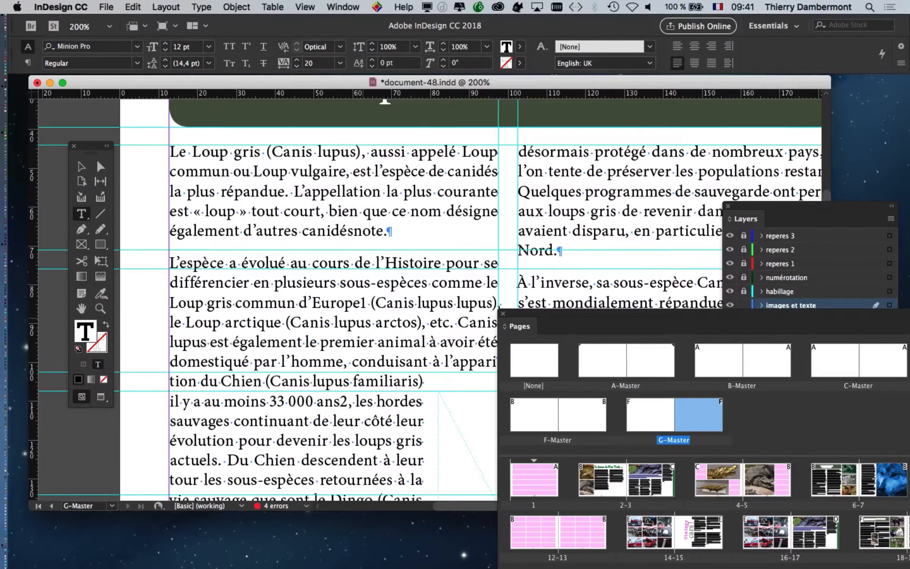
Step: Move the Pages panel off the text columns and remove "note" after "canidés" at the end of the first paragraph
key(super+minus)
scroll(385, 314, down, 2)
scroll(385, 314, right, 4)
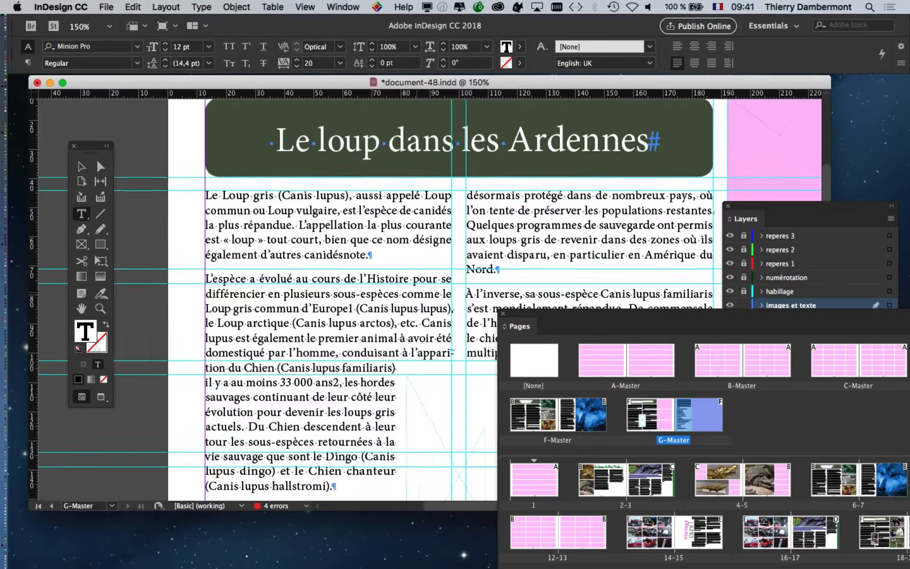
scroll(385, 314, left, 2)
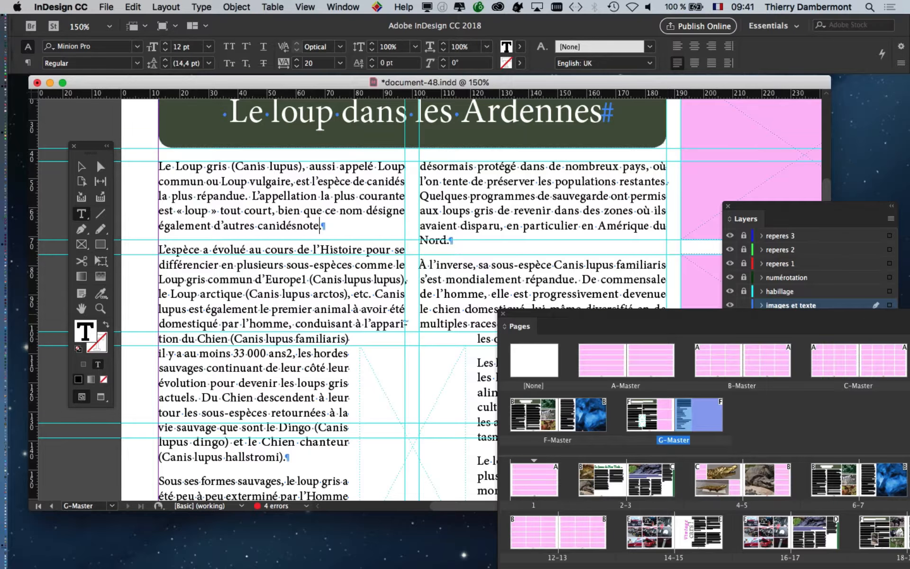
drag(532, 314, 739, 351)
key(super+equal)
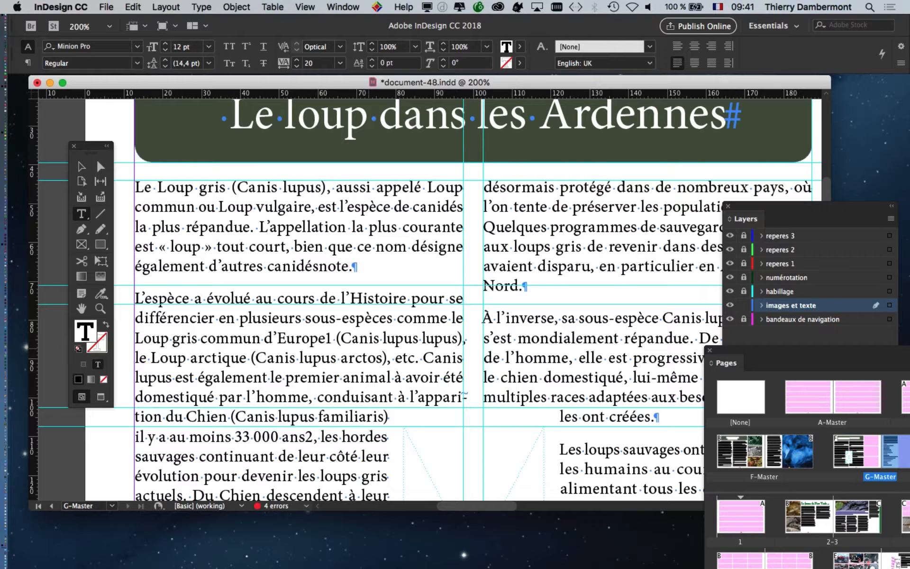
key(super+minus)
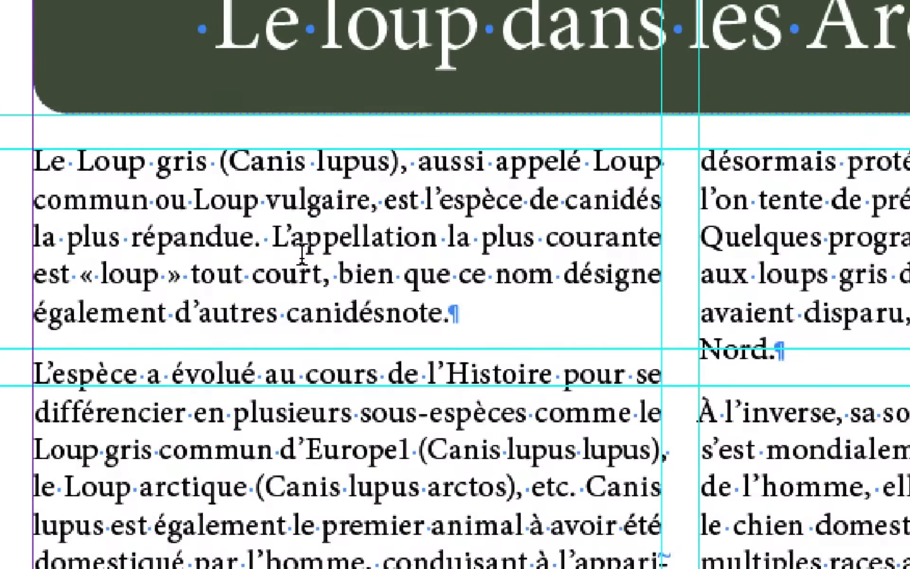
key(BackSpace)
key(BackSpace)
key(BackSpace)
key(BackSpace)
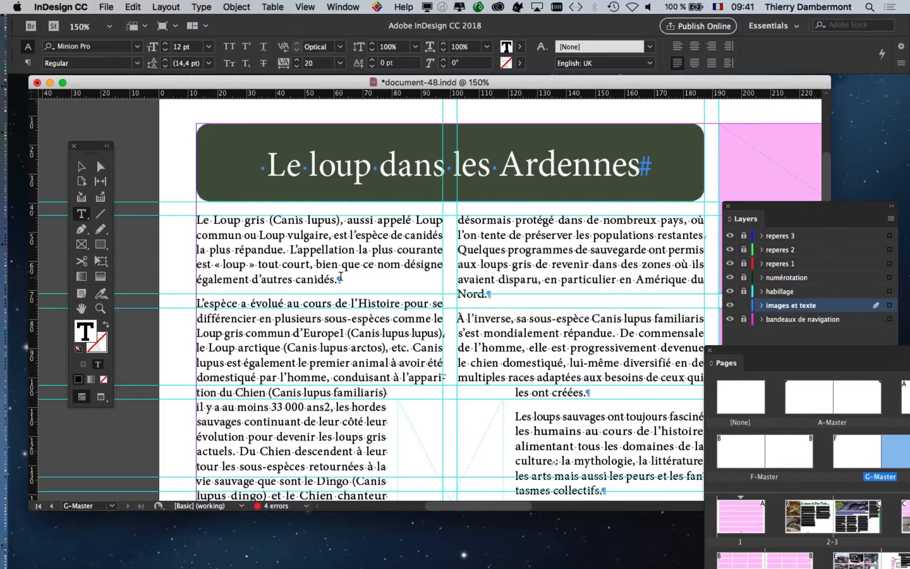
Step: With the text cursor in the first paragraph, bring the Paragraph Styles panel over the text columns and switch to Character Styles
scroll(387, 358, down, 1)
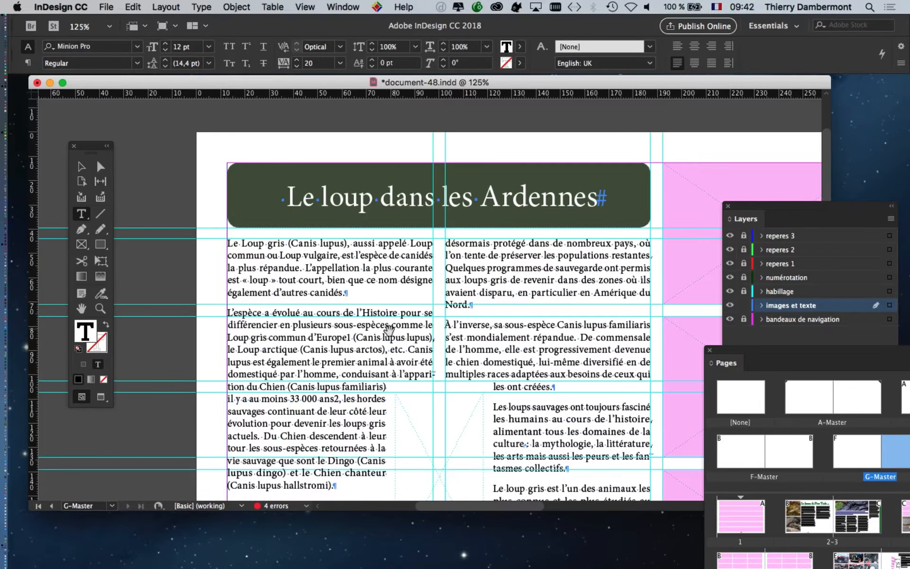
drag(384, 326, 311, 256)
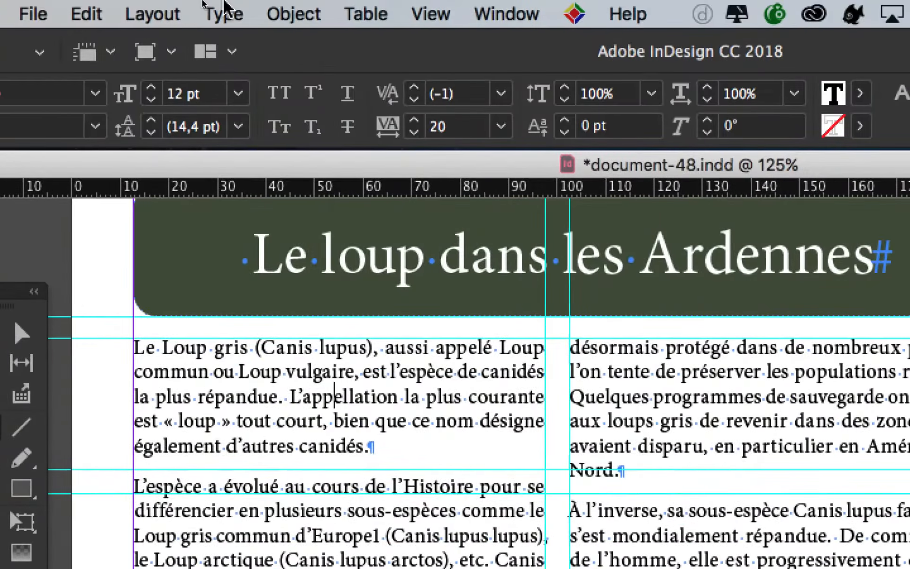
click(220, 11)
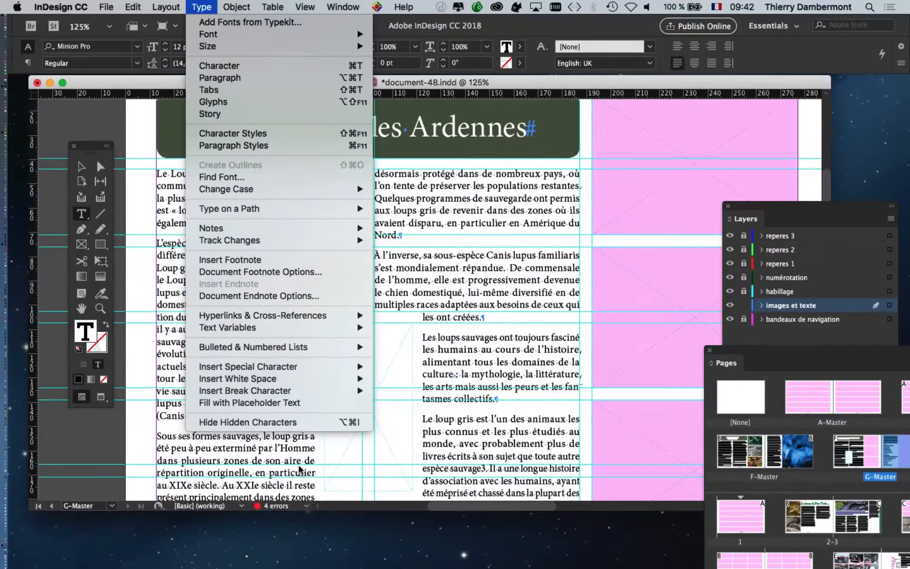
click(694, 499)
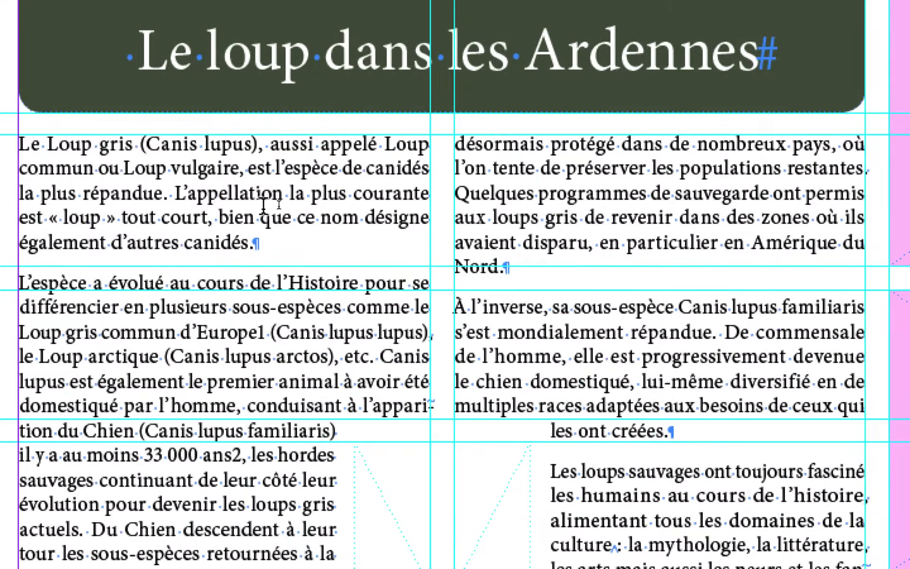
click(263, 211)
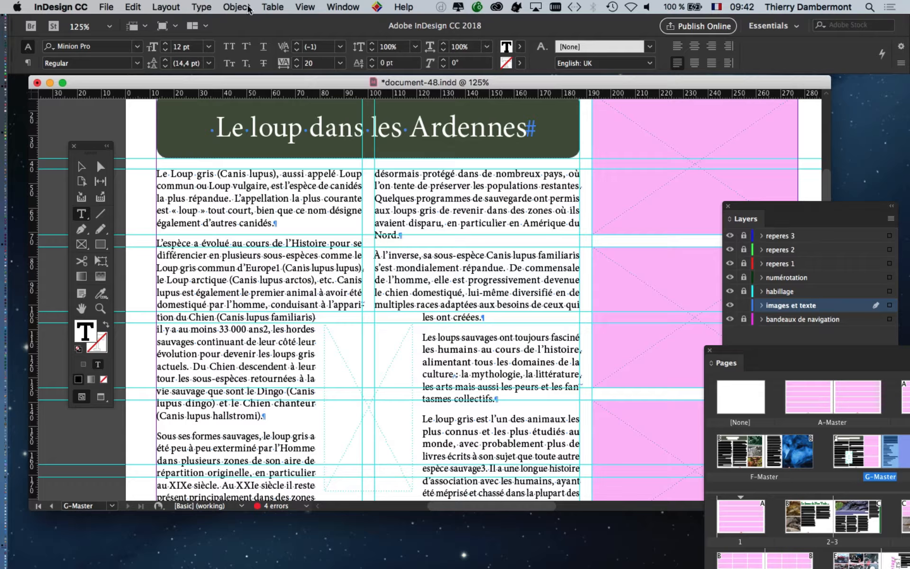
click(202, 7)
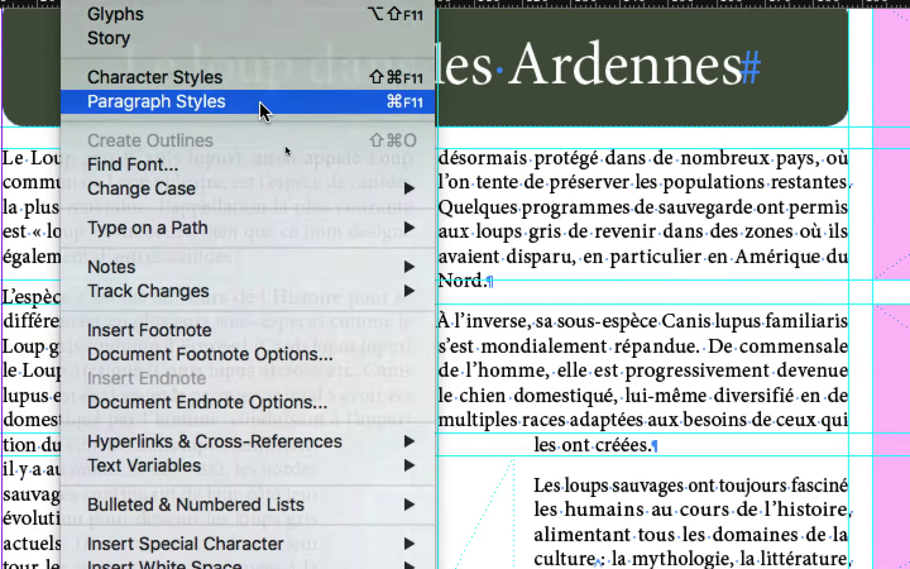
click(256, 103)
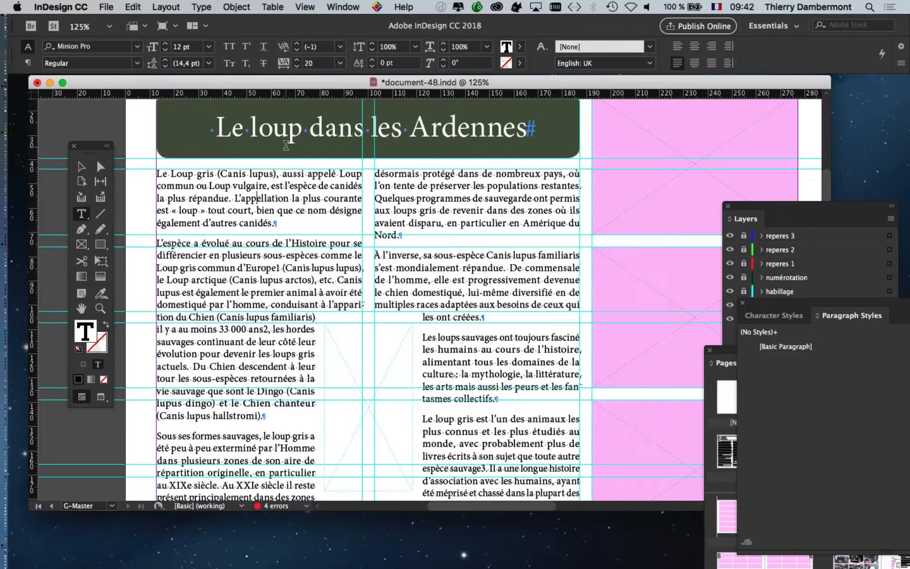
drag(859, 307, 383, 218)
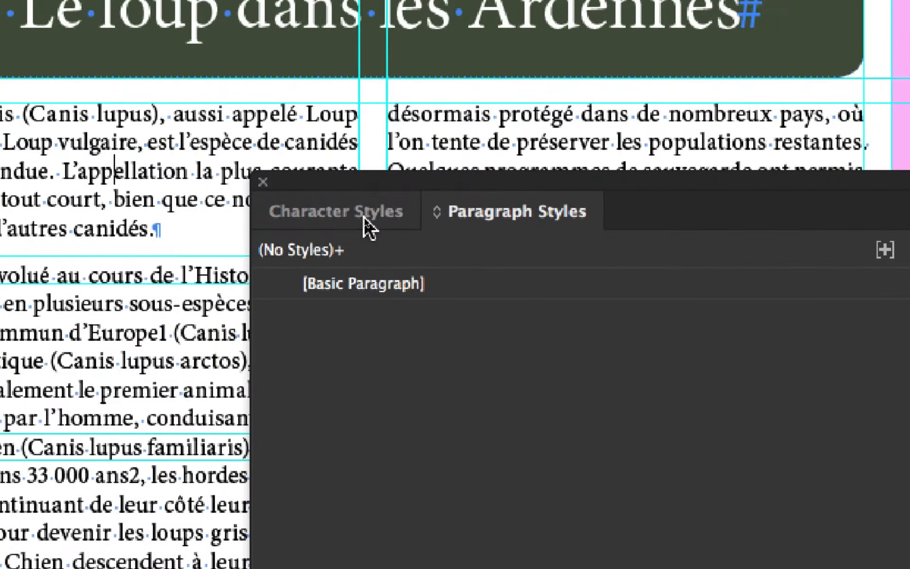
click(363, 215)
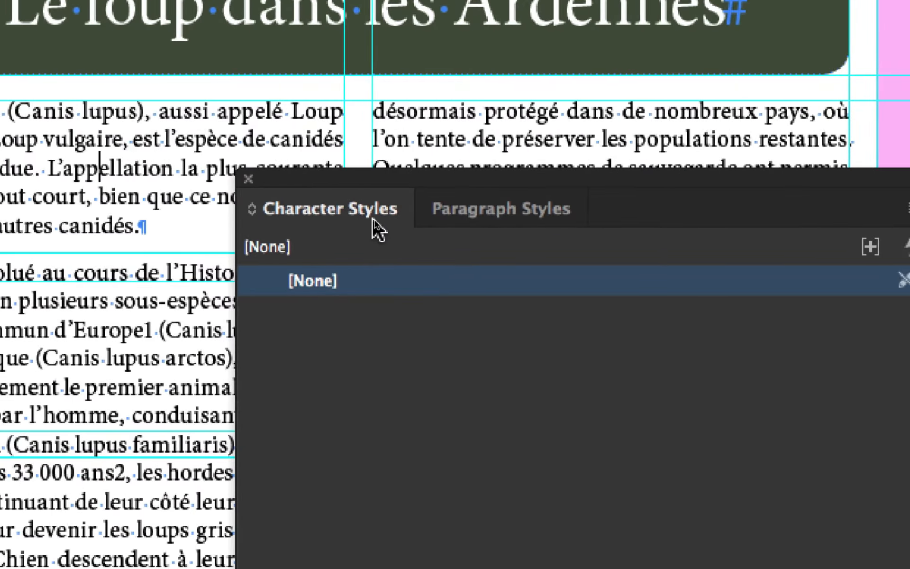
Step: Compare the Character Styles and Paragraph Styles lists, moving their panel clear of the first text column
click(526, 211)
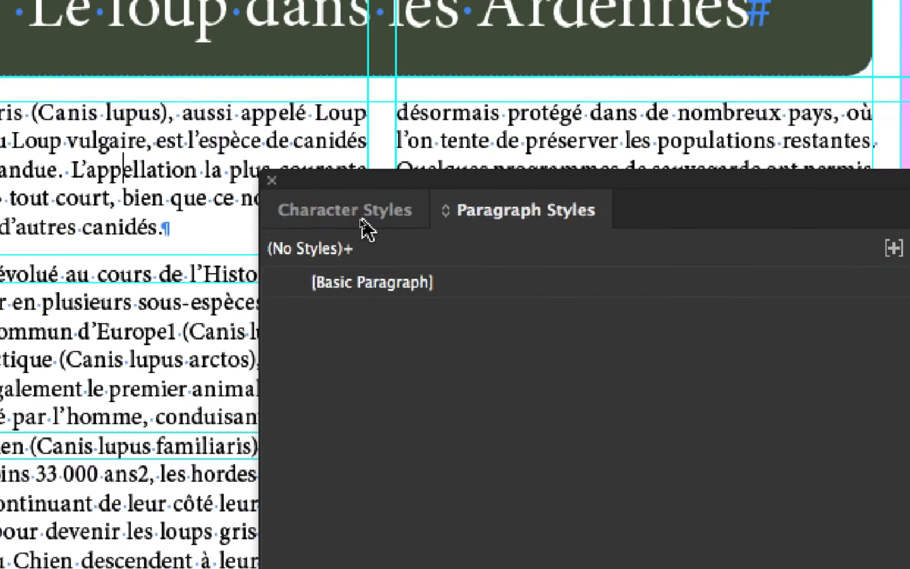
click(407, 216)
click(506, 211)
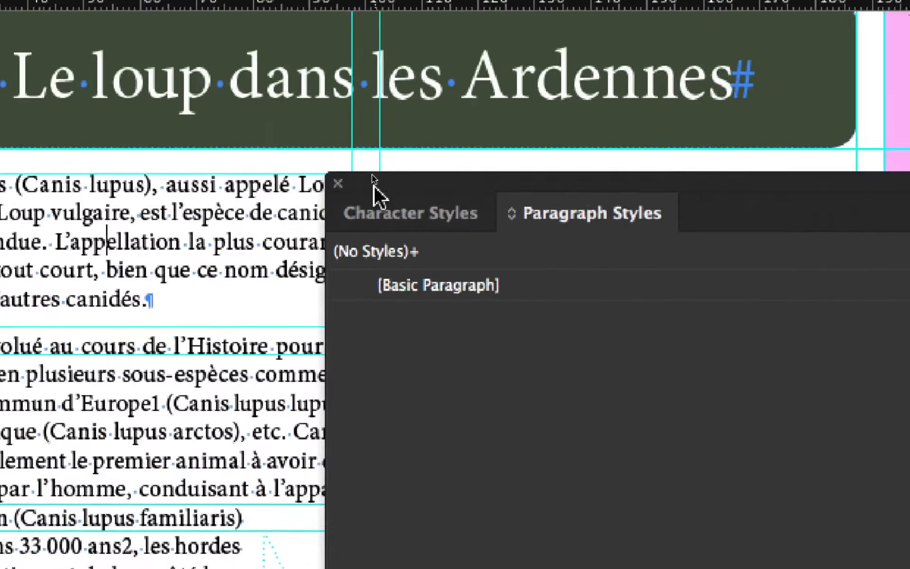
drag(383, 178, 547, 156)
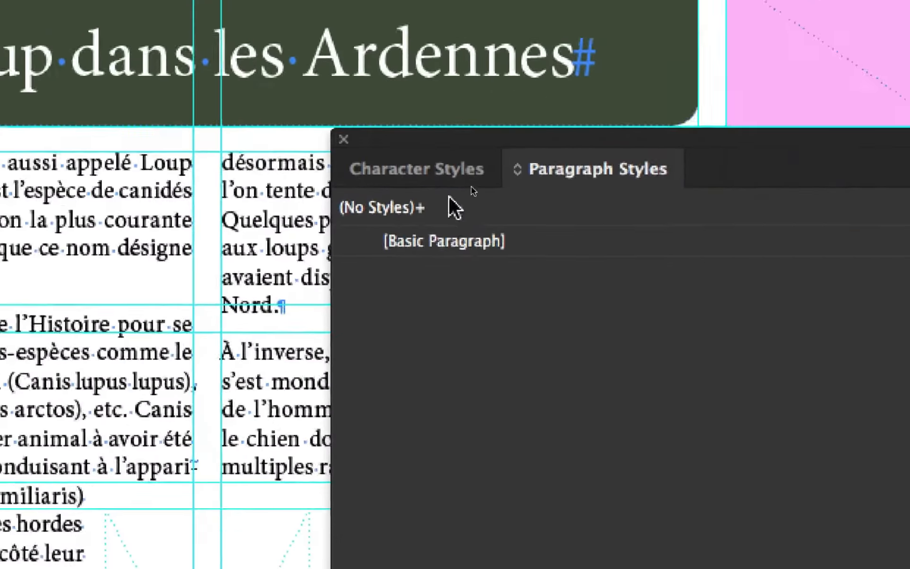
click(744, 120)
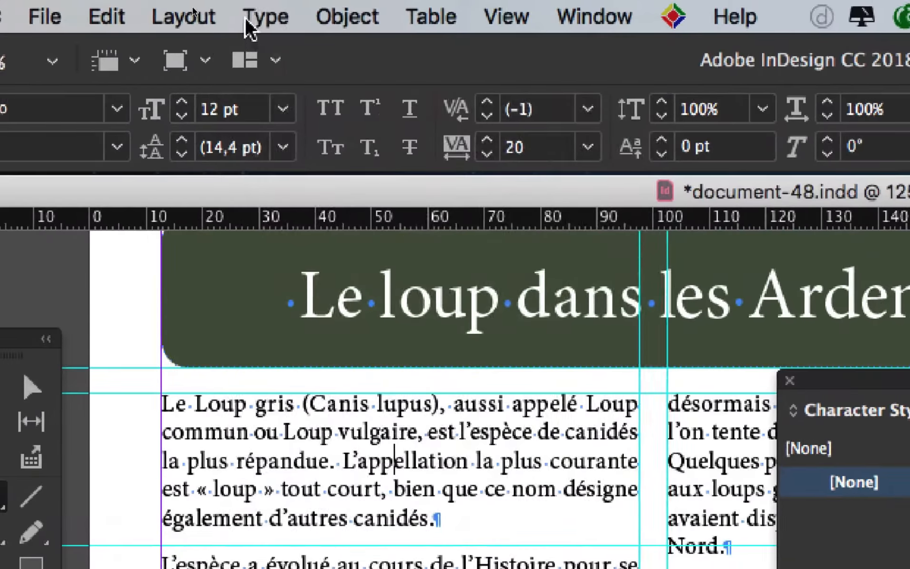
Step: Open the Character panel, review the font style options for Minion Pro, and close the panel
click(248, 11)
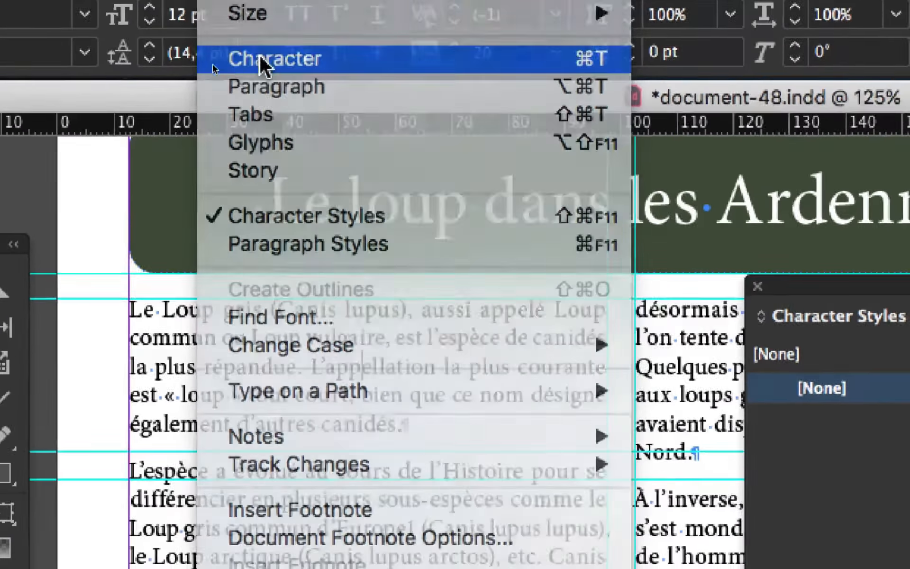
click(260, 58)
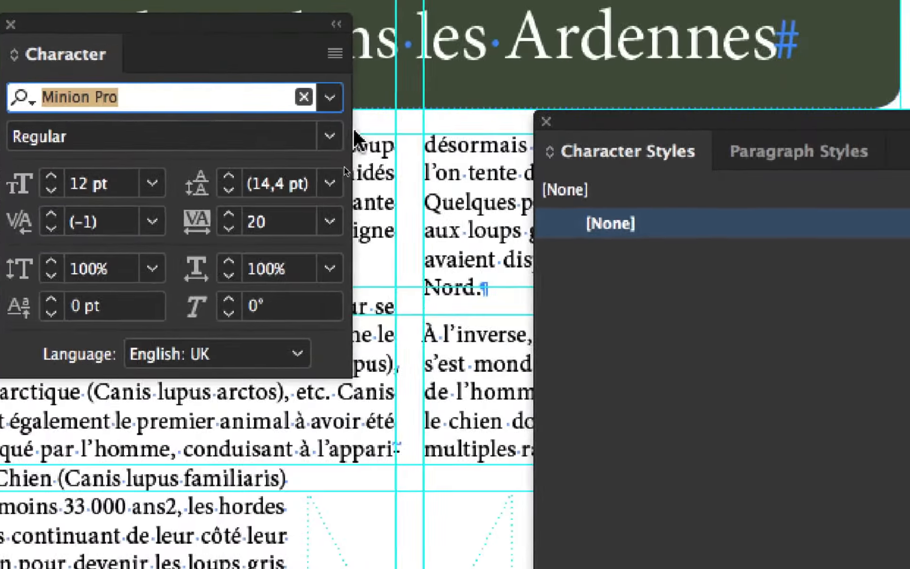
click(482, 196)
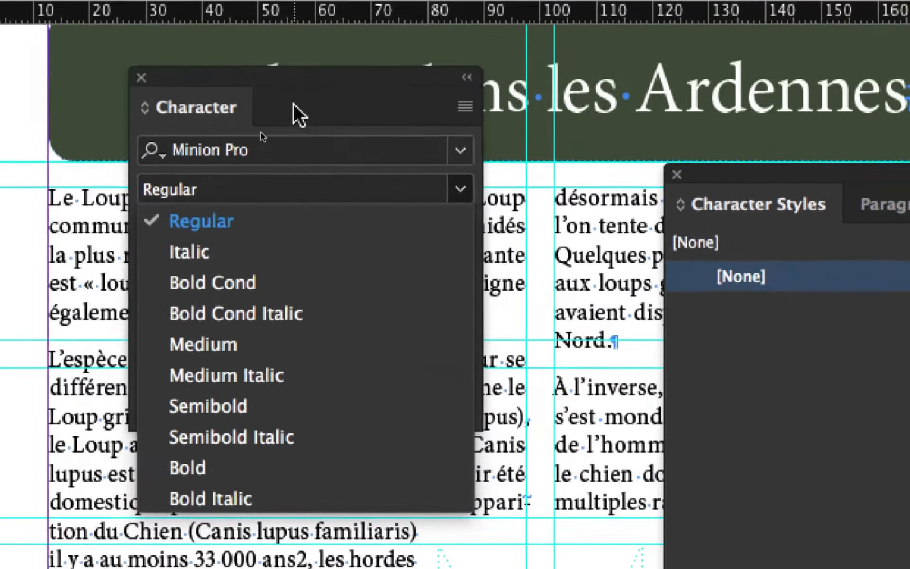
click(245, 11)
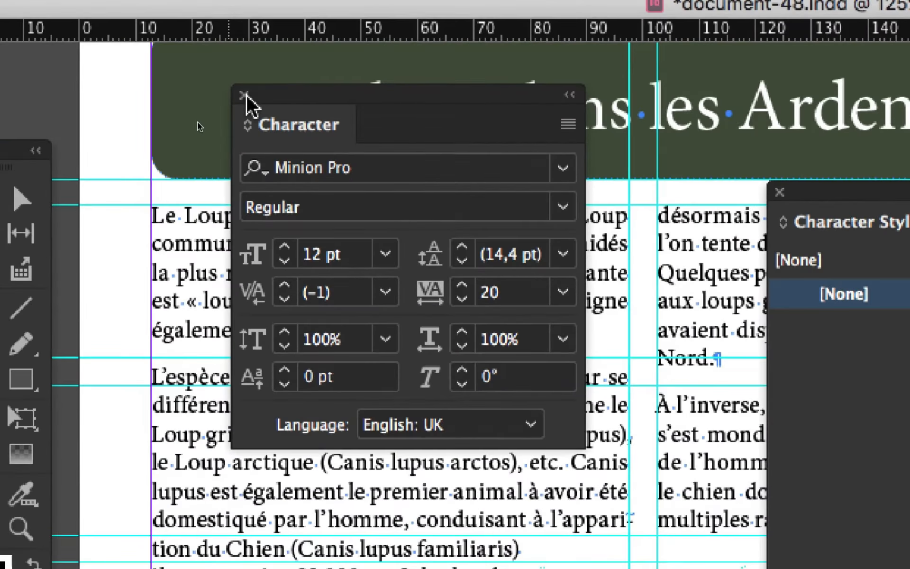
click(244, 95)
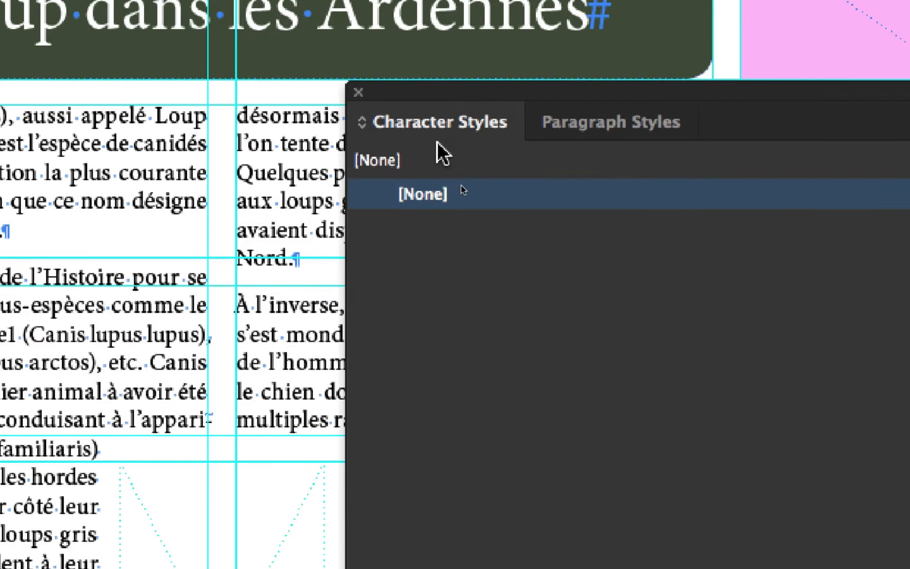
Step: Shrink the Paragraph Styles panel and start a new paragraph style named "corps du texte (body)" from the first paragraph's formatting
click(585, 133)
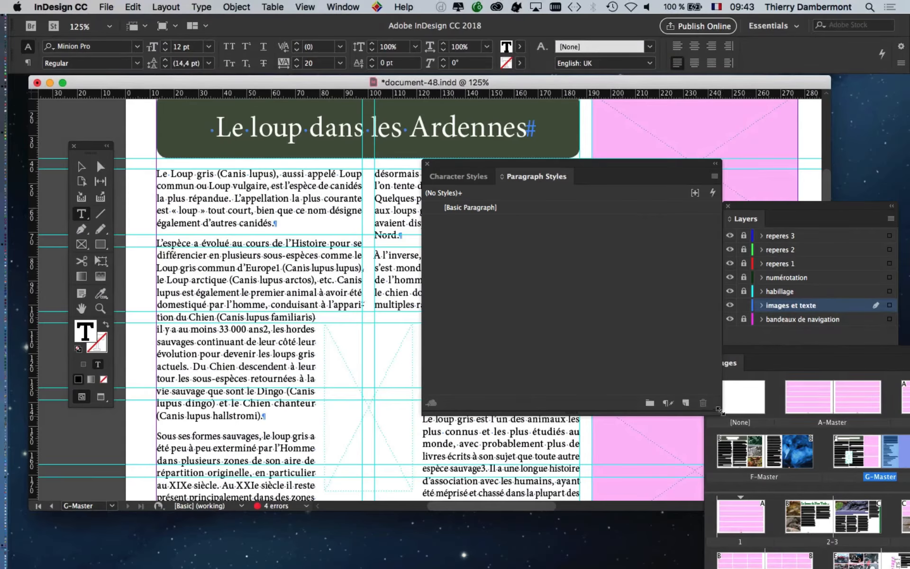
drag(718, 410, 591, 331)
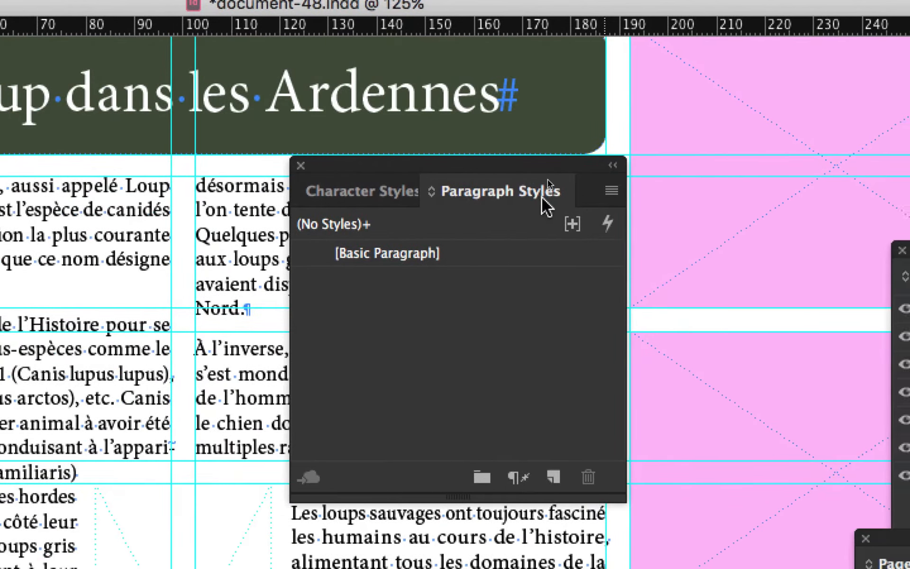
click(568, 194)
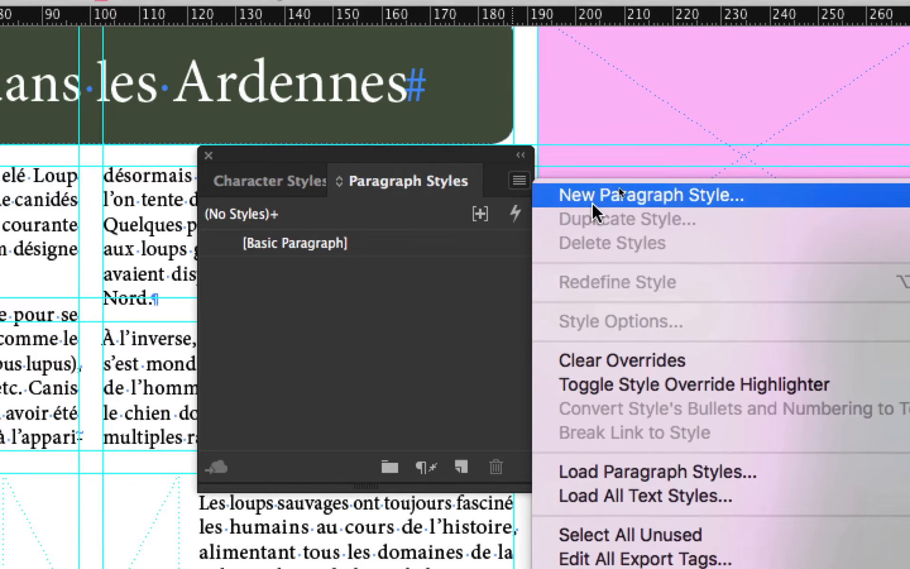
click(619, 192)
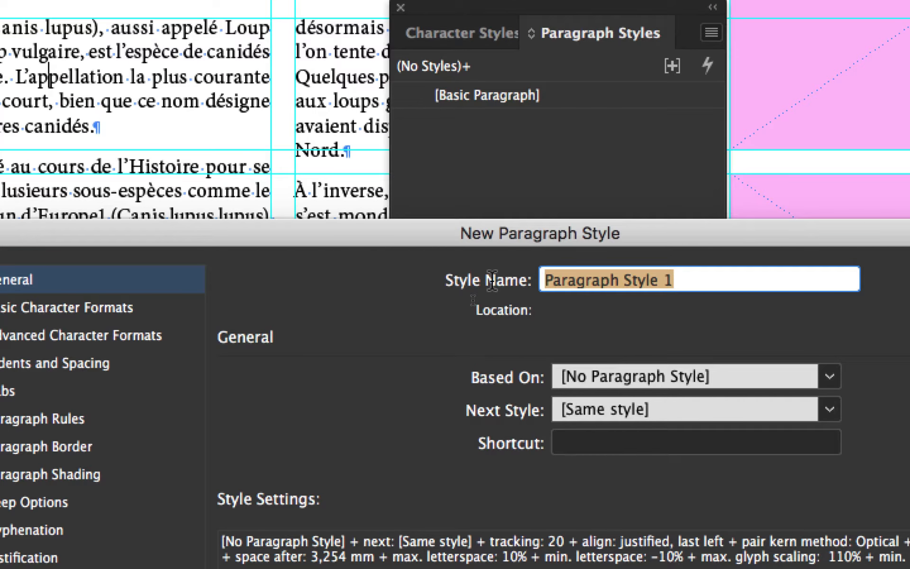
text(corps du )
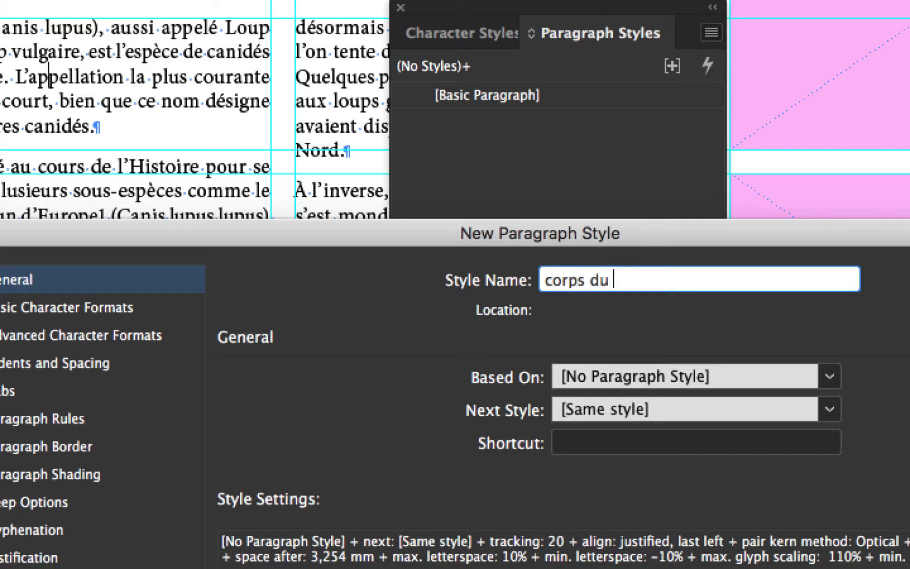
text(texte (body))
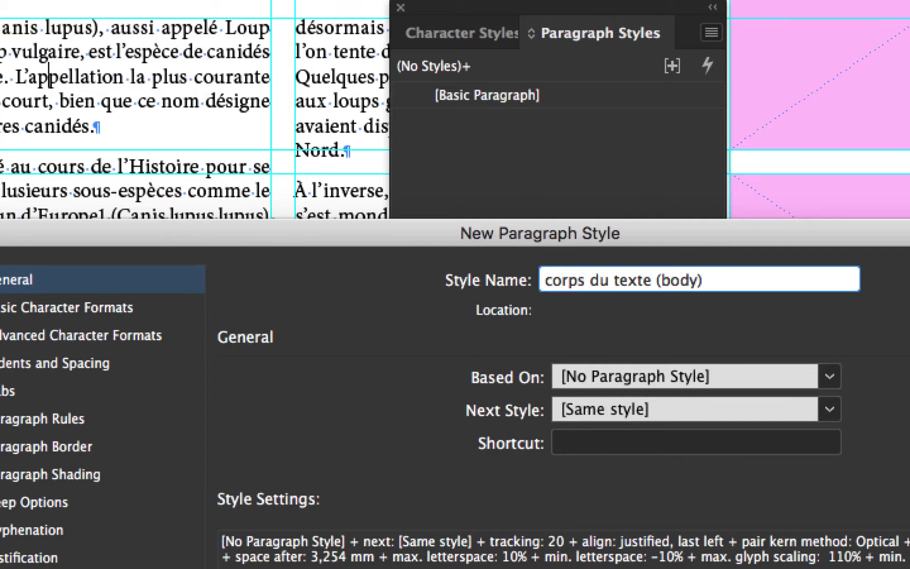
drag(708, 282, 511, 266)
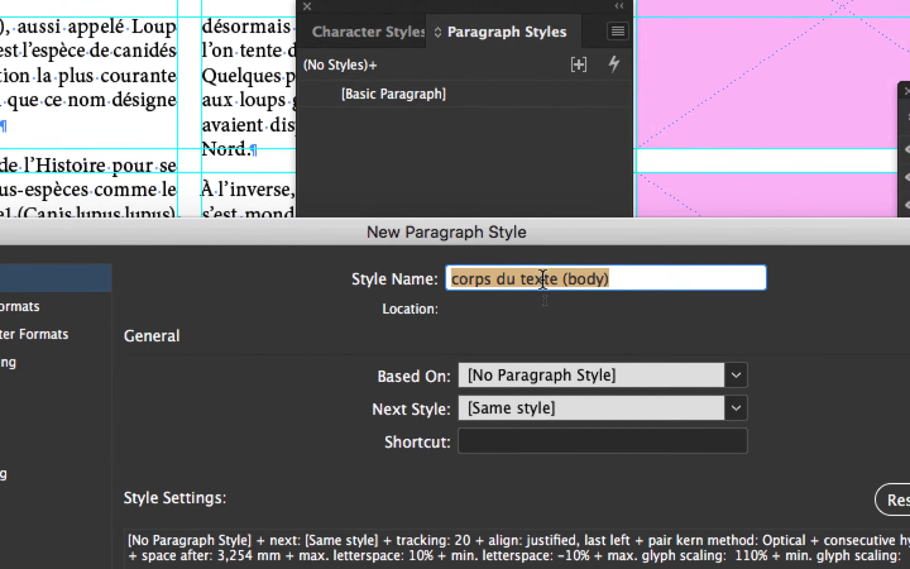
click(637, 289)
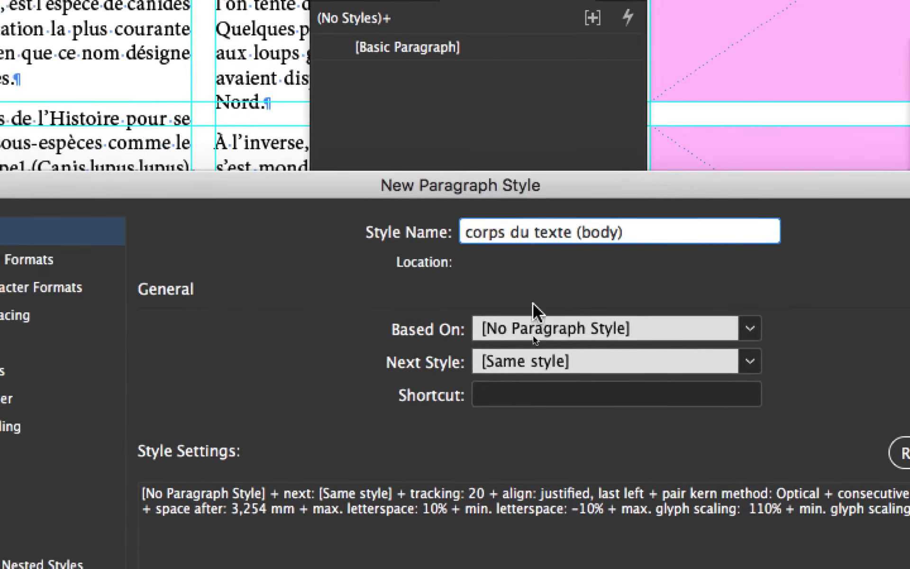
Step: Review the Based On options and base the new style on [No Paragraph Style]
click(467, 369)
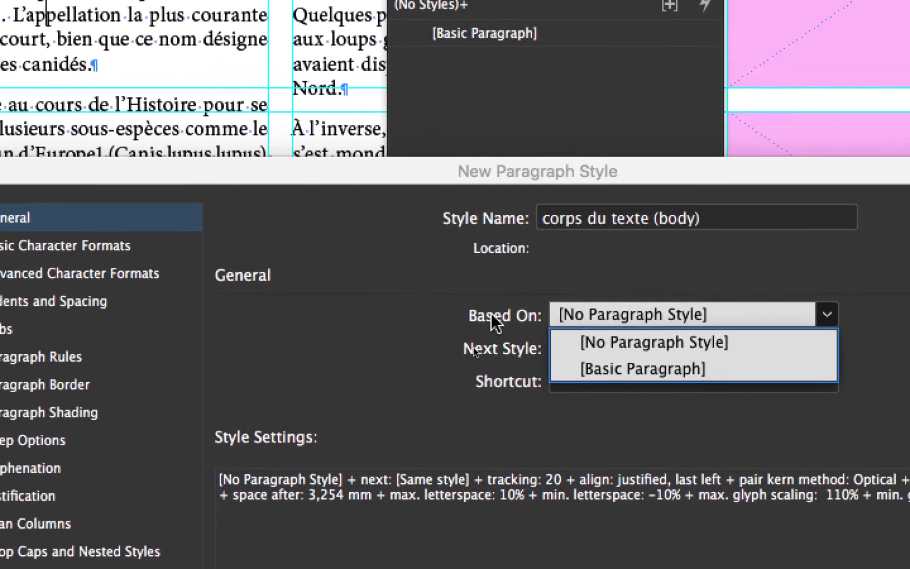
click(417, 305)
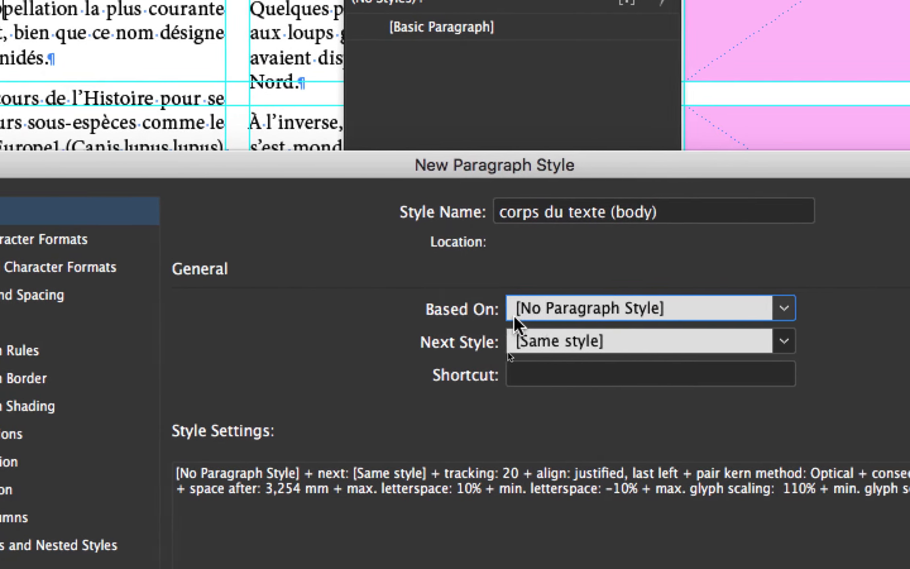
click(584, 314)
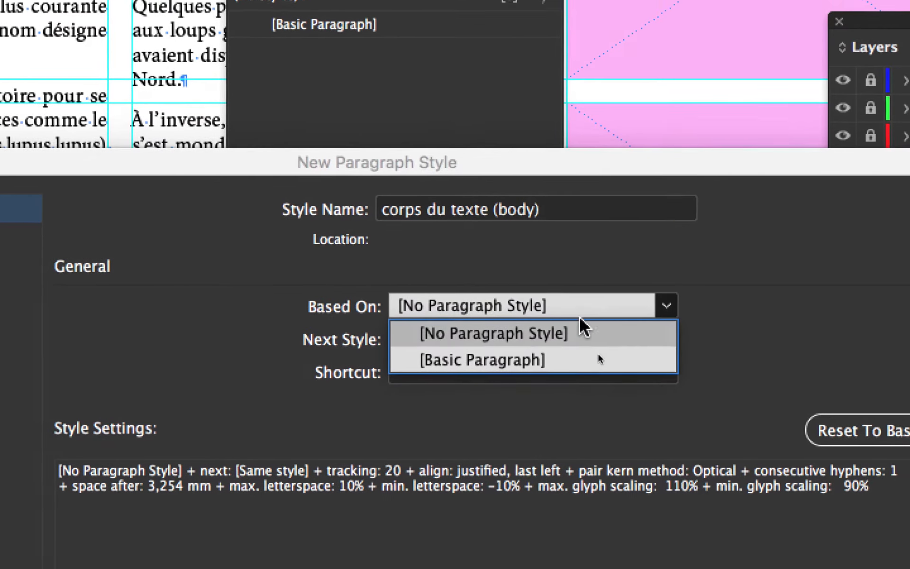
click(562, 337)
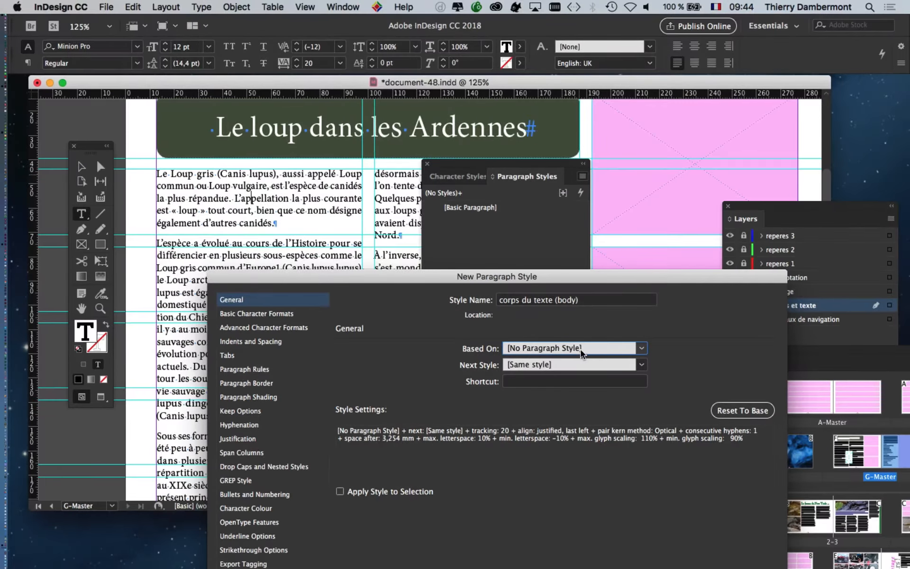
Step: Enable Apply Style to Selection for the new style and create it, moving the dialog as needed to reach its controls
drag(550, 145, 550, 247)
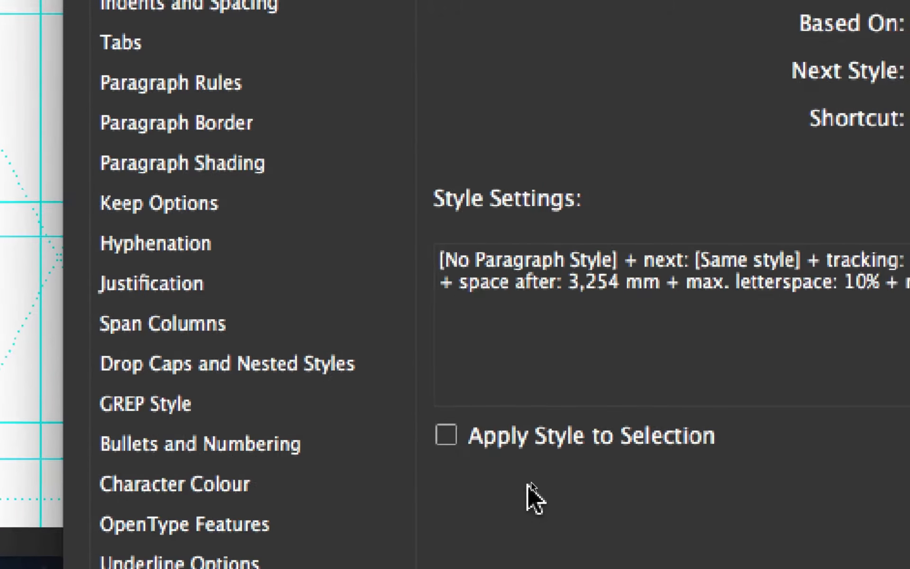
click(538, 463)
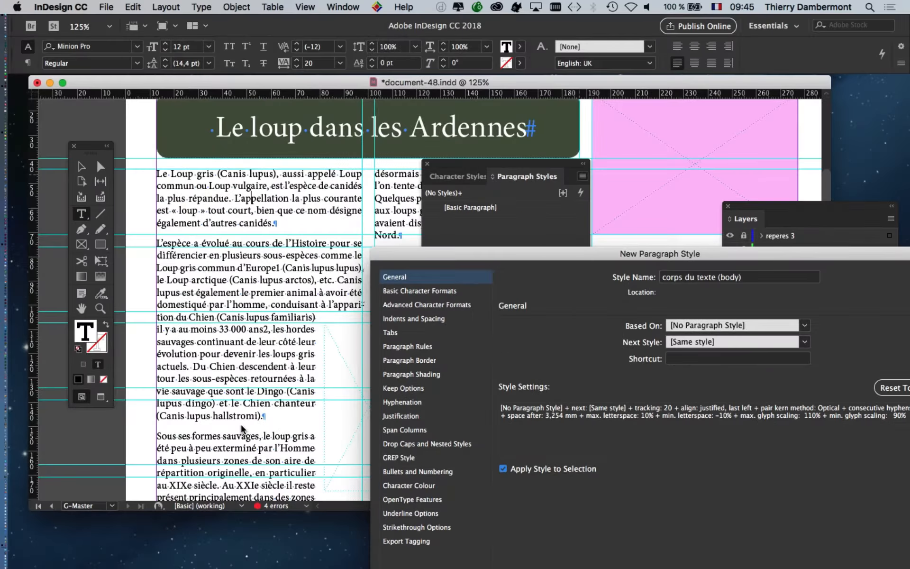
drag(574, 256, 531, 248)
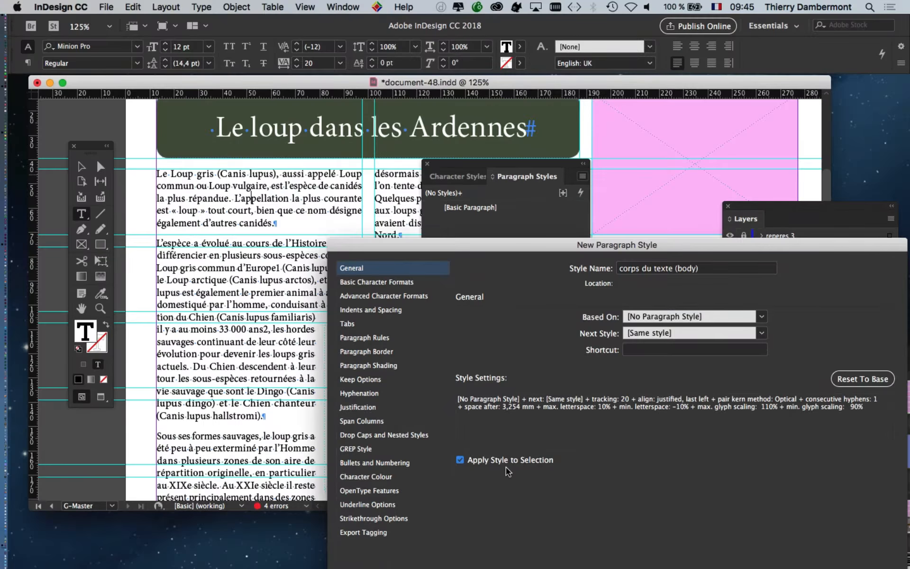
drag(641, 245, 492, 85)
click(719, 506)
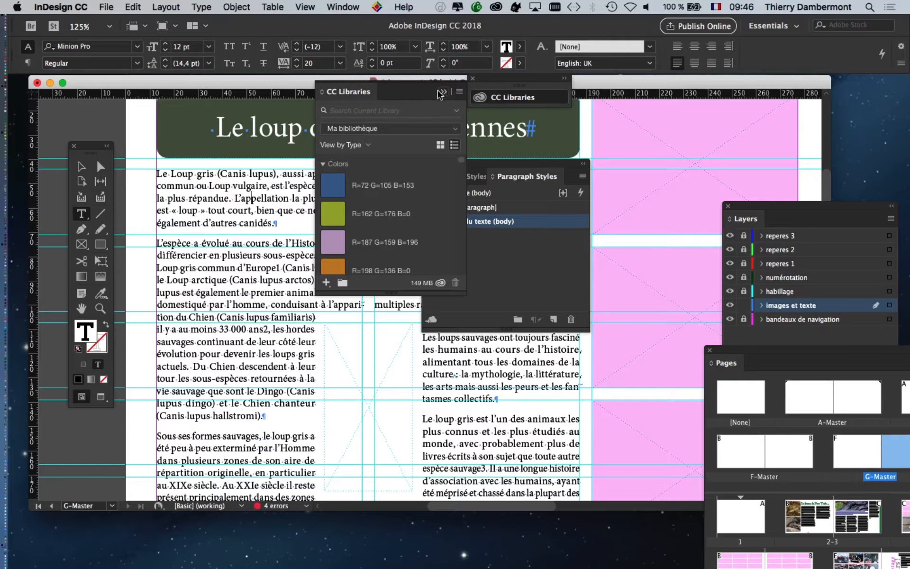
Step: Collapse the CC Libraries panel, uncover the second paragraph of the first column, and apply "corps du texte (body)" to it
click(443, 91)
drag(463, 164, 371, 167)
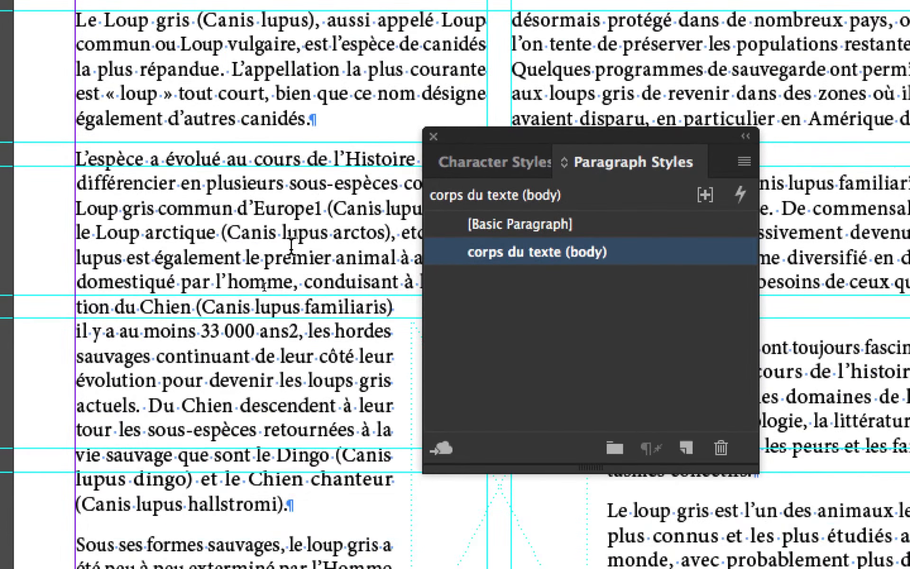
click(292, 249)
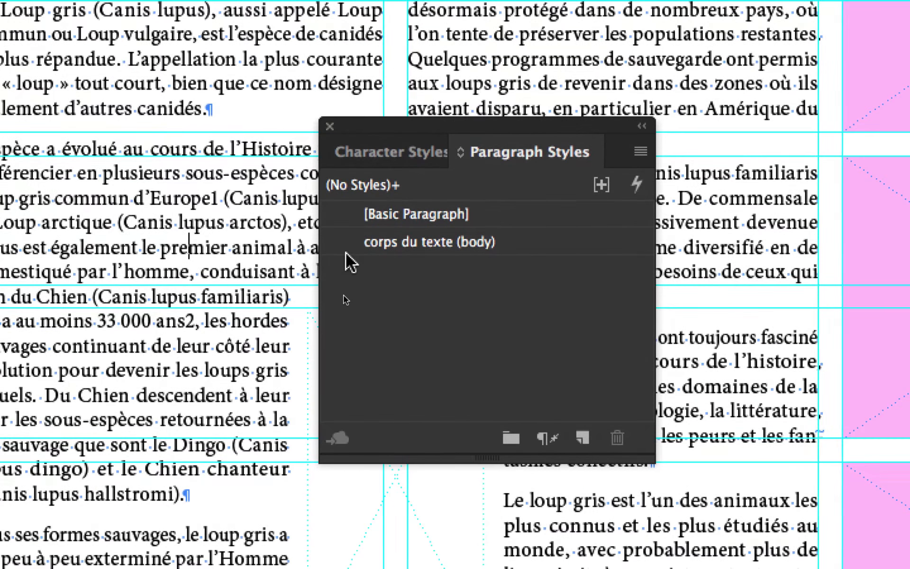
click(437, 259)
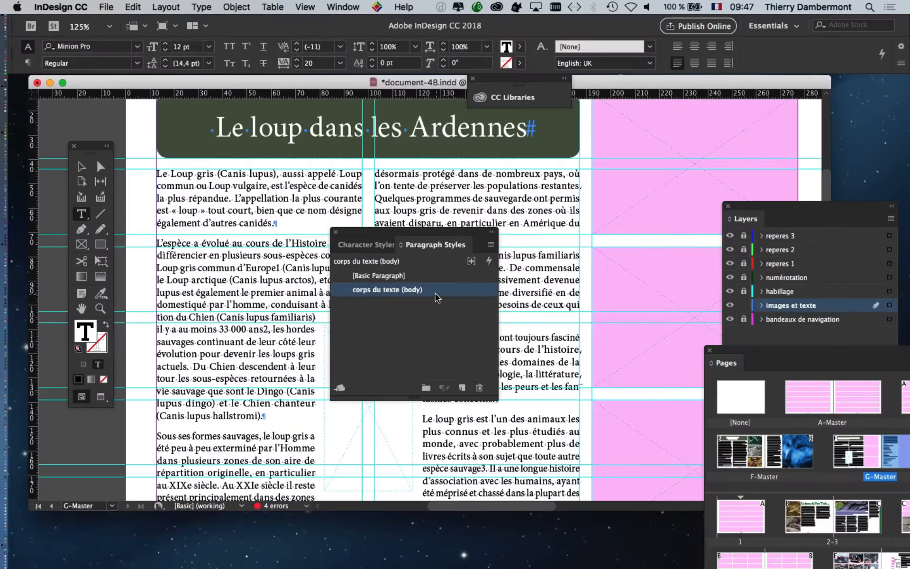
Step: Move the Paragraph Styles and Tools panels off the text columns and deselect everything with the Selection tool
drag(403, 130, 643, 104)
drag(564, 219, 683, 154)
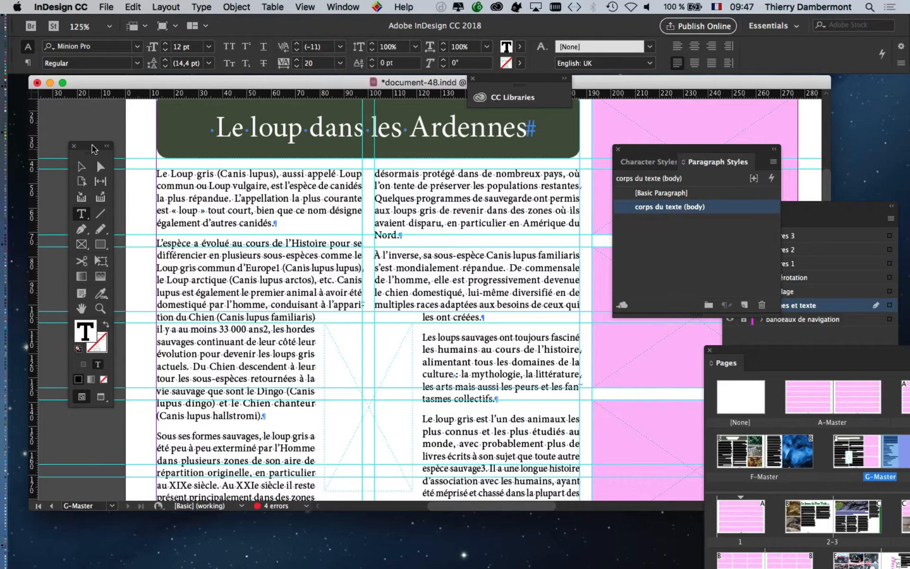
drag(93, 151, 87, 163)
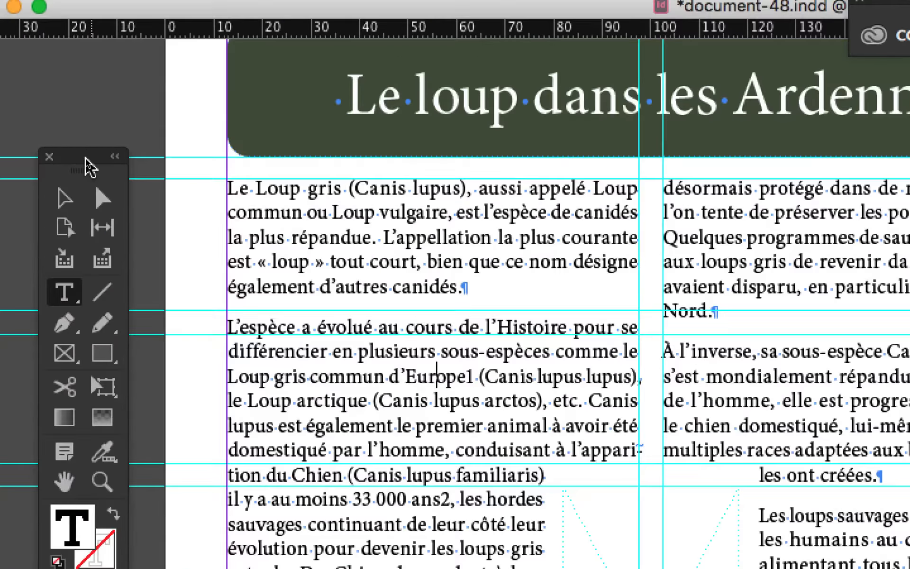
click(75, 179)
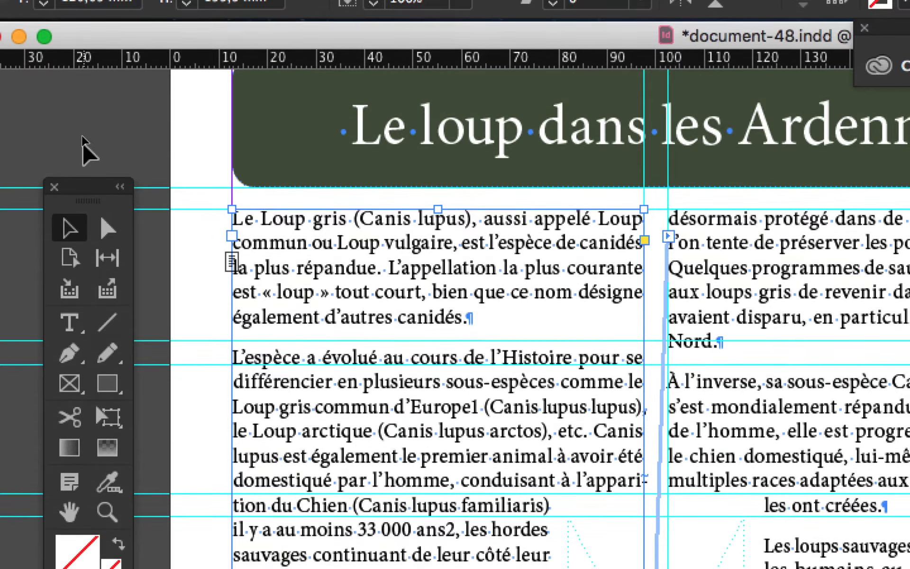
click(82, 137)
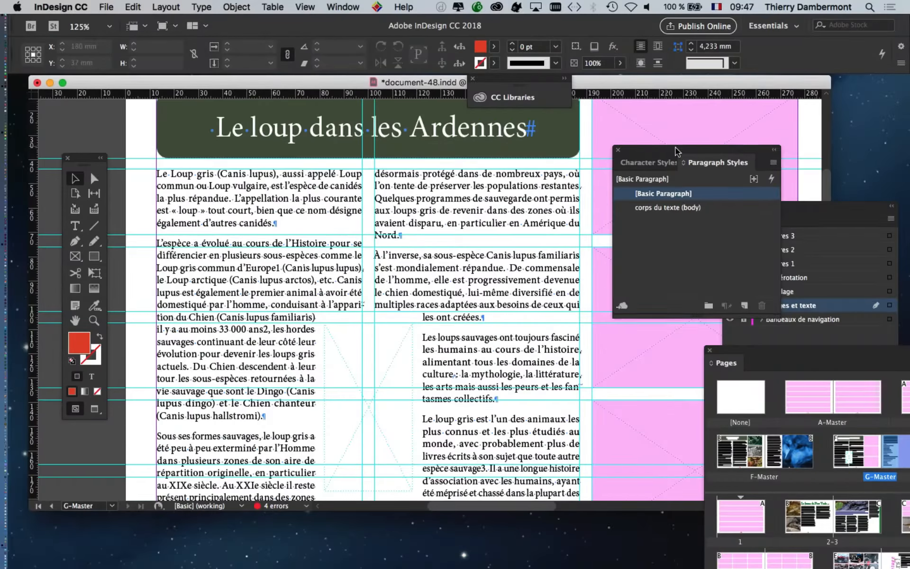
Step: Open the Basic Character Formats of "corps du texte (body)", enable Preview, and place the dialog so the text columns stay visible
drag(676, 149, 634, 136)
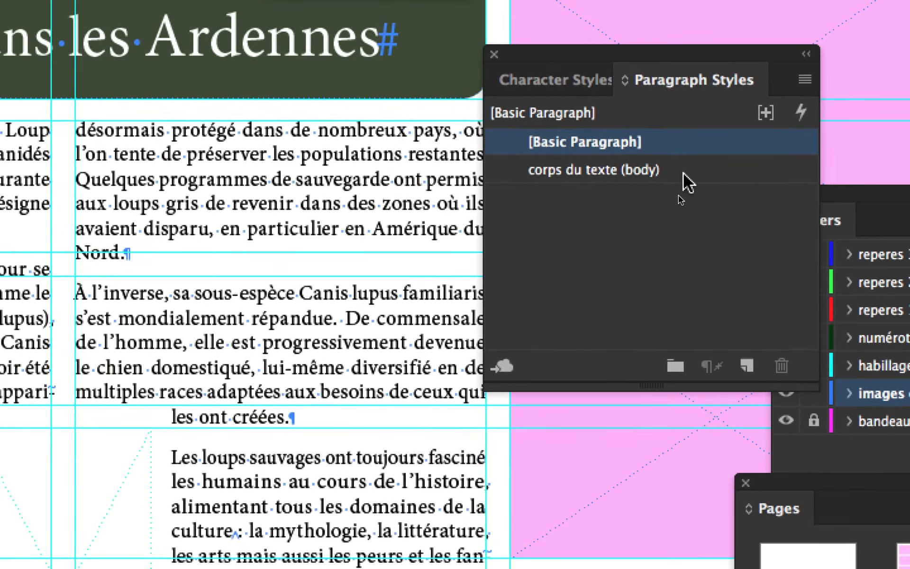
click(754, 253)
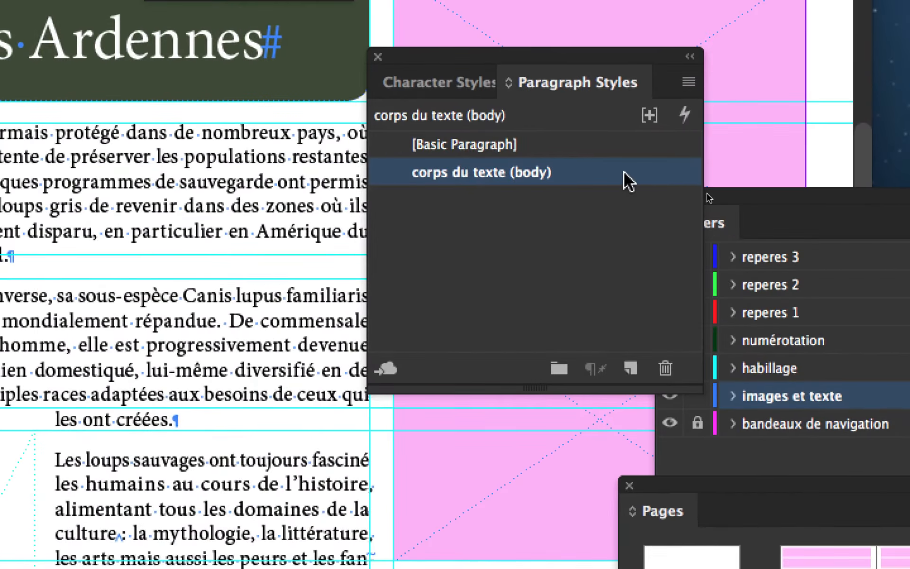
double_click(624, 176)
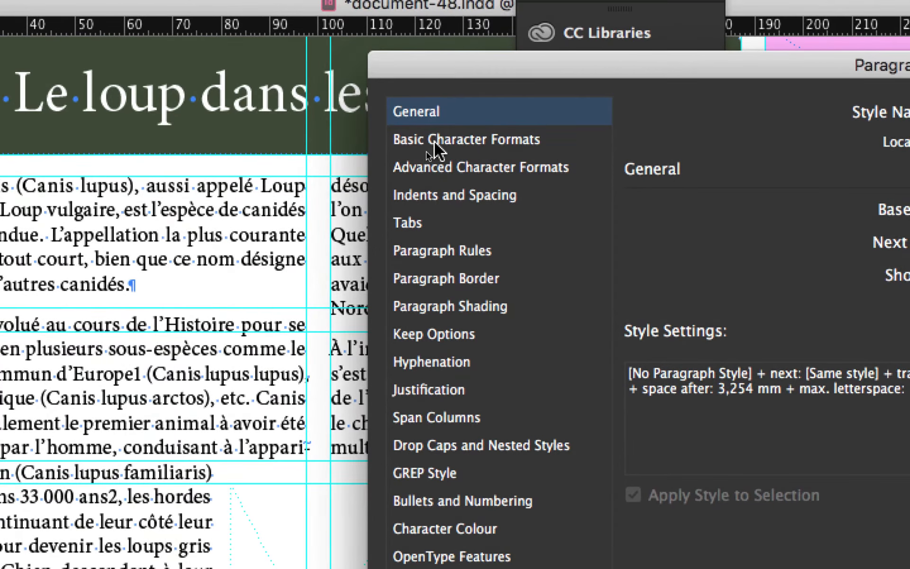
click(434, 142)
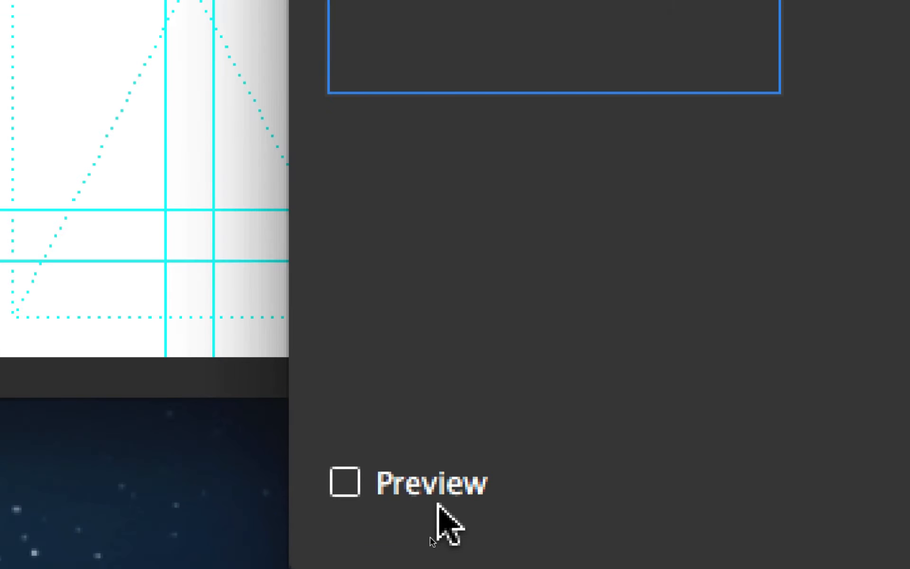
click(441, 486)
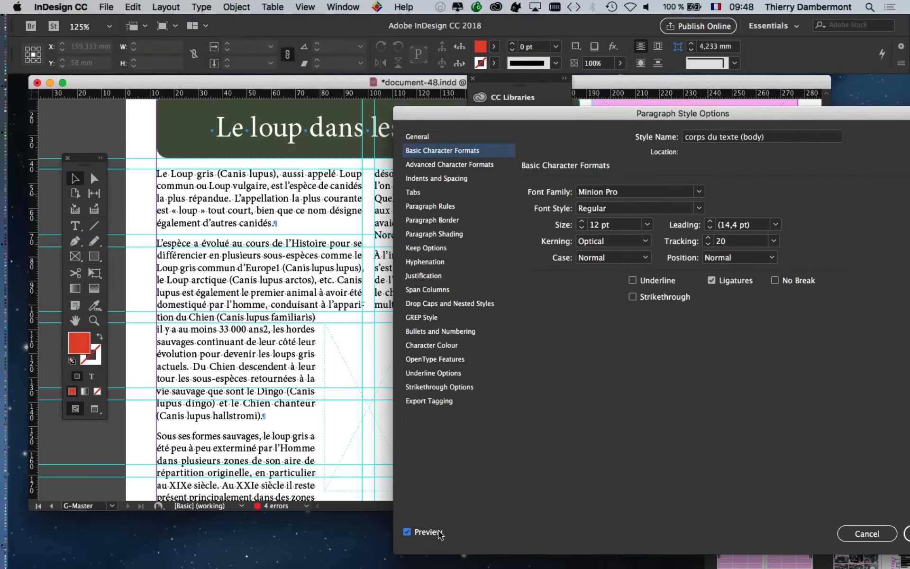
drag(739, 111, 625, 252)
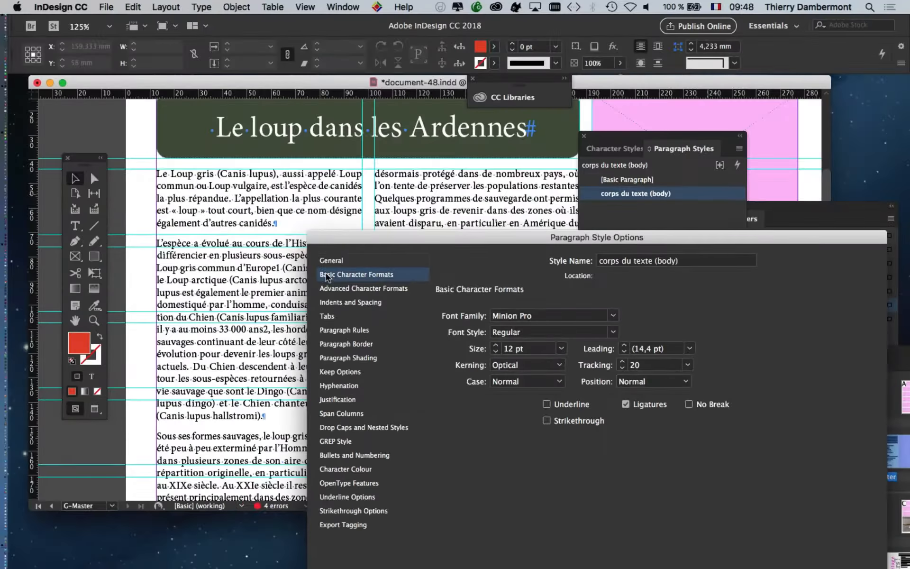
drag(441, 245, 509, 82)
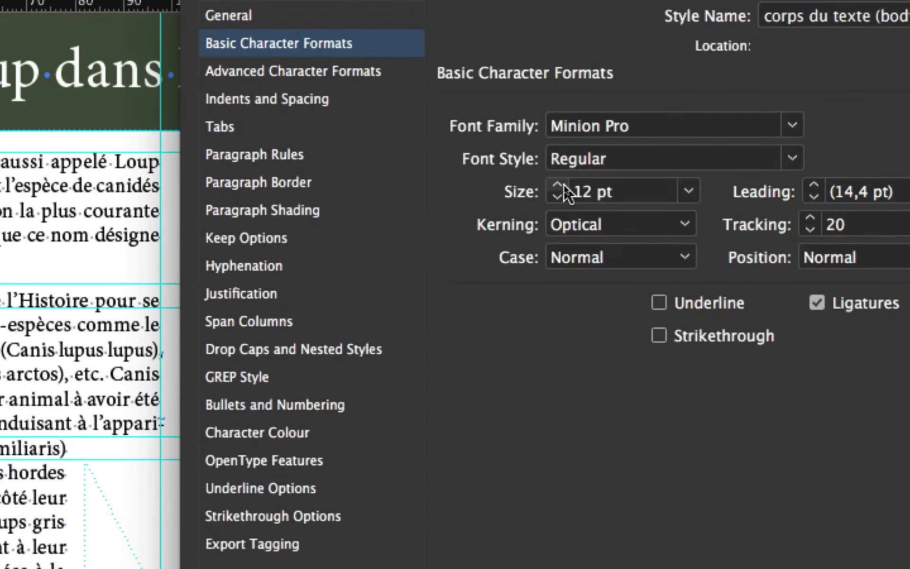
Step: Increase the font size of "corps du texte (body)" to 18 pt and accept the style change
click(558, 186)
click(558, 185)
click(557, 185)
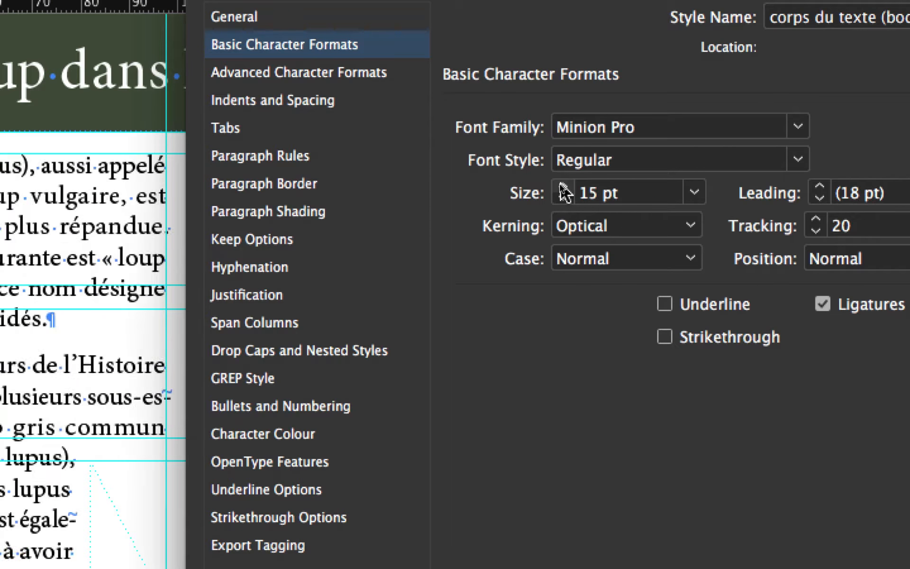
click(561, 186)
click(561, 186)
click(561, 186)
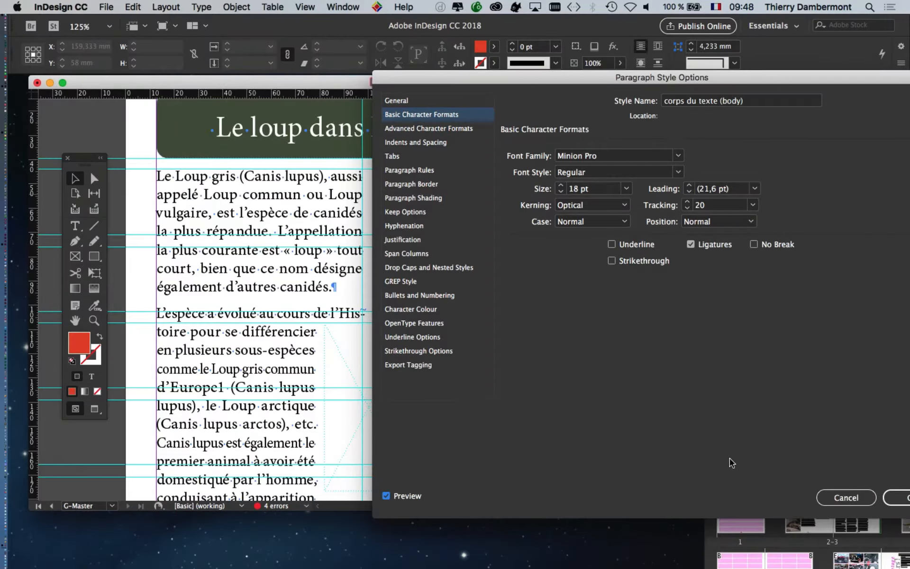
key(Return)
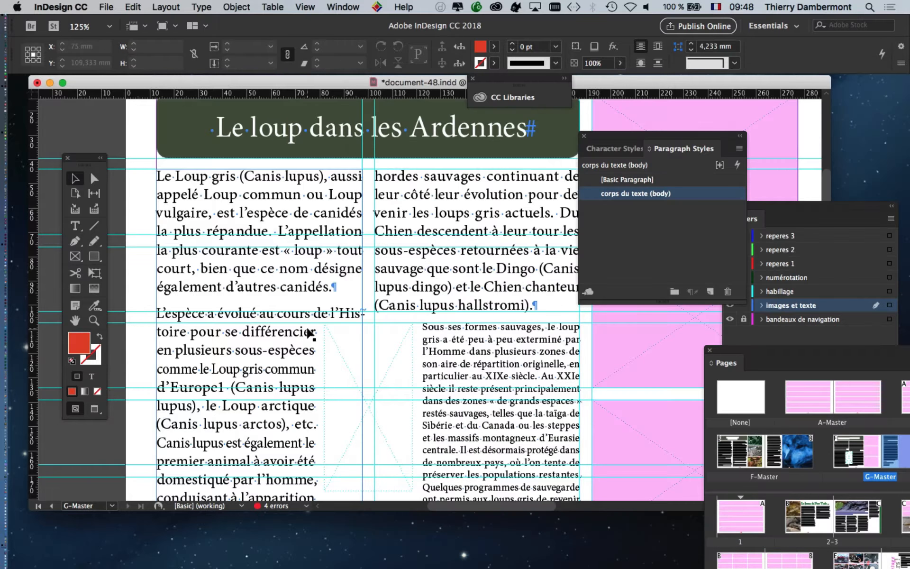
Step: Check the enlarged text in both columns and undo the style's font size change
key(super+minus)
key(super+equal)
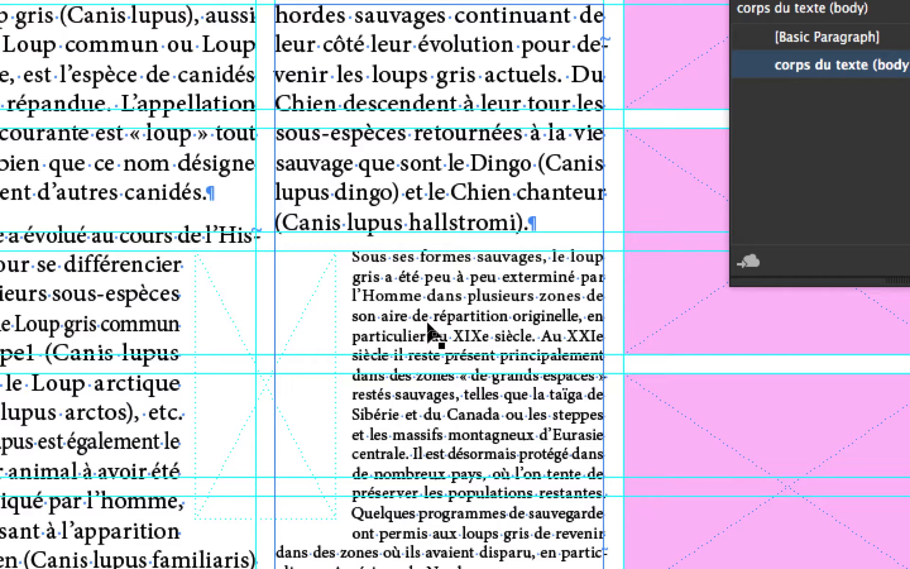
key(super+z)
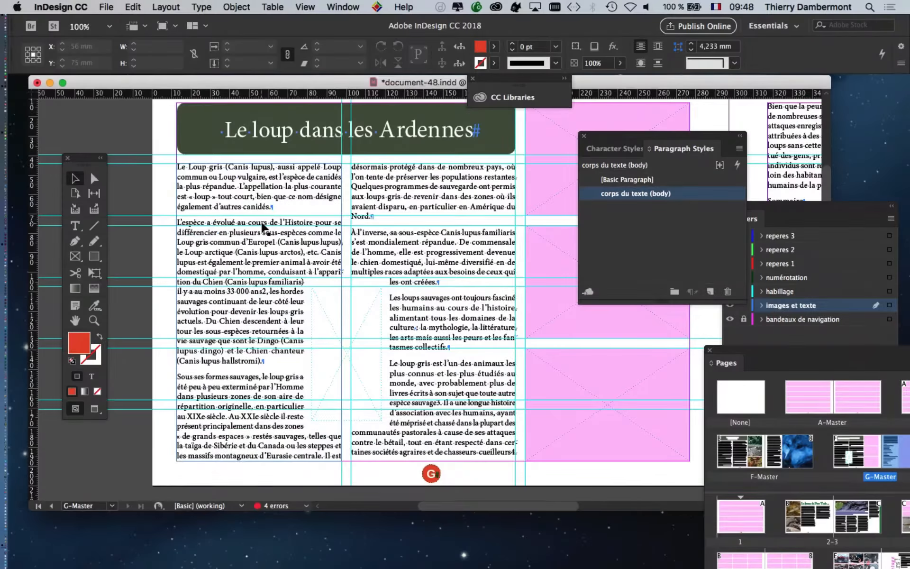
Step: Select the whole threaded text, apply "corps du texte (body)" to it, and deselect, keeping the panels clear of the text
drag(617, 136, 578, 131)
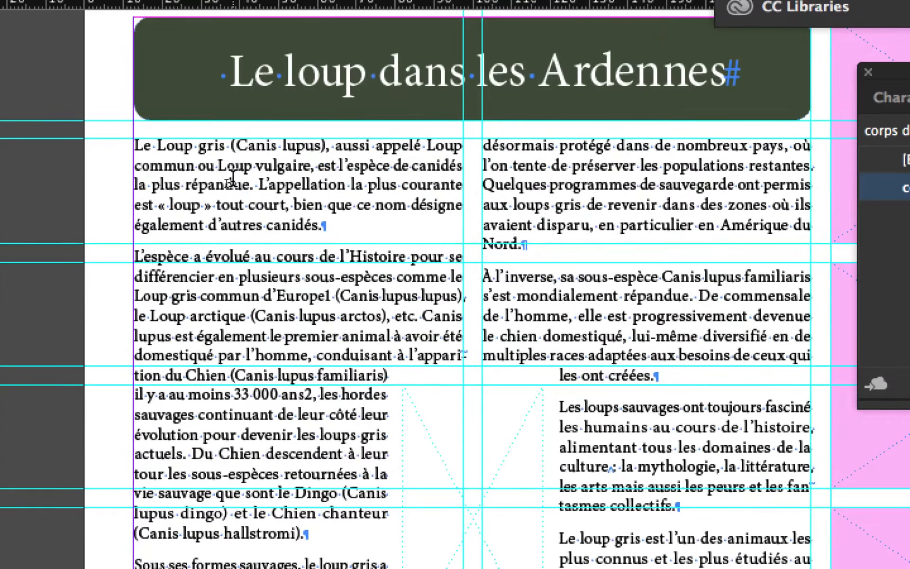
key(super+a)
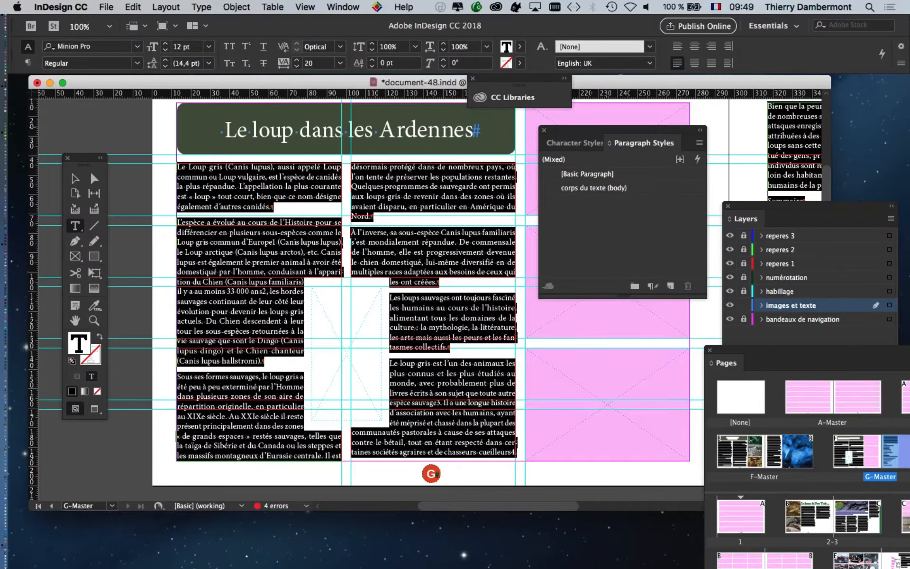
key(super+minus)
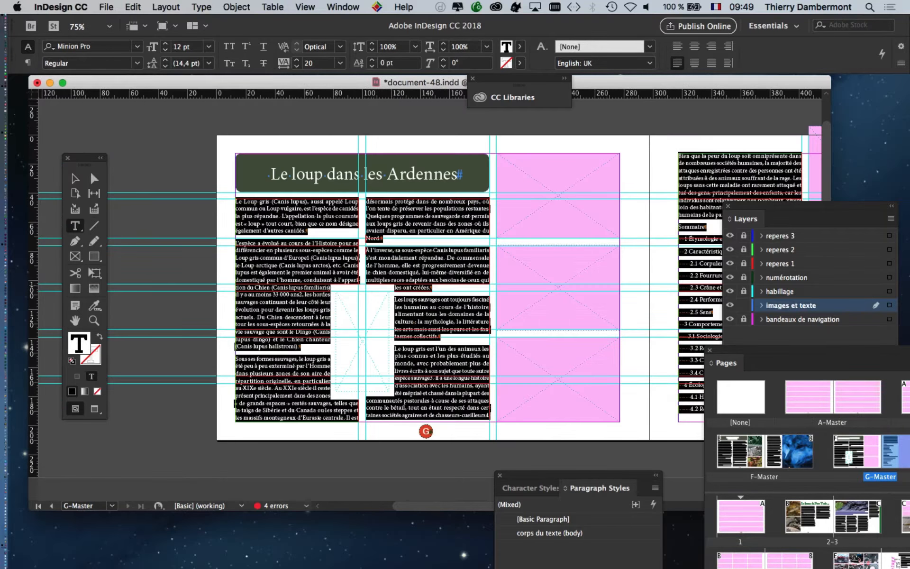
scroll(427, 285, right, 6)
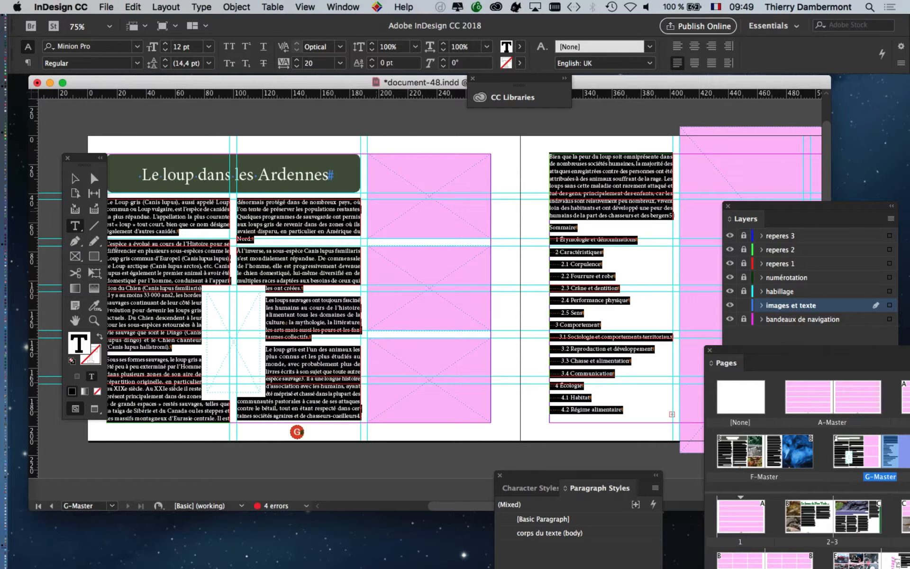
drag(90, 167, 56, 147)
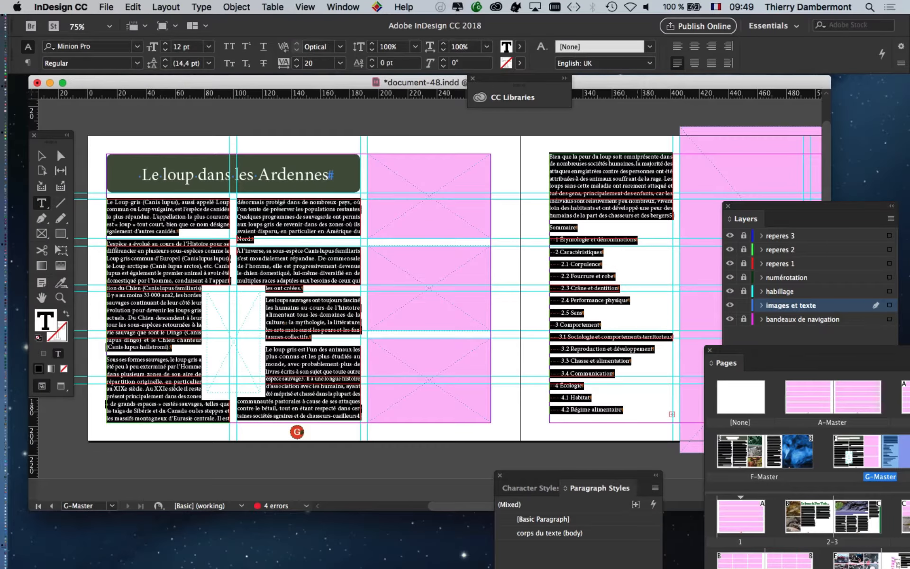
drag(560, 474, 374, 119)
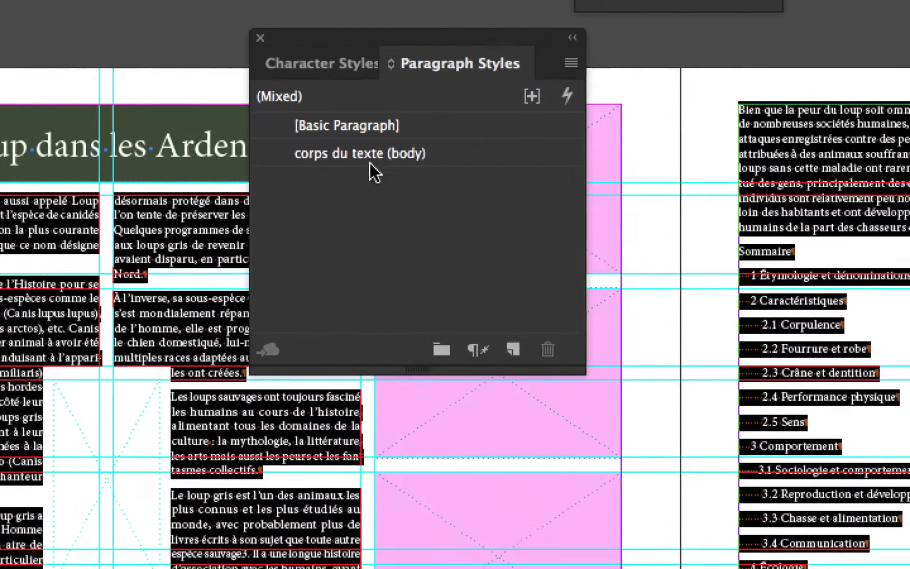
click(444, 239)
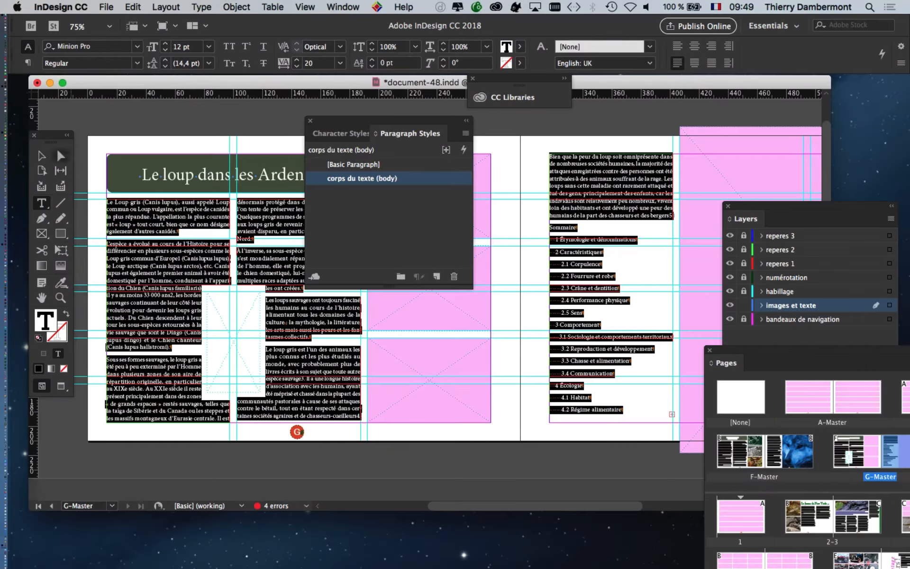
click(57, 151)
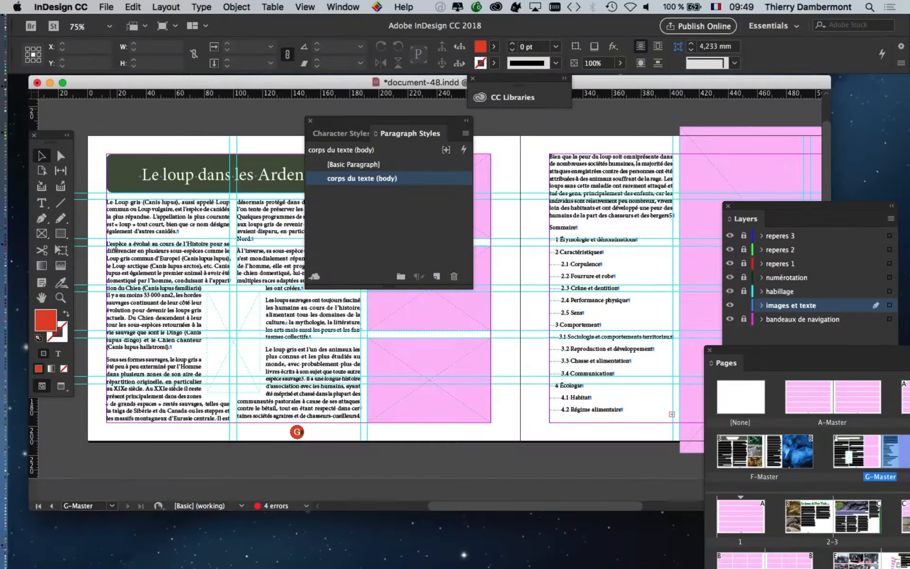
Step: Open the font family setting in the Basic Character Formats of "corps du texte (body)", keeping the two text columns uncovered
drag(388, 121, 550, 279)
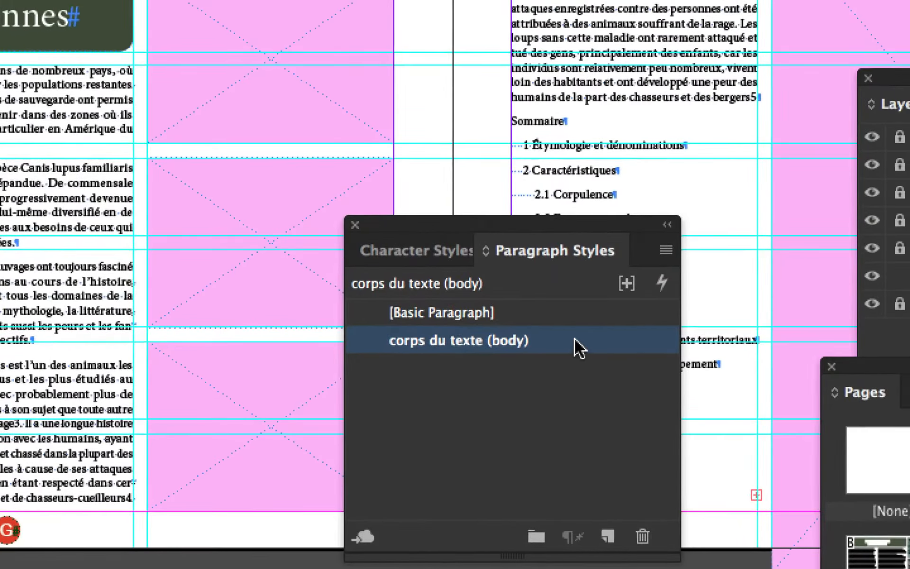
double_click(569, 338)
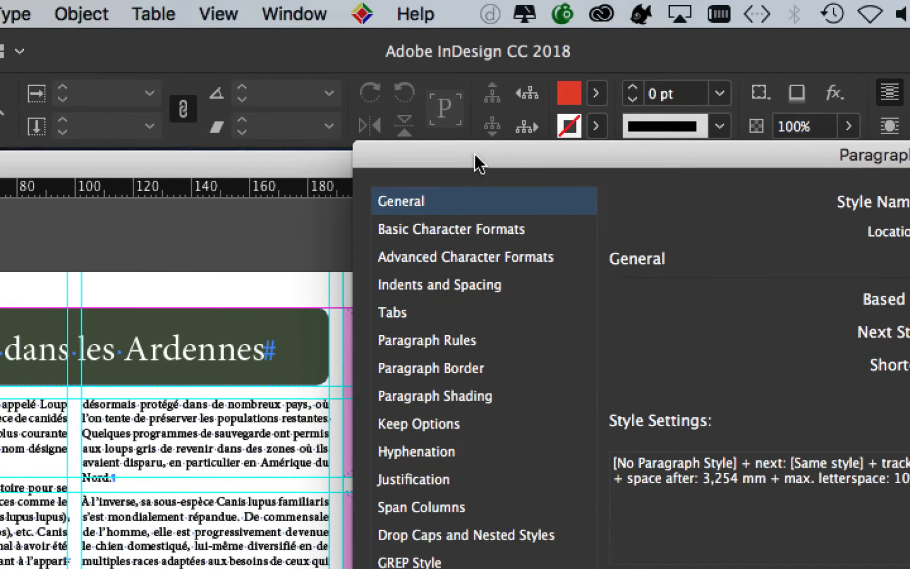
drag(474, 154, 399, 254)
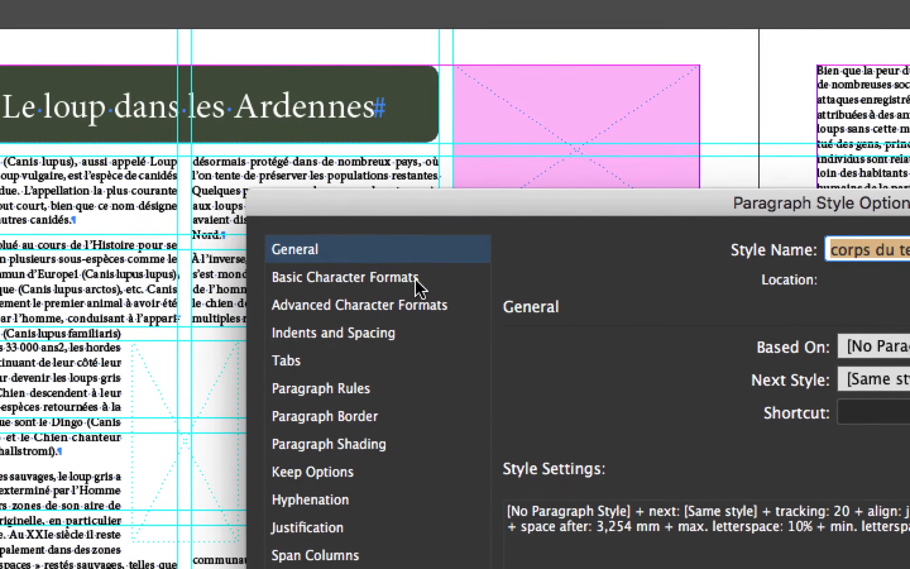
click(441, 328)
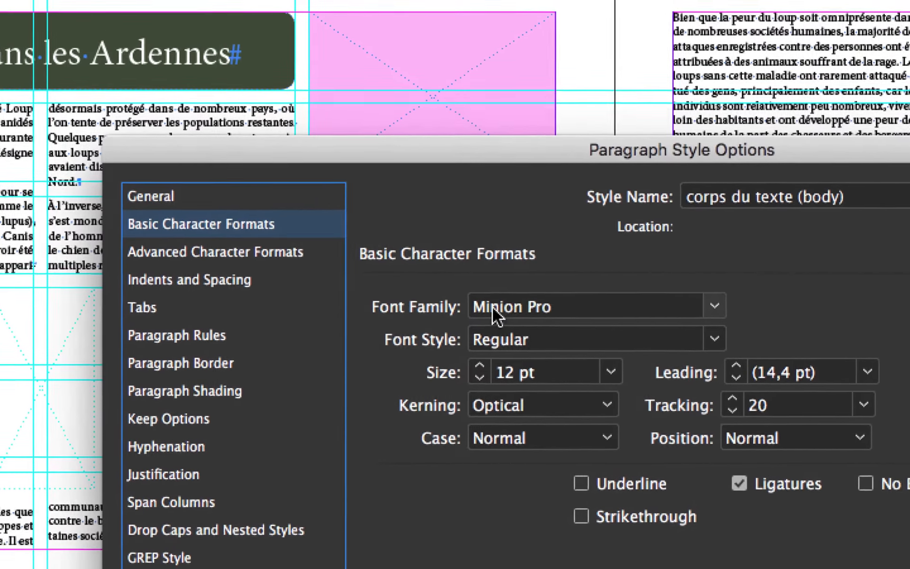
click(546, 265)
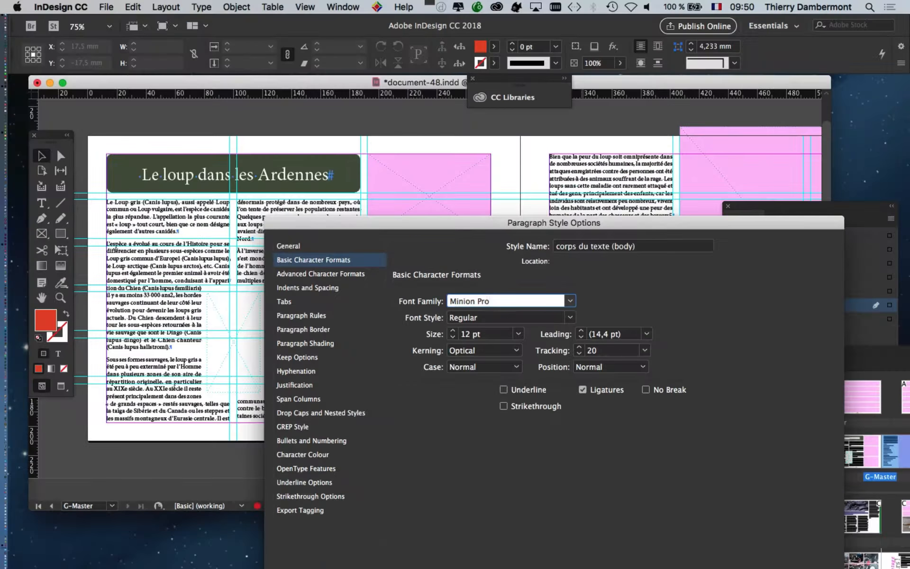
drag(554, 223, 650, 111)
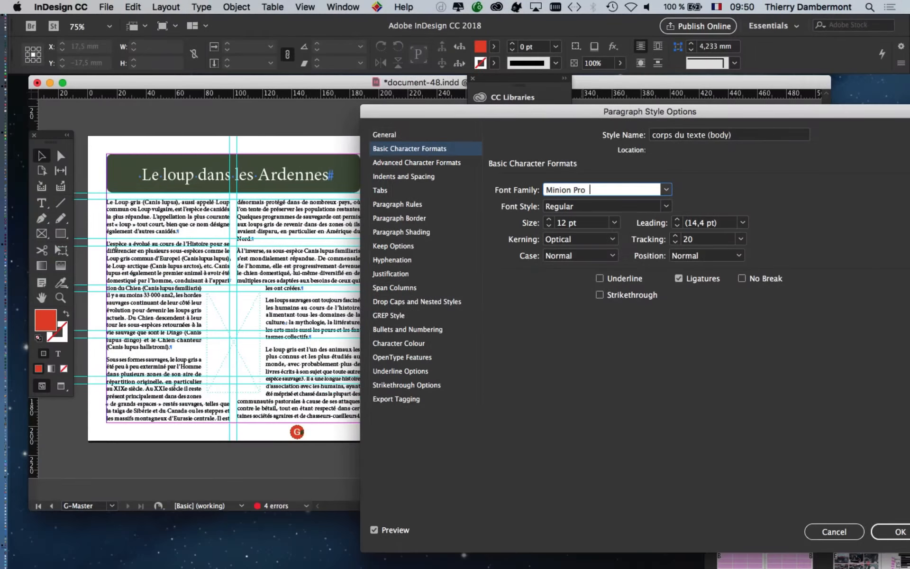
Step: Try successive font families for the style, from Apple Chancery through Abadi MT Condensed Extra Bold to Academy Engraved LET
key(Up)
key(Up)
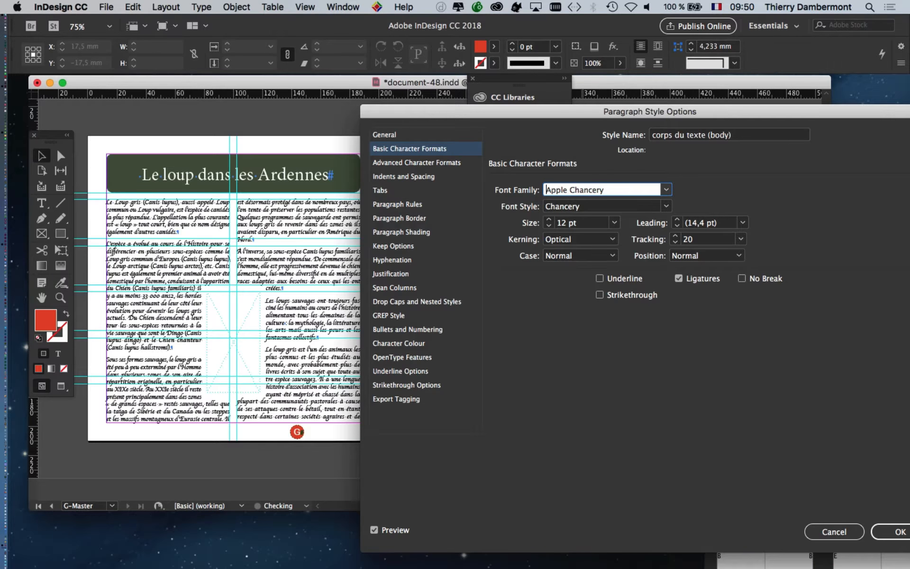
key(Down)
key(Down)
key(Down)
key(Down)
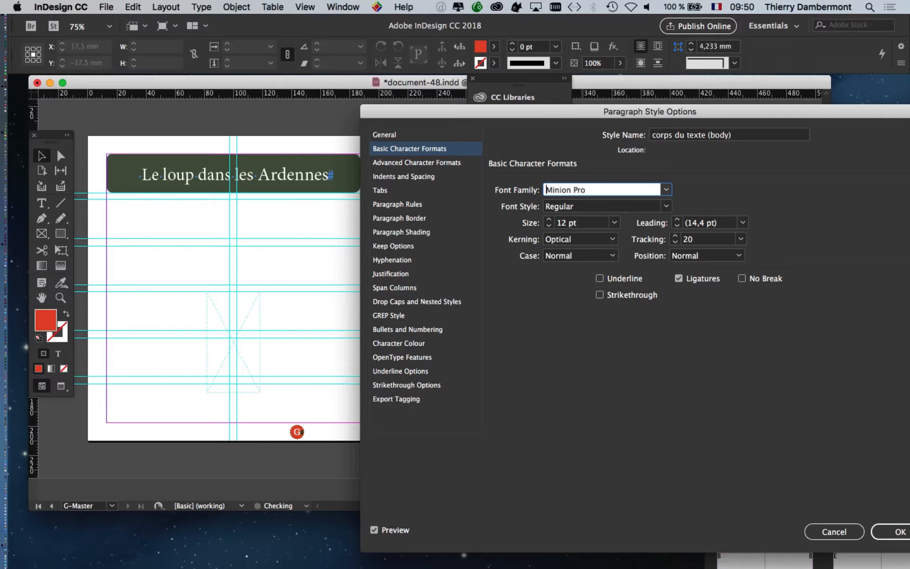
key(Down)
key(Down)
key(Down)
key(Down)
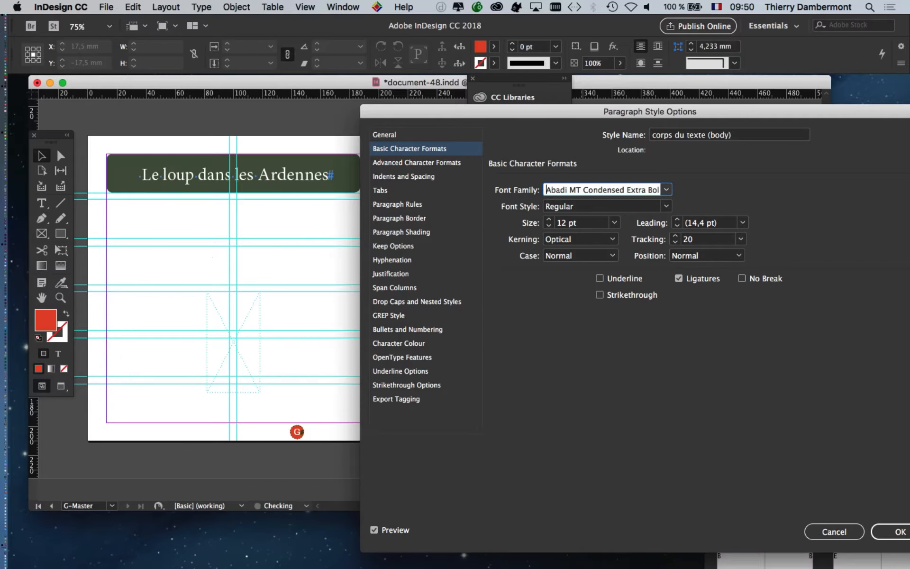
key(Down)
key(Down)
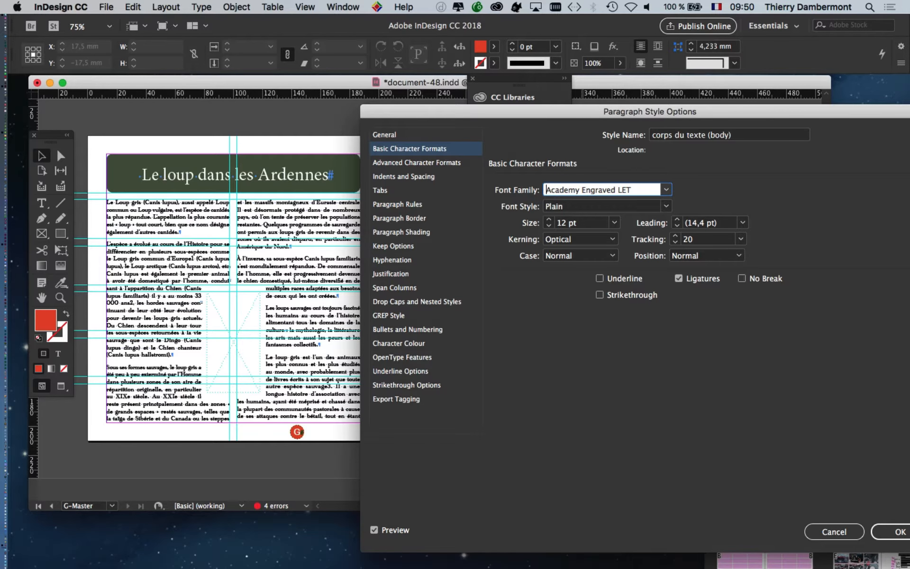
Step: Try Myriad Pro as the style's font family and cancel the style changes
drag(650, 111, 594, 104)
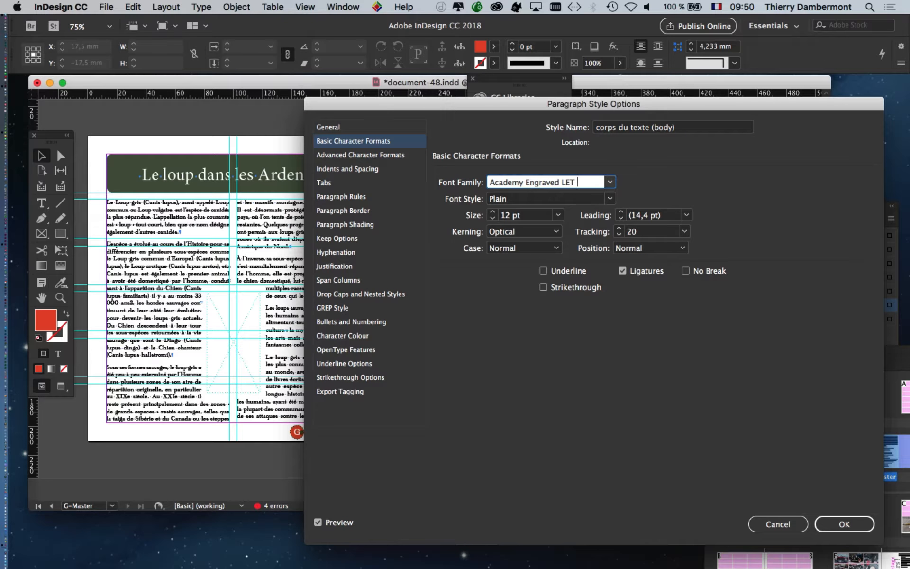
key(Up)
key(Up)
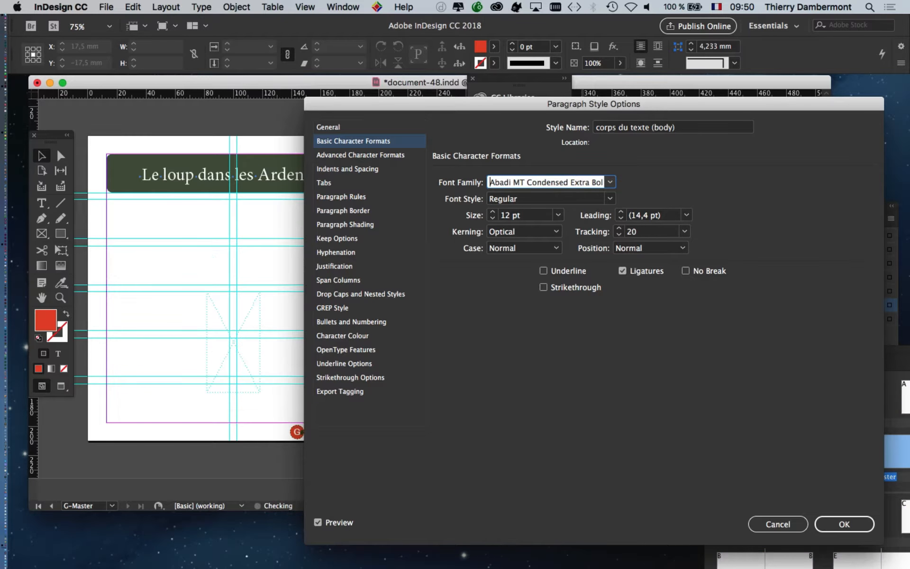
key(Up)
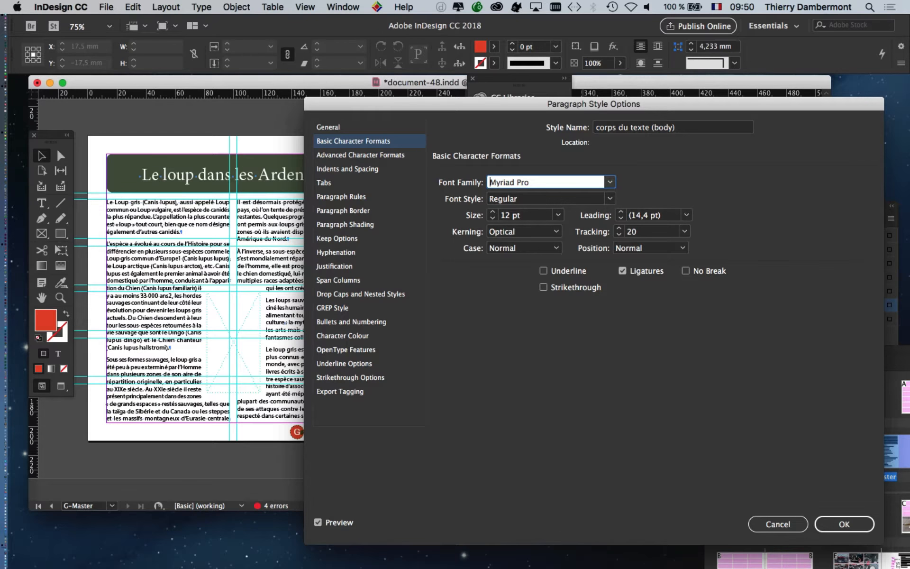
key(Escape)
Step: Reopen the options of the "corps du texte (body)" paragraph style at the font family in Basic Character Formats
key(super+equal)
key(super+equal)
key(super+equal)
key(super+equal)
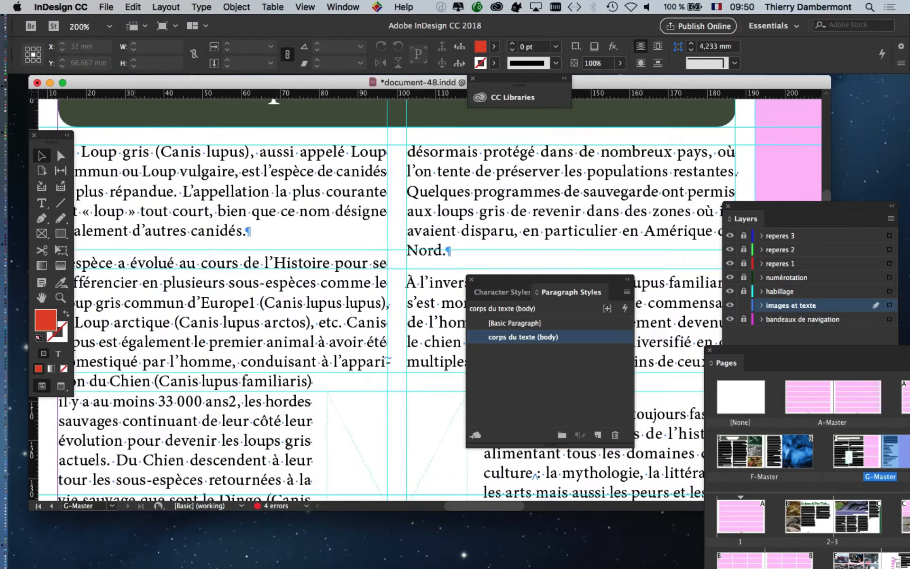
double_click(523, 337)
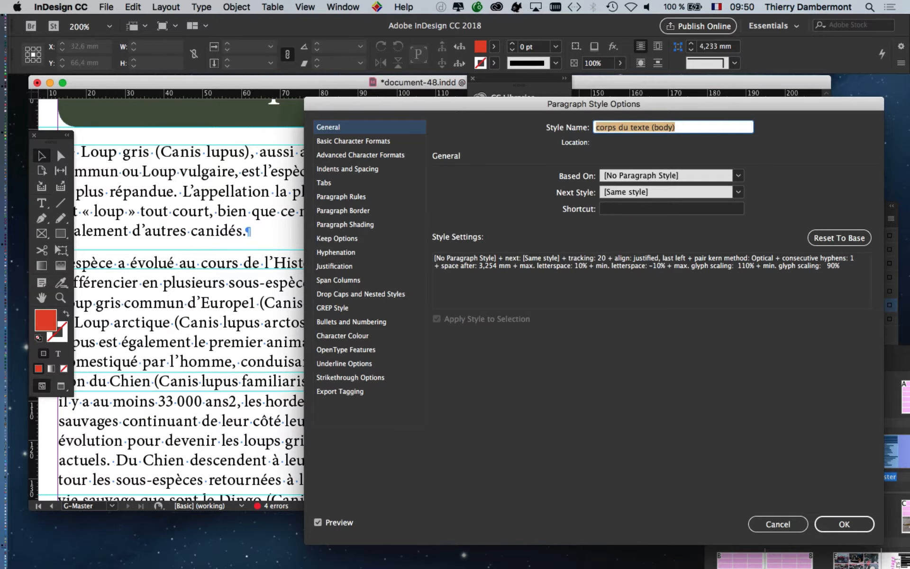
click(353, 141)
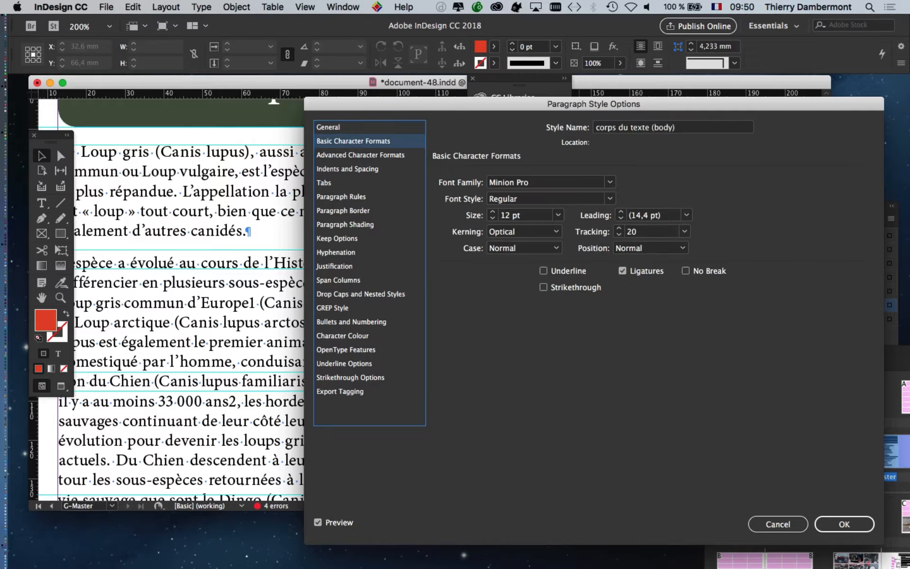
click(675, 128)
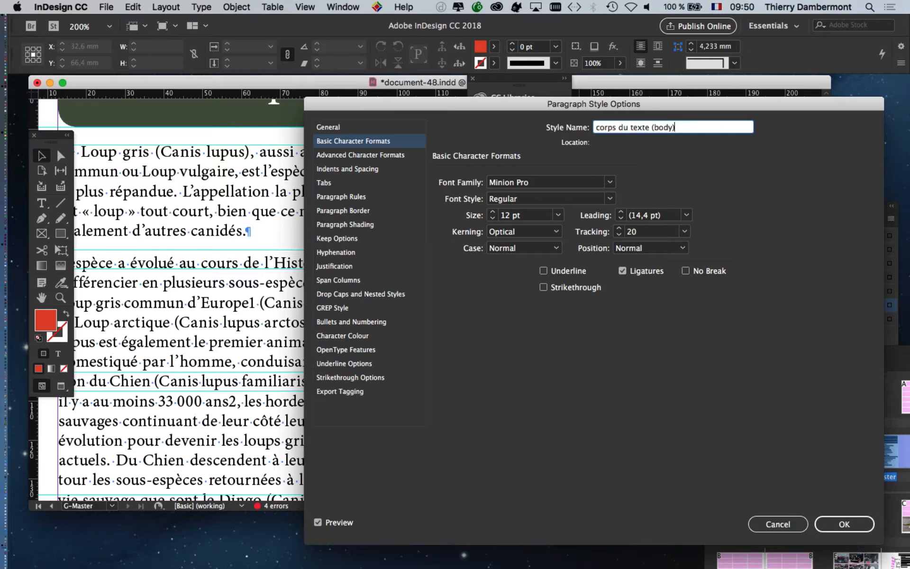
click(536, 185)
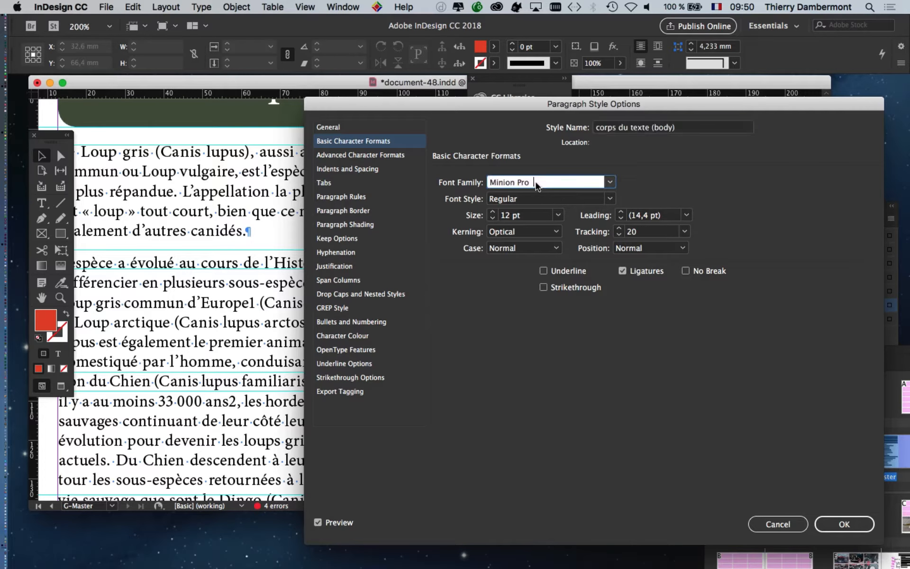
Step: Try Apple Chancery as the style's font family, compare it with the text columns, and cancel the style changes
key(Up)
key(Up)
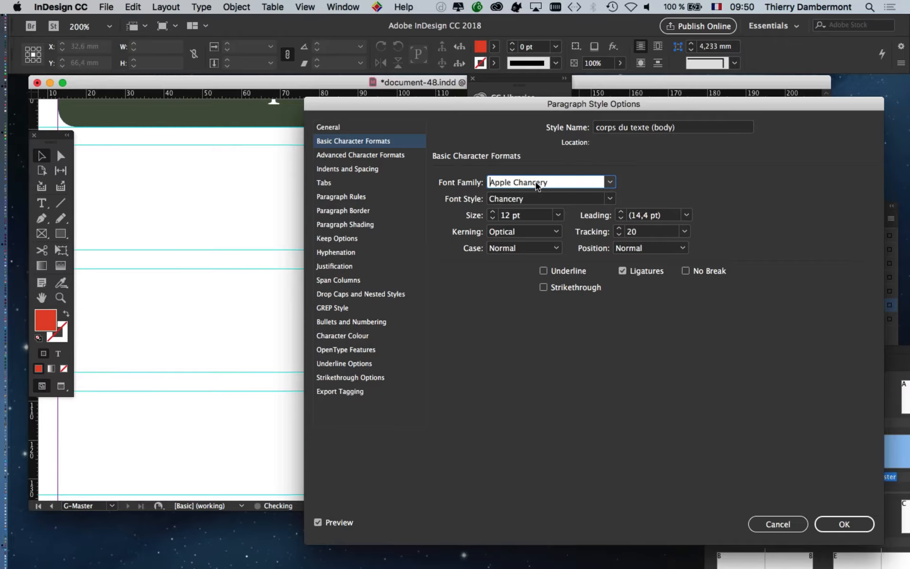
drag(397, 105, 634, 164)
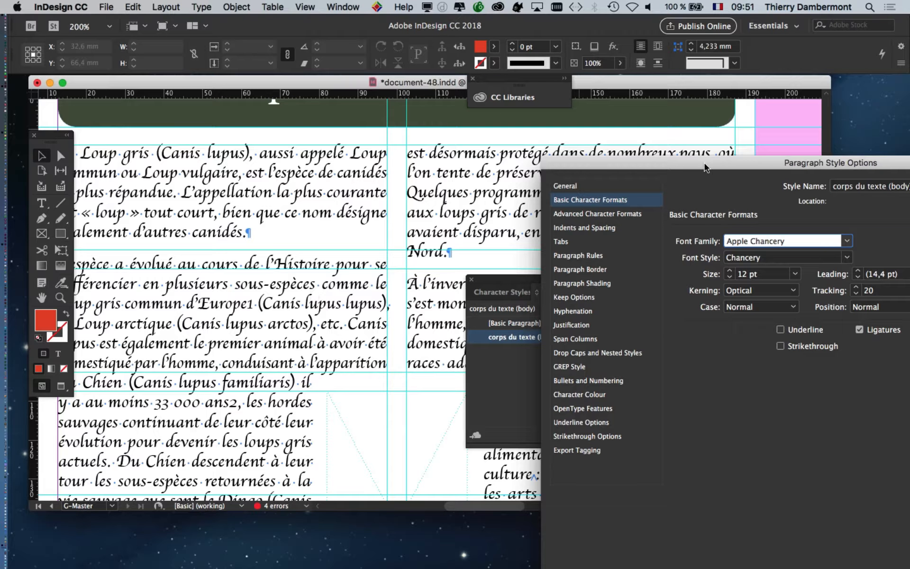
drag(706, 167, 390, 109)
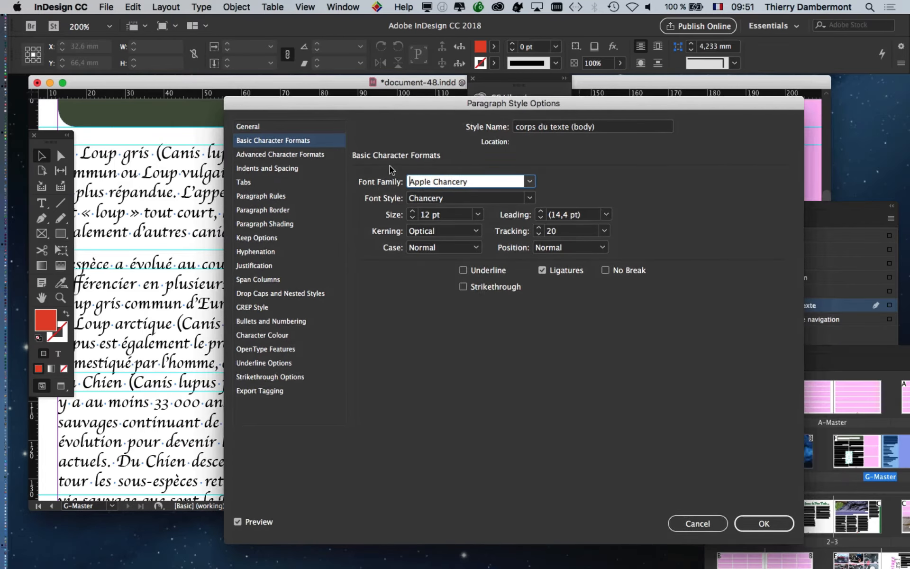
click(707, 526)
Step: Select both body text frames below the "Le loup dans les Ardennes" title, keeping the panels clear of the columns
scroll(314, 314, down, 1)
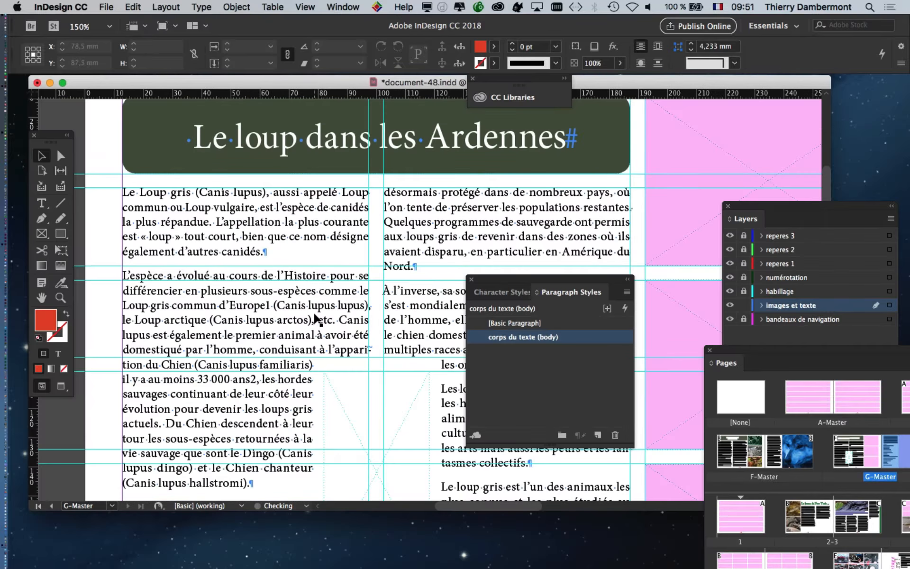
scroll(315, 320, down, 1)
drag(488, 283, 685, 269)
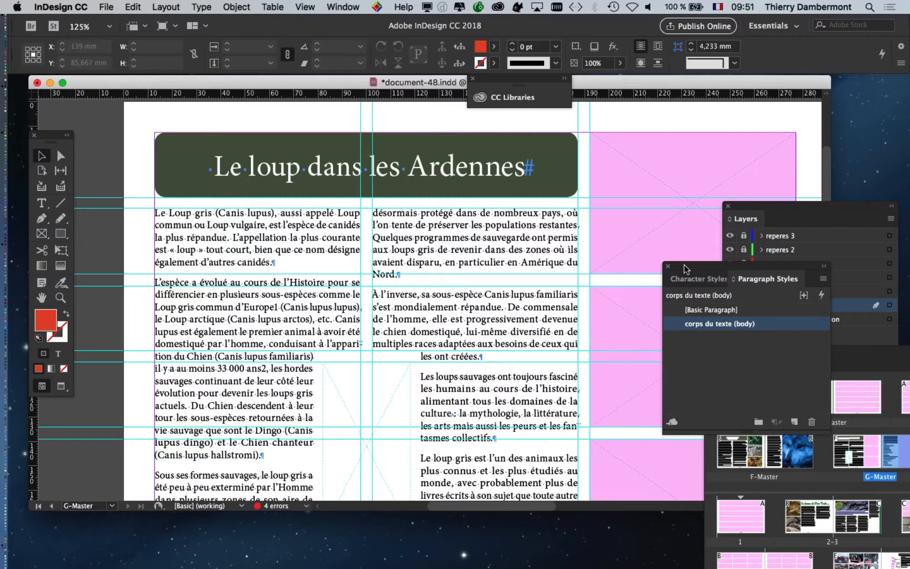
click(210, 268)
shift+click(445, 261)
drag(56, 137, 154, 109)
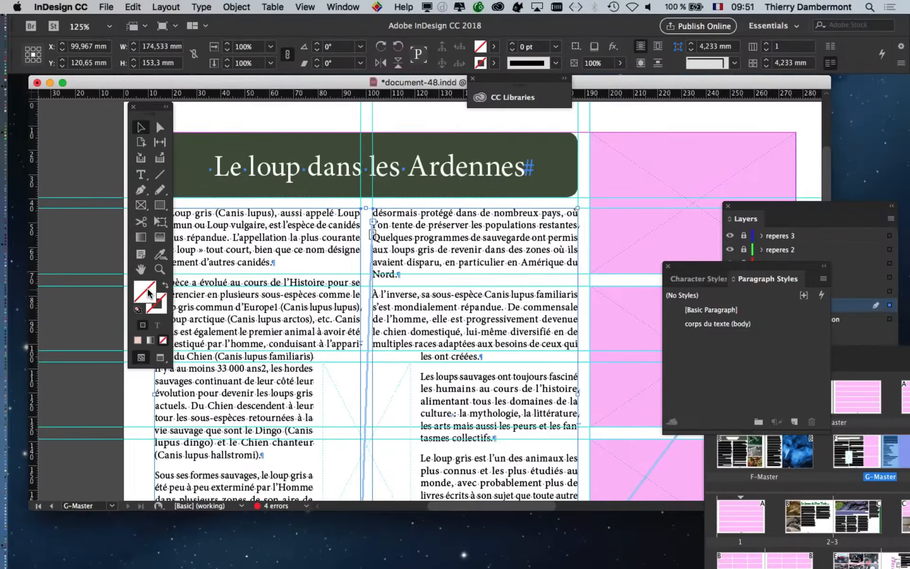
drag(147, 109, 81, 115)
Step: Display the colour swatches for the selected text frames
click(338, 7)
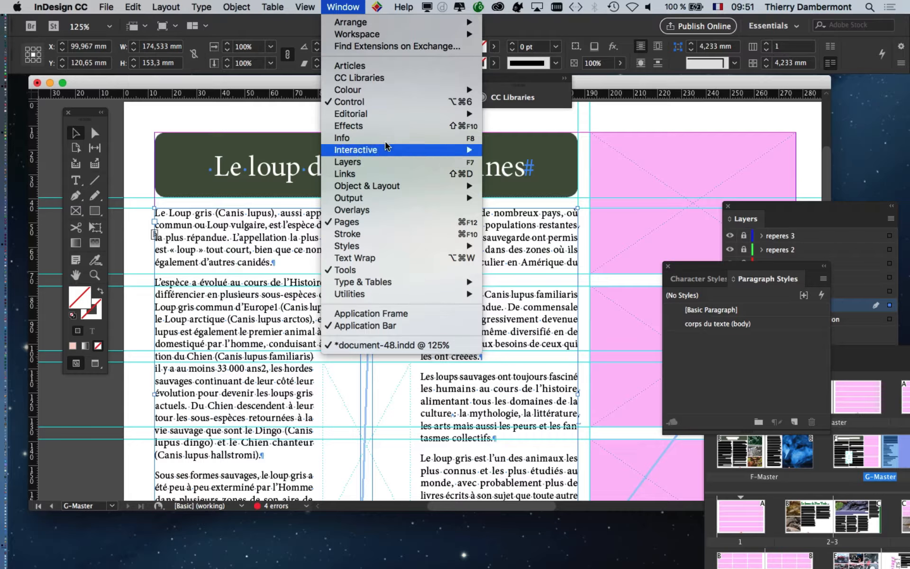
mouse_move(386, 90)
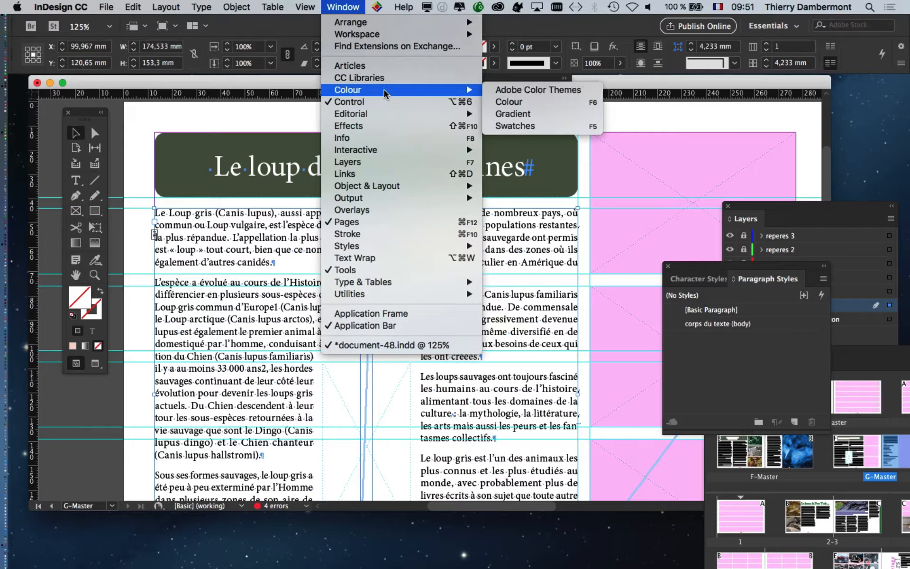
click(574, 125)
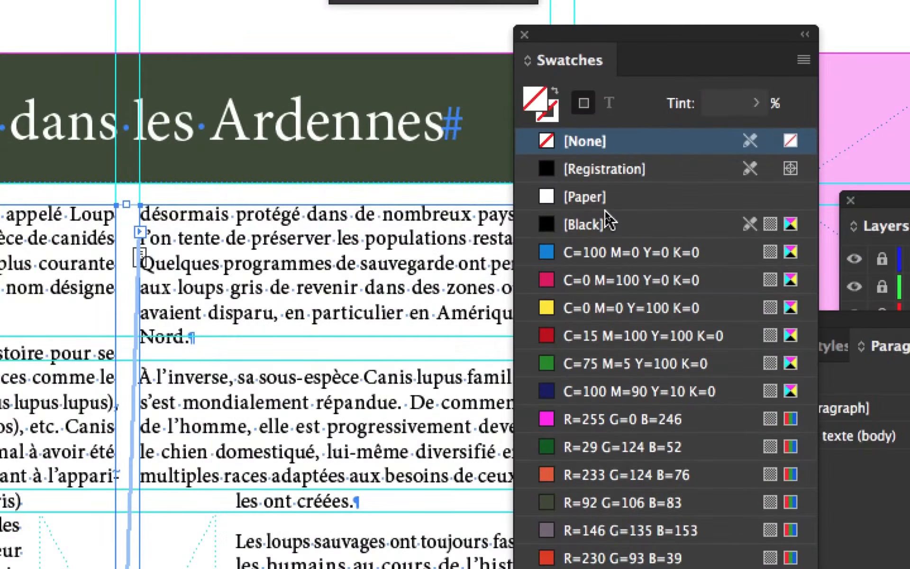
Step: Fill both linked body text frames with the [Black] swatch and raise its tint to full strength
click(618, 218)
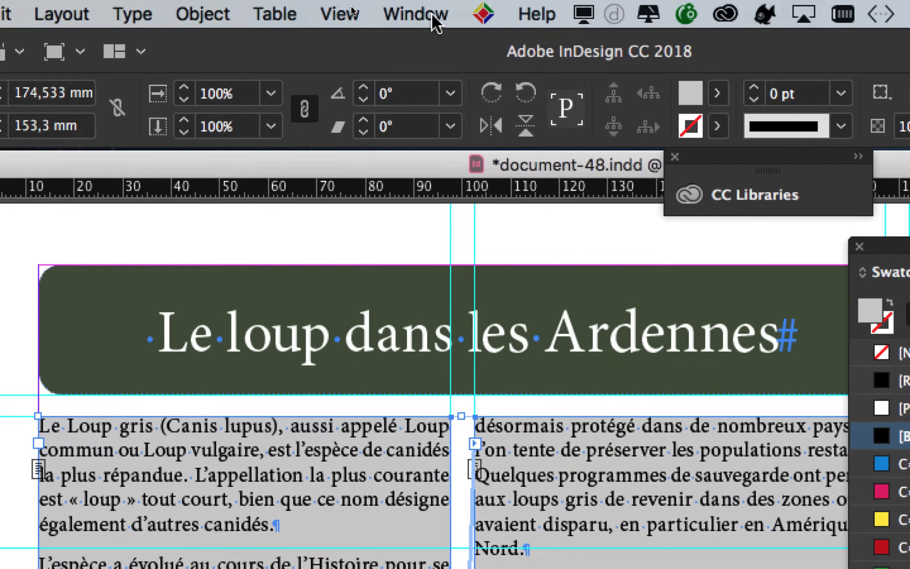
click(429, 14)
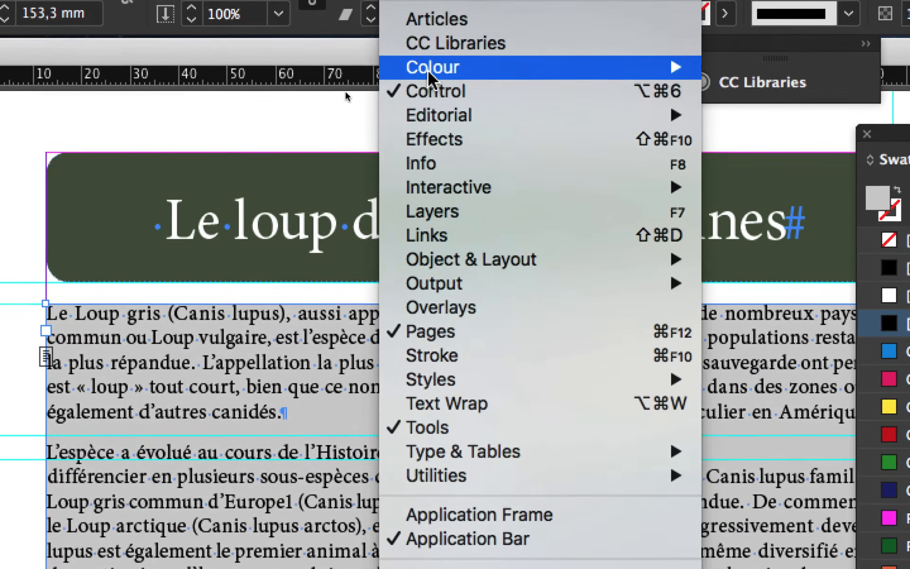
mouse_move(429, 126)
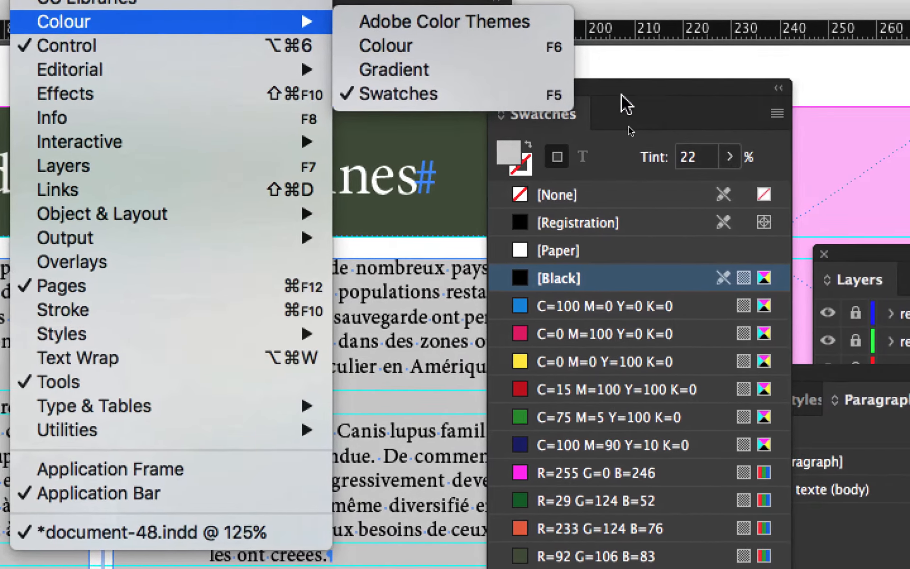
click(710, 90)
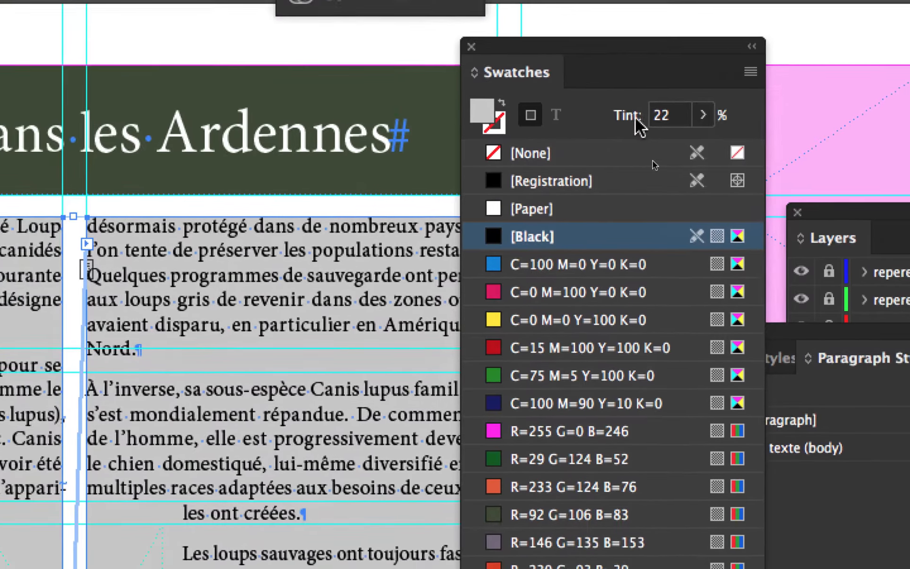
click(724, 162)
drag(617, 193, 726, 189)
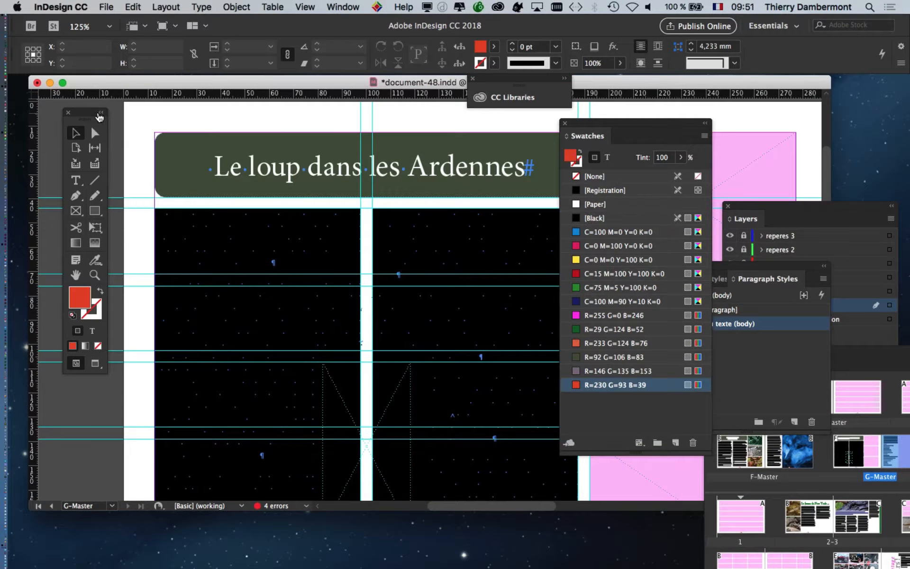
Step: Set the character colour of the "corps du texte (body)" paragraph style to [Paper]
drag(90, 124, 57, 132)
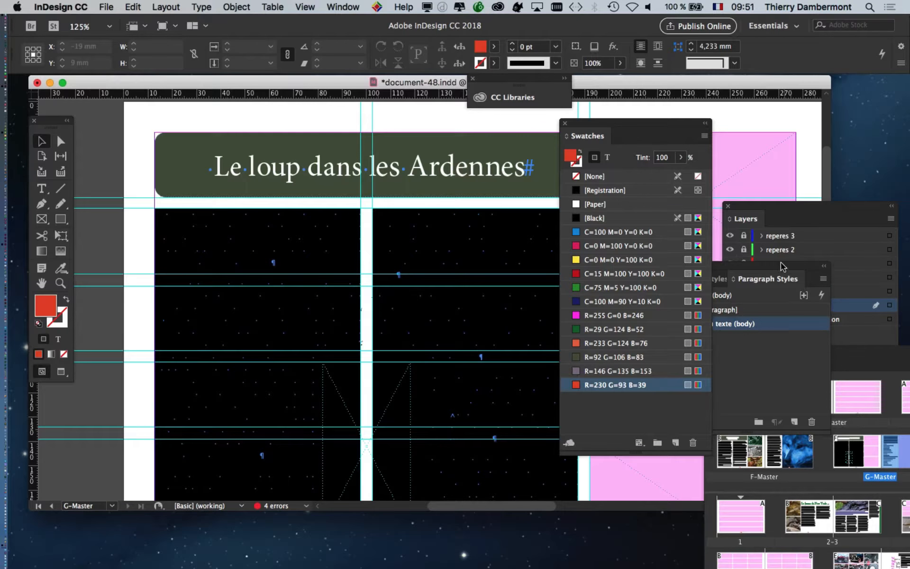
drag(782, 267, 448, 219)
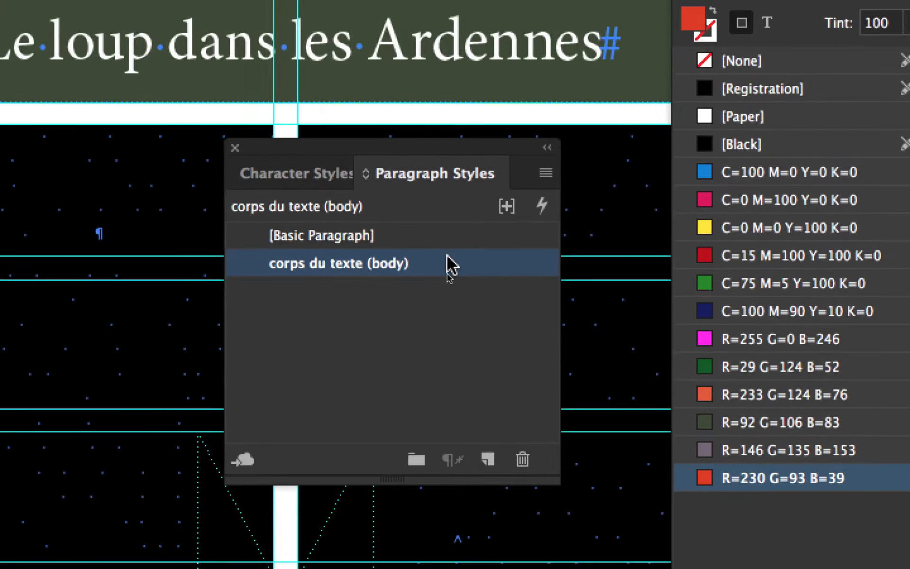
double_click(448, 337)
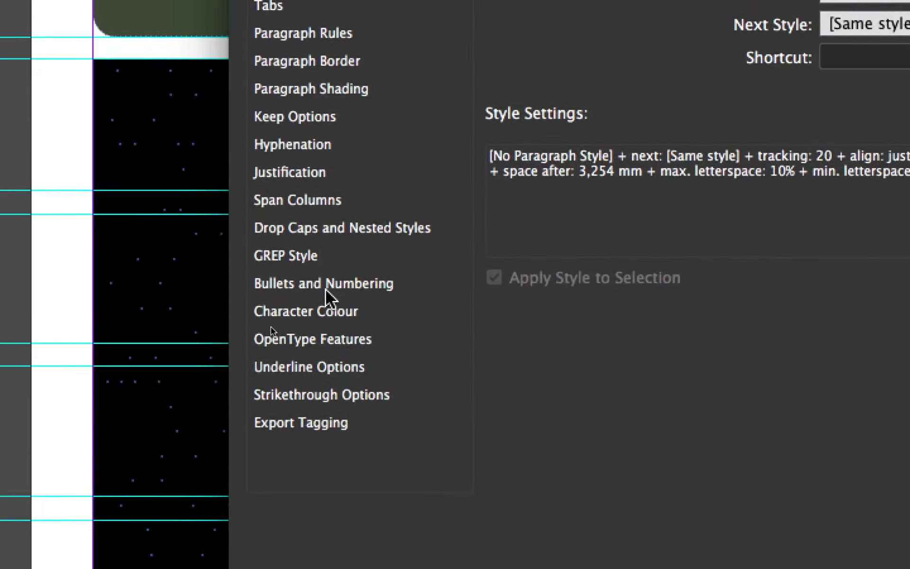
click(353, 311)
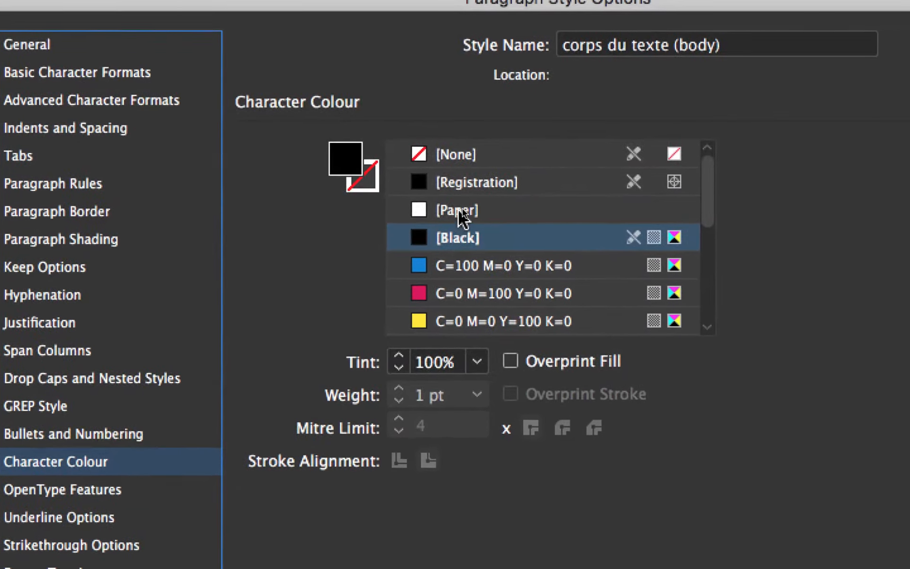
click(712, 63)
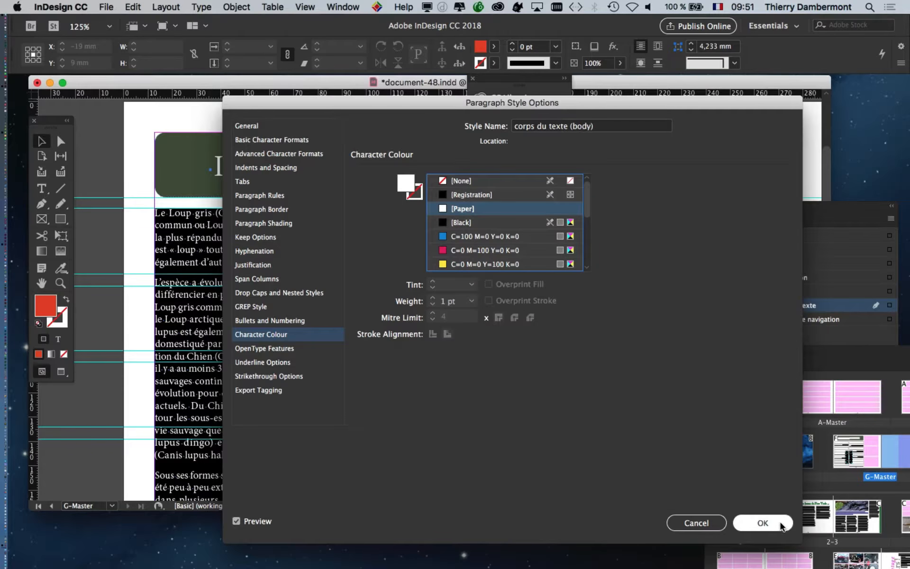
click(763, 525)
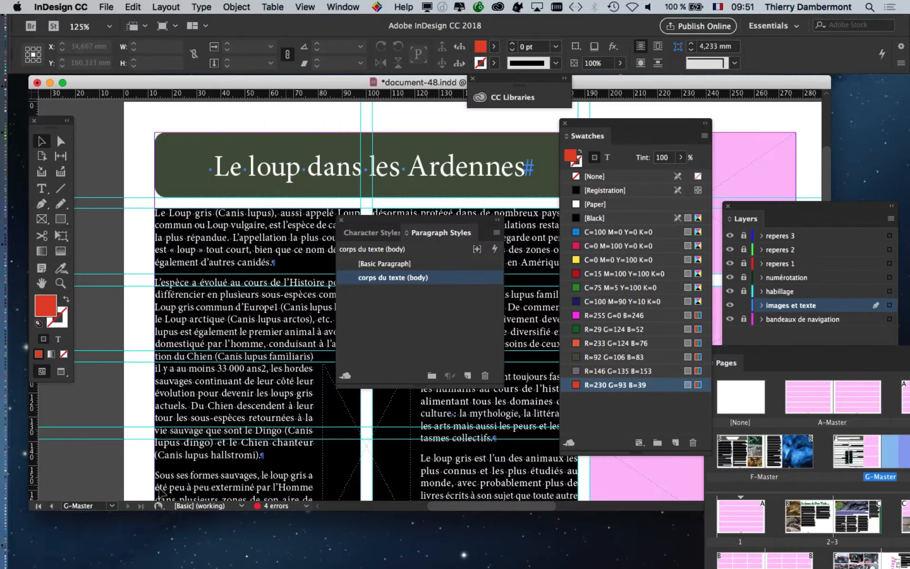
Step: Close the Paragraph Styles and Swatches panels, and show the page in preview mode in a taller document window
click(341, 220)
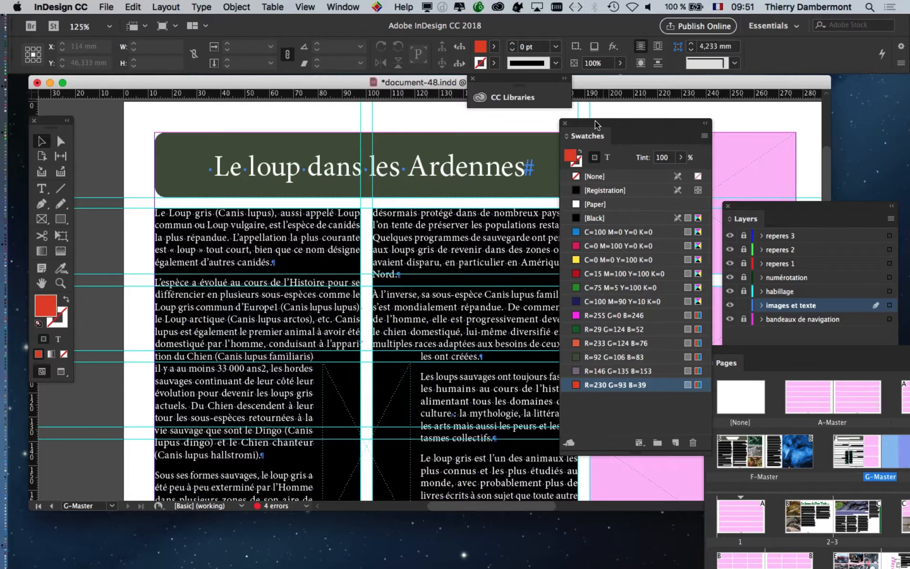
click(565, 123)
scroll(466, 250, up, 3)
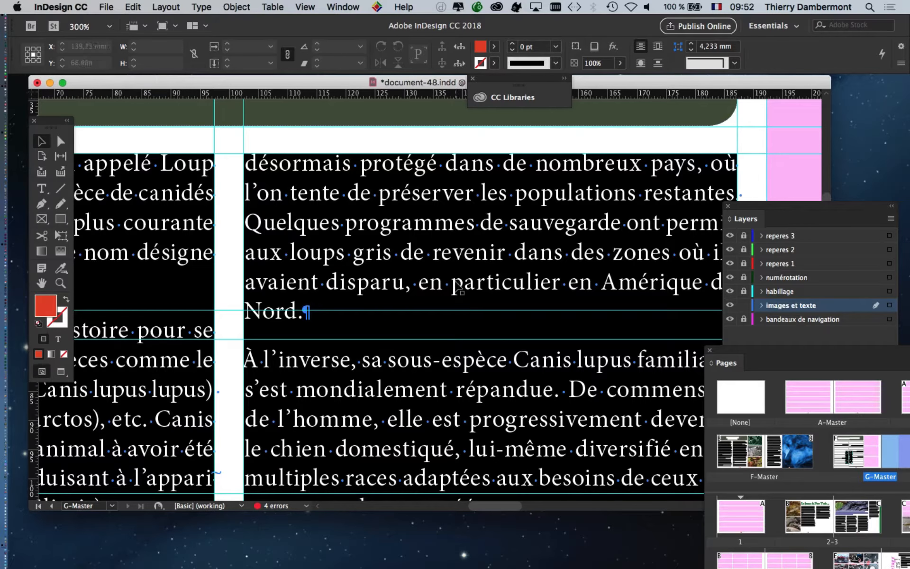
key(super+minus)
key(super+minus)
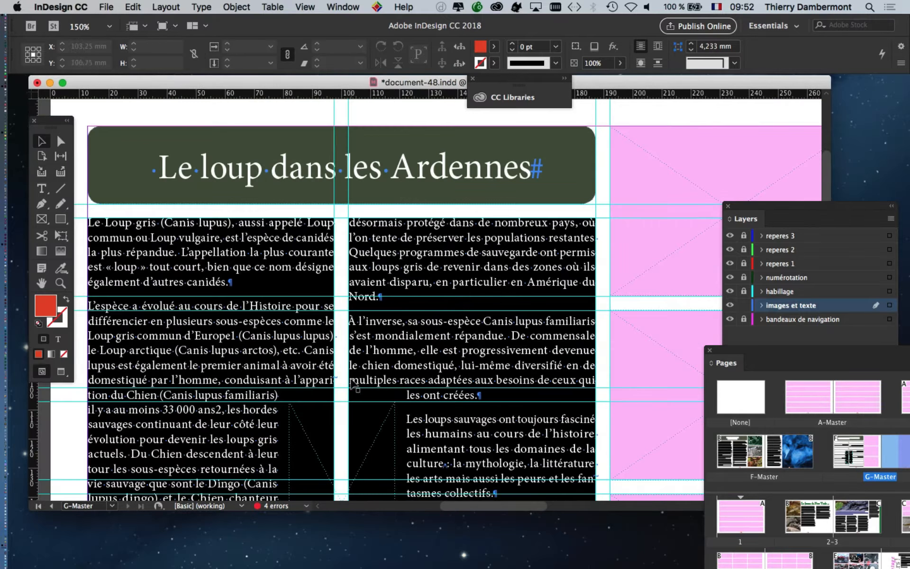
key(w)
key(super+minus)
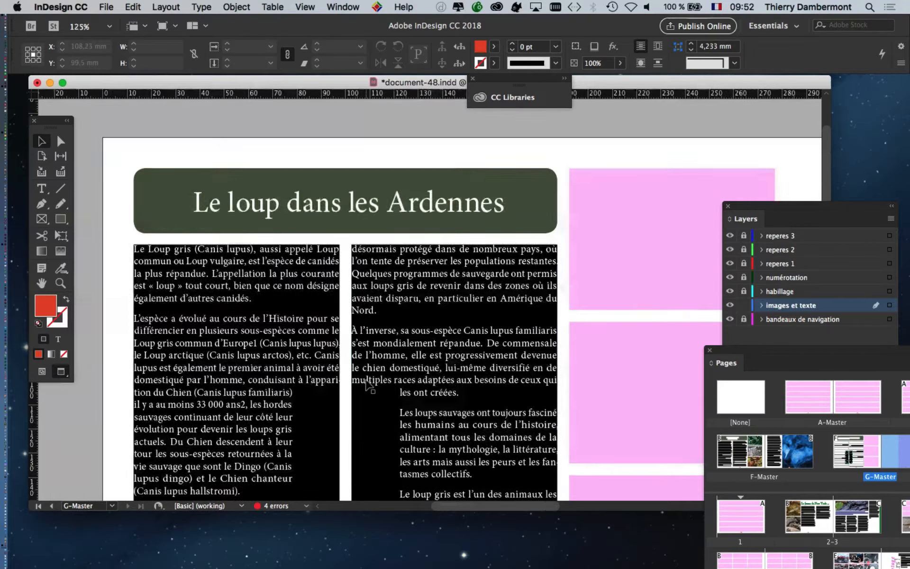
scroll(483, 510, down, 5)
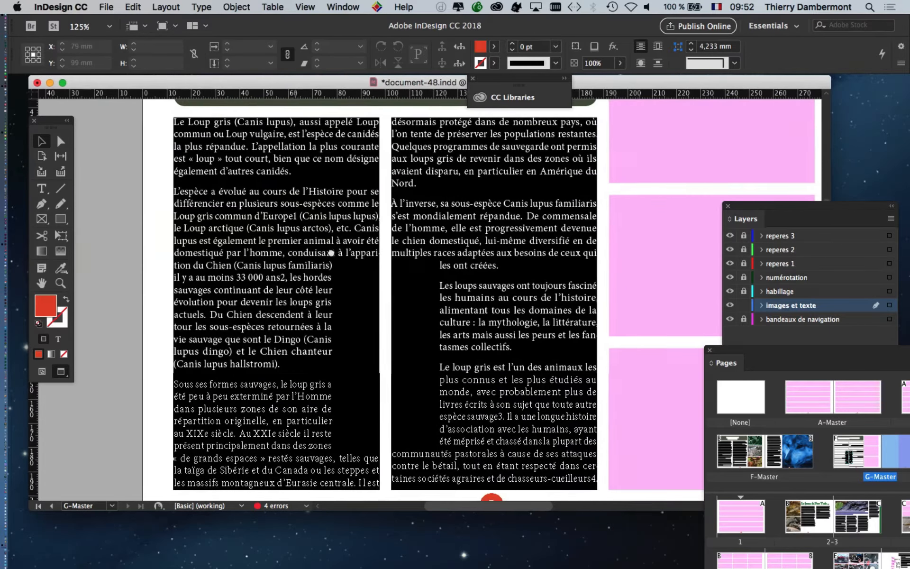
drag(568, 510, 565, 568)
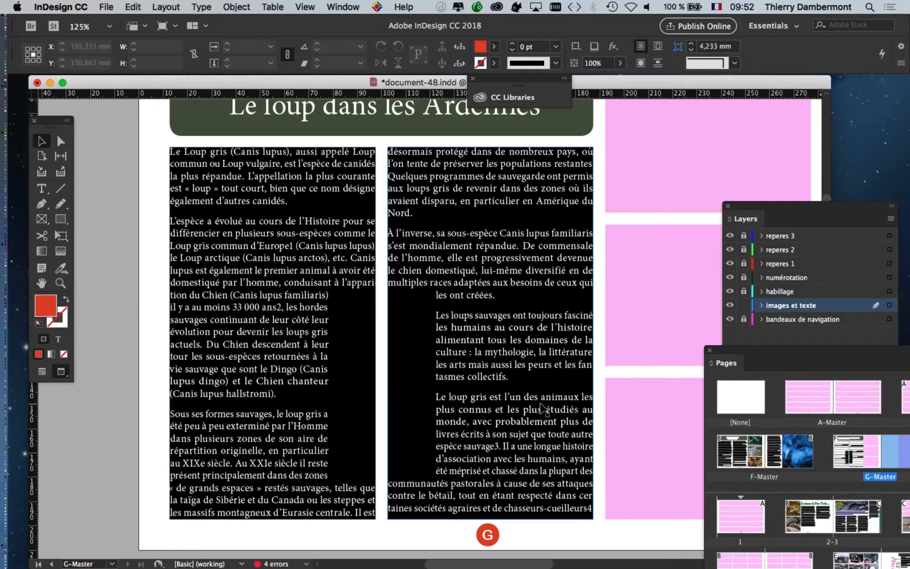
Step: Set an inset spacing of 6 mm on all sides of both body text frames, with the preview turned on
click(344, 252)
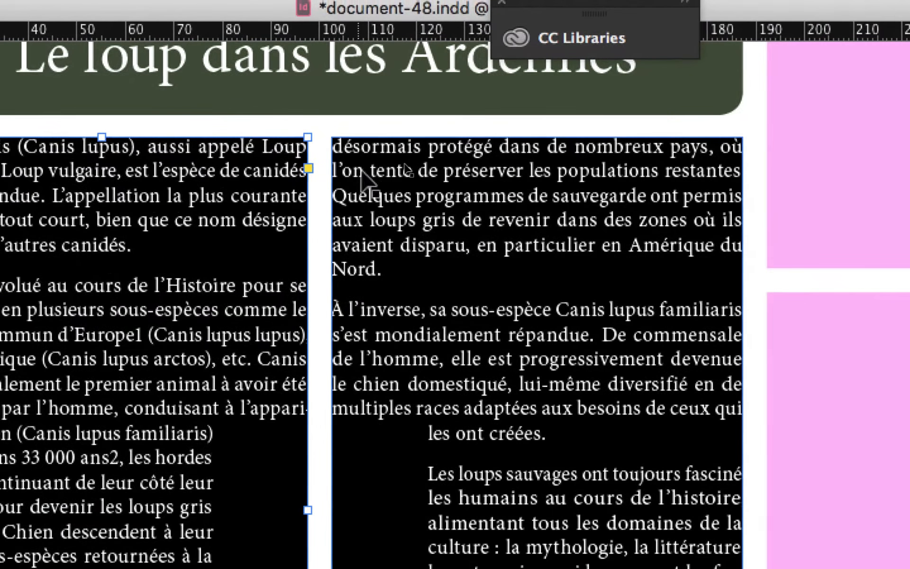
click(363, 172)
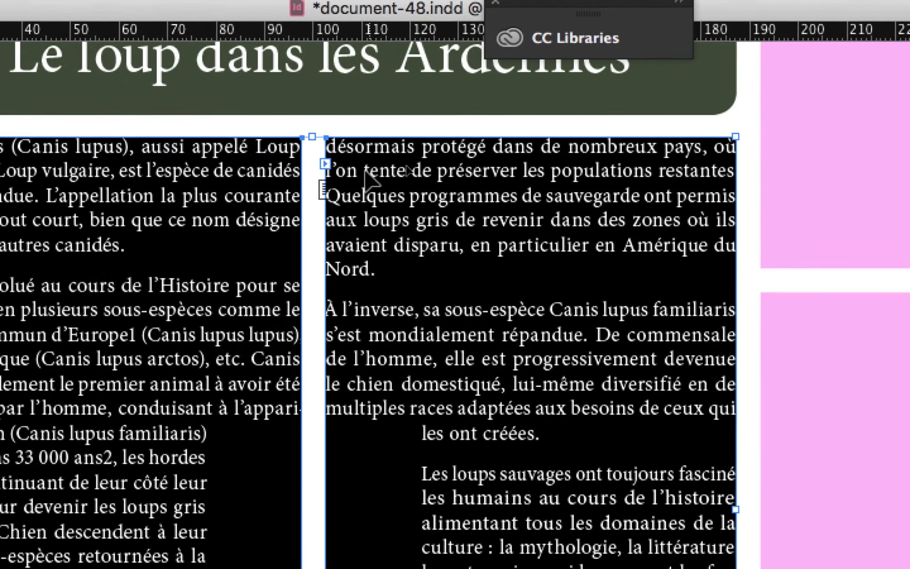
key(super+b)
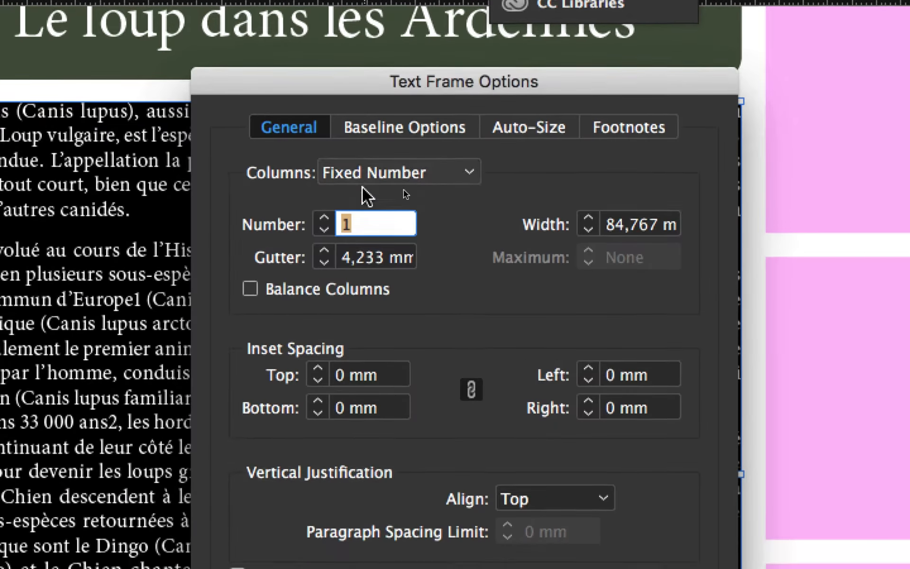
click(347, 255)
click(348, 256)
click(349, 256)
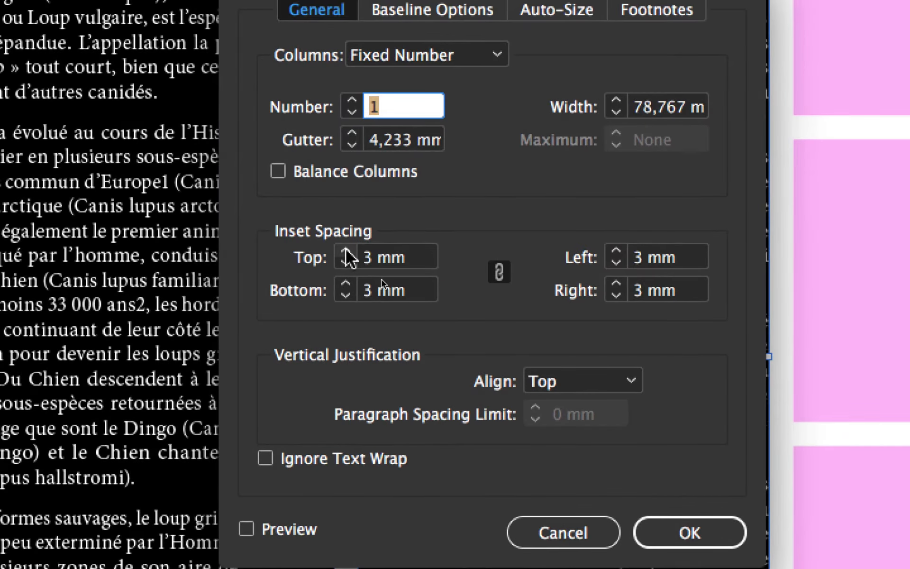
click(303, 529)
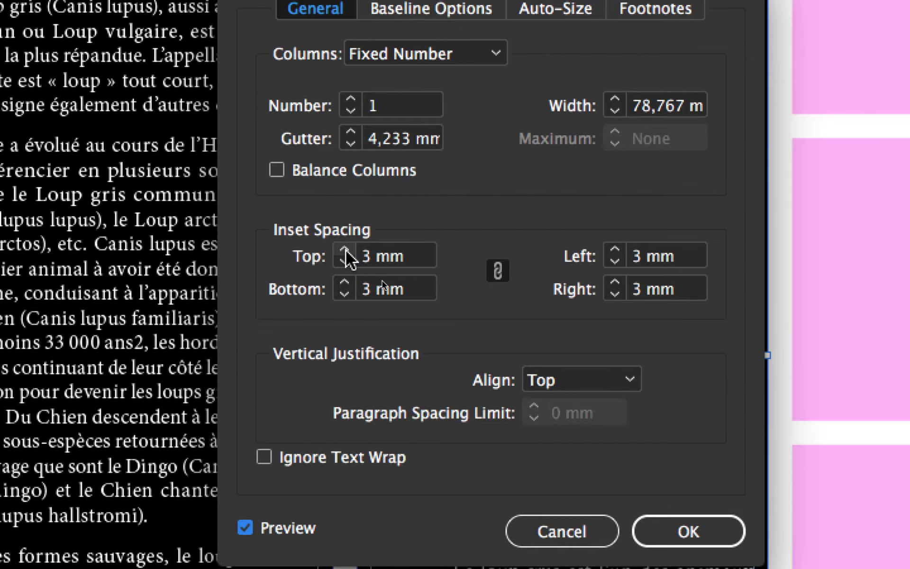
click(507, 300)
click(346, 252)
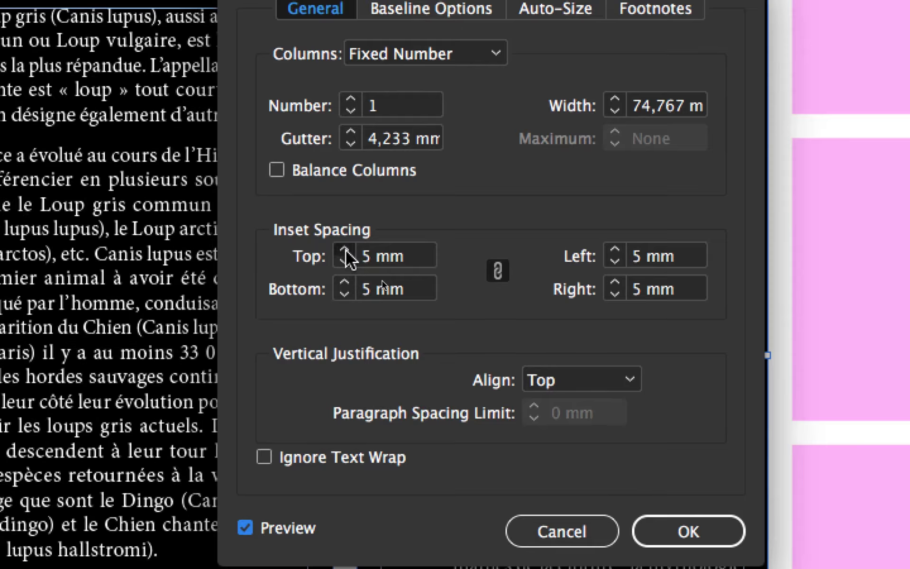
click(346, 253)
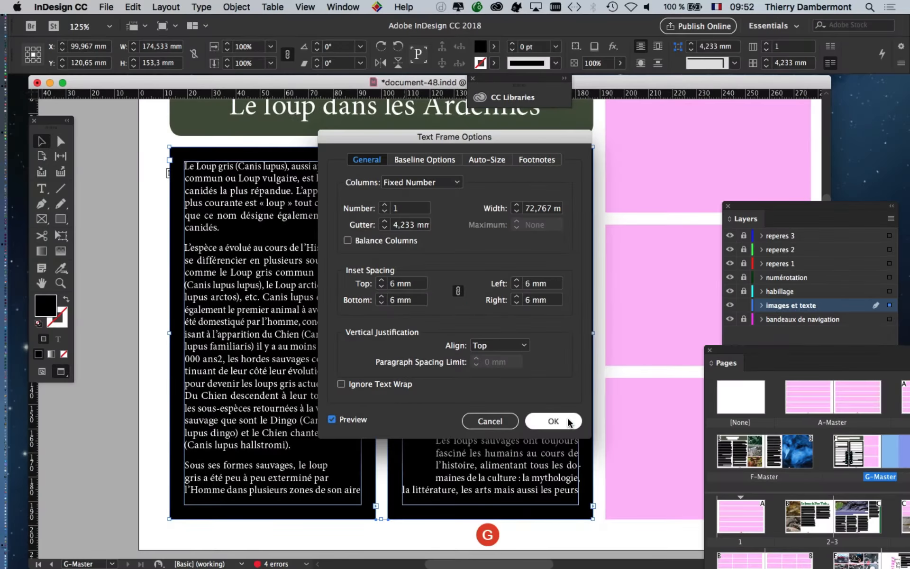
click(552, 421)
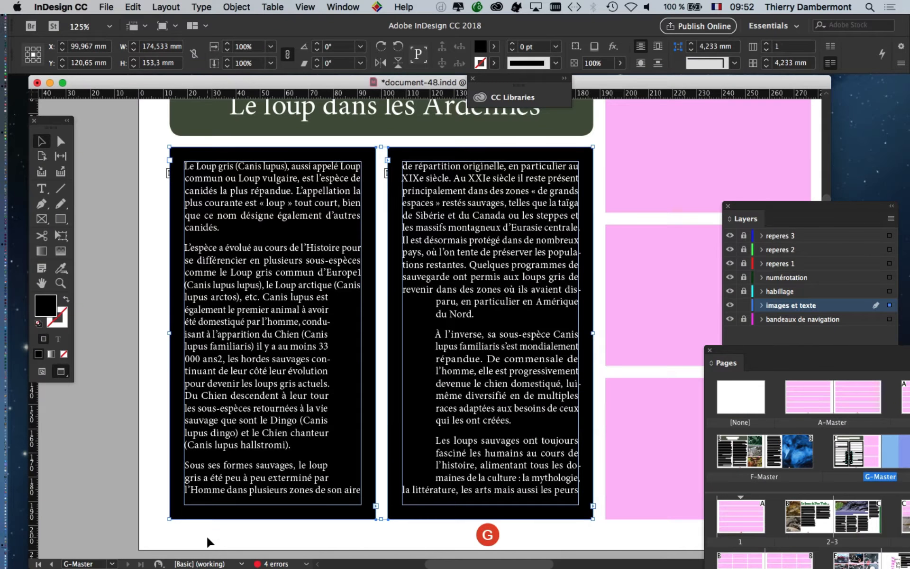
click(213, 541)
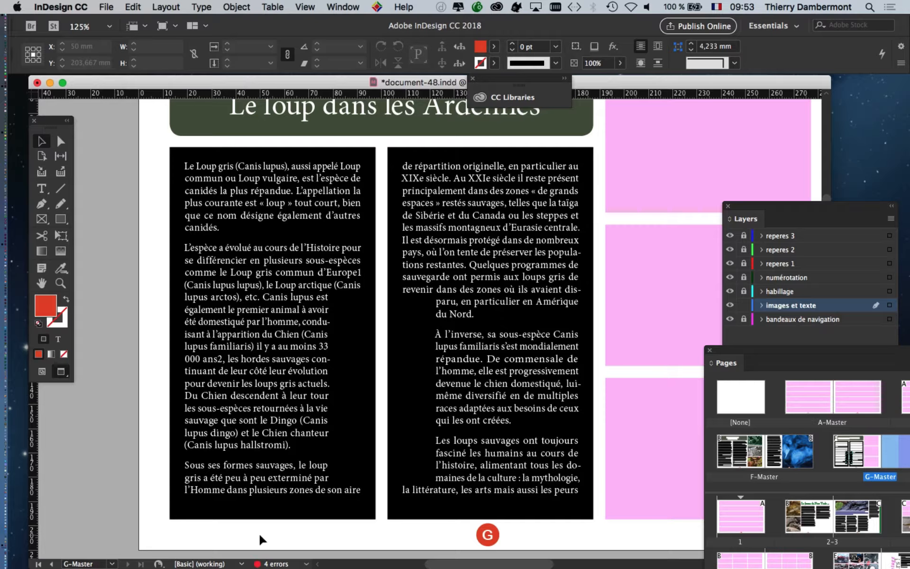
Step: Undo the text frame inset, the [Paper] text colour and the black frame fill
key(super+z)
key(super+z)
key(super+z)
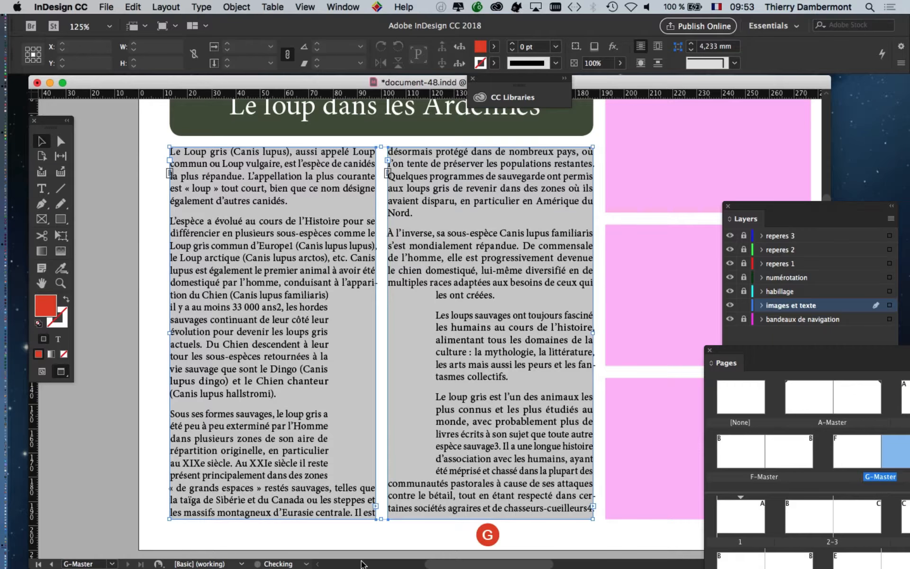
key(super+z)
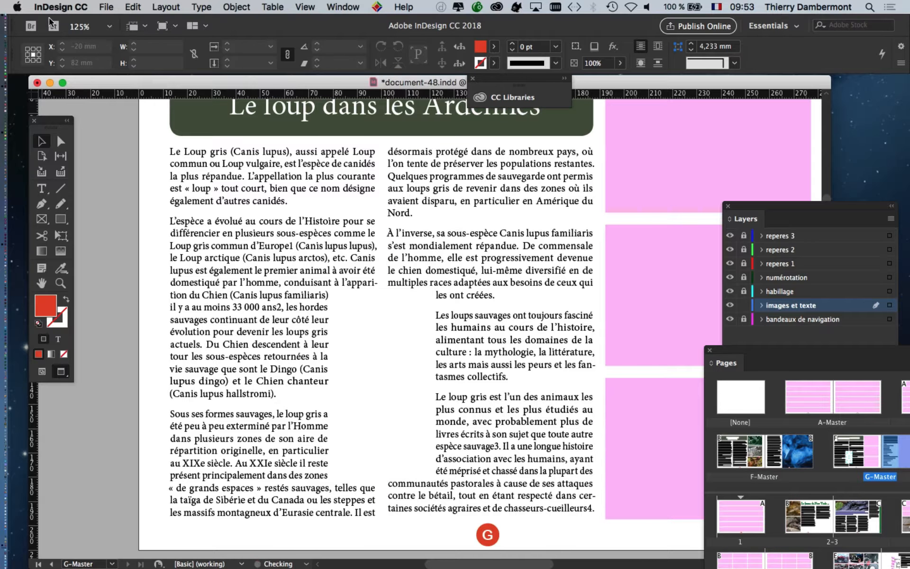
click(134, 7)
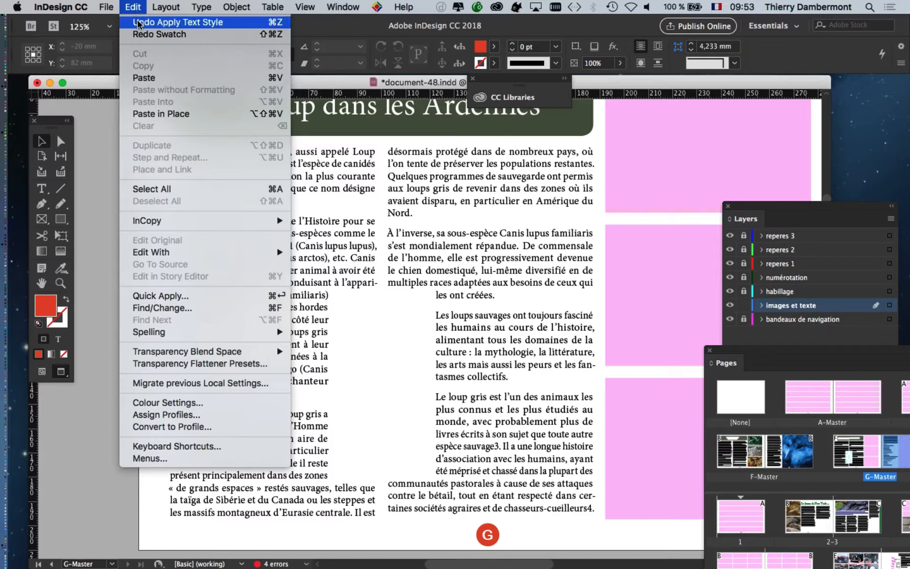
click(113, 150)
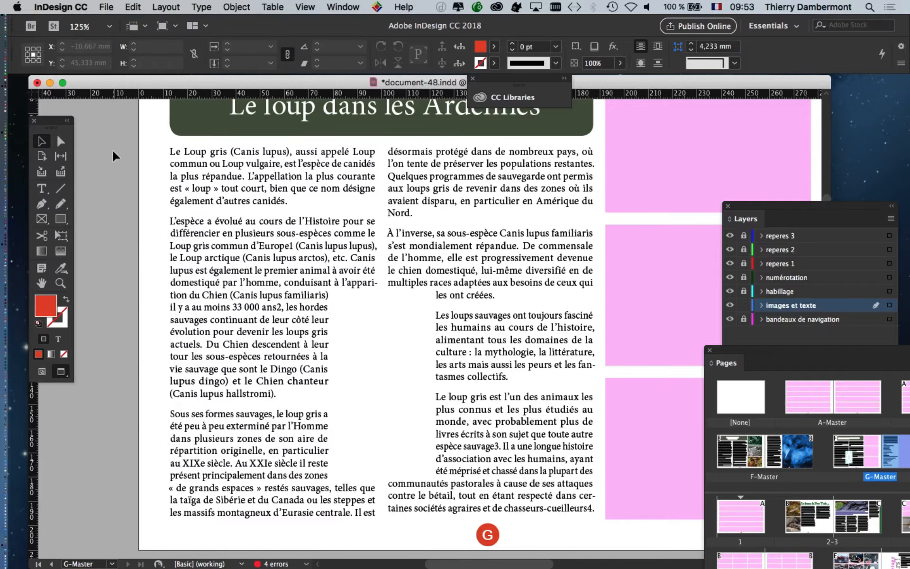
Step: Select the first body text frame and close the Layers and Pages panels
click(300, 300)
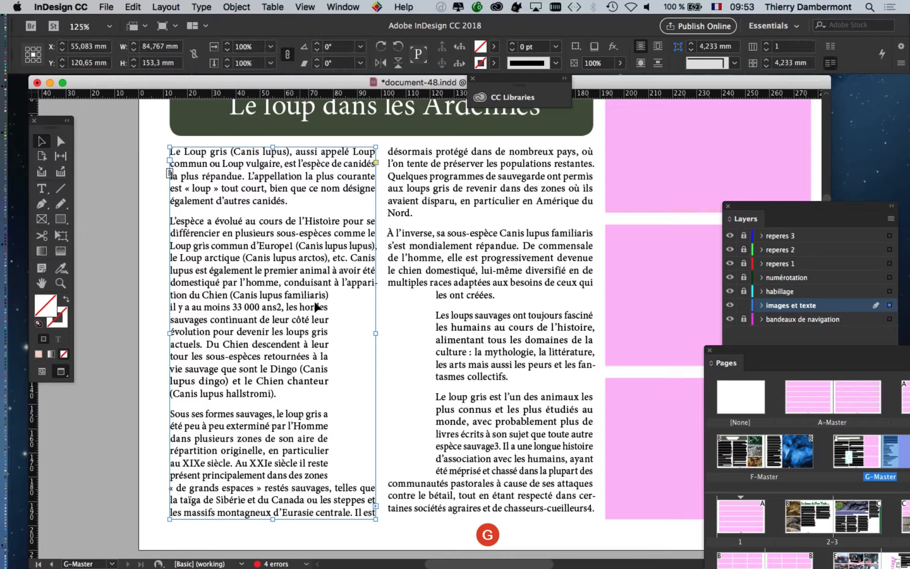
click(729, 207)
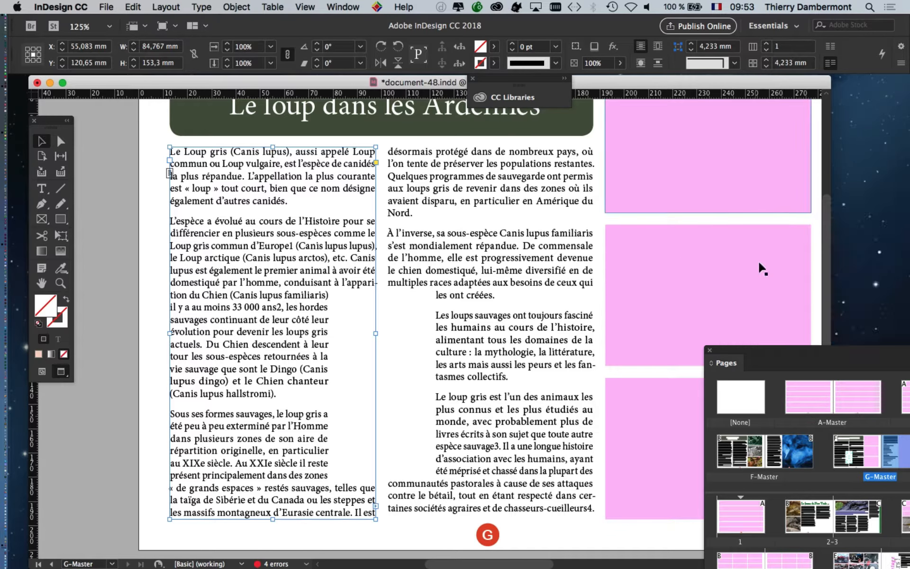
click(709, 353)
Step: Display the Paragraph Styles panel over the second text column and activate the Type tool
click(273, 7)
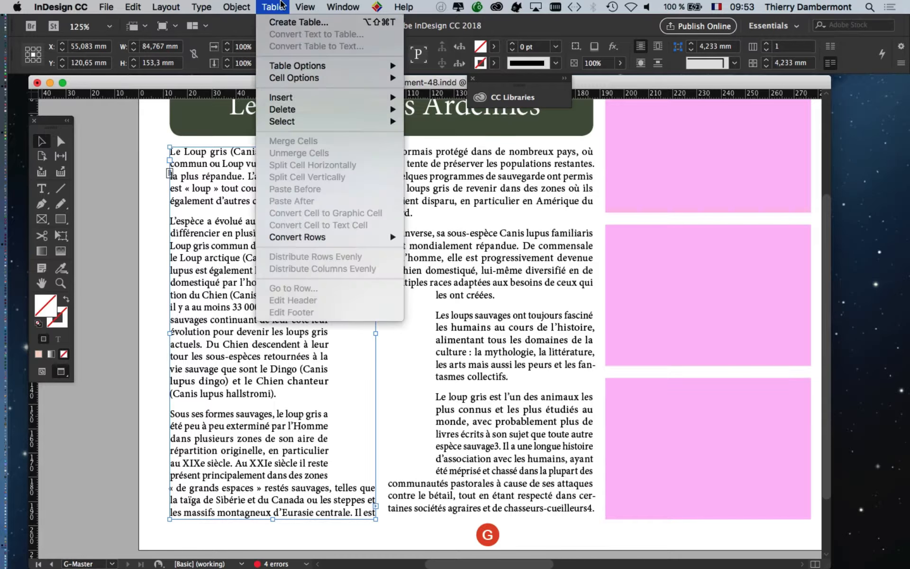
mouse_move(301, 5)
mouse_move(202, 6)
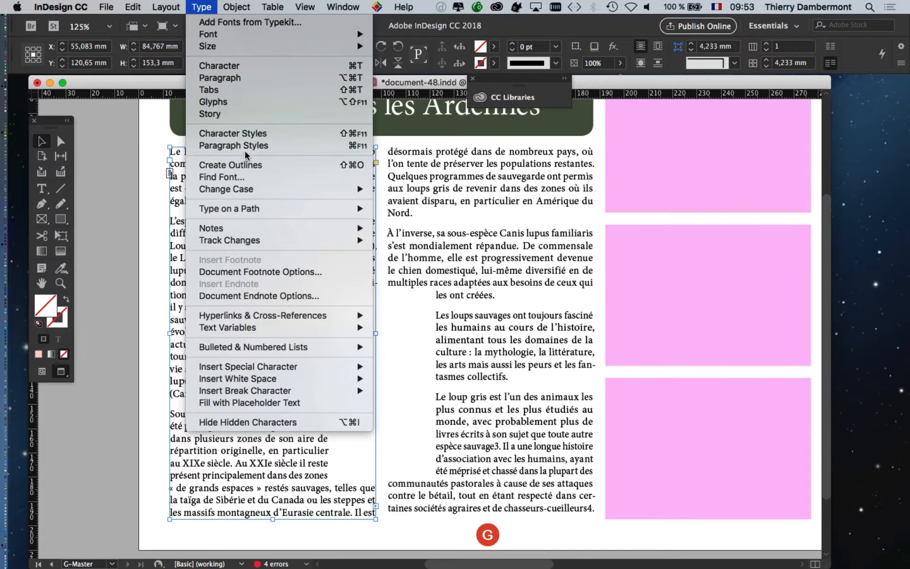
drag(414, 222, 545, 209)
click(42, 189)
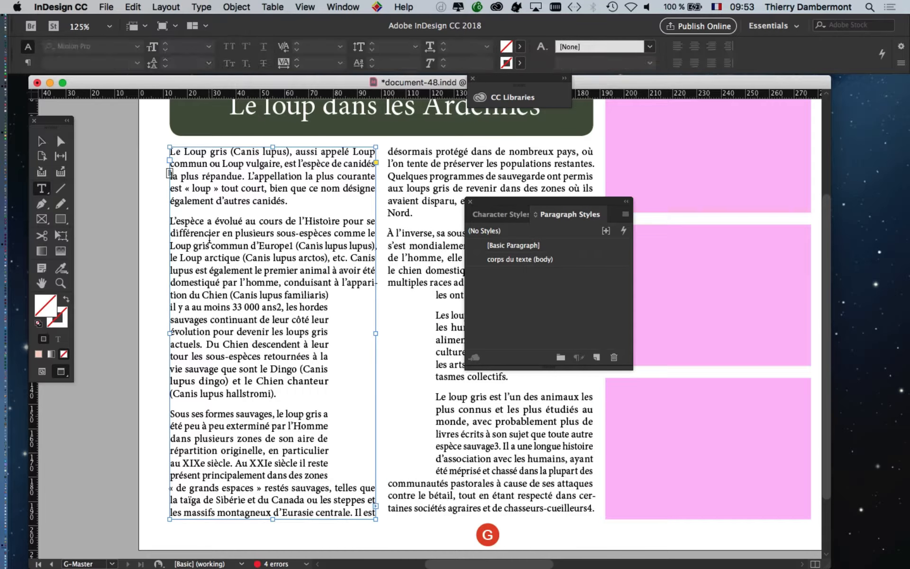
Step: Check the paragraph style of the whole body text, moving the Paragraph Styles panel off the text columns and viewing the page at 100%
click(212, 243)
key(super+a)
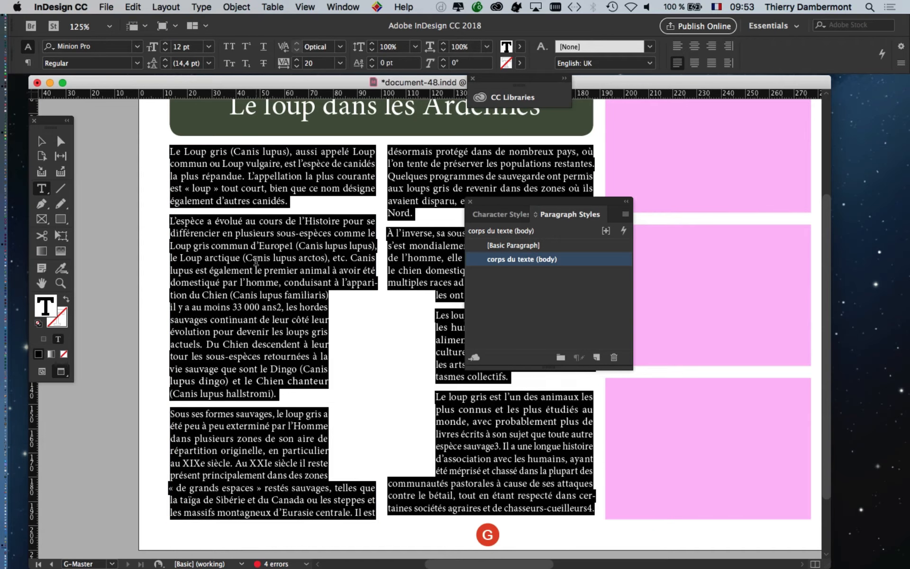
click(256, 261)
drag(504, 205, 683, 344)
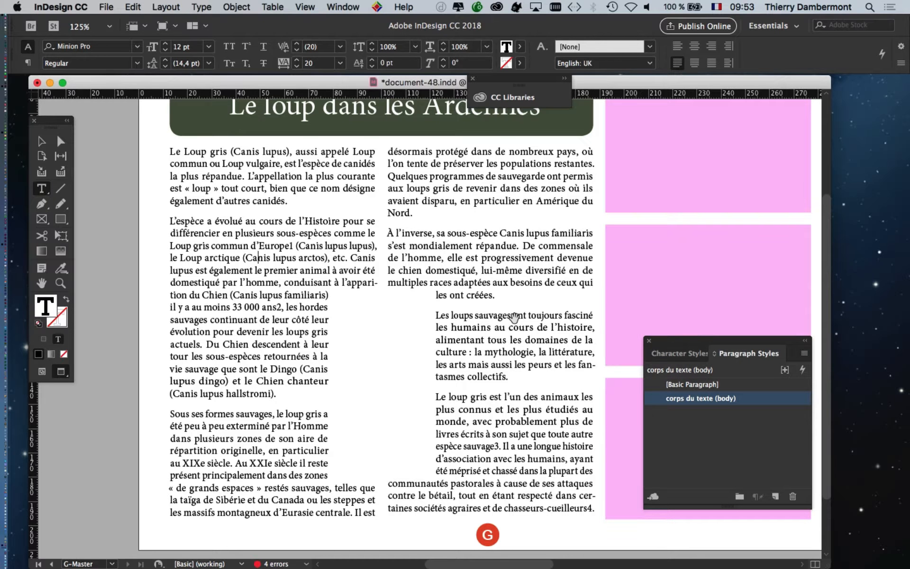
key(super+1)
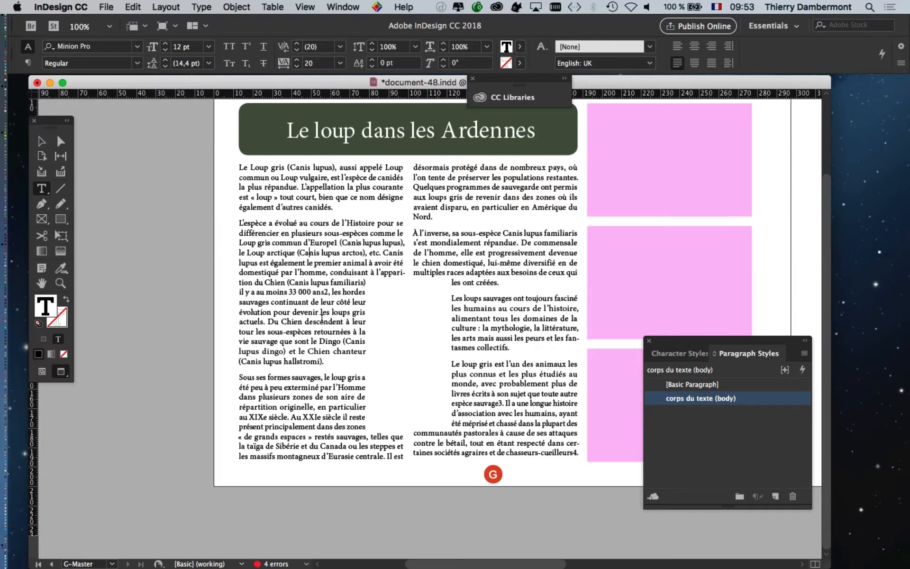
drag(346, 286, 270, 285)
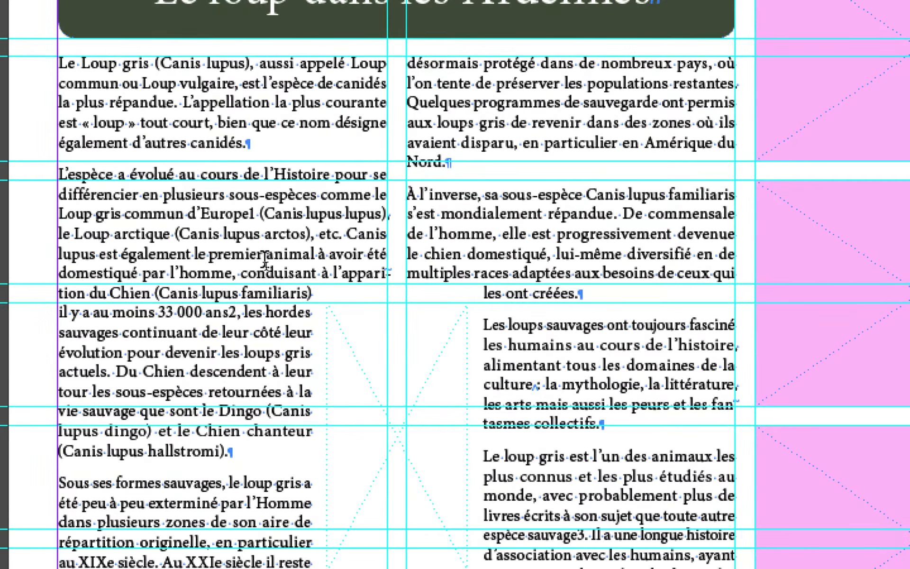
Step: Delete all the text of the threaded body story, keeping its empty text frames
key(ctrl)
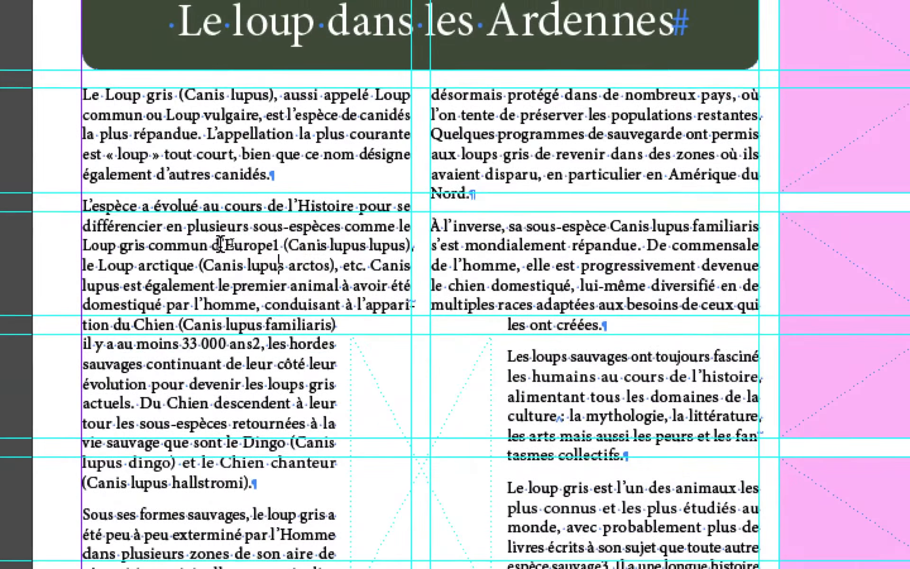
key(ctrl+a)
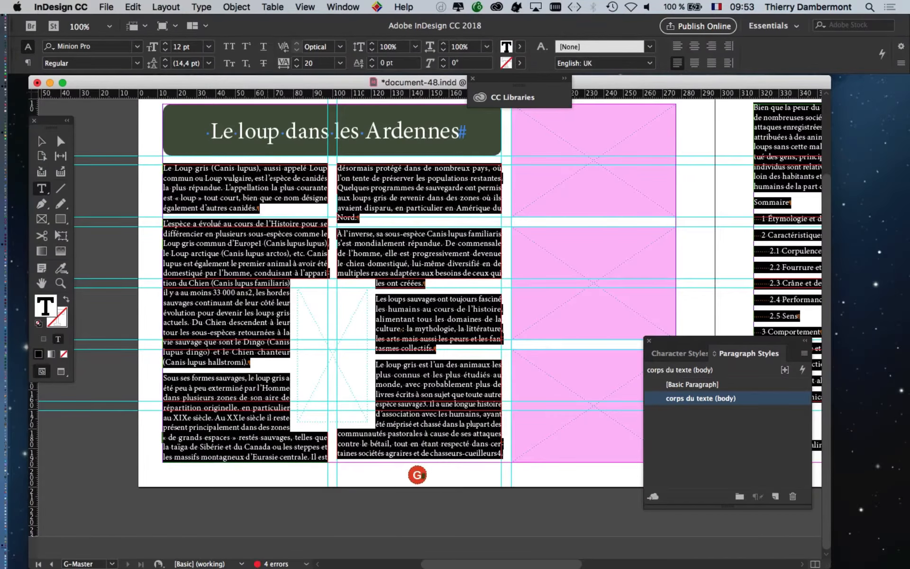
scroll(615, 284, right, 4)
scroll(616, 284, left, 4)
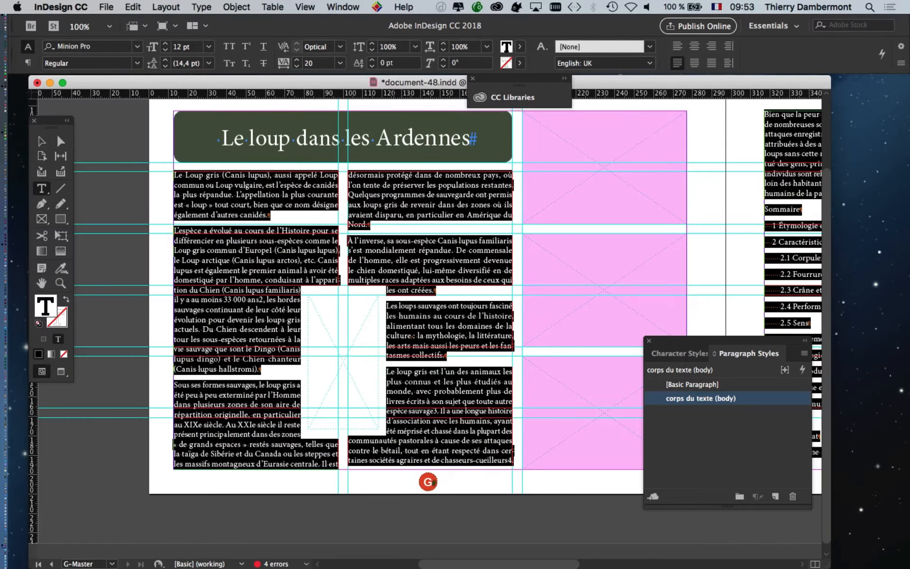
key(BackSpace)
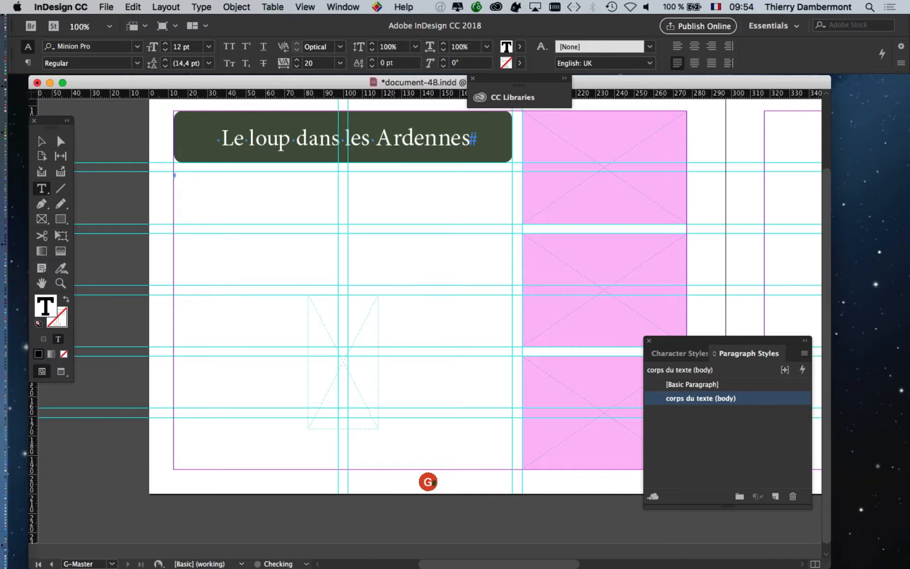
key(Escape)
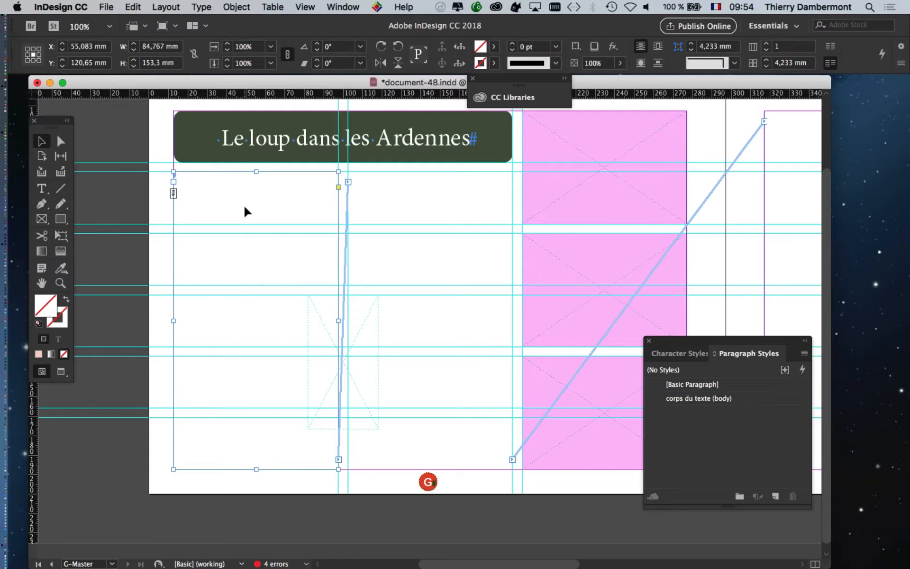
Step: Examine the emptied threaded text frames across the G-Master spread, moving the Paragraph Styles panel clear of them
click(400, 215)
click(778, 182)
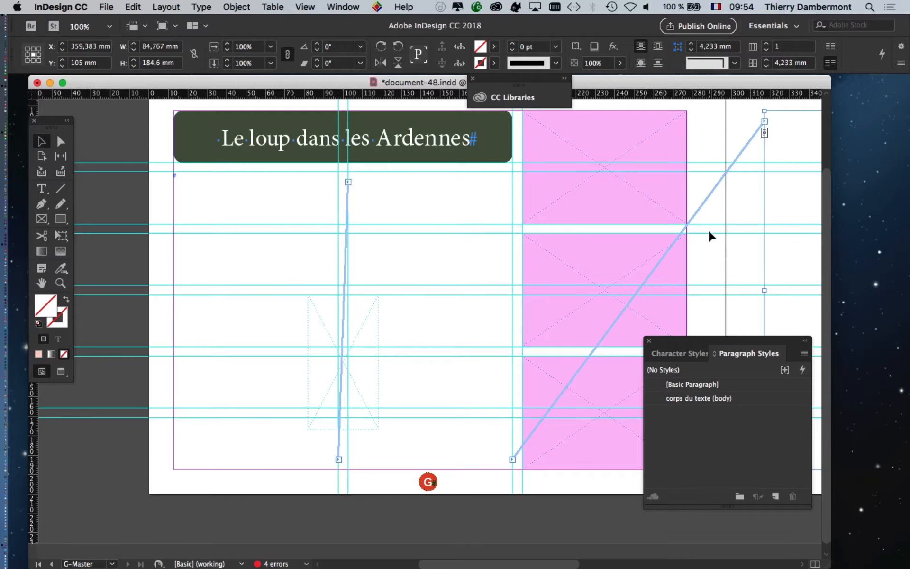
key(super+minus)
drag(468, 268, 395, 209)
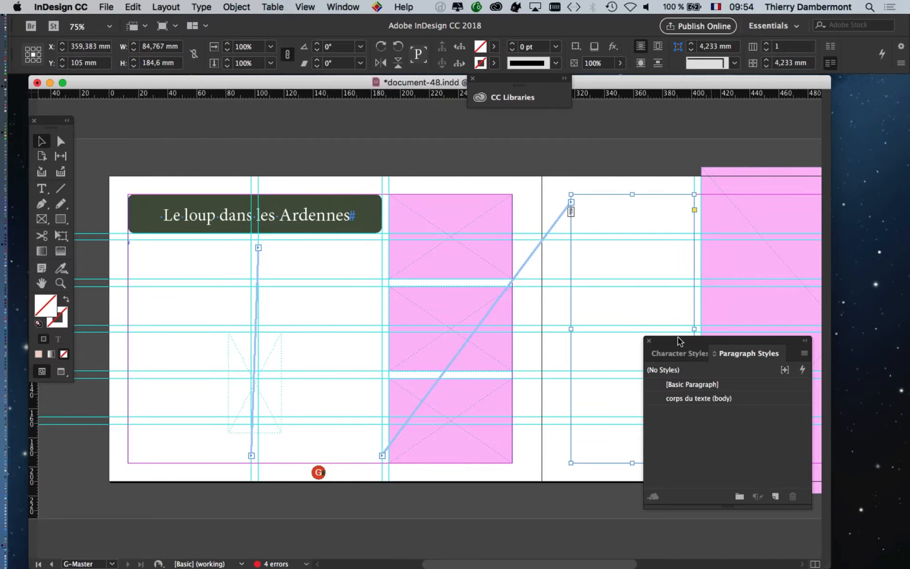
drag(679, 340, 768, 353)
click(220, 317)
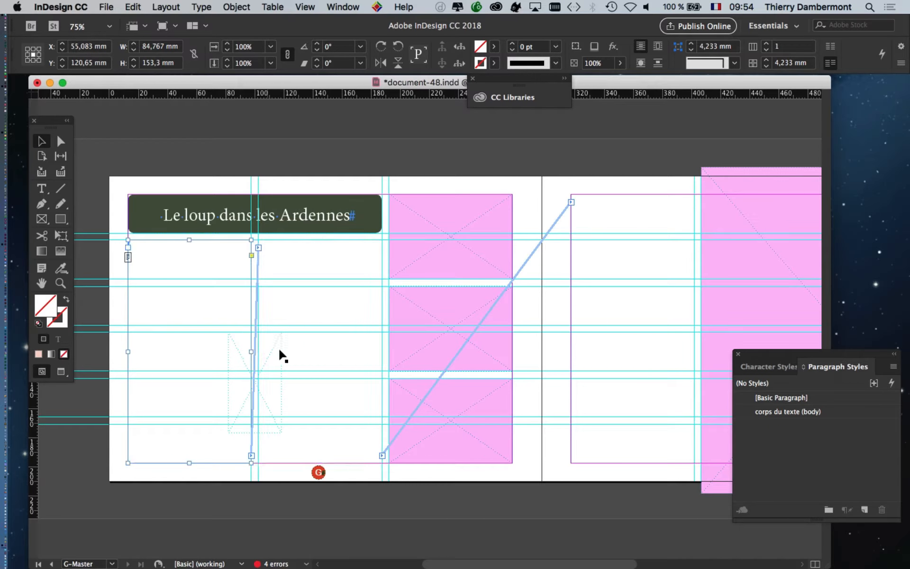
click(303, 317)
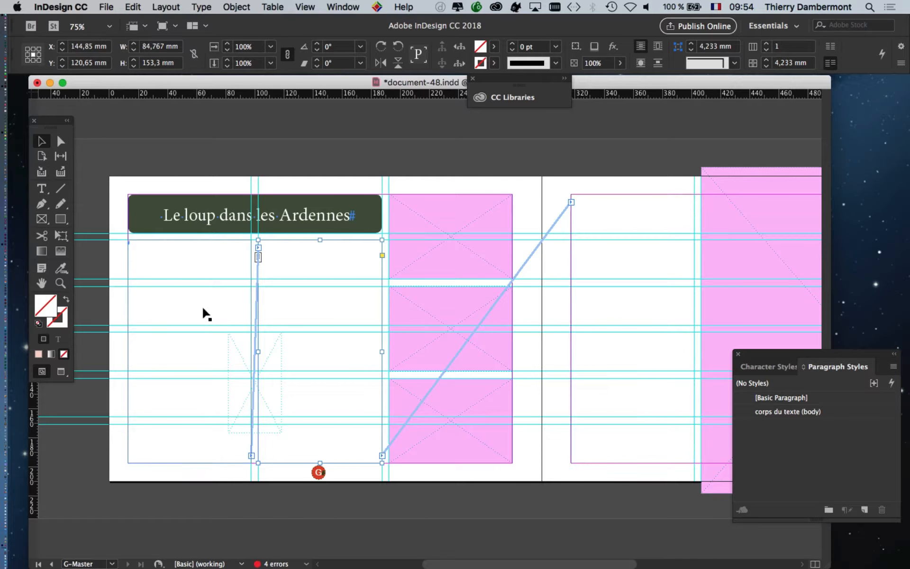
click(592, 332)
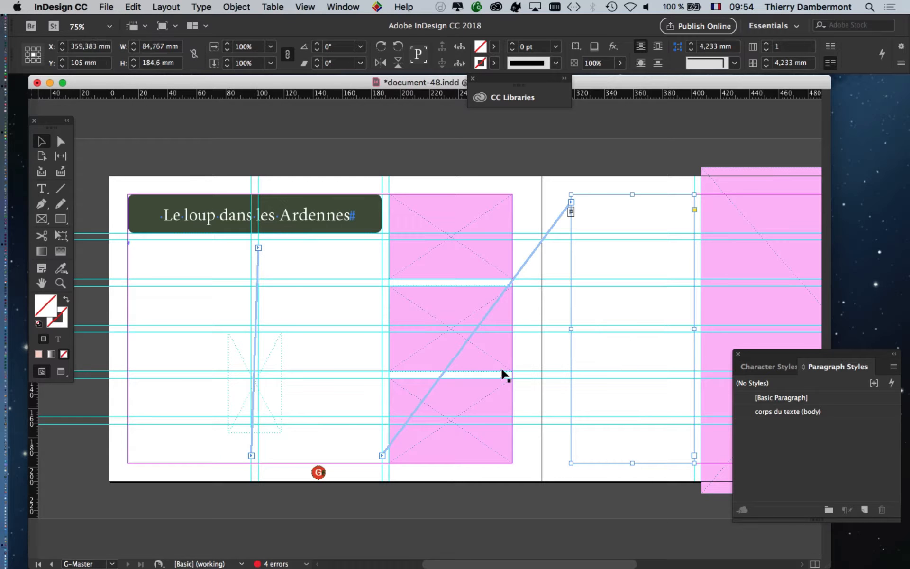
Step: Save the document under the new name document-49.indd in the Dossier document-47 folder
click(105, 6)
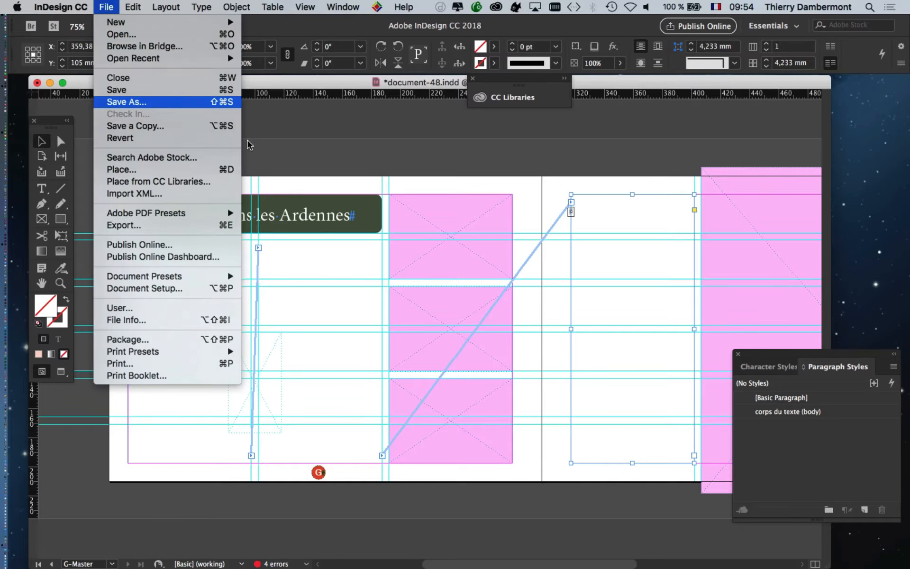
click(159, 104)
click(453, 71)
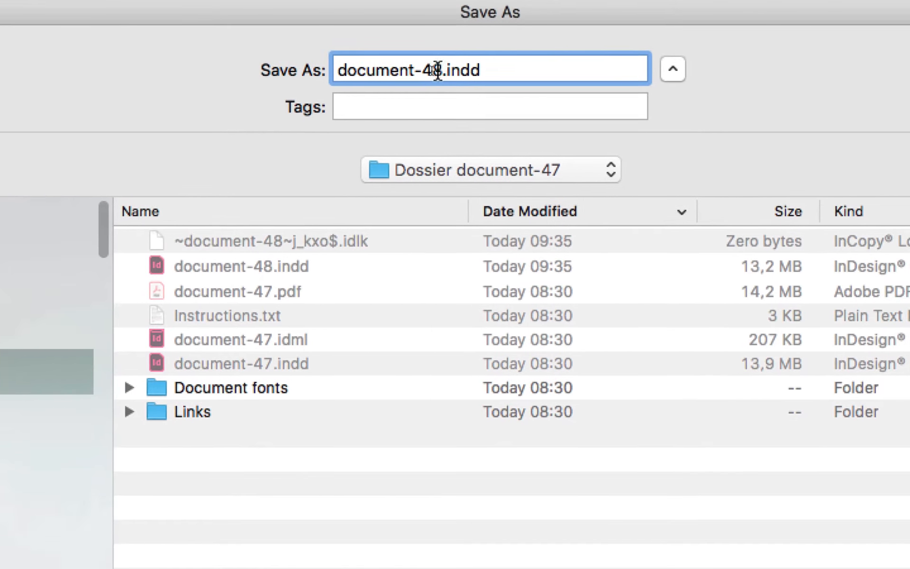
drag(434, 71, 429, 70)
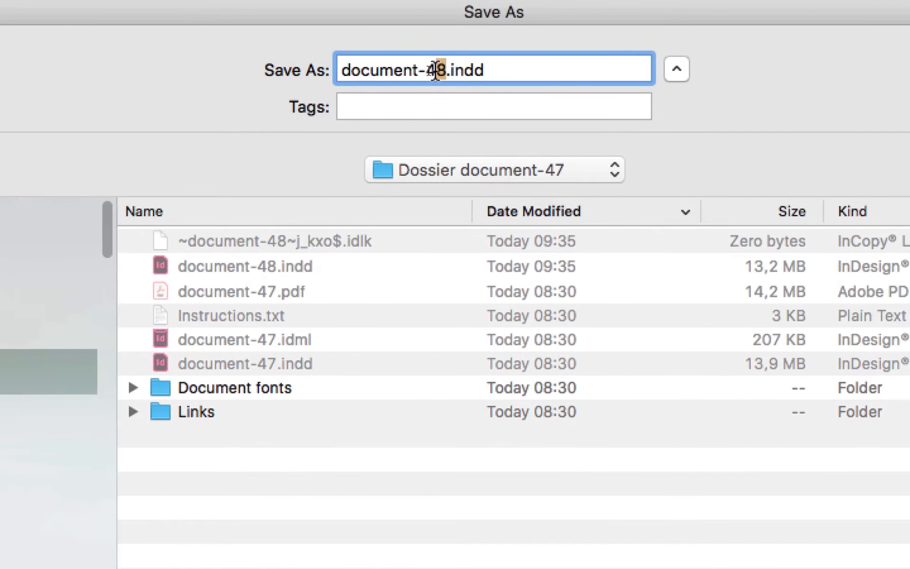
text(9)
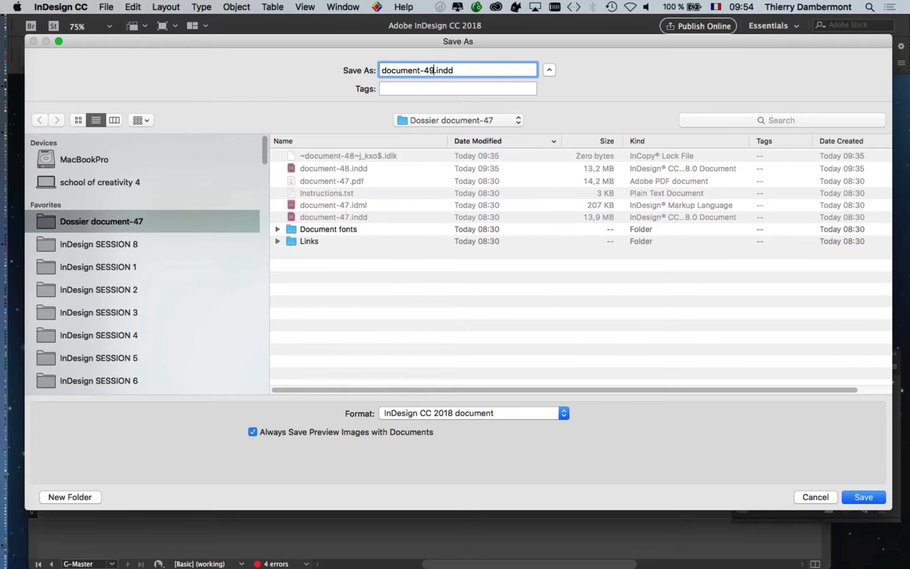
key(Return)
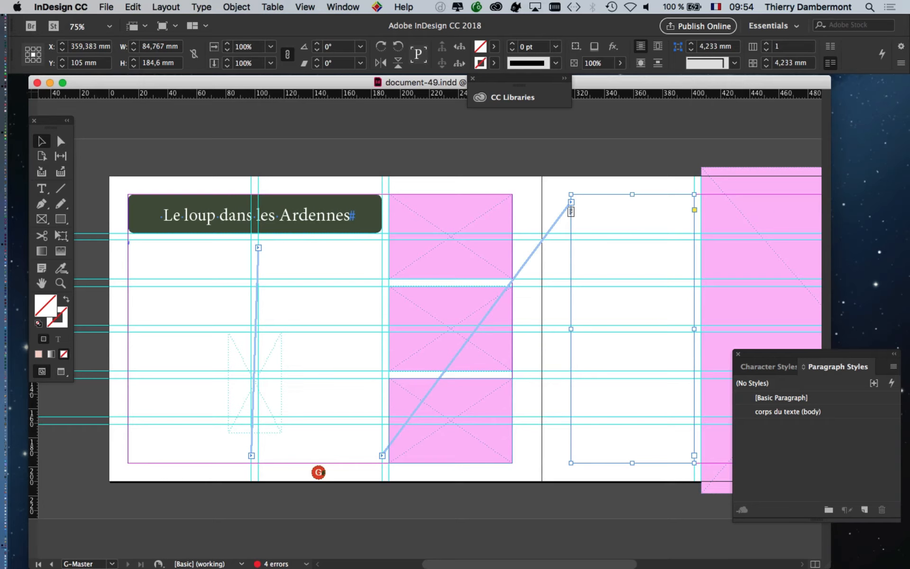
Step: Show the whole G-Master spread at 50% and display the Pages panel beside it
key(super+minus)
scroll(456, 327, right, 3)
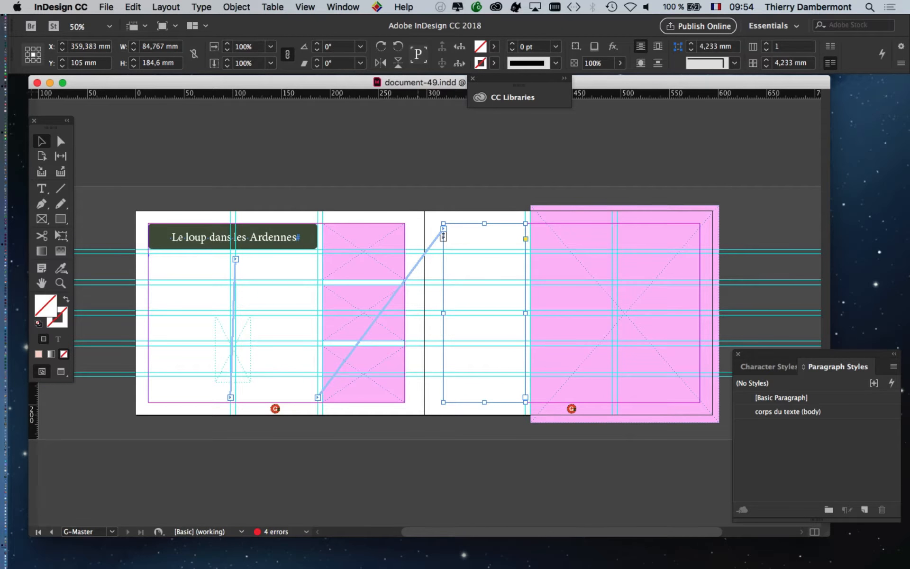
click(343, 7)
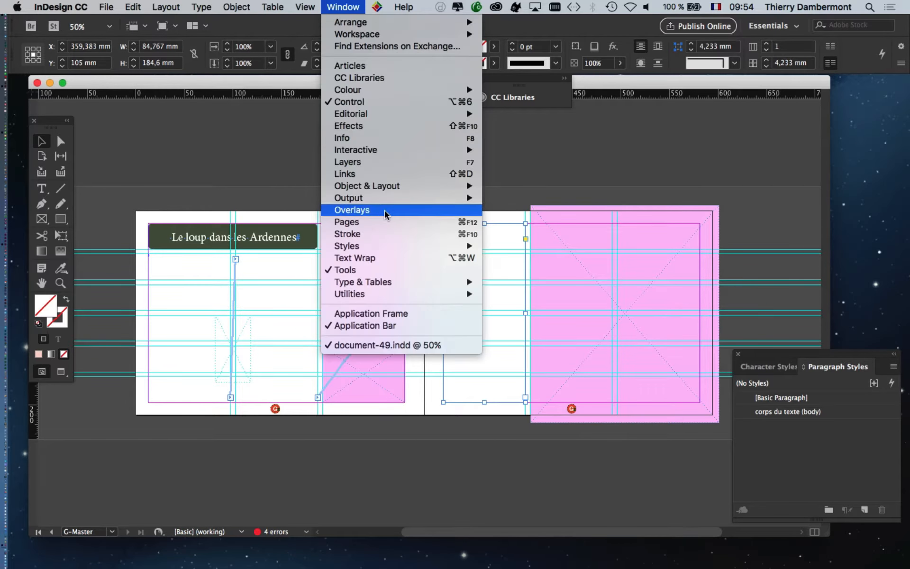
click(405, 224)
drag(787, 352, 766, 238)
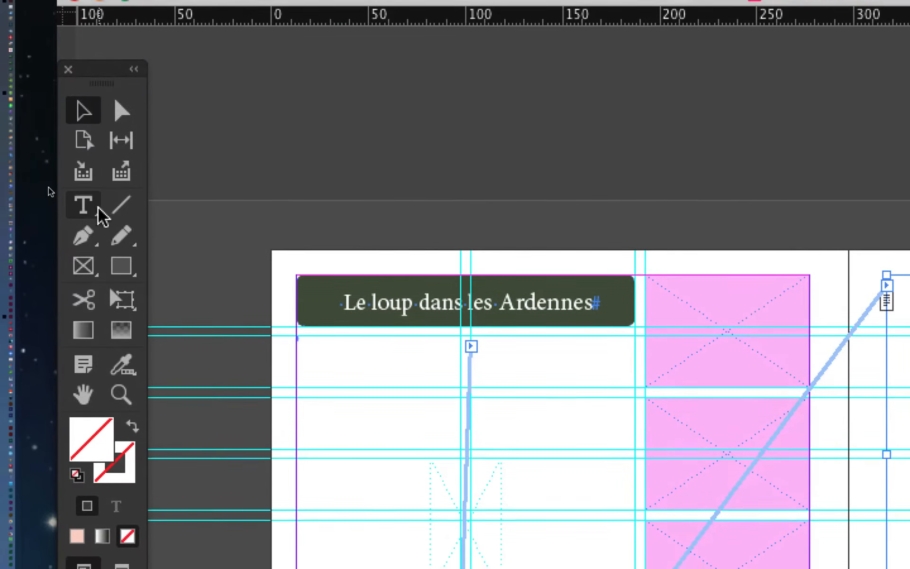
Step: Activate the Type tool and display the Paragraph Styles panel over the middle of the spread
click(12, 181)
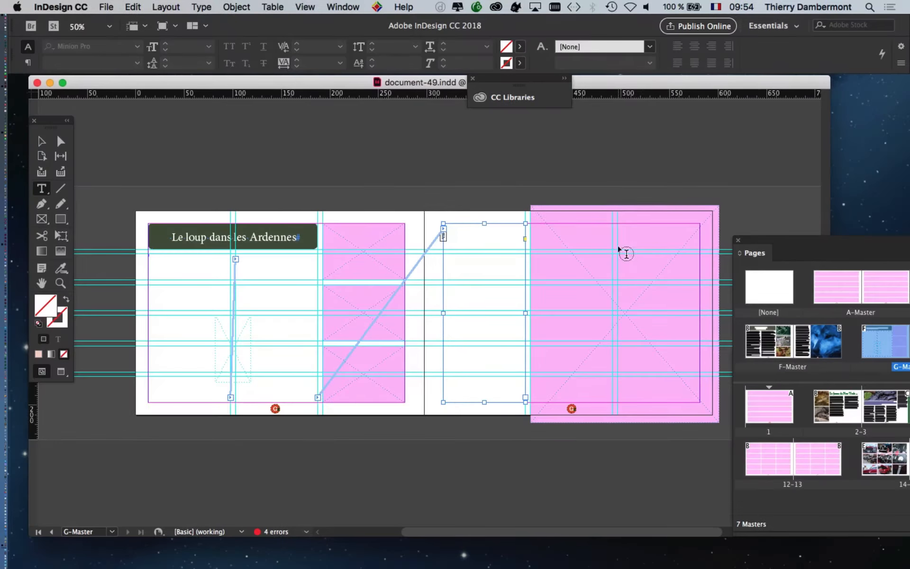
click(351, 6)
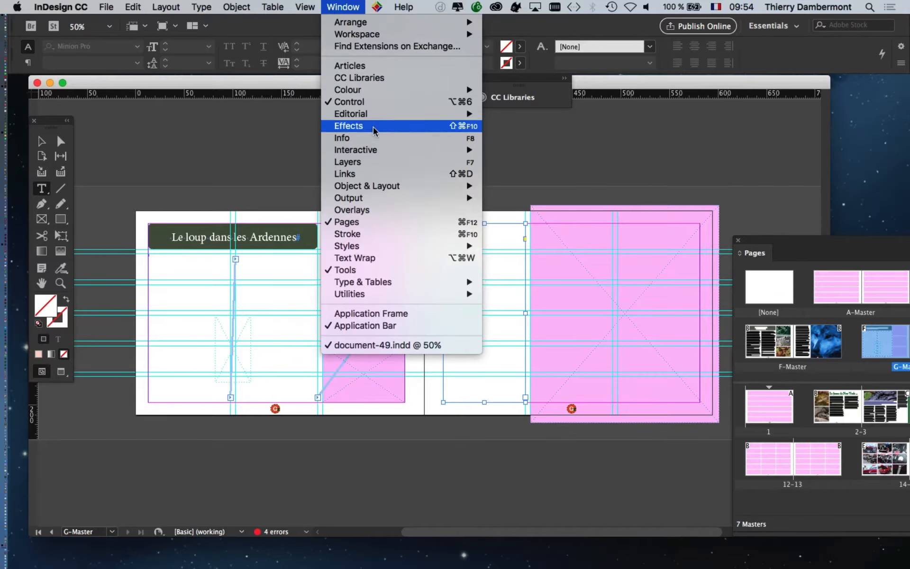
mouse_move(202, 6)
click(234, 145)
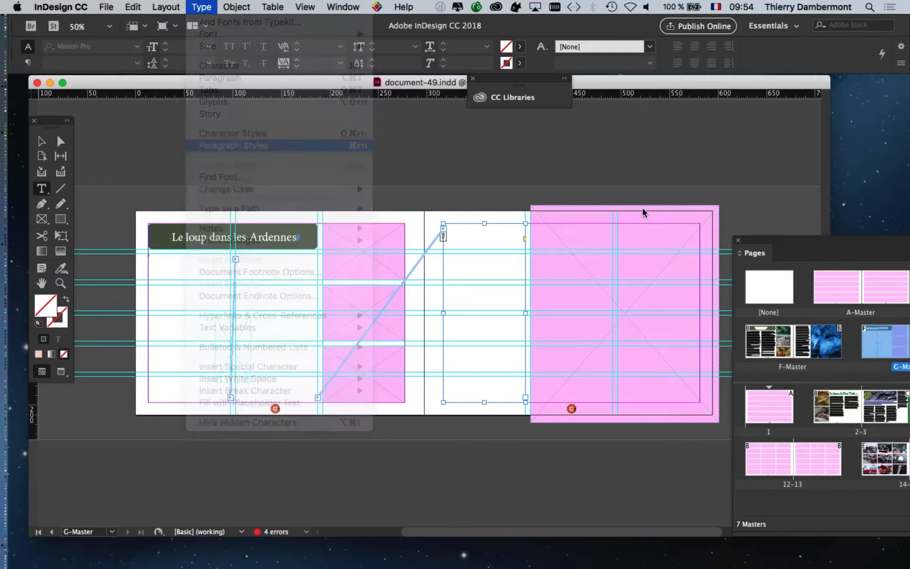
drag(783, 355, 365, 184)
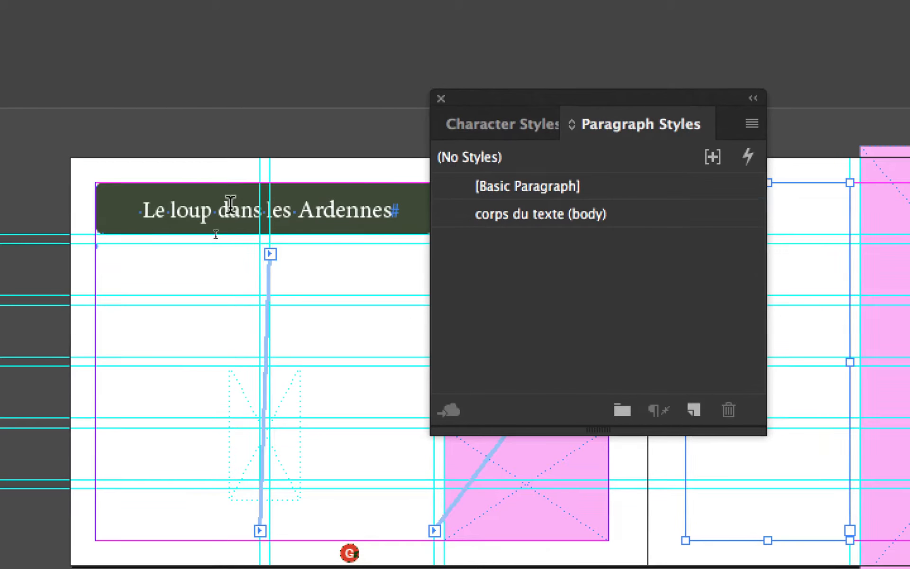
Step: Create a paragraph style named "titre dans cartouche" from the formatting of the "Le loup dans les Ardennes" title
click(231, 203)
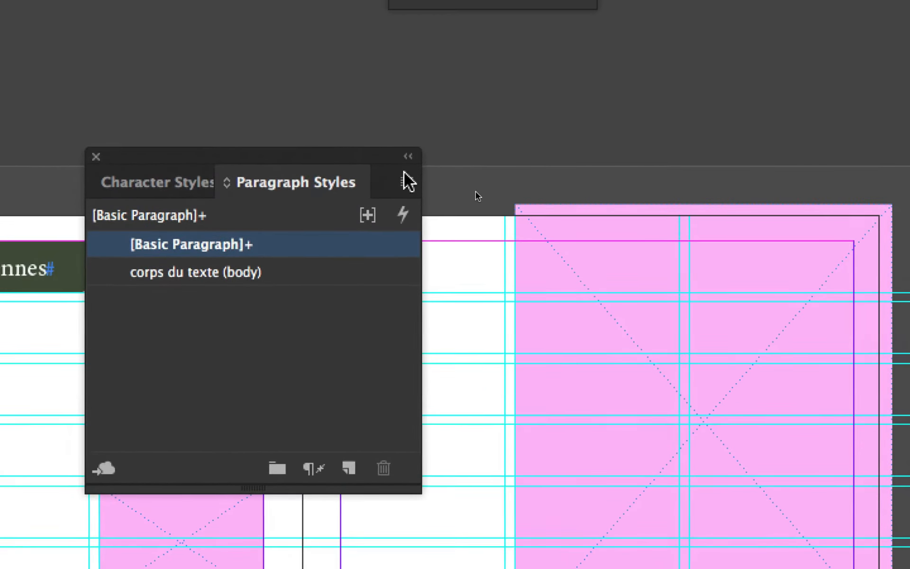
click(443, 134)
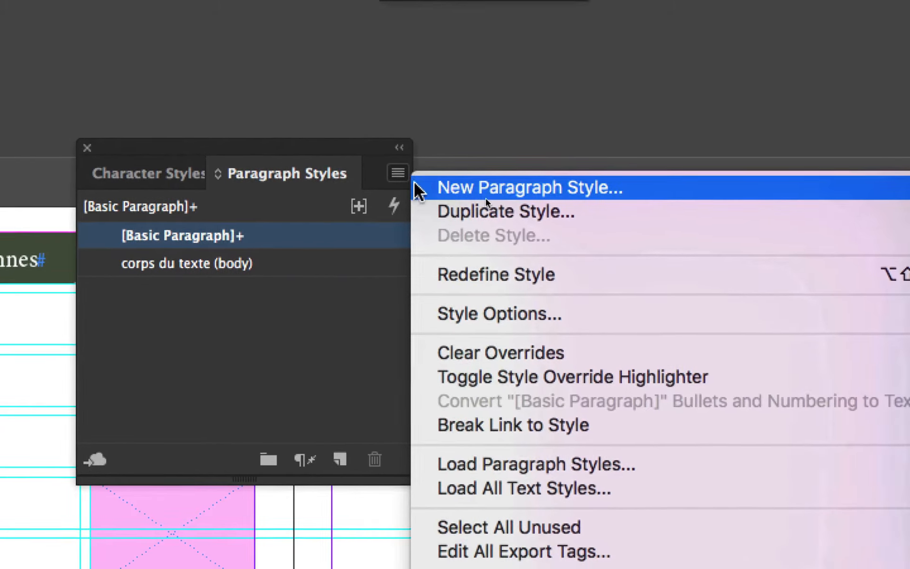
click(460, 185)
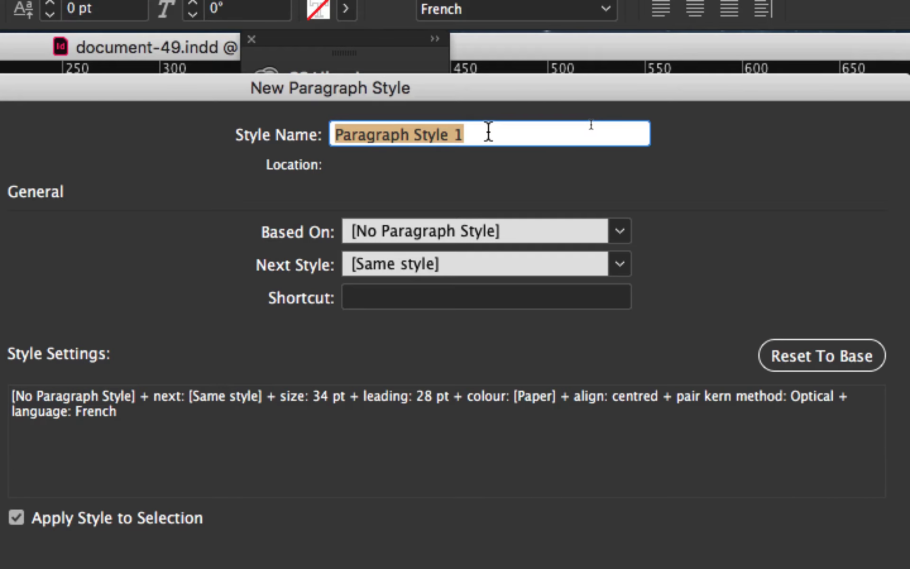
text(titre)
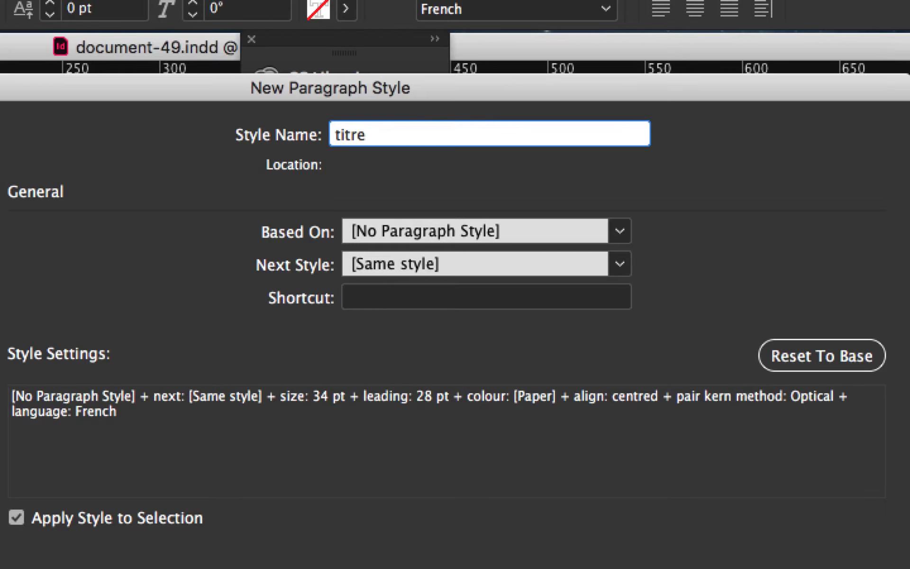
text( rubr)
text(i)
key(BackSpace)
key(BackSpace)
key(BackSpace)
key(BackSpace)
key(BackSpace)
text(dans cartouche)
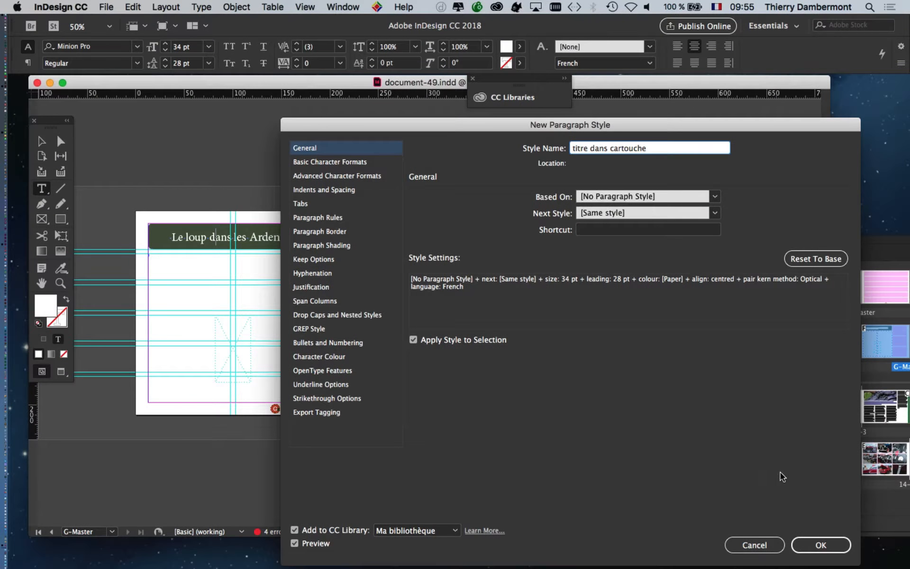
click(817, 545)
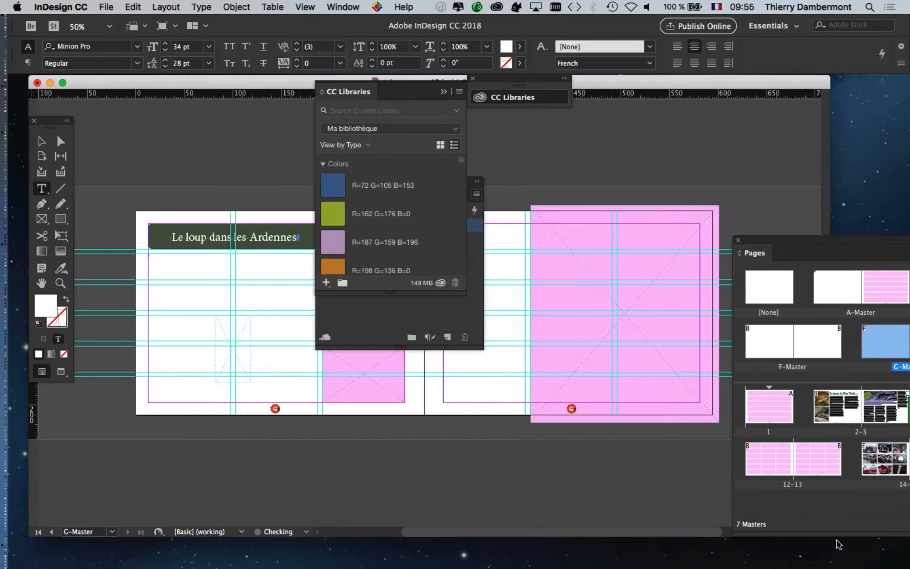
Step: Close the CC Libraries panel and place the text cursor in the word "Ardennes" of the title
click(478, 87)
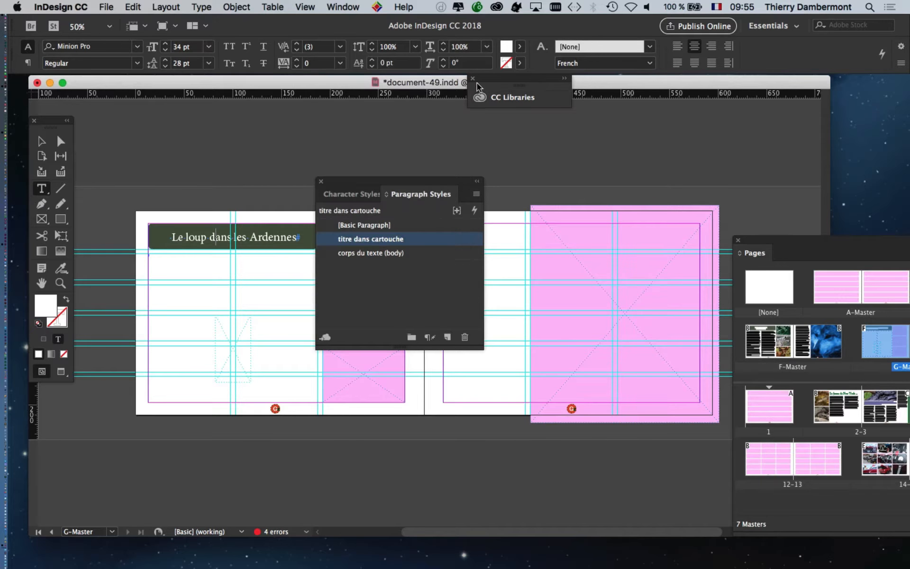
click(473, 79)
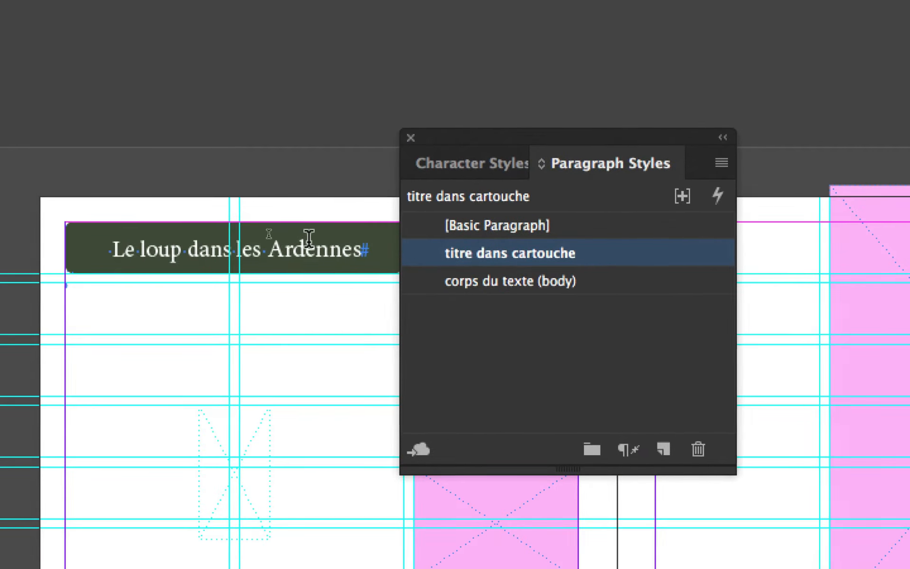
click(315, 247)
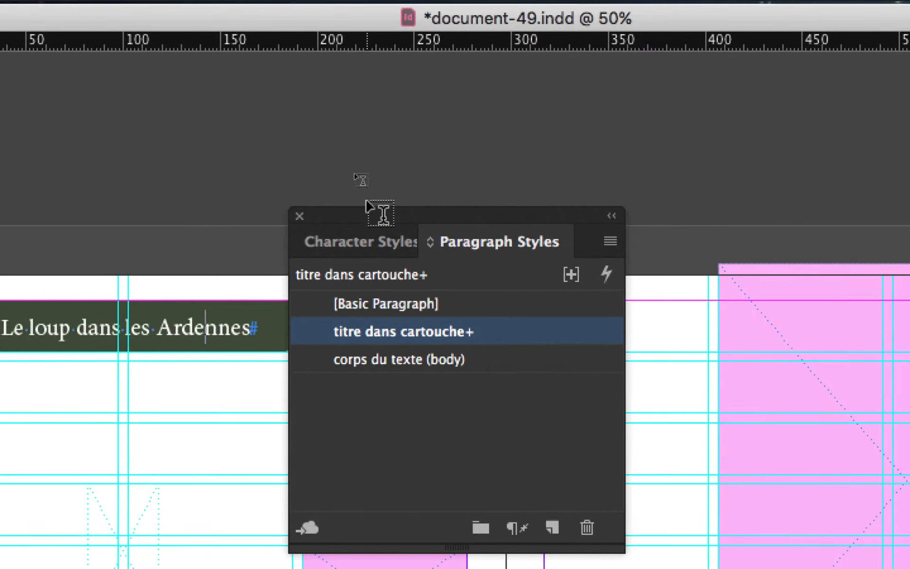
Step: Reapply the "titre dans cartouche" style to the title, clearing its overrides, and move the Paragraph Styles panel away from the title
drag(301, 126, 125, 308)
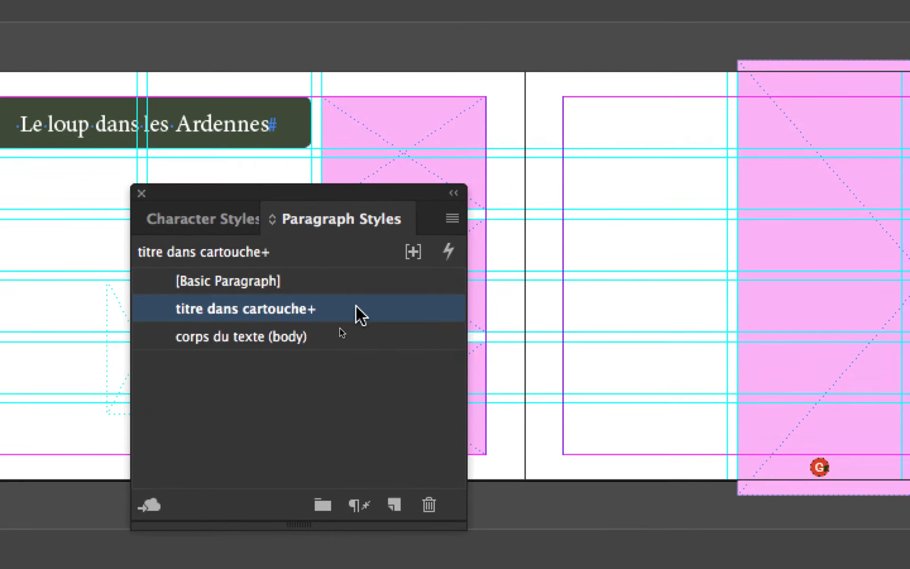
alt+click(375, 320)
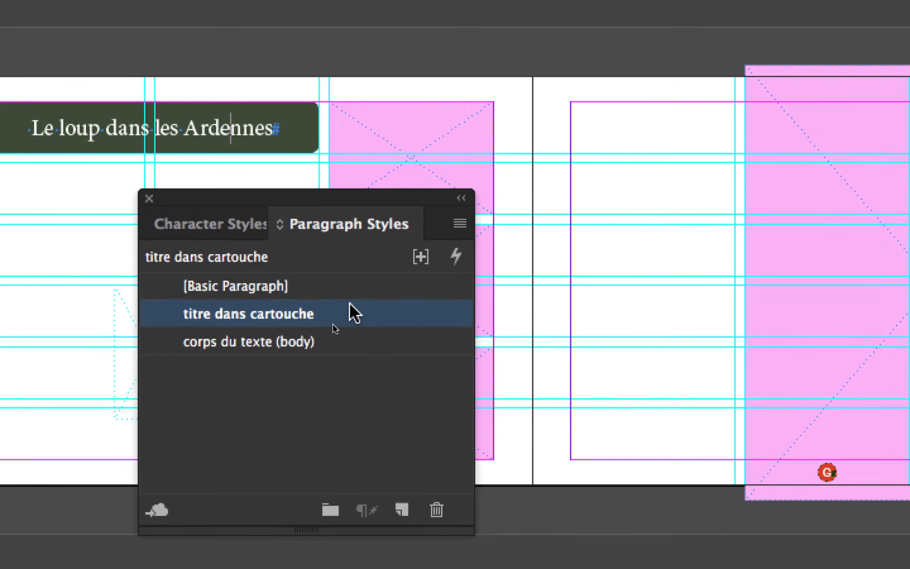
key(super+z)
click(353, 306)
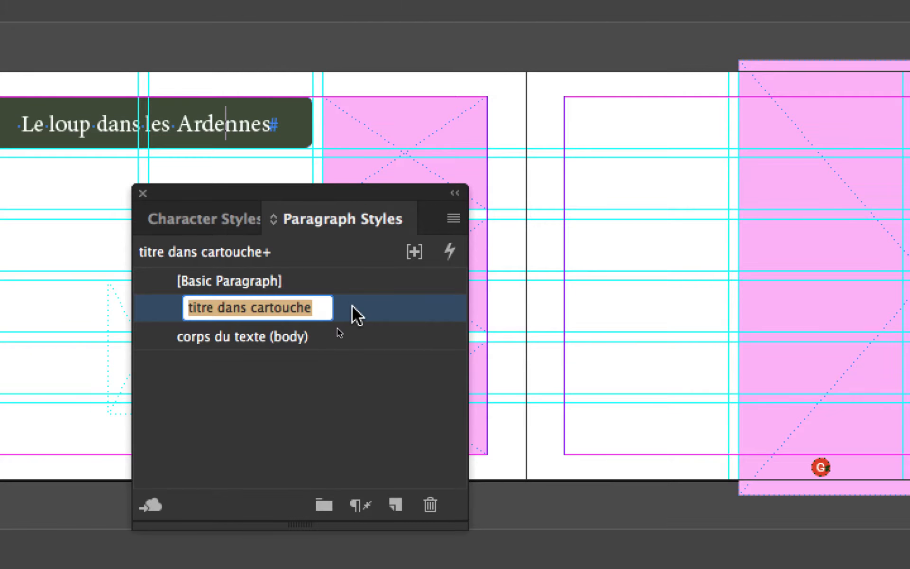
alt+click(384, 306)
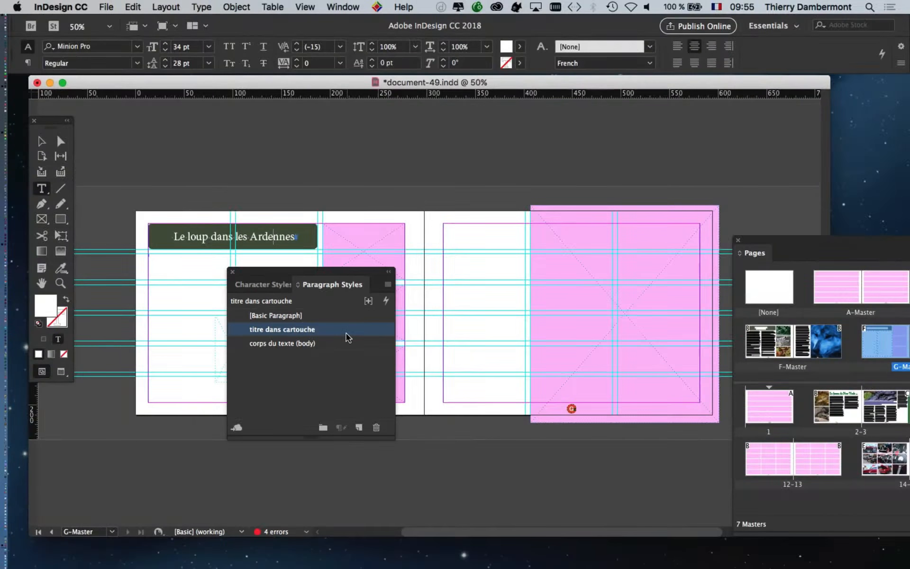
drag(349, 275, 694, 166)
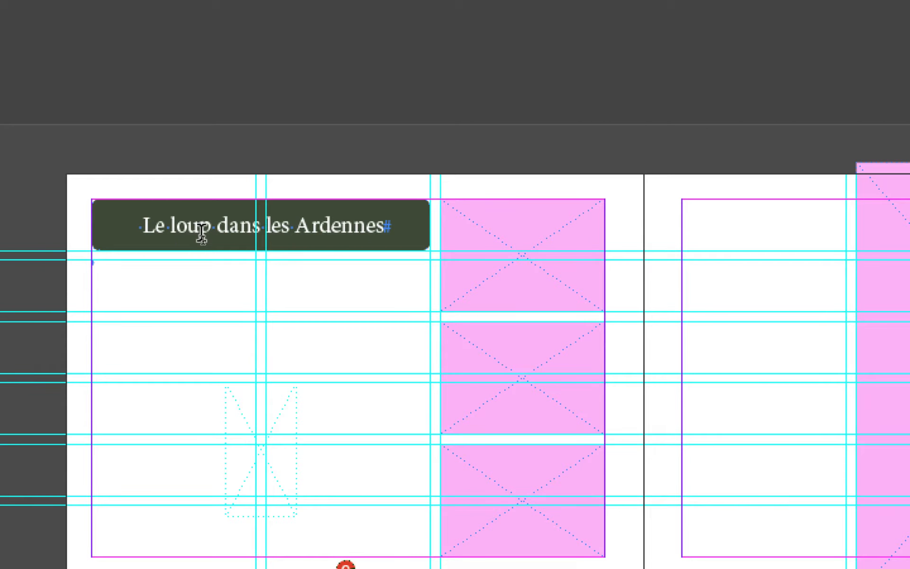
Step: Delete the "Le loup dans les Ardennes" text from the dark title frame and deselect everything
triple_click(202, 233)
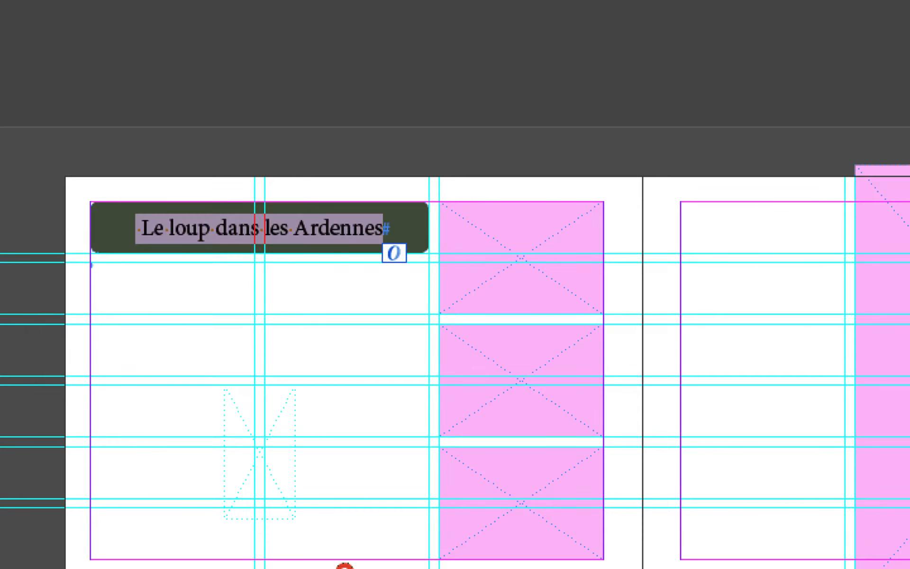
key(BackSpace)
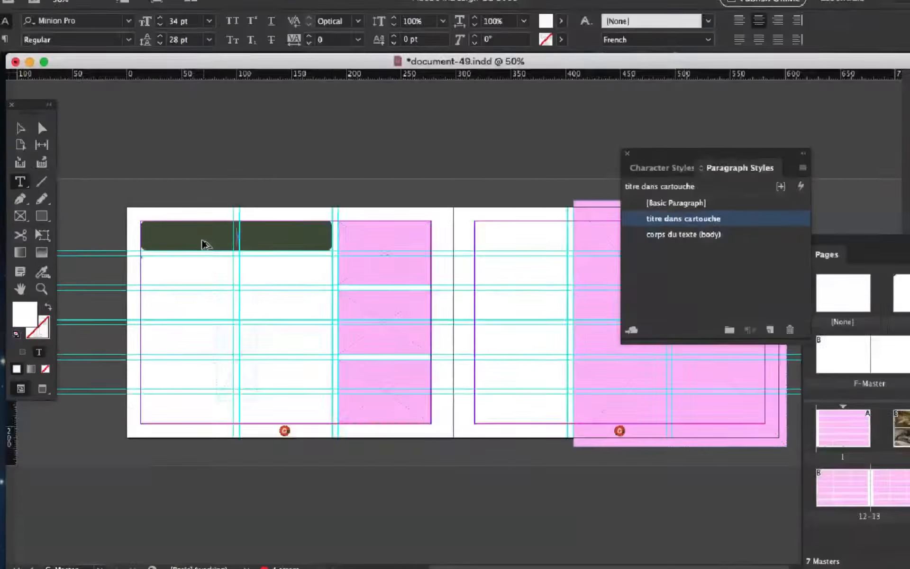
key(Escape)
key(super+shift+a)
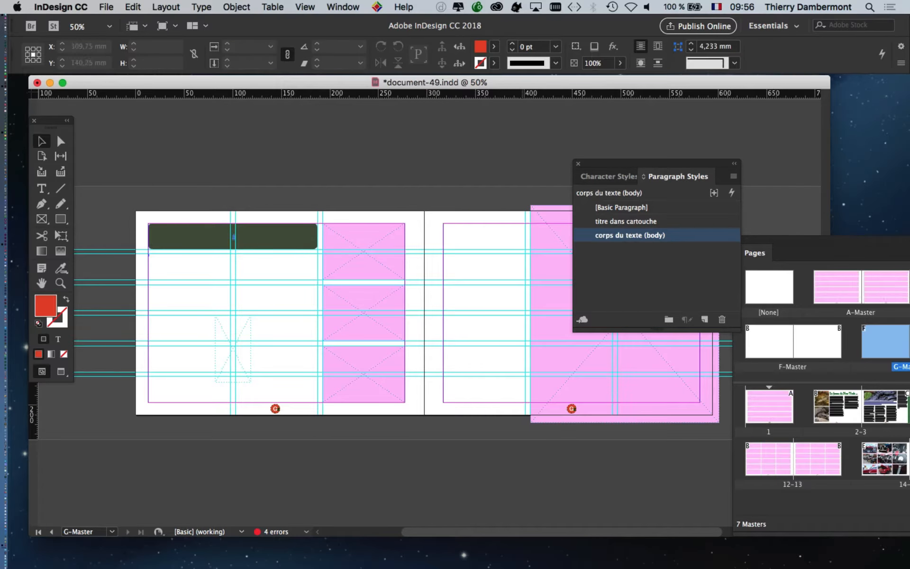
Step: Close the Paragraph Styles panel and move the Pages panel over the lower part of the G-Master spread
drag(616, 163, 777, 132)
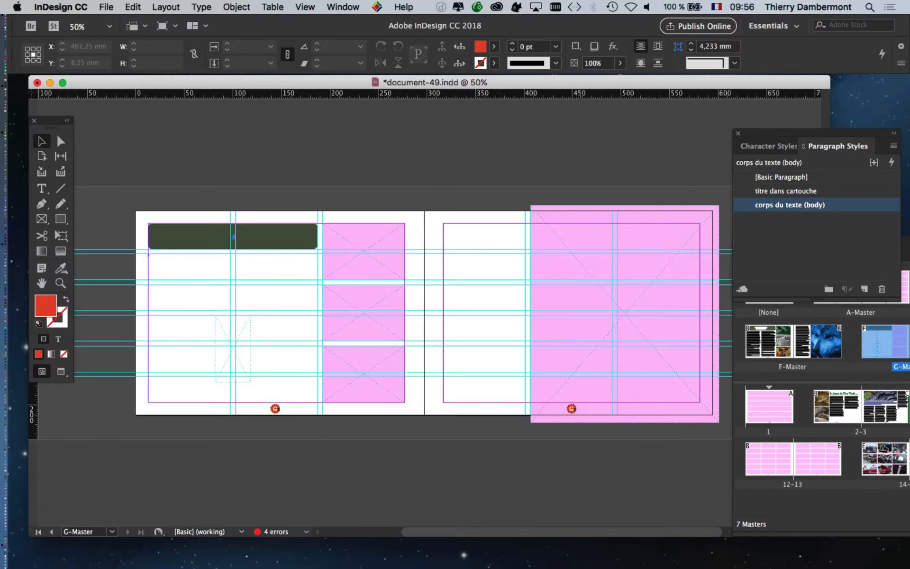
scroll(403, 313, right, 3)
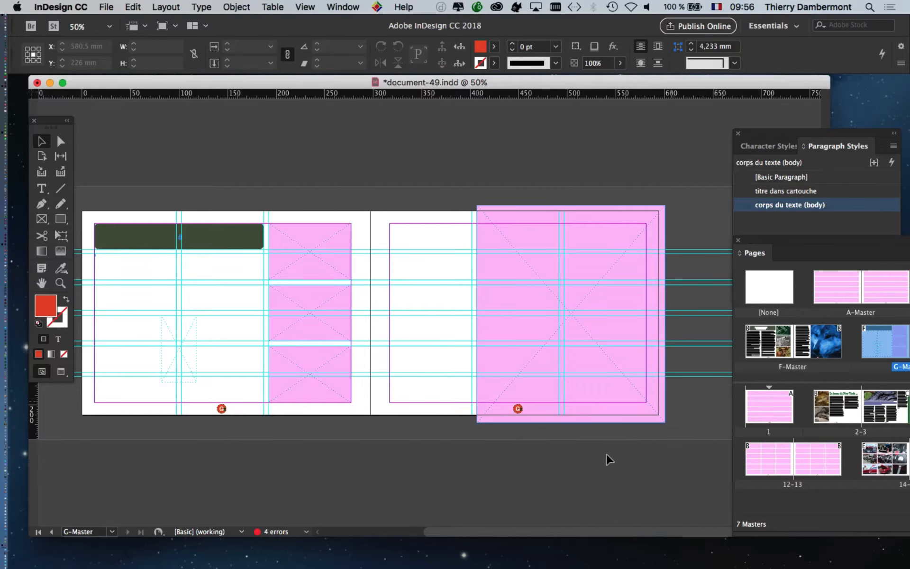
click(42, 283)
drag(294, 285, 323, 285)
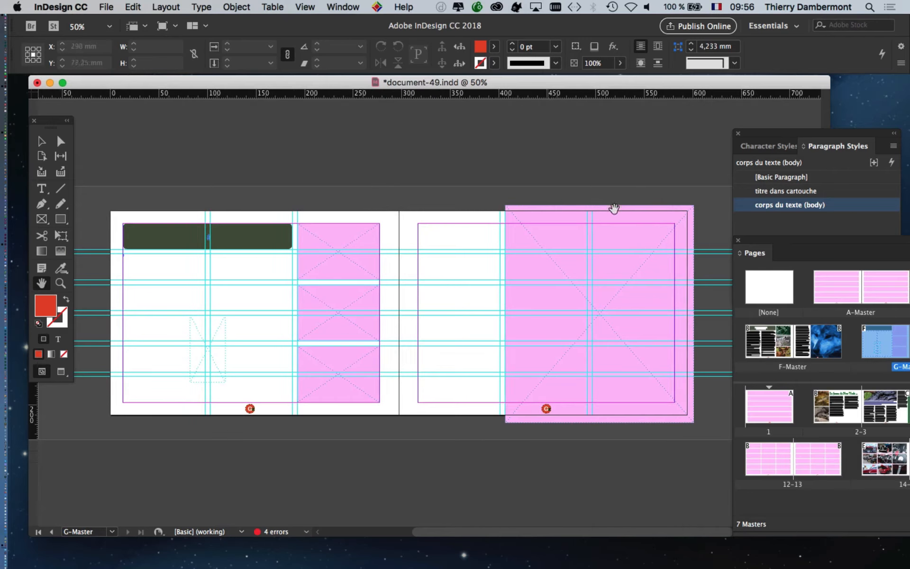
click(738, 134)
drag(768, 242, 375, 311)
Step: Switch to Firefox and bring its Google results window fully into view
mouse_move(4, 379)
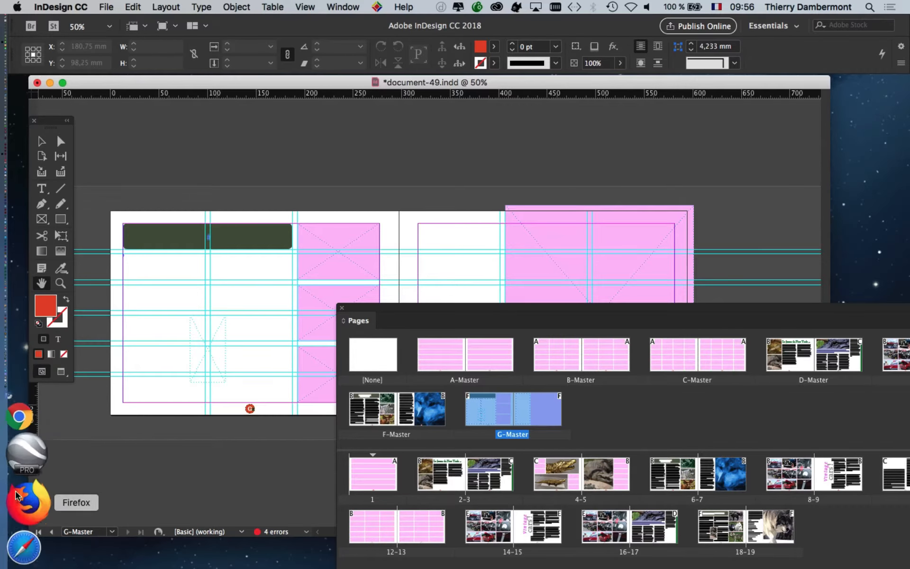
click(28, 475)
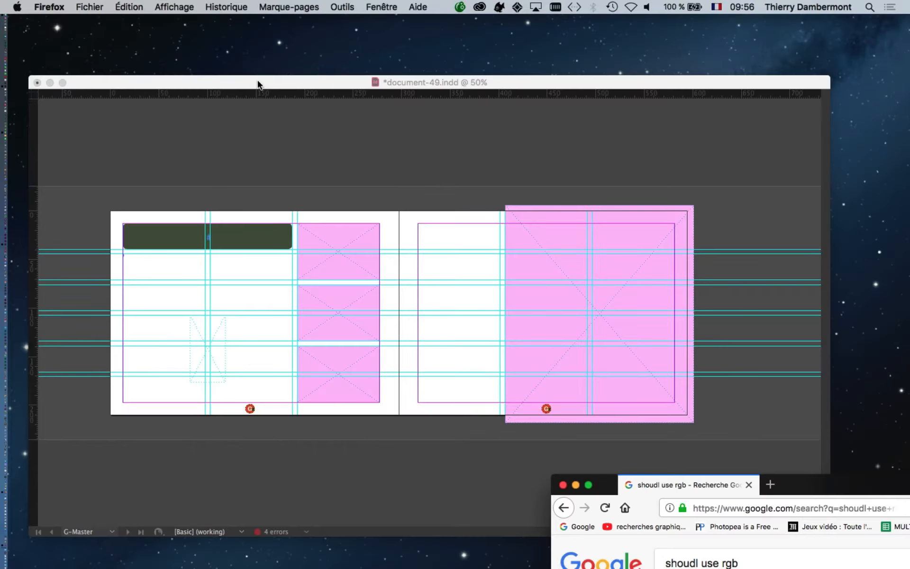
click(258, 84)
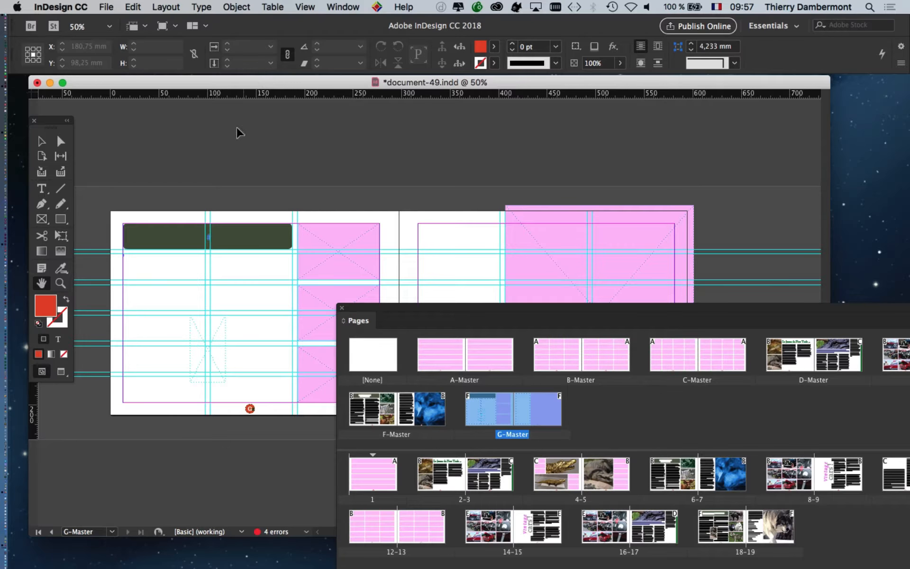
key(super+Tab)
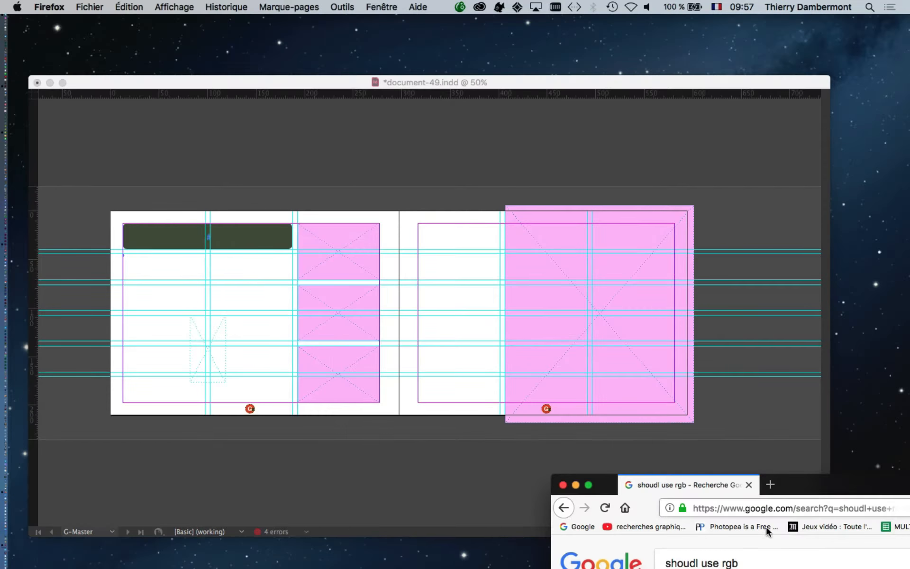
drag(839, 489, 301, 4)
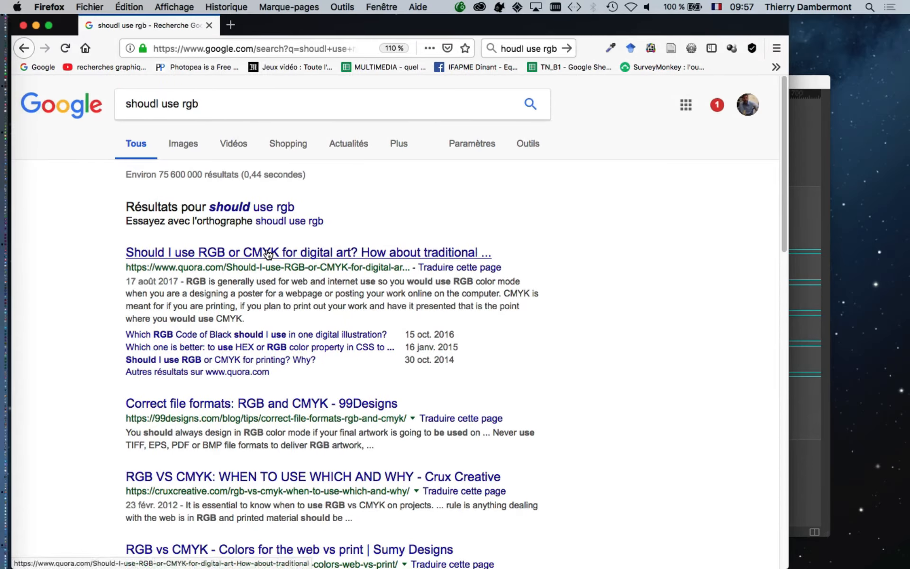
Step: Search Google for "should use rgb indesign" and open the InDesignSecrets article on importing RGB images and converting to CMYK
click(208, 104)
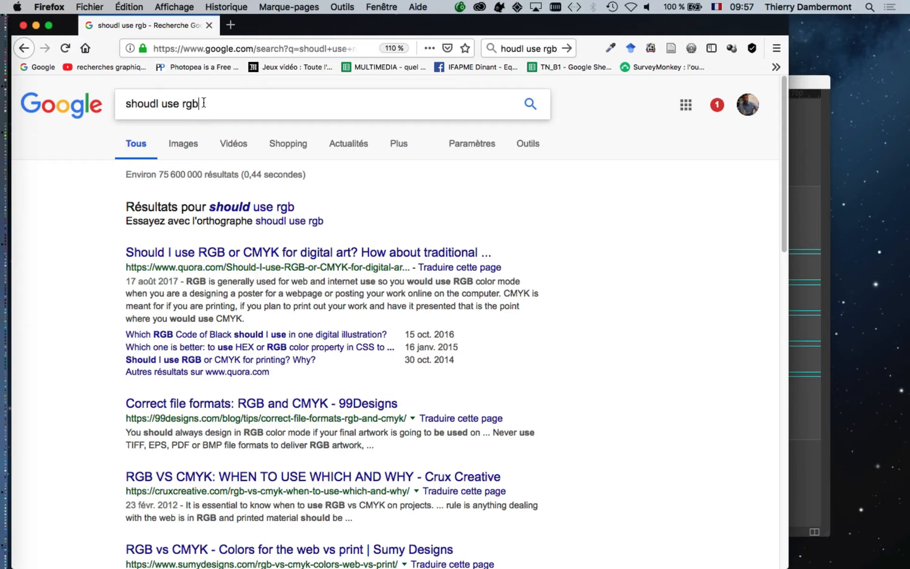
drag(208, 104, 100, 95)
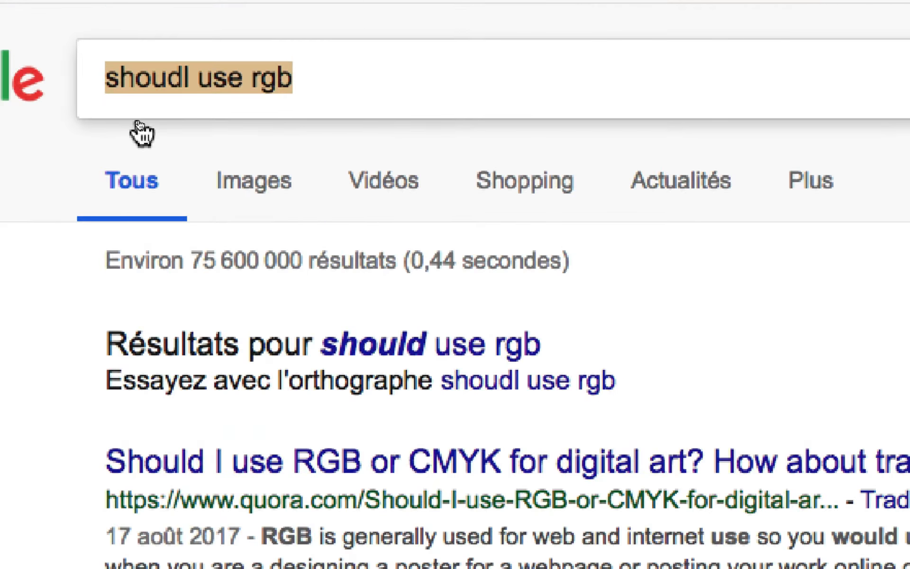
click(158, 104)
drag(153, 105, 131, 108)
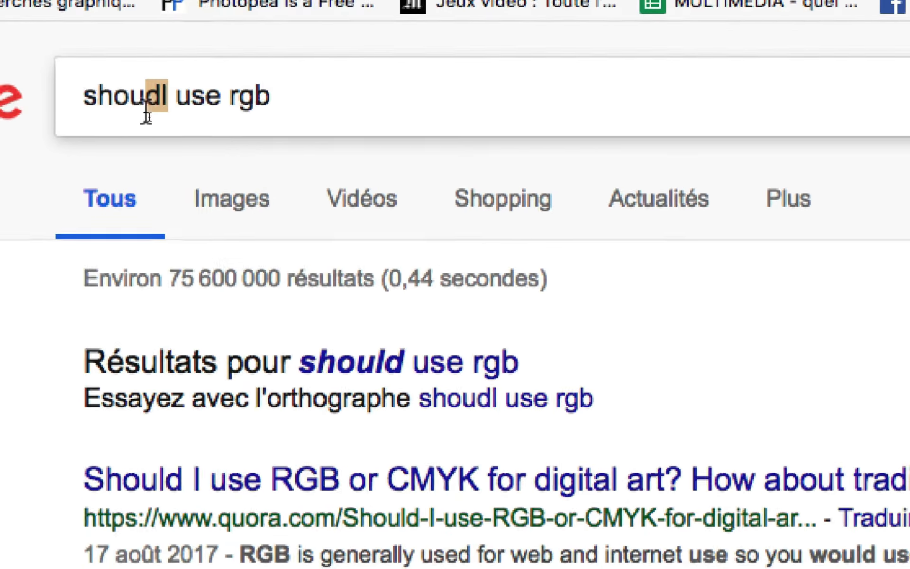
text(ld)
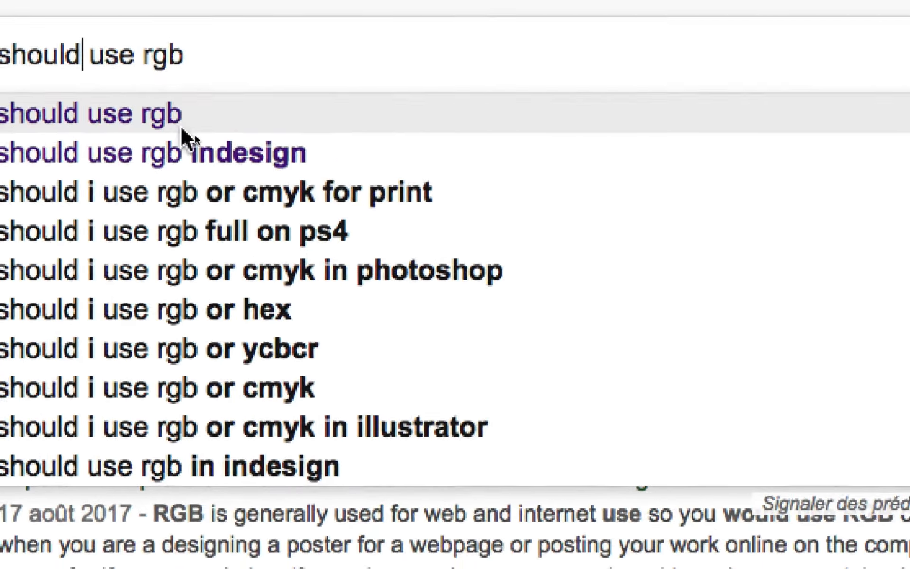
click(272, 176)
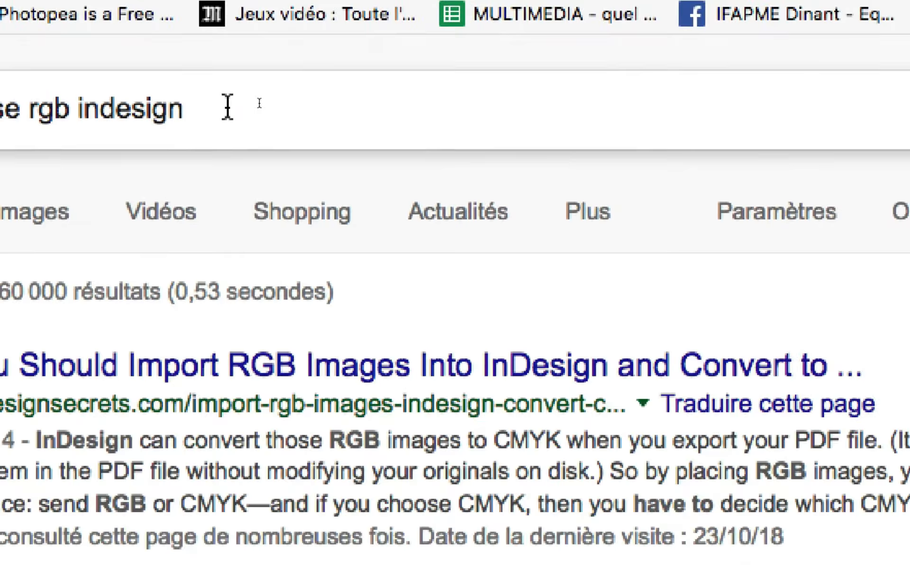
drag(310, 45, 0, 29)
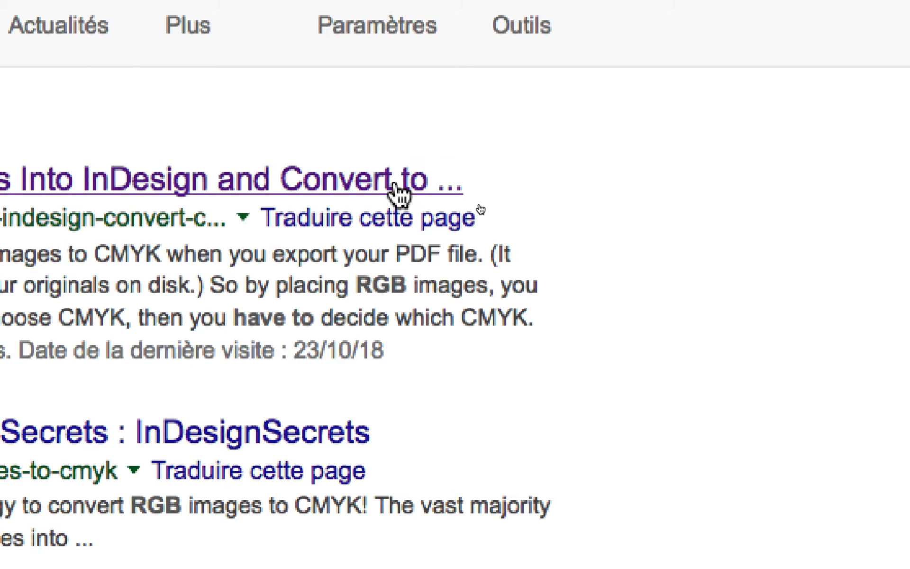
click(397, 184)
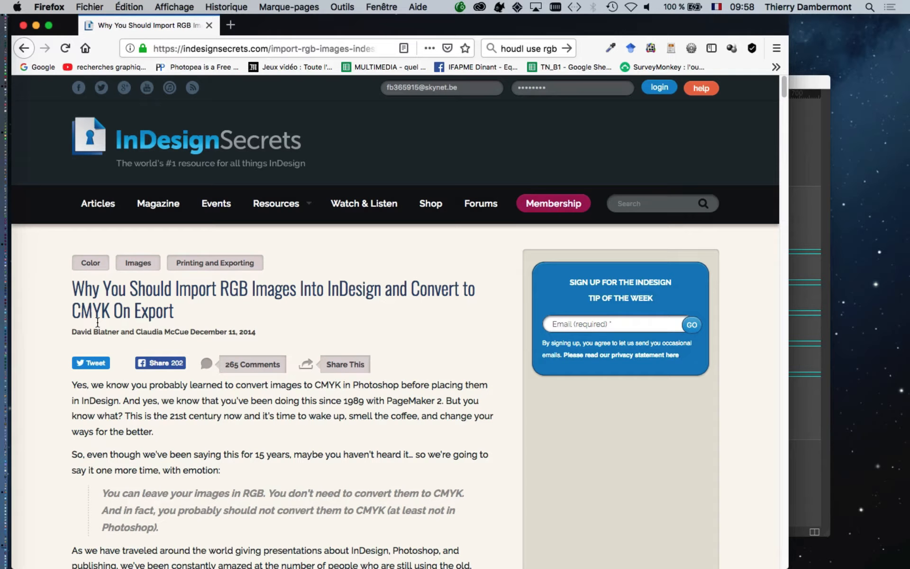
Step: Minimize the Firefox window, switch back to InDesign and move the Pages panel fully into view
click(35, 25)
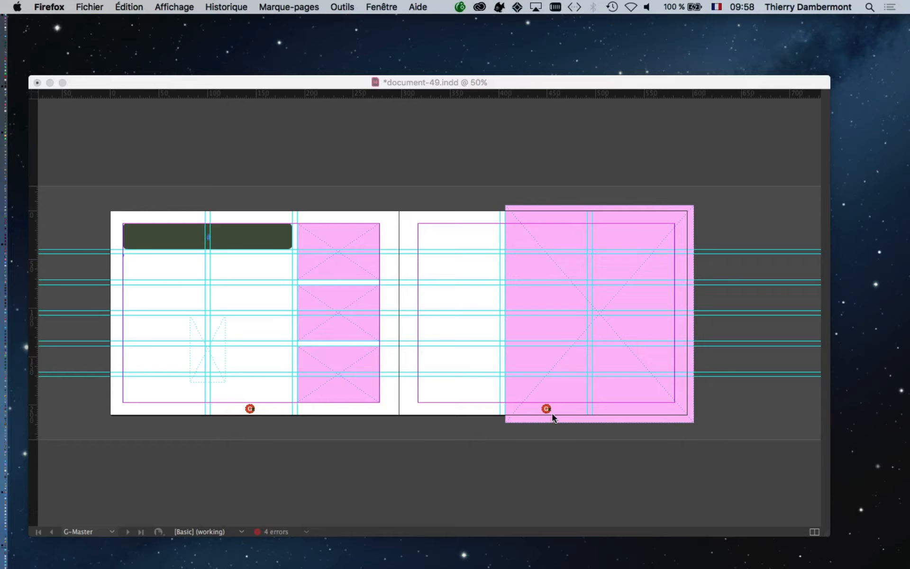
click(379, 79)
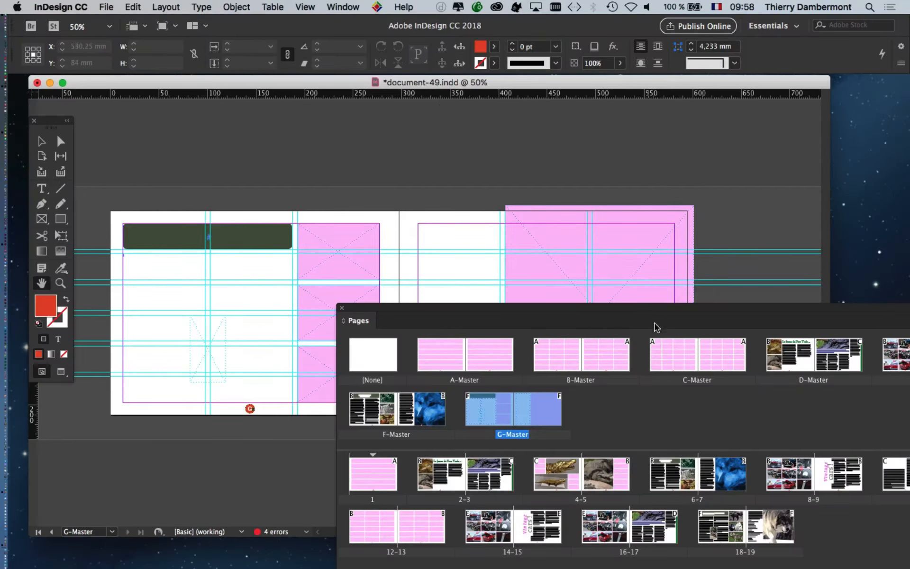
drag(655, 309, 455, 184)
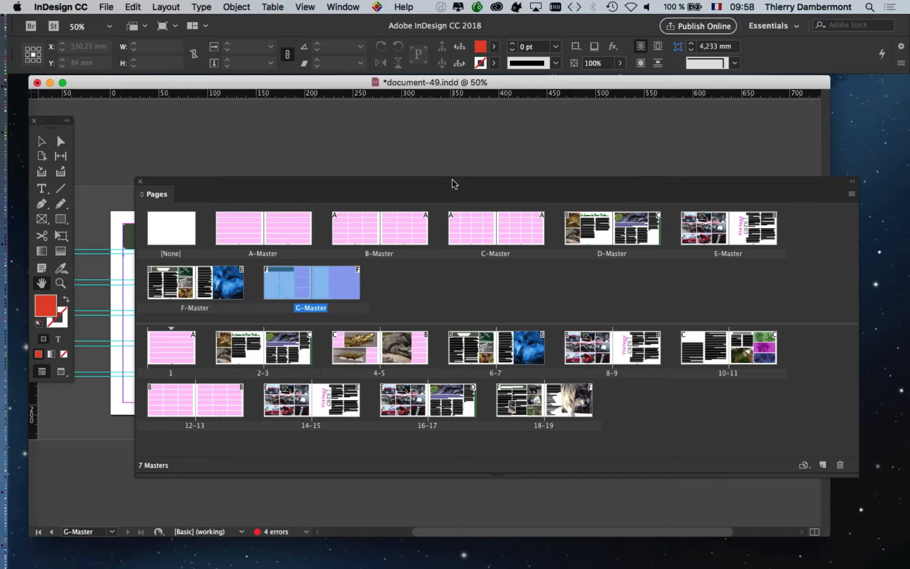
drag(453, 184, 569, 131)
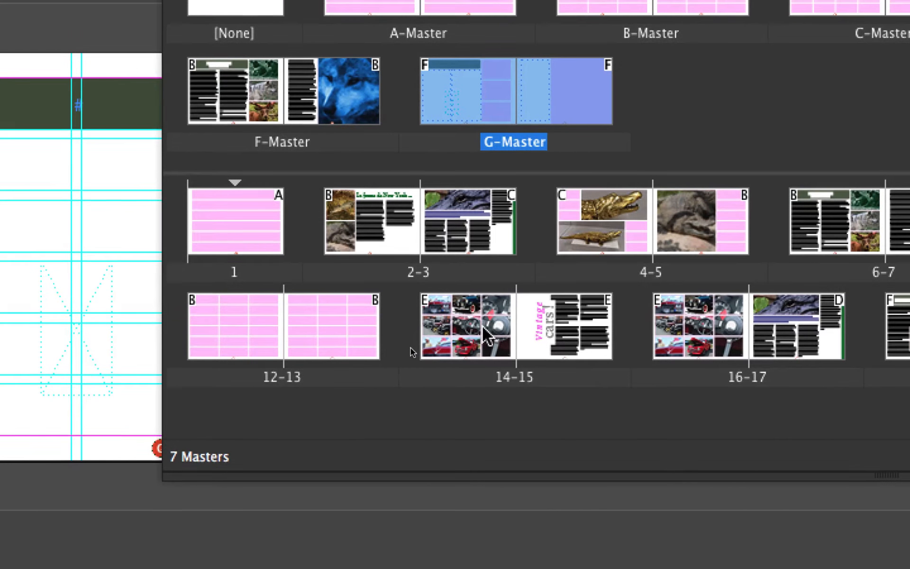
Step: Display page 14 of the document and move the Pages panel aside to uncover its car photos
click(179, 412)
double_click(484, 334)
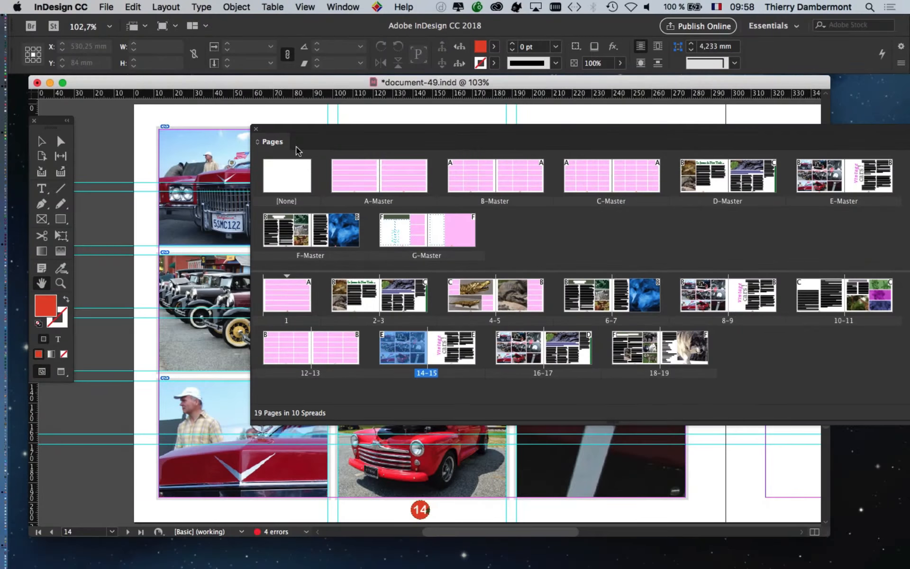
drag(295, 148, 818, 334)
scroll(569, 285, right, 4)
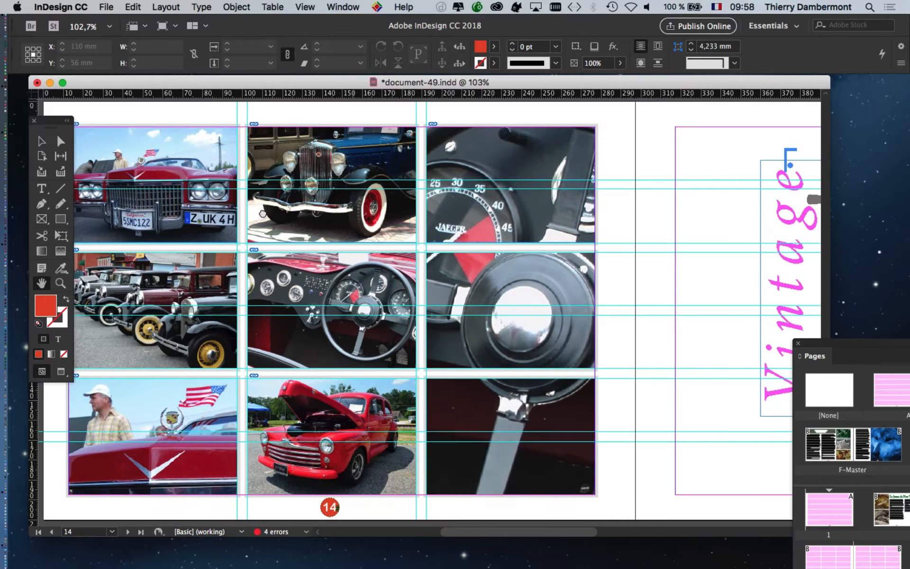
Step: Display the Links panel and place it over the page 14 photos
click(334, 6)
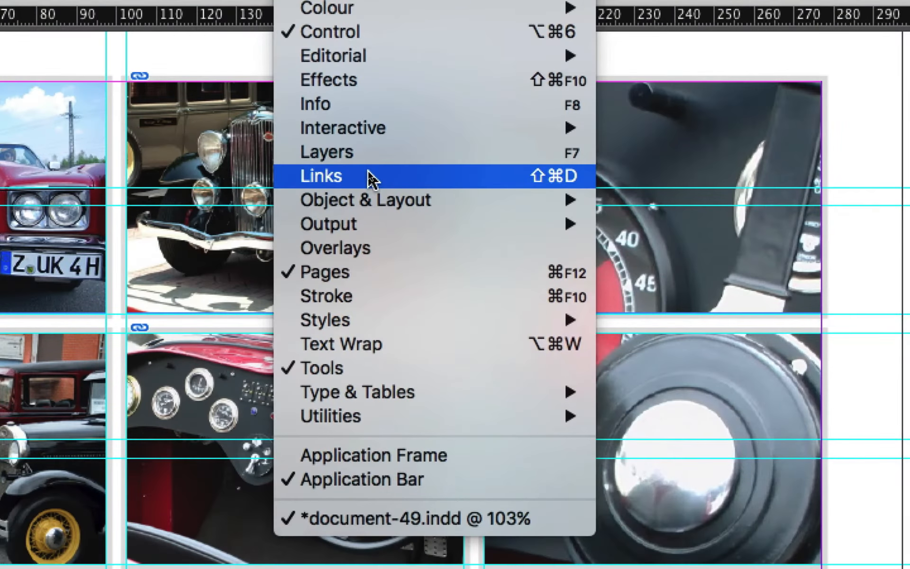
click(370, 179)
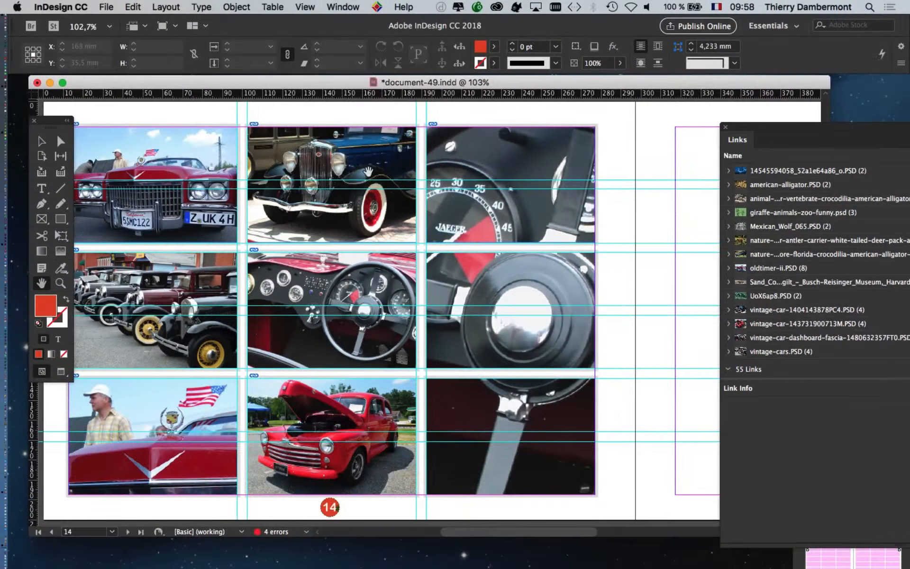
drag(808, 128, 430, 80)
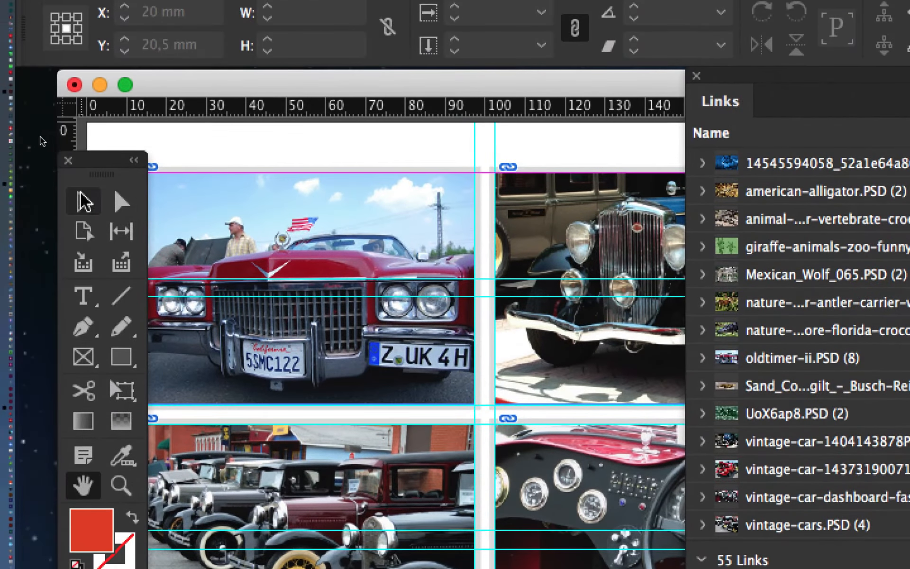
Step: Select the first car photo in the top row of page 14 and collapse the link information shown for it
click(83, 180)
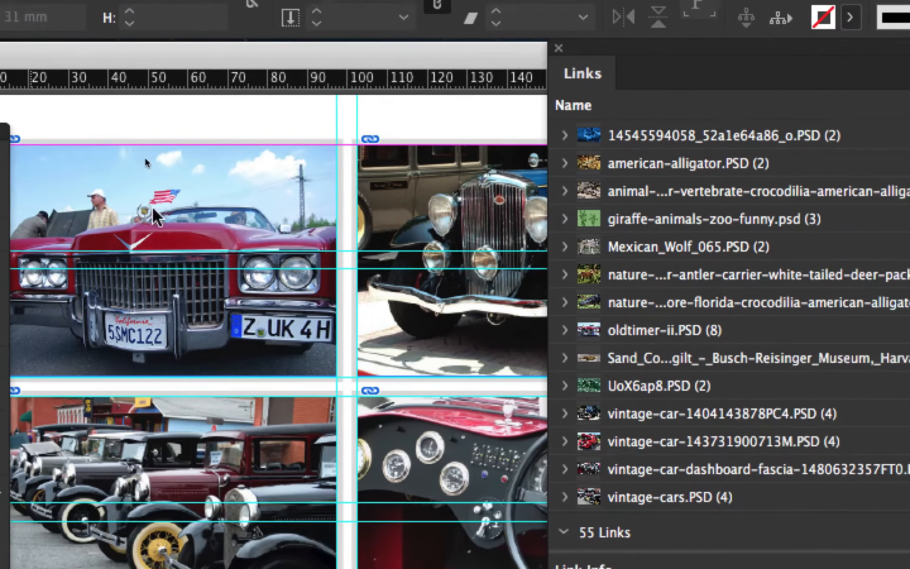
click(317, 210)
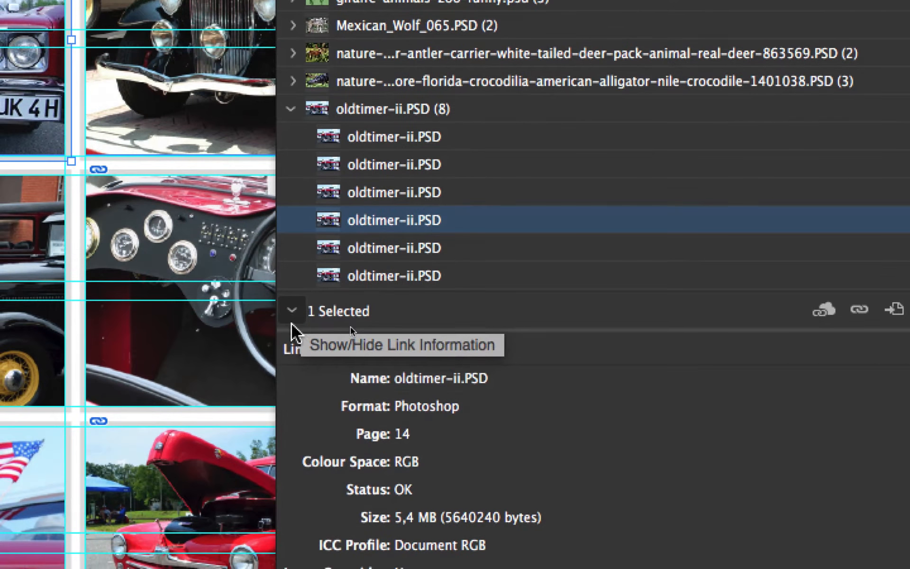
click(265, 334)
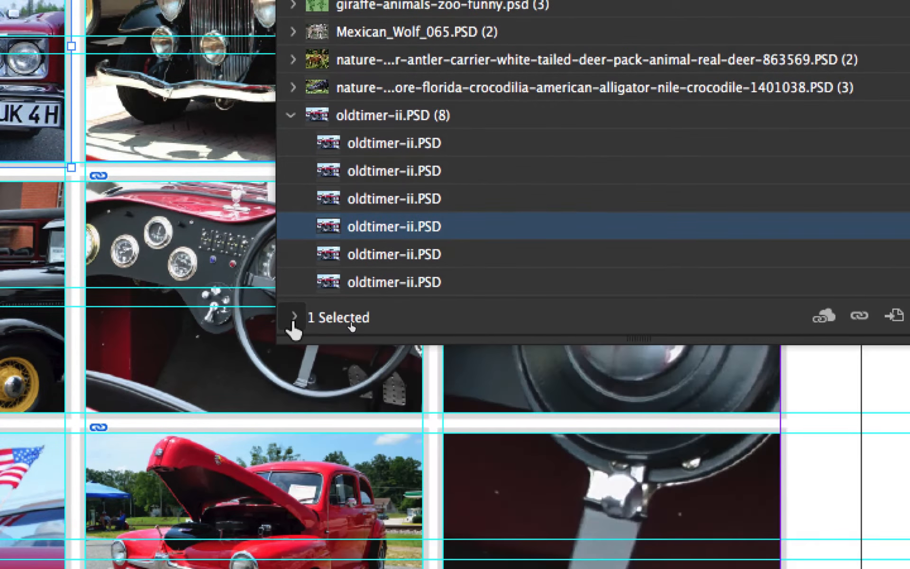
Step: Expand the link information of the selected page 14 car photo and review its colour space, ICC profile and resolution
click(294, 317)
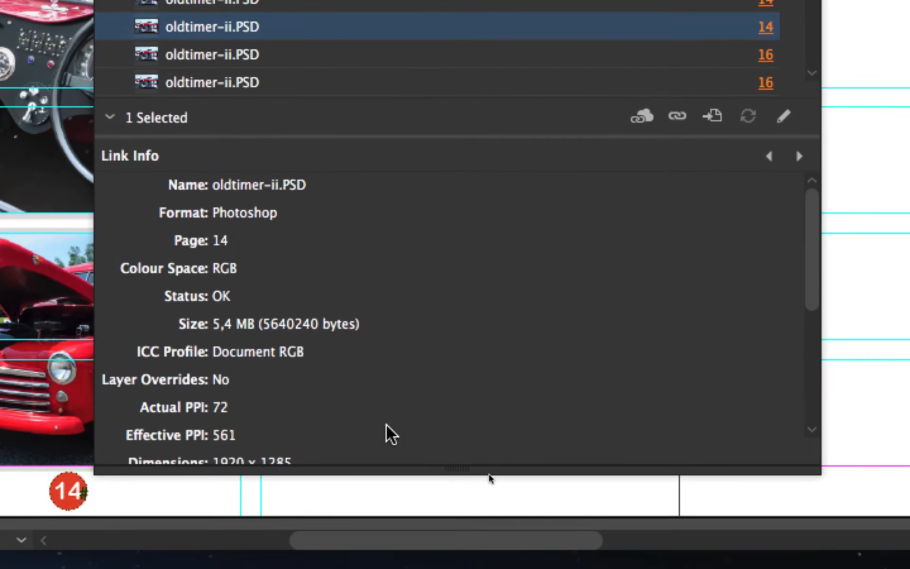
scroll(413, 419, down, 3)
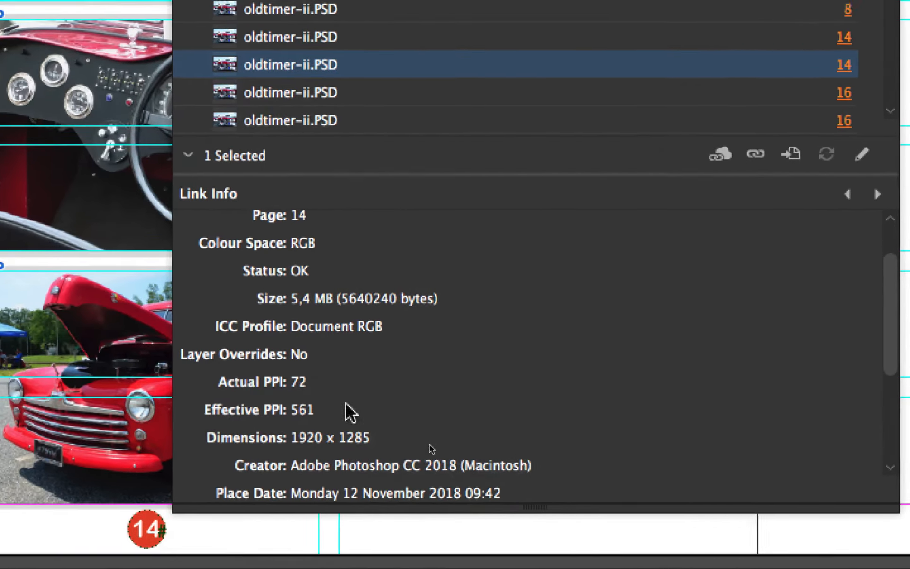
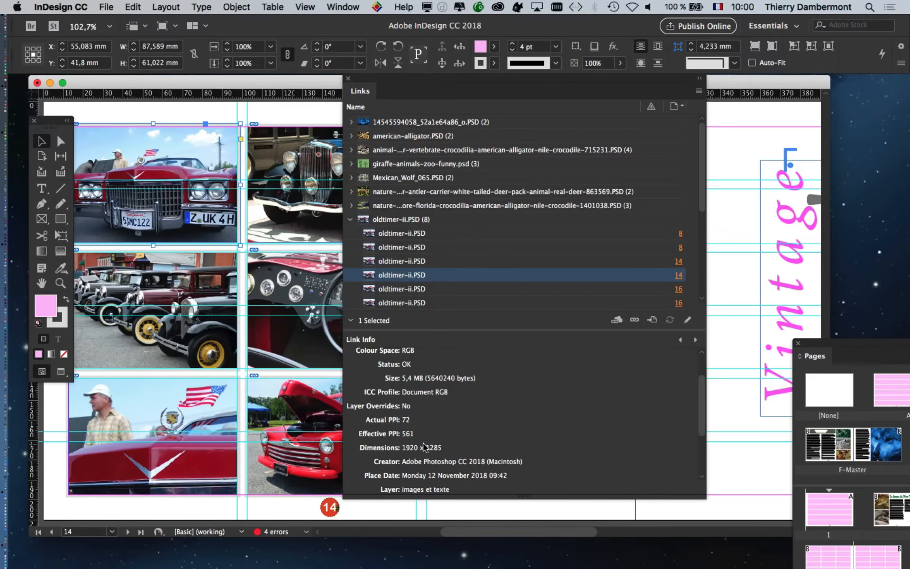
scroll(505, 436, down, 3)
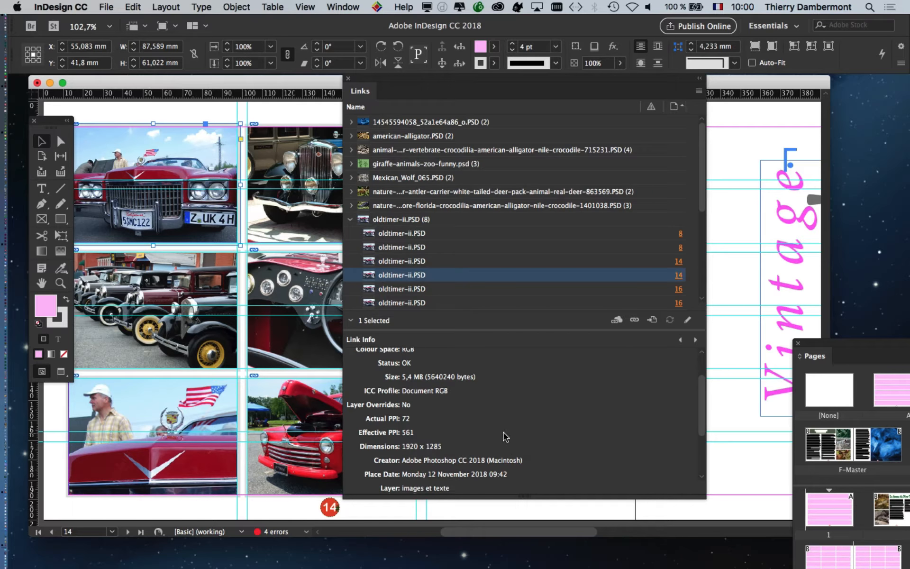
scroll(505, 436, up, 2)
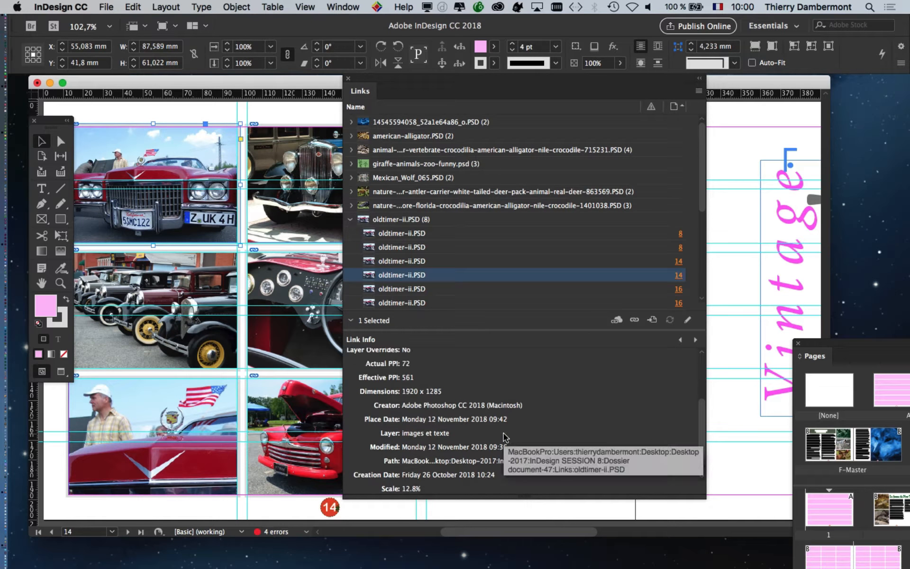
scroll(504, 433, up, 3)
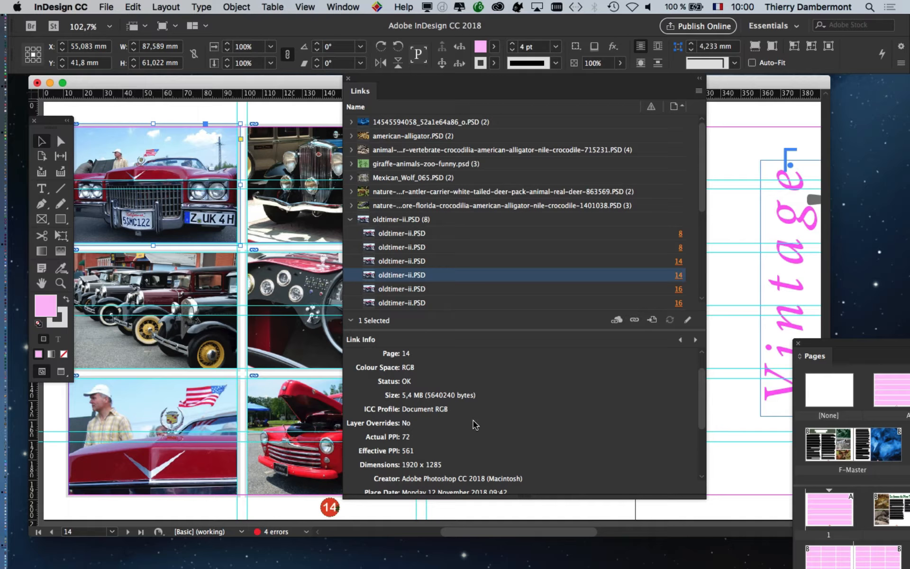
scroll(413, 440, down, 1)
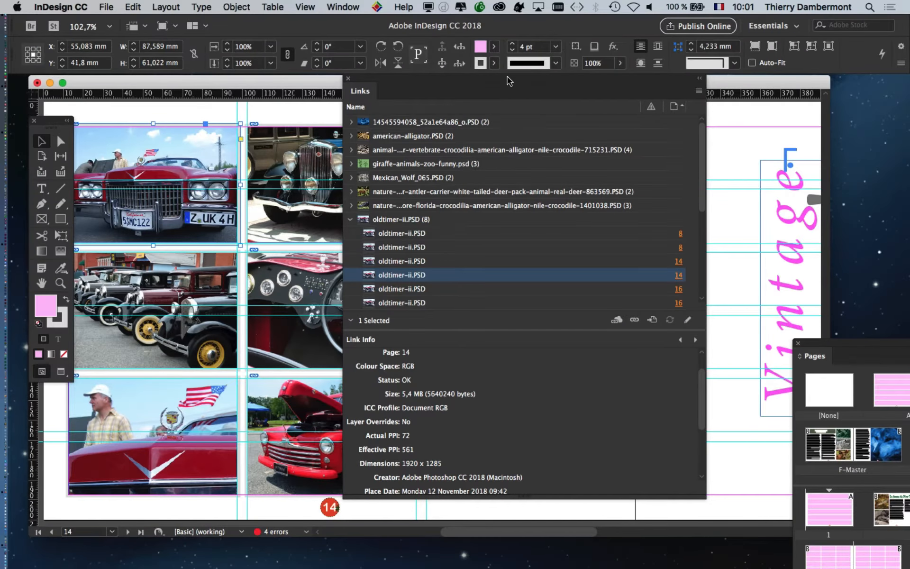
Step: Move the Links panel off the car photos and select the large blue wolf photo on page 7
drag(507, 80, 458, 383)
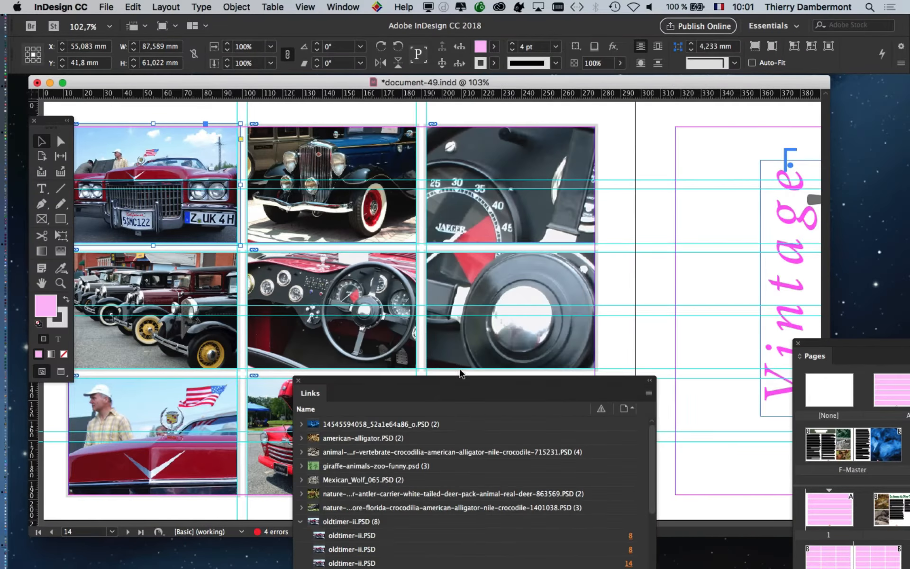
key(super+minus)
key(super+minus)
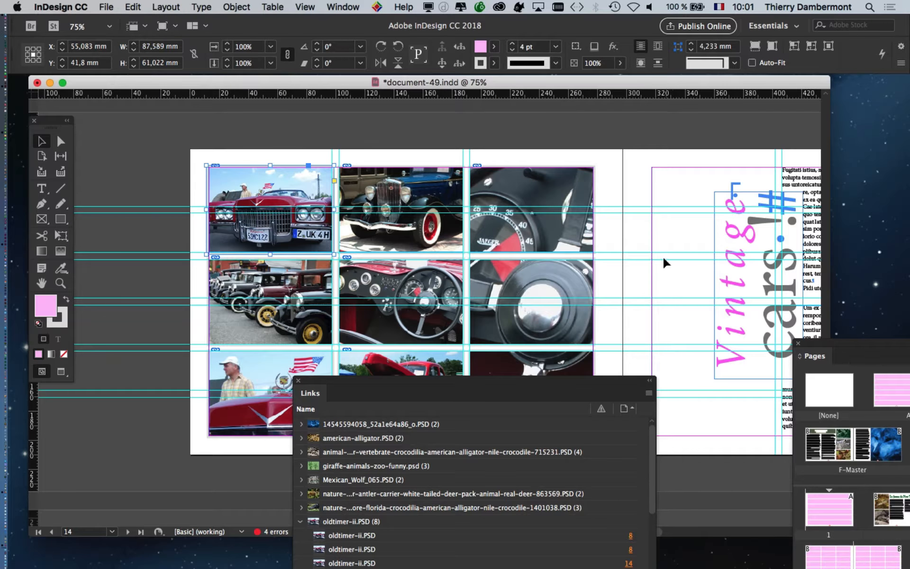
scroll(664, 260, right, 10)
scroll(653, 223, up, 10)
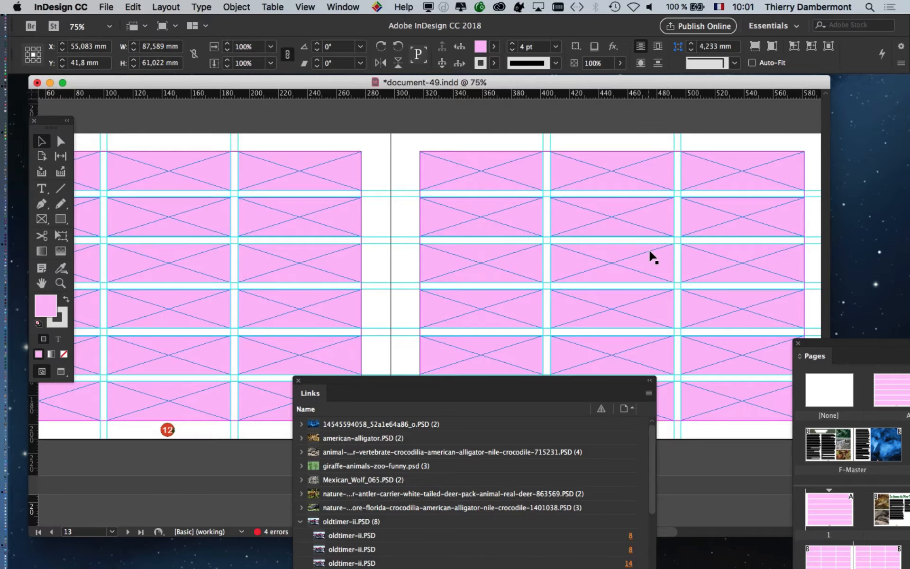
key(super+minus)
key(super+minus)
key(super+minus)
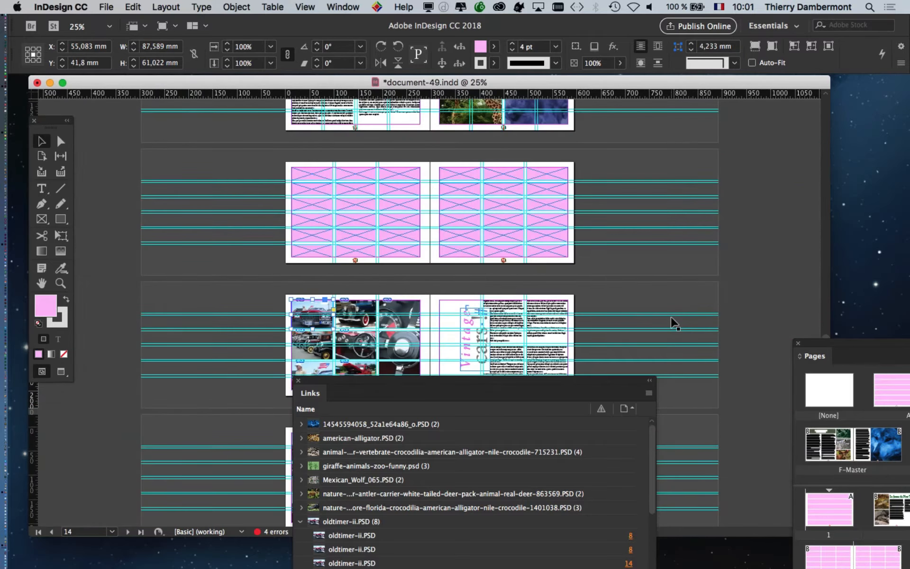
scroll(614, 275, up, 5)
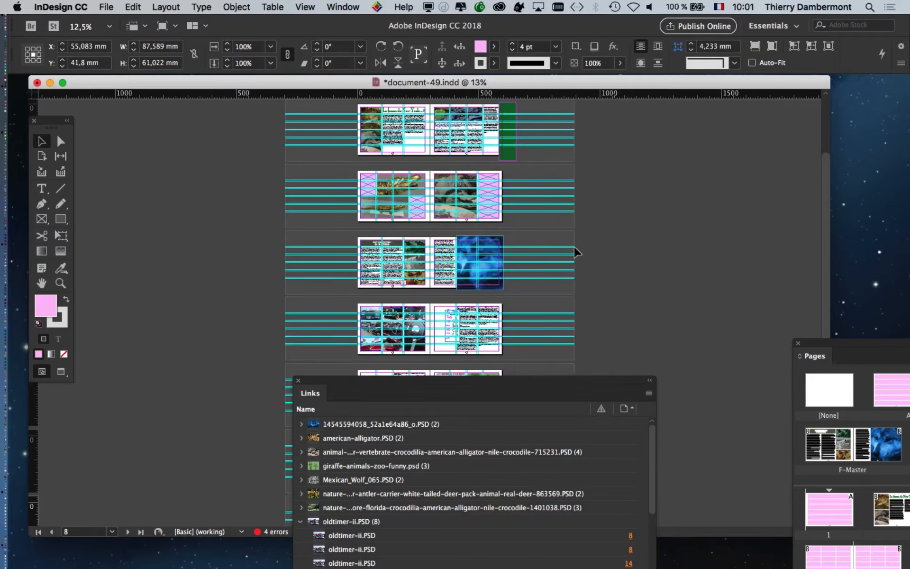
key(super+plus)
key(super+plus)
key(super+plus)
scroll(719, 213, right, 10)
scroll(718, 213, up, 3)
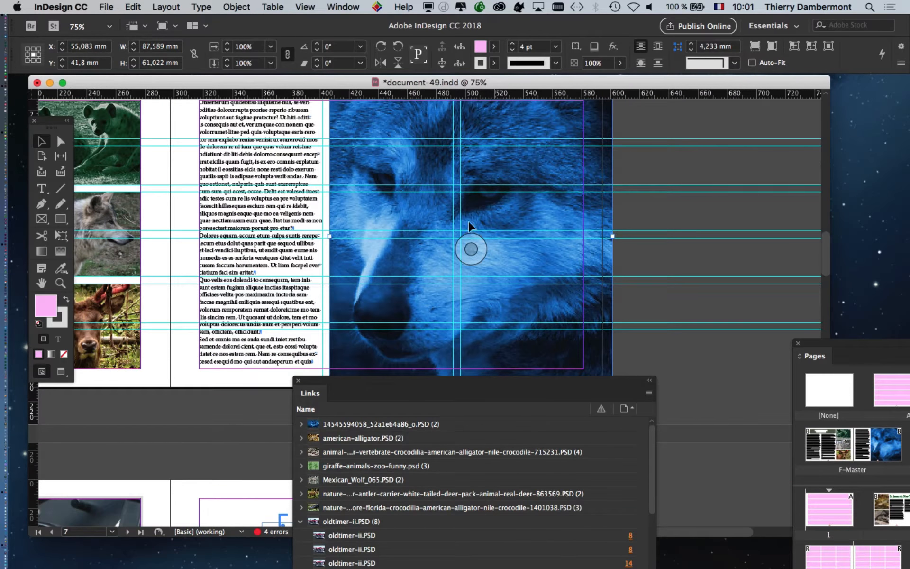
click(486, 213)
Step: Place the Links panel beside the wolf photo, check its colour space and resolution, and close the panel
drag(418, 384, 643, 272)
drag(657, 237, 657, 93)
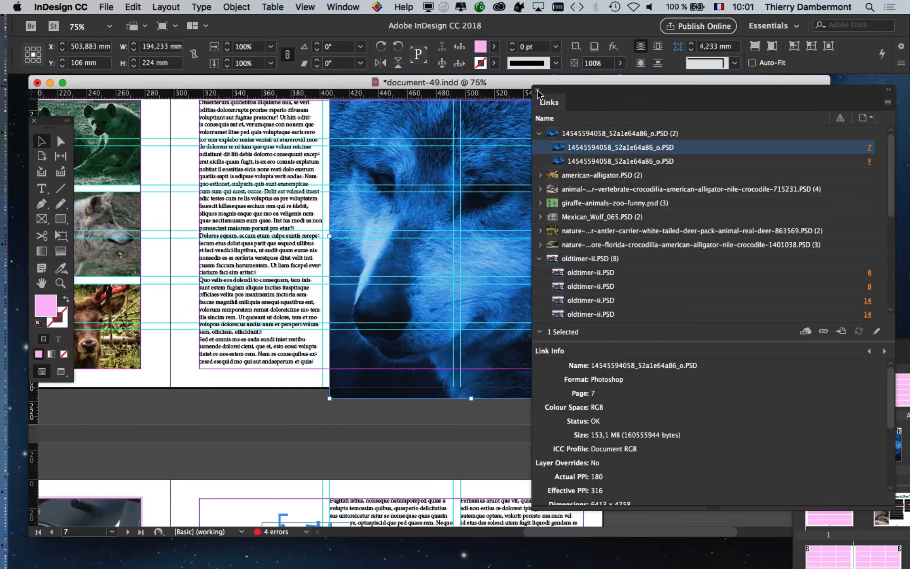
click(538, 91)
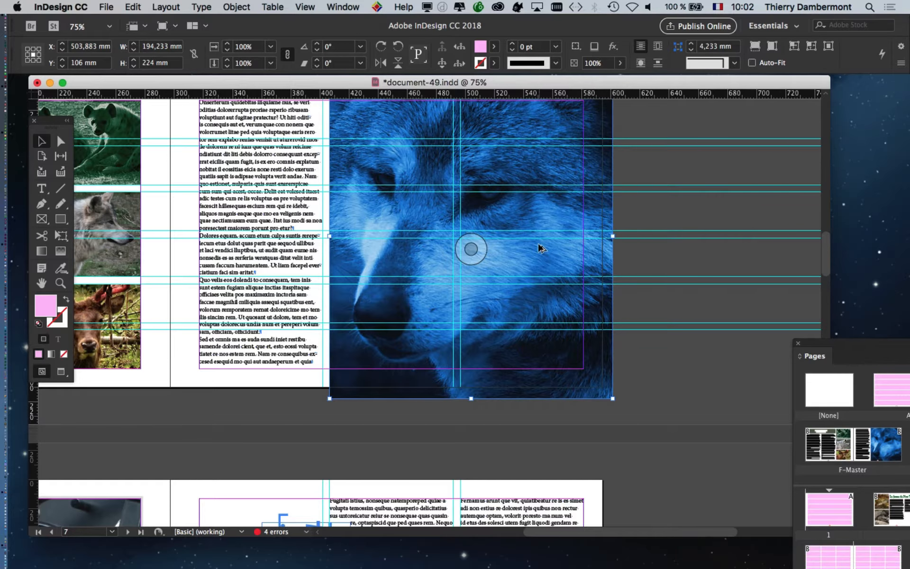
Step: Display the Links panel again and read the wolf photo's link information down to its dimensions and creator
key(super+minus)
click(343, 7)
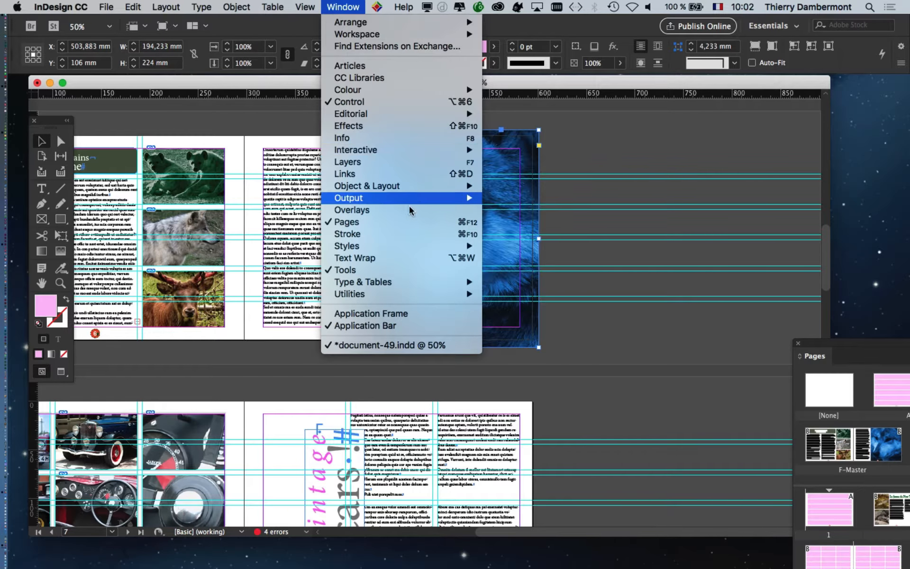
click(397, 174)
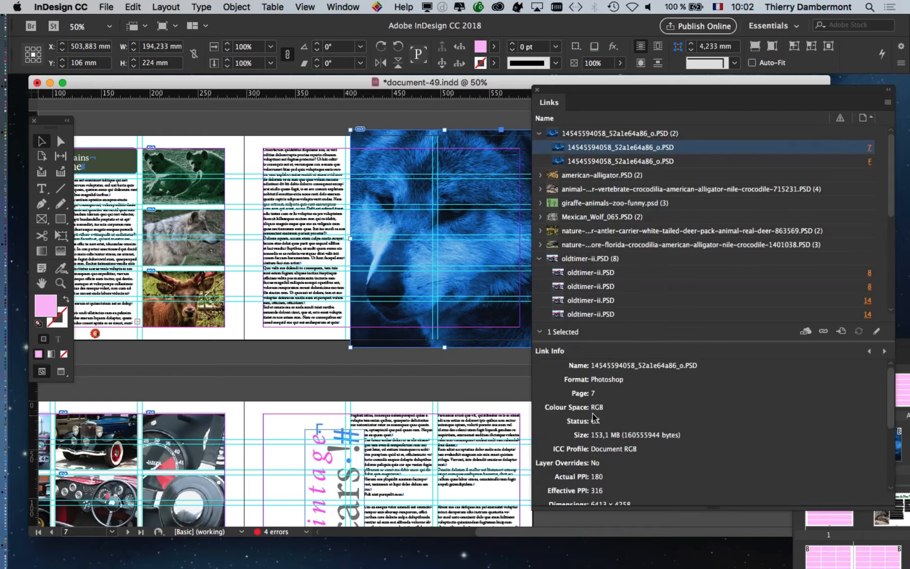
scroll(656, 467, down, 2)
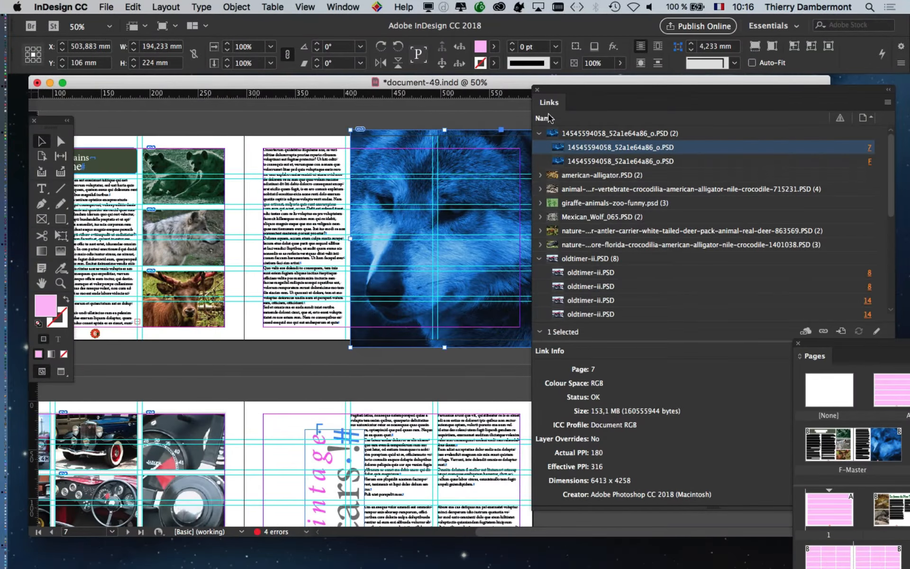
Step: Close the Links panel, bring the Pages panel fully into view and insert a G-Master spread directly after pages 16-17
click(537, 90)
drag(845, 342, 225, 94)
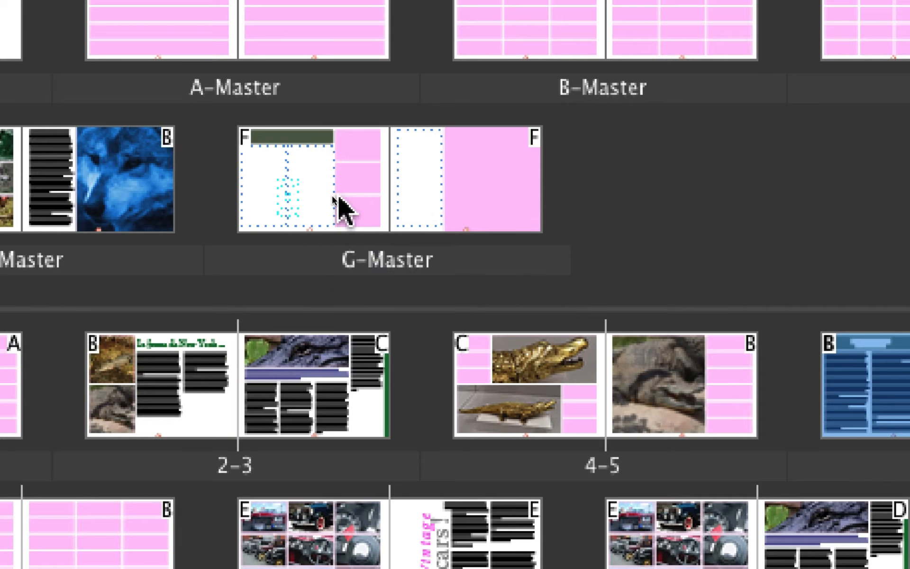
click(336, 198)
shift+click(433, 194)
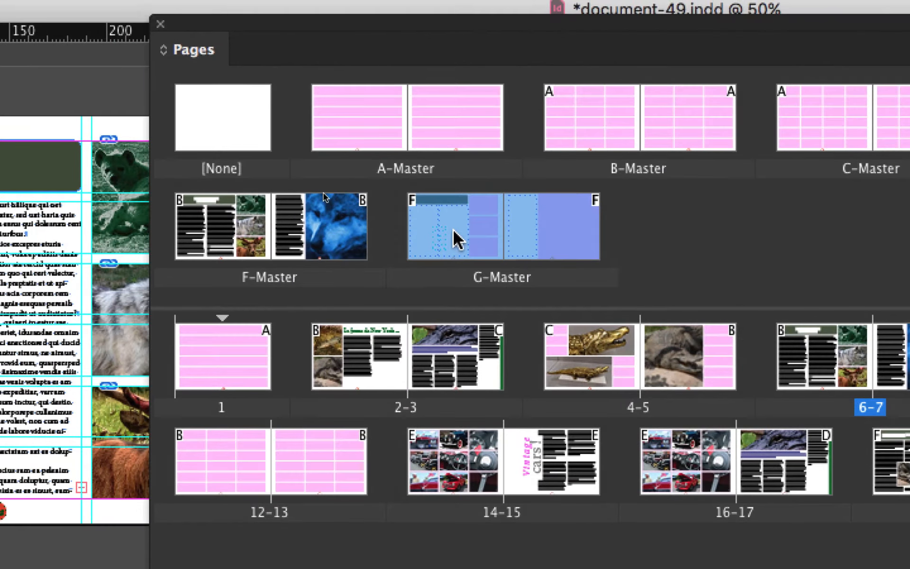
drag(456, 239, 633, 315)
drag(512, 258, 440, 311)
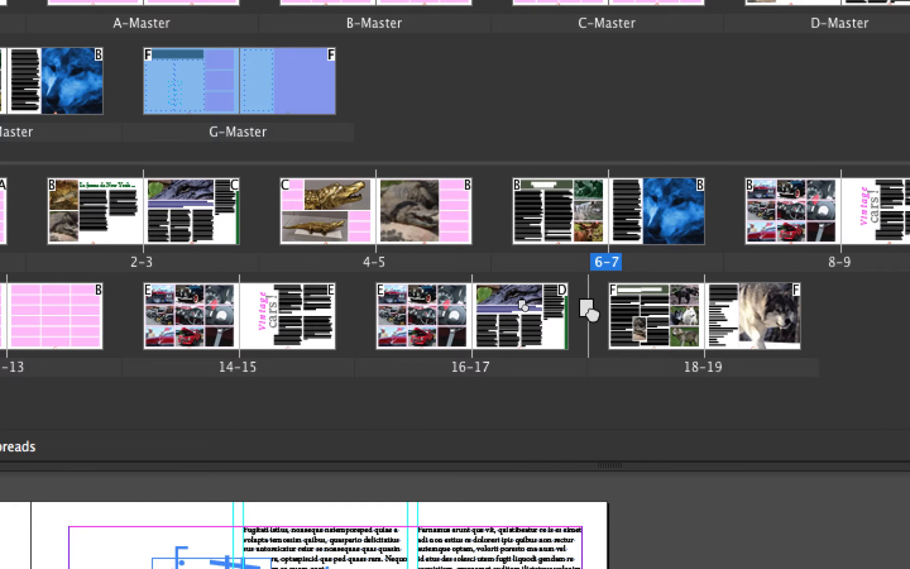
drag(588, 310, 594, 311)
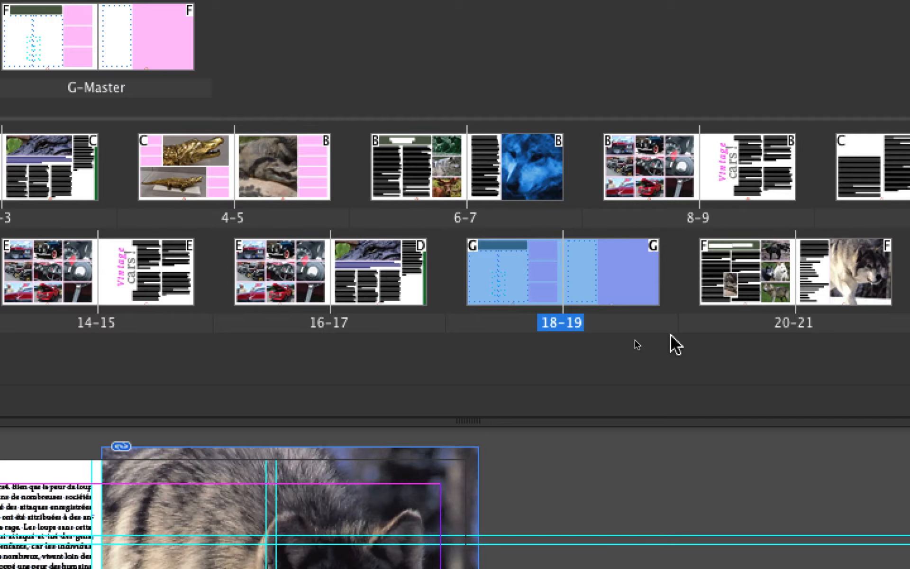
click(670, 334)
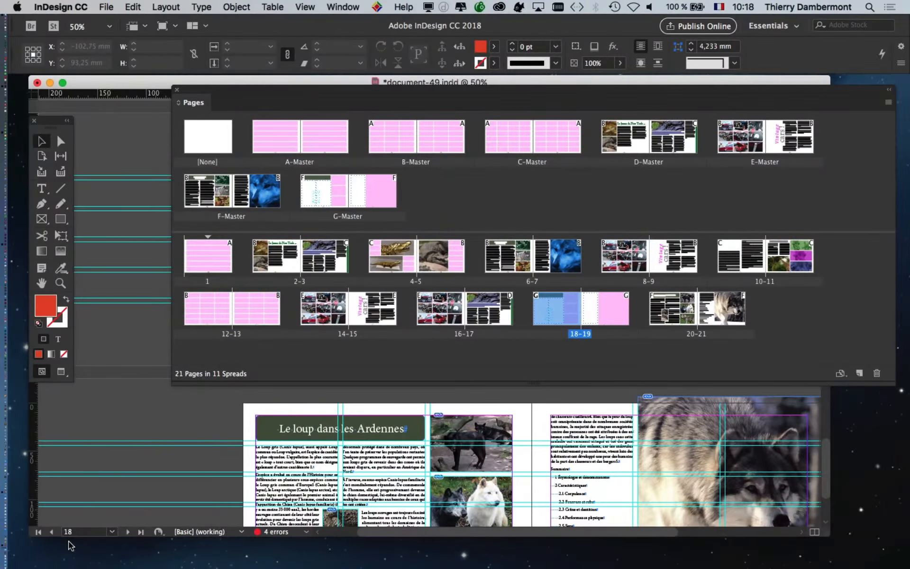
Step: Move the Pages panel aside to uncover the new spread and bring page 18 into view
drag(201, 101, 782, 339)
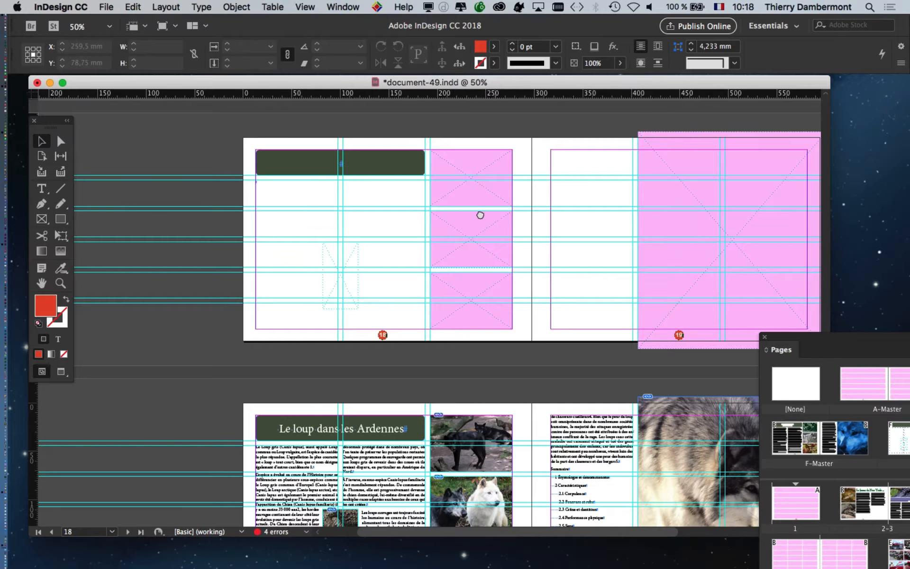
drag(480, 213, 368, 203)
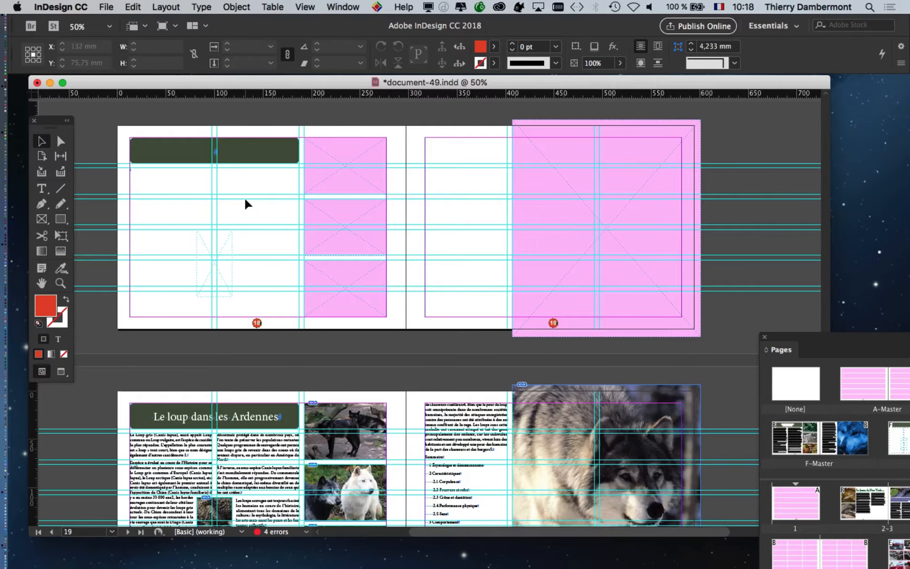
scroll(246, 204, up, 1)
drag(331, 212, 379, 264)
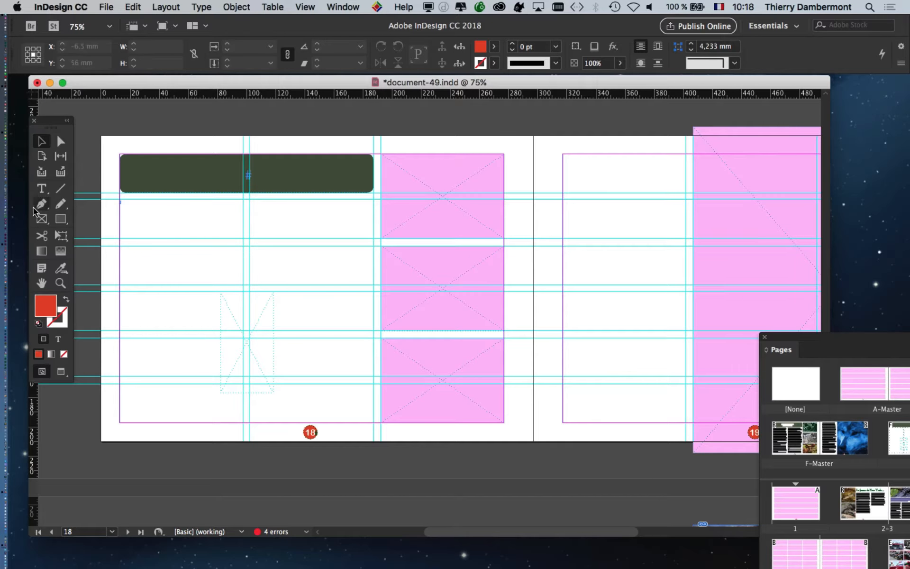
Step: Examine the locked green title frame on page 18 with the Type tool, return to the Selection tool and reposition the Pages panel
click(42, 188)
scroll(212, 199, up, 2)
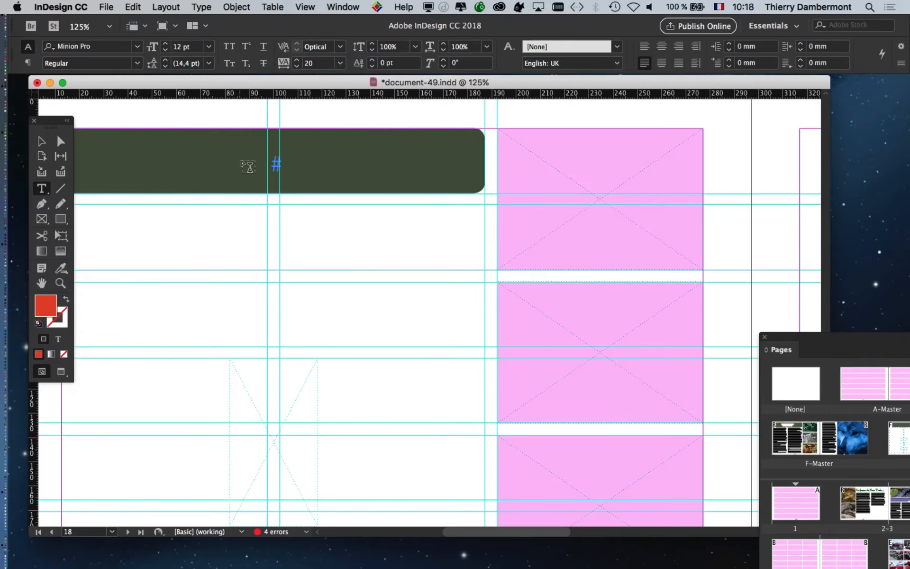
drag(321, 196, 352, 211)
click(42, 141)
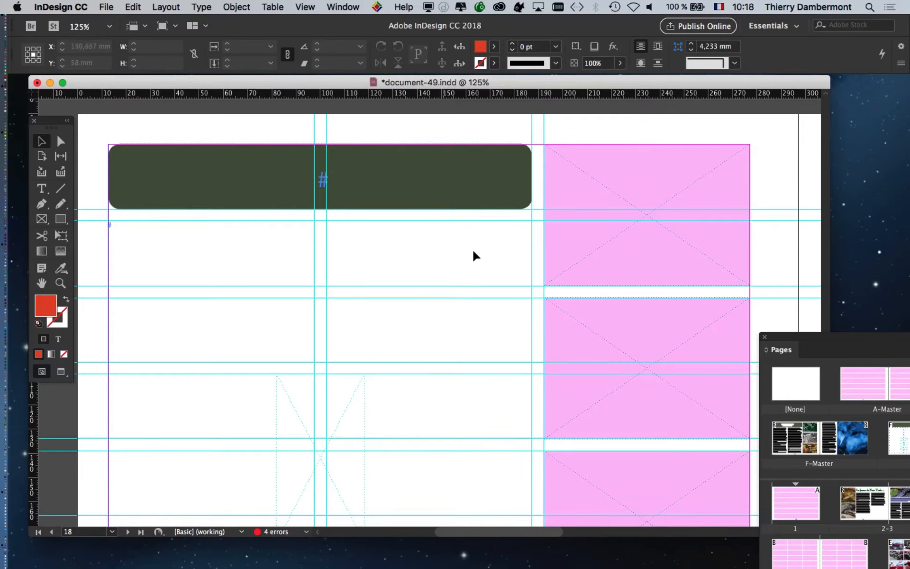
drag(795, 337, 685, 270)
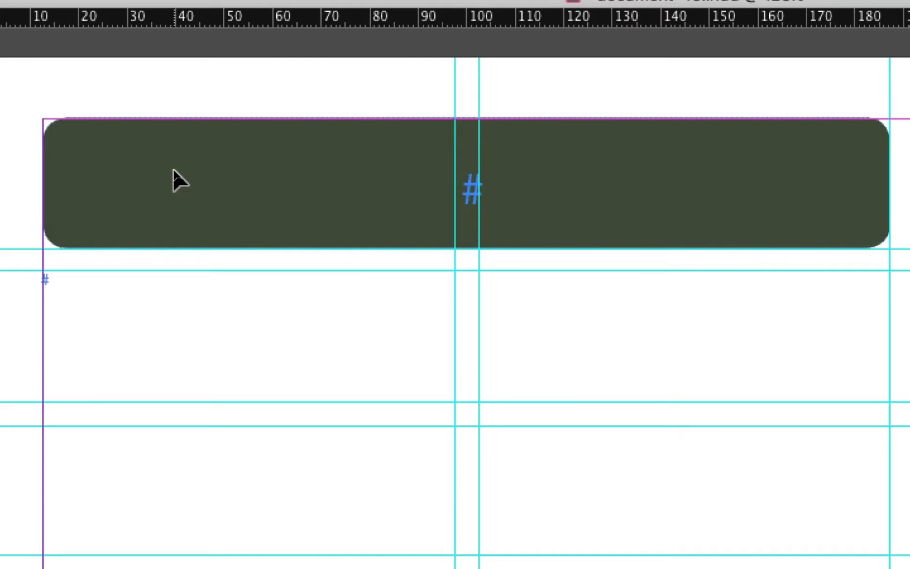
Step: Override the green title frame from the master on page 18 and enter the title "Les dauphins des îles" in it
click(160, 164)
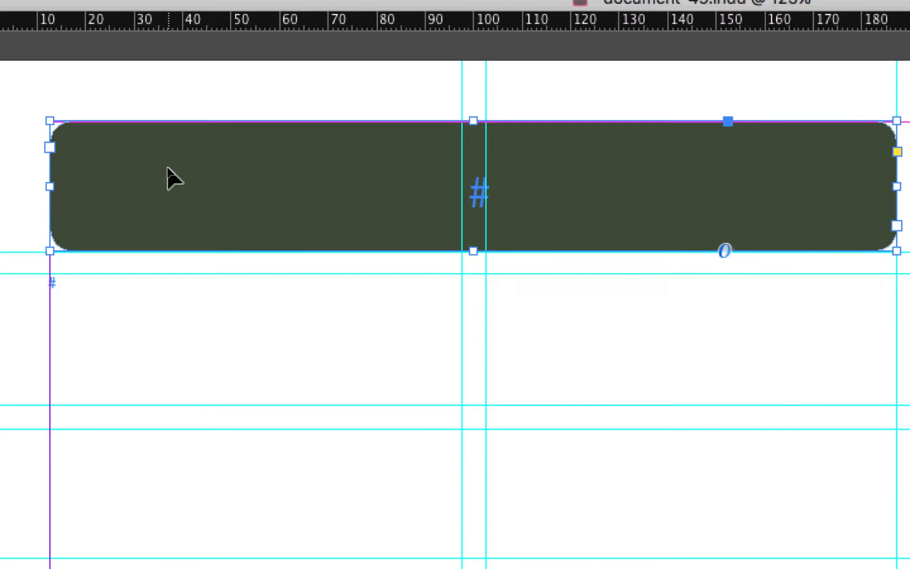
click(79, 184)
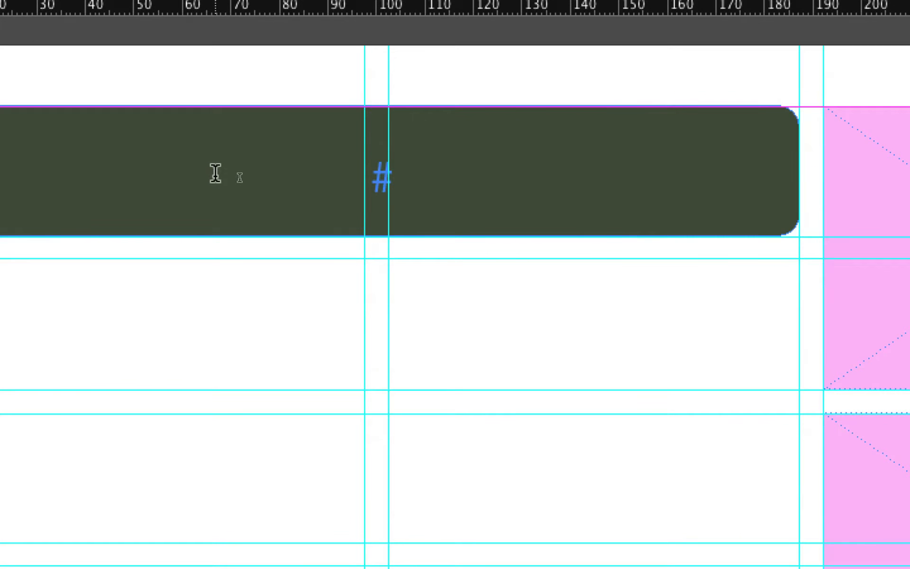
click(215, 173)
text(Les d)
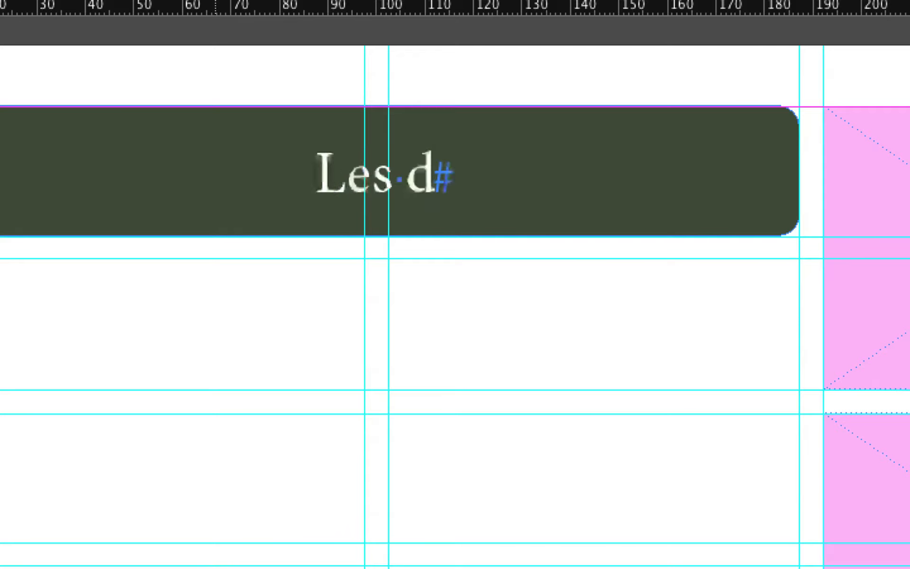
text(auphins des )
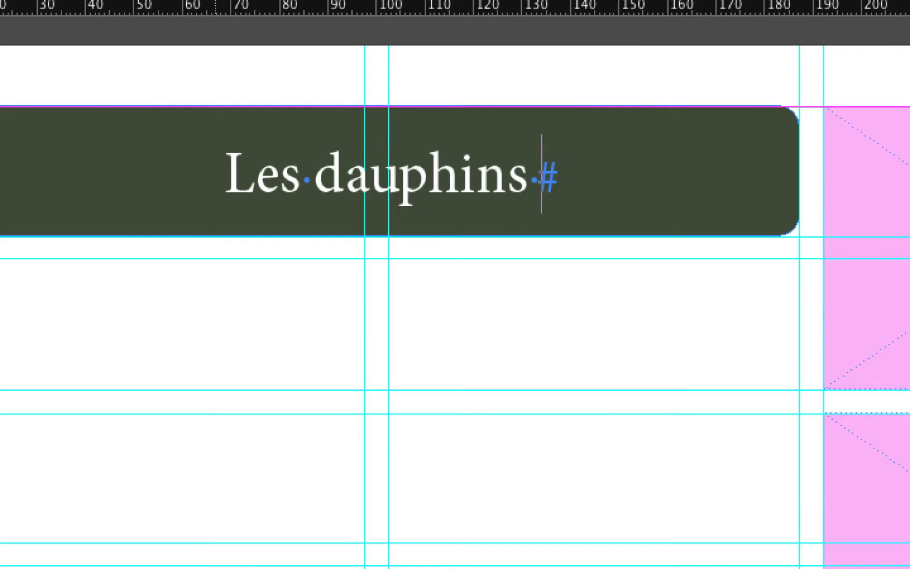
text(îles)
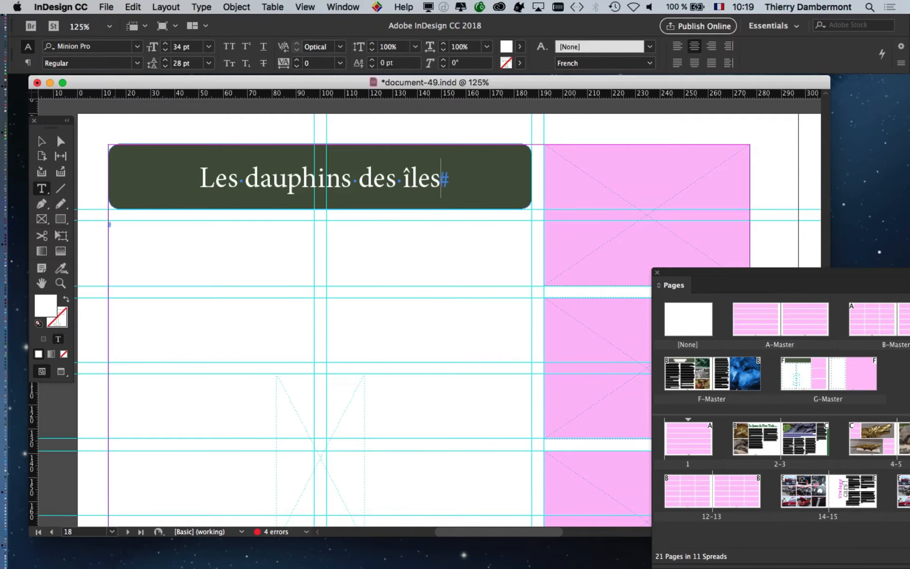
key(Escape)
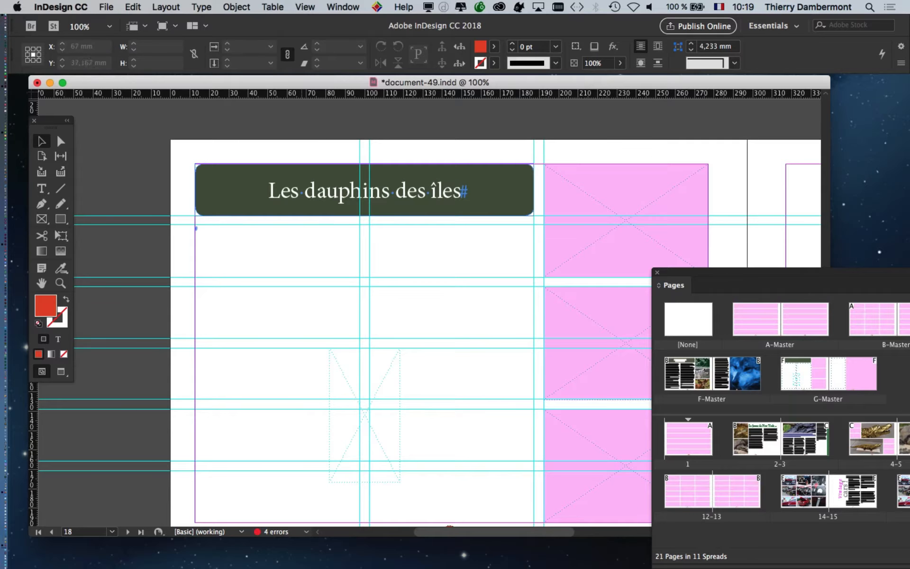
Step: Examine the character formatting of the whole title on page 18 with the Type tool
key(super+equal)
key(super+equal)
key(Return)
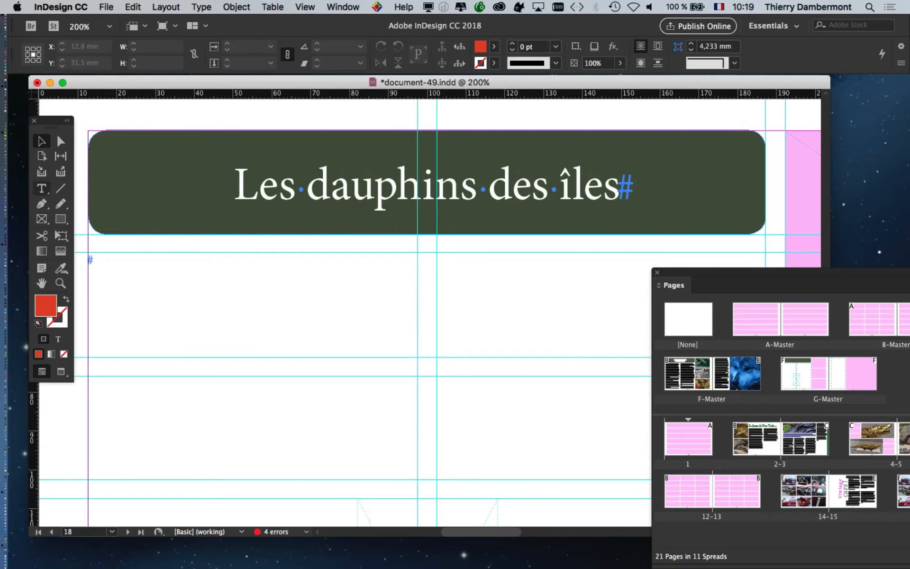
key(shift+Right)
key(shift+Right)
key(shift+Right)
key(shift+Right)
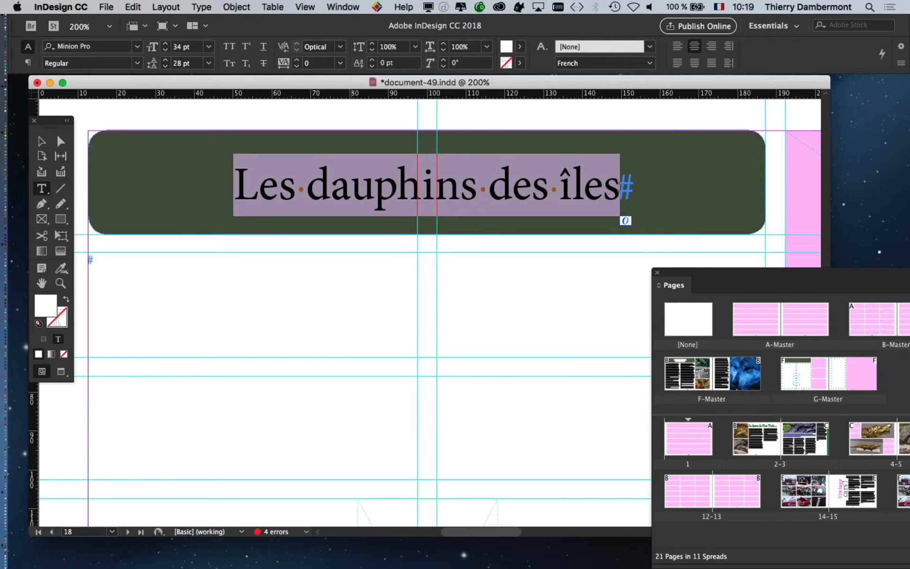
click(487, 186)
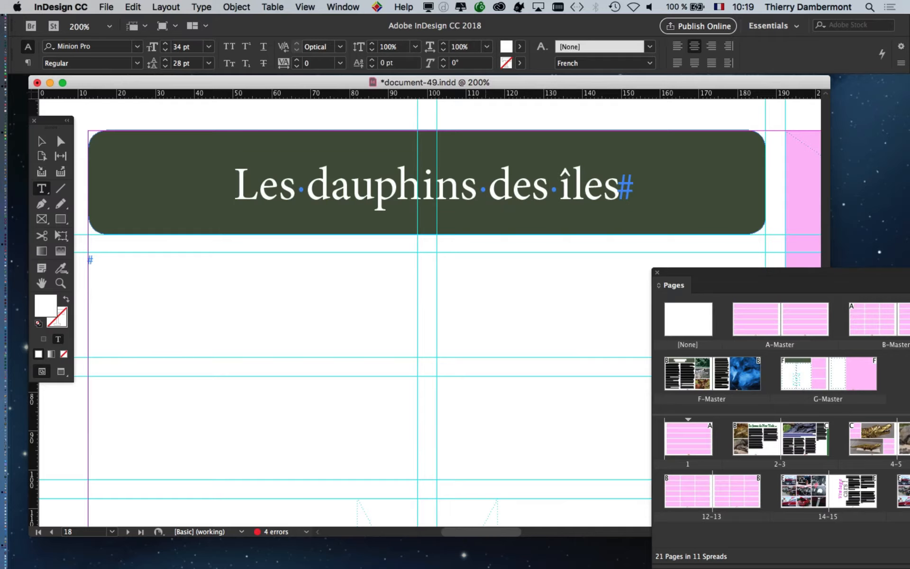
key(super+a)
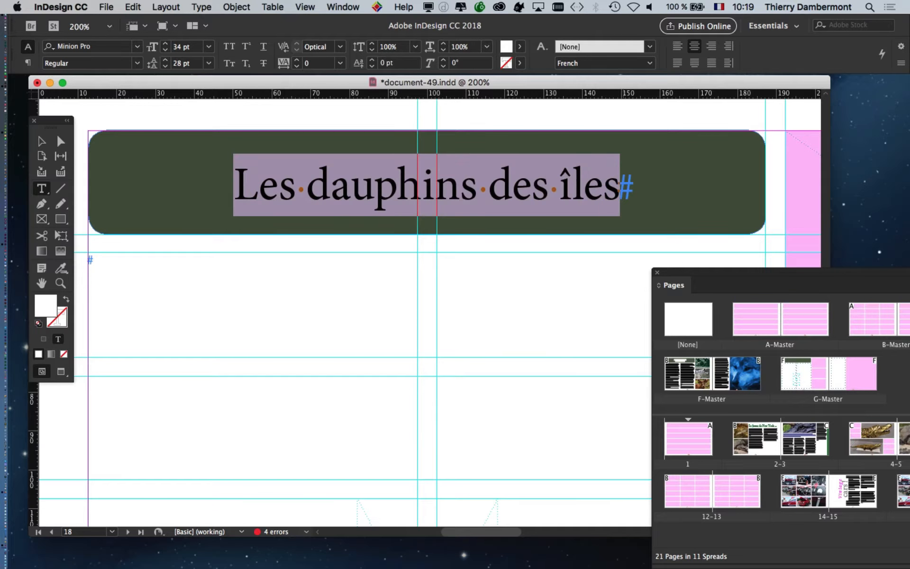
Step: Show the paragraph style applied to the page 18 title and place the Paragraph Styles panel clear of the title text
click(369, 185)
drag(235, 186, 675, 186)
click(202, 7)
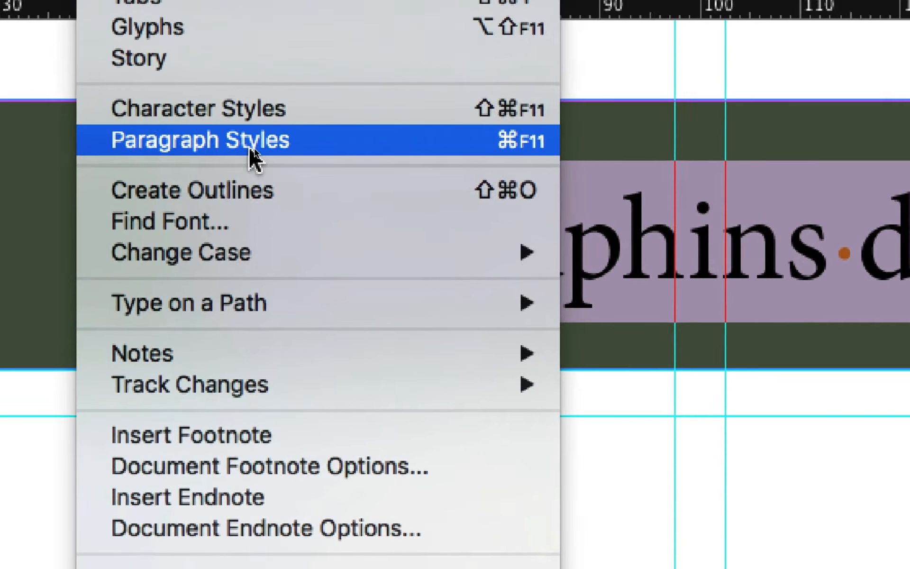
click(324, 148)
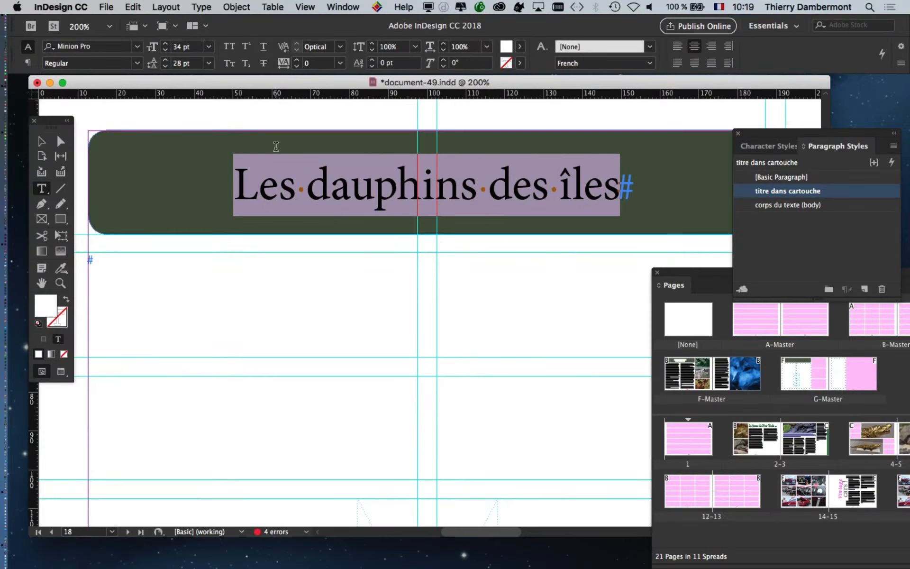
drag(801, 137, 660, 129)
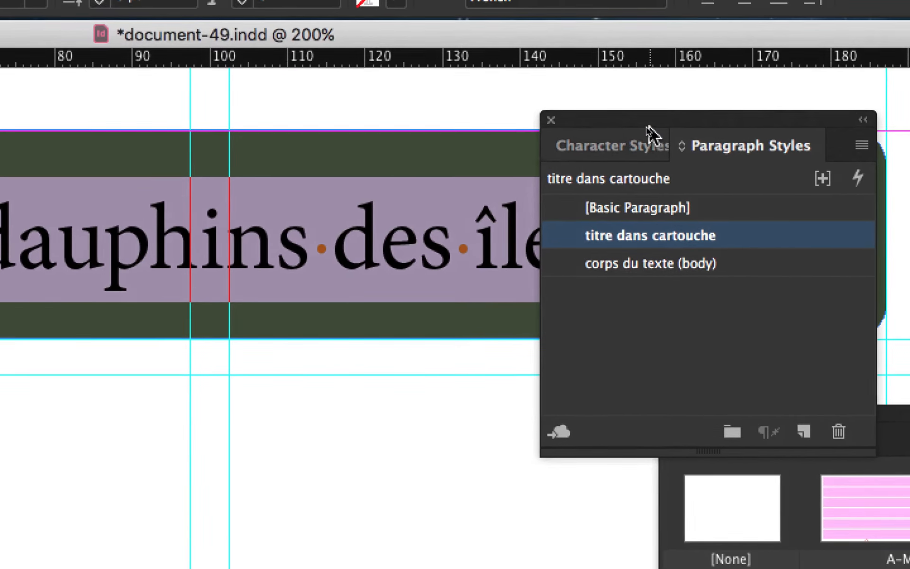
drag(589, 57, 799, 91)
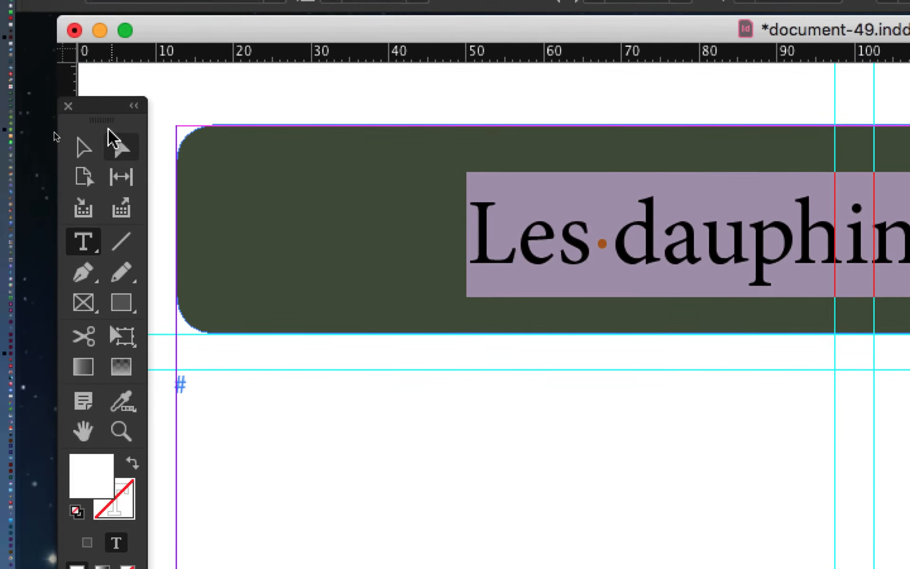
Step: With nothing selected, edit the "titre dans cartouche" paragraph style and choose French as its language in the advanced character formats
click(91, 140)
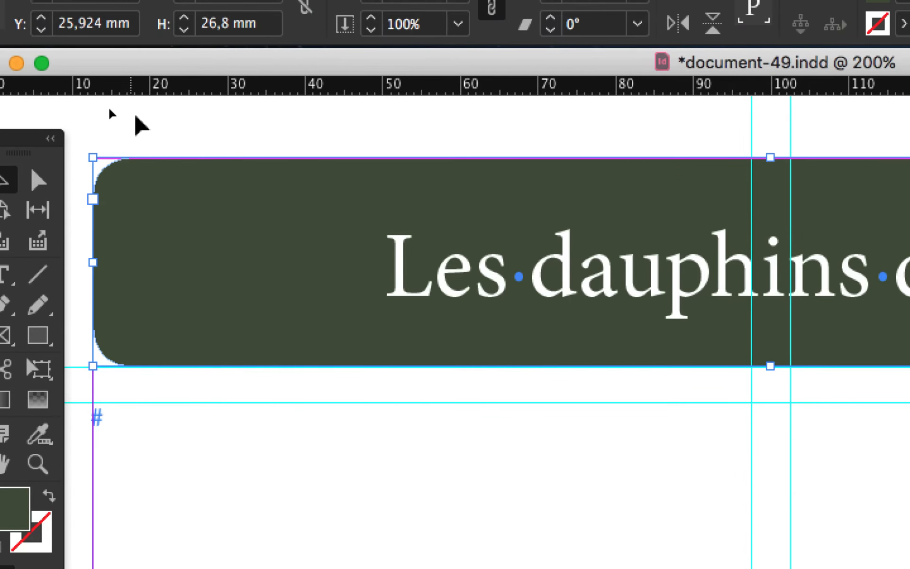
click(136, 117)
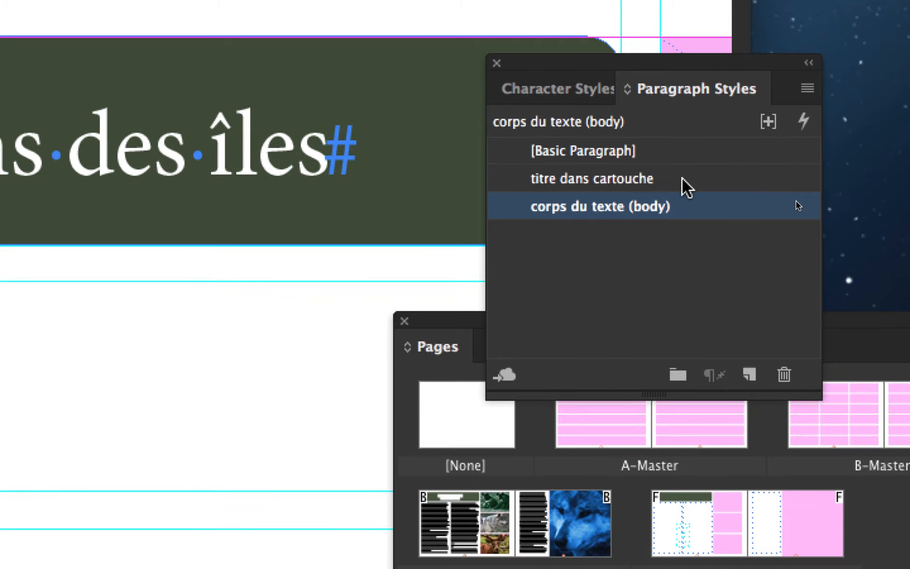
click(691, 179)
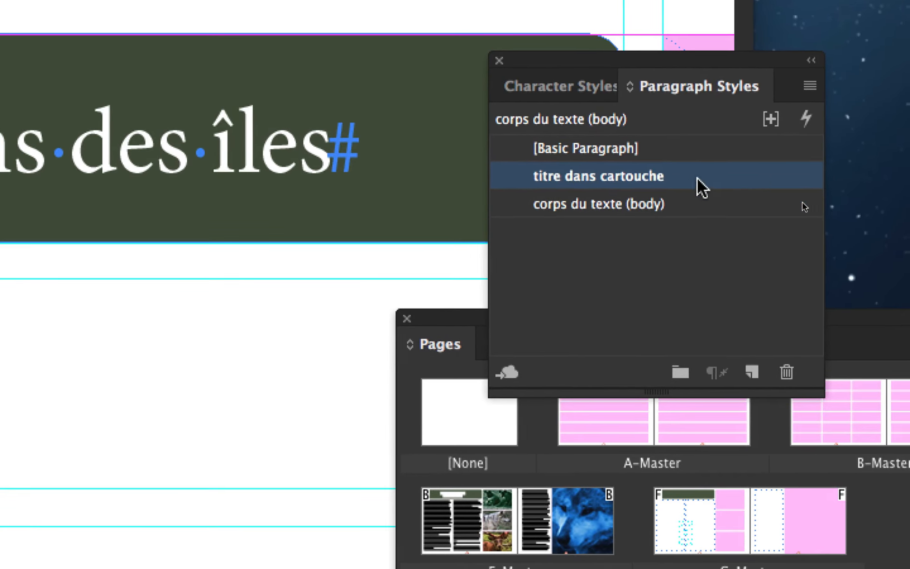
double_click(701, 178)
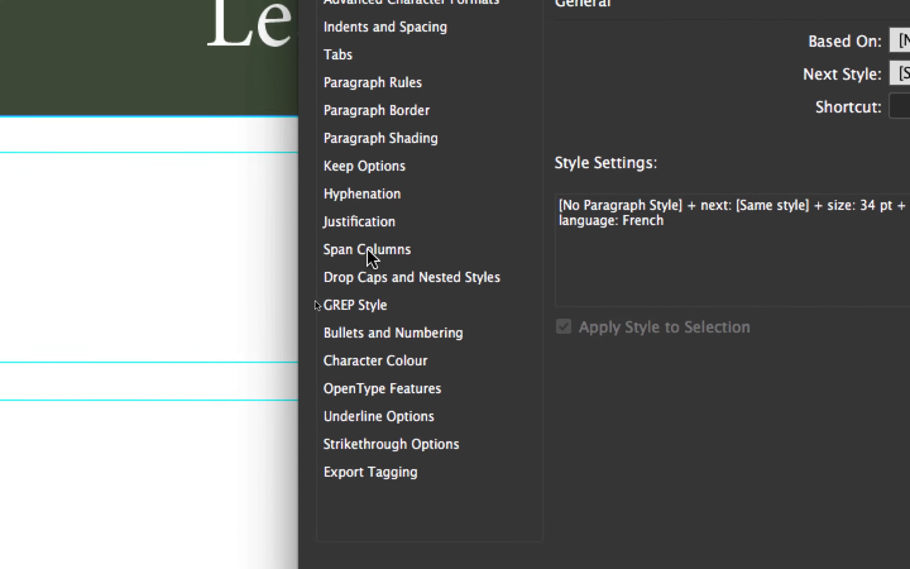
click(382, 152)
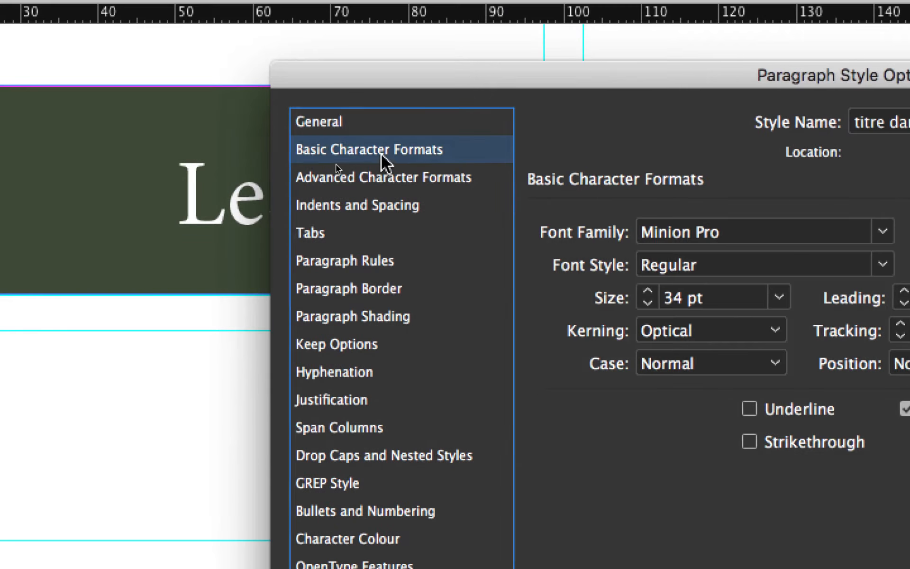
click(386, 176)
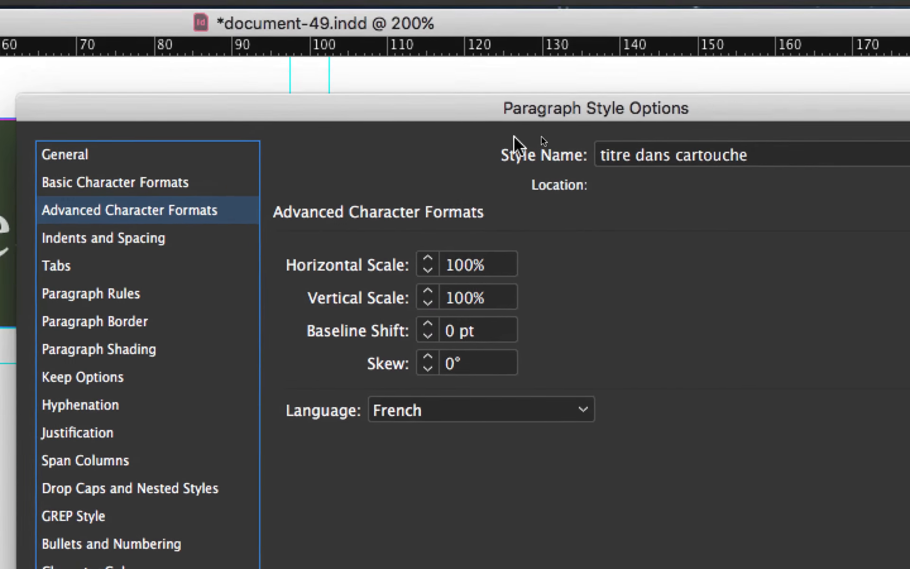
click(402, 410)
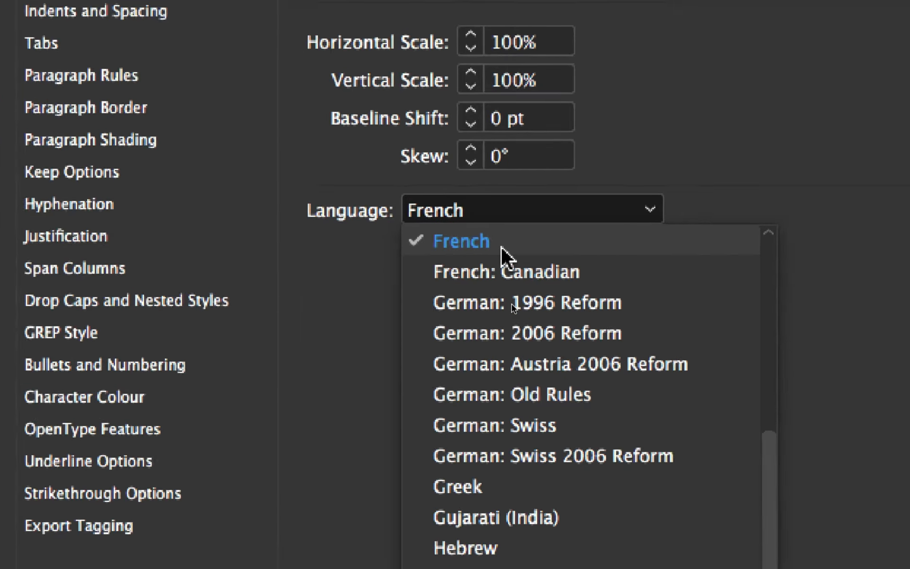
click(501, 245)
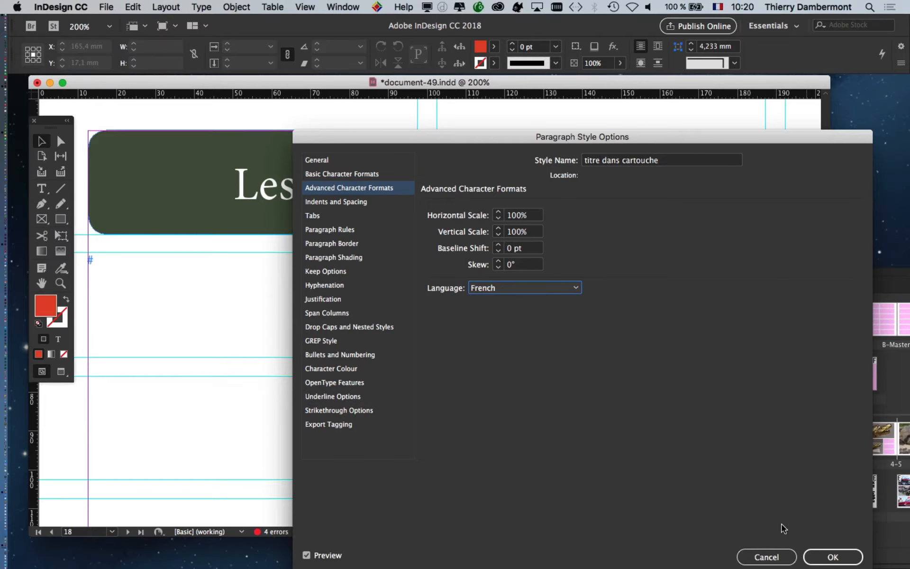
click(833, 556)
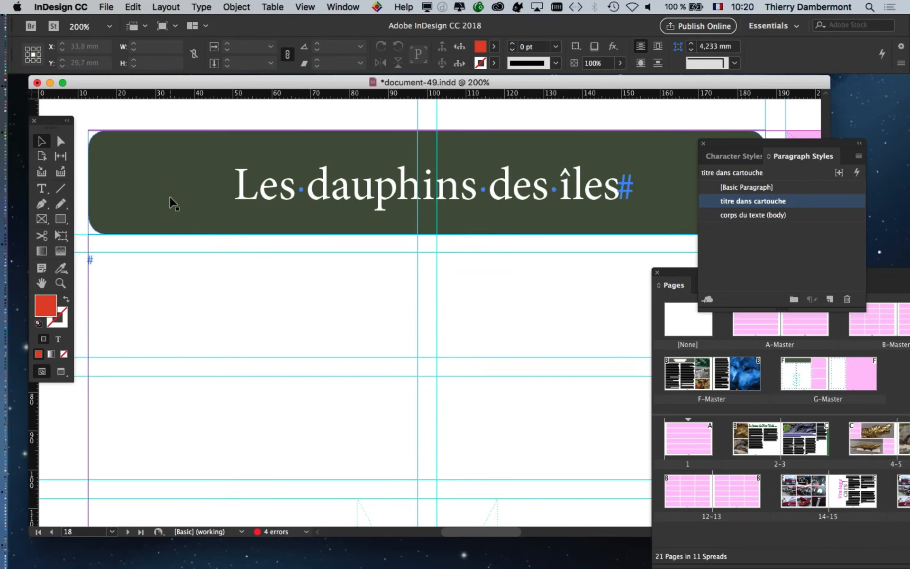
Step: Move the Pages panel clear of the Paragraph Styles panel and check that the title frame on page 18 is selectable
scroll(488, 294, down, 2)
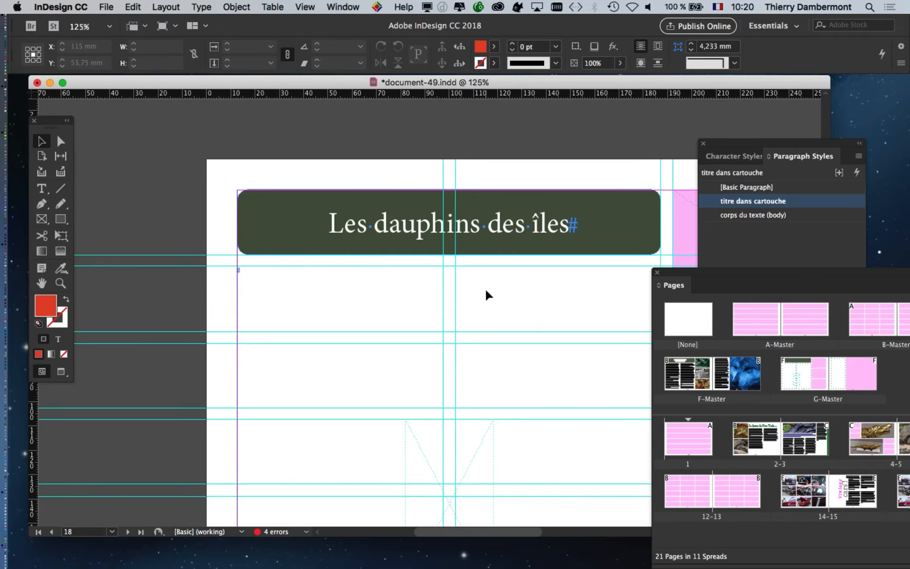
scroll(366, 292, right, 3)
scroll(297, 247, down, 1)
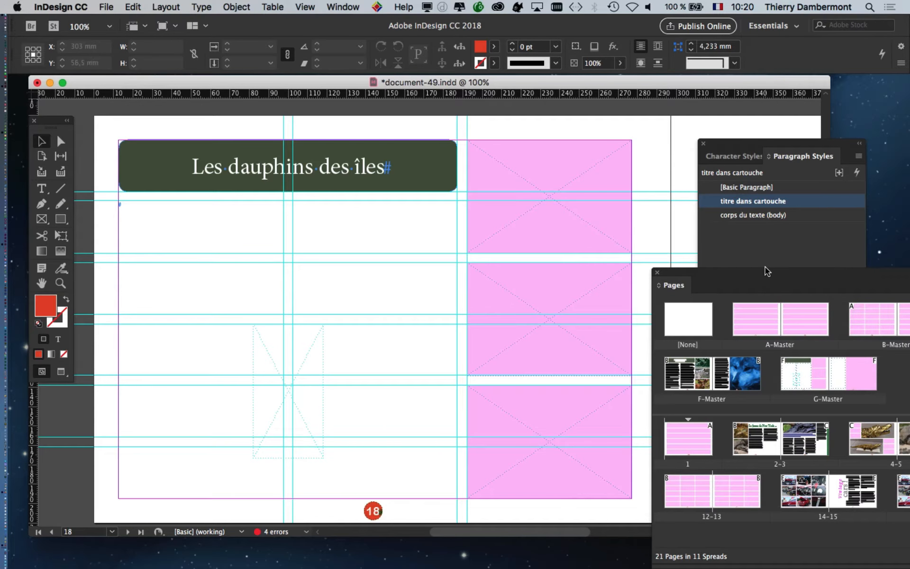
drag(765, 266, 533, 241)
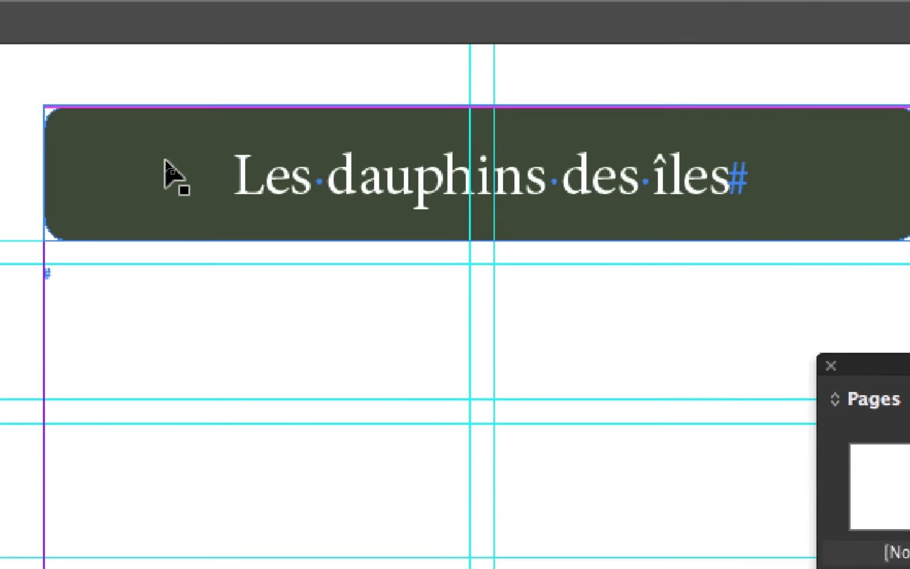
click(165, 163)
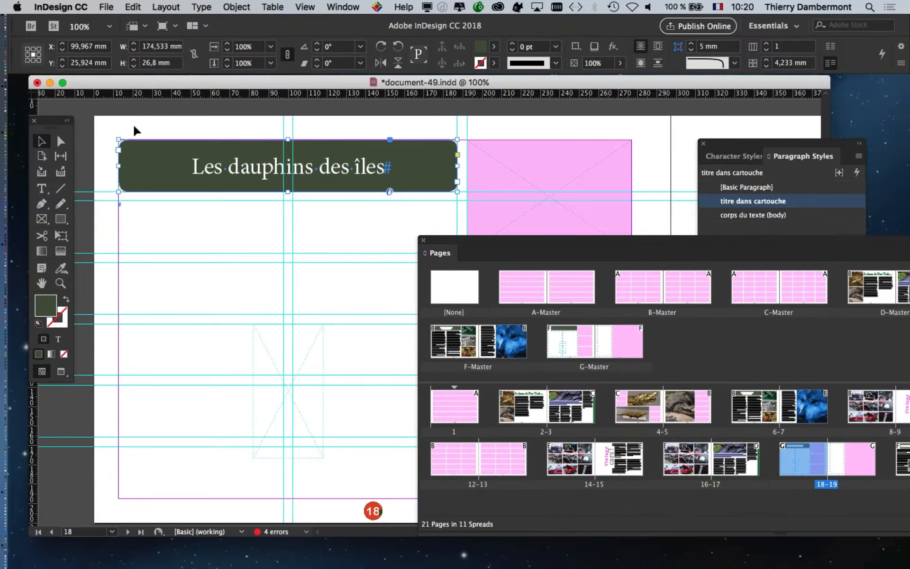
click(135, 129)
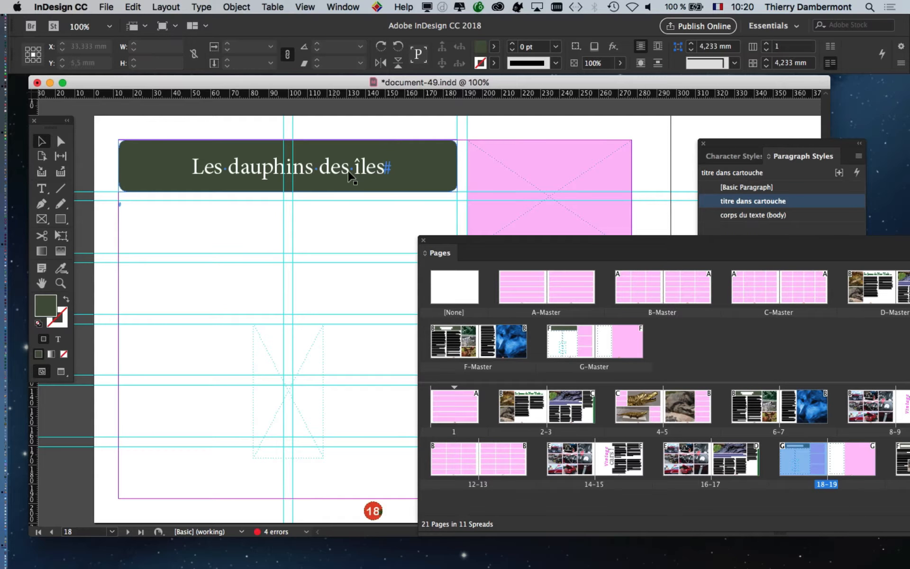
Step: Override all master page items on both pages of the 18-19 spread
drag(508, 244, 233, 101)
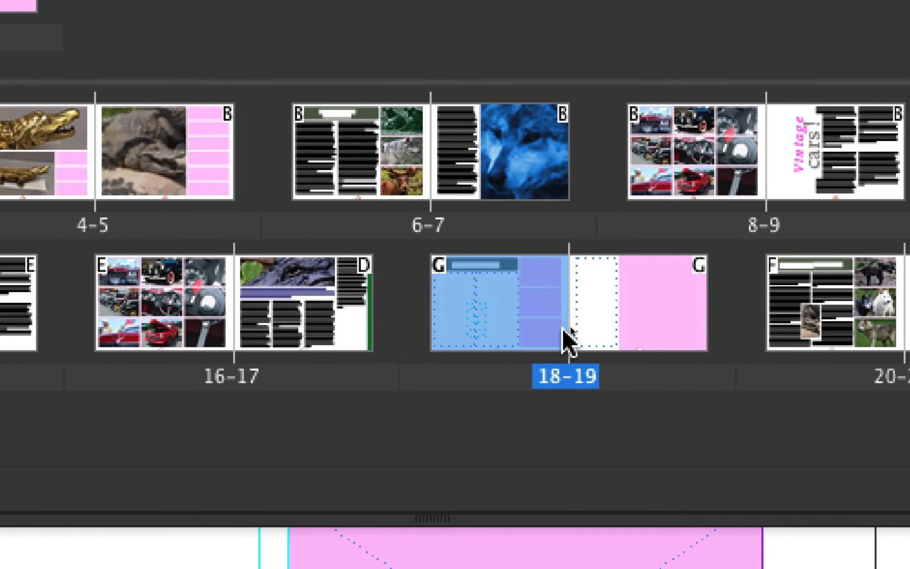
shift+click(640, 321)
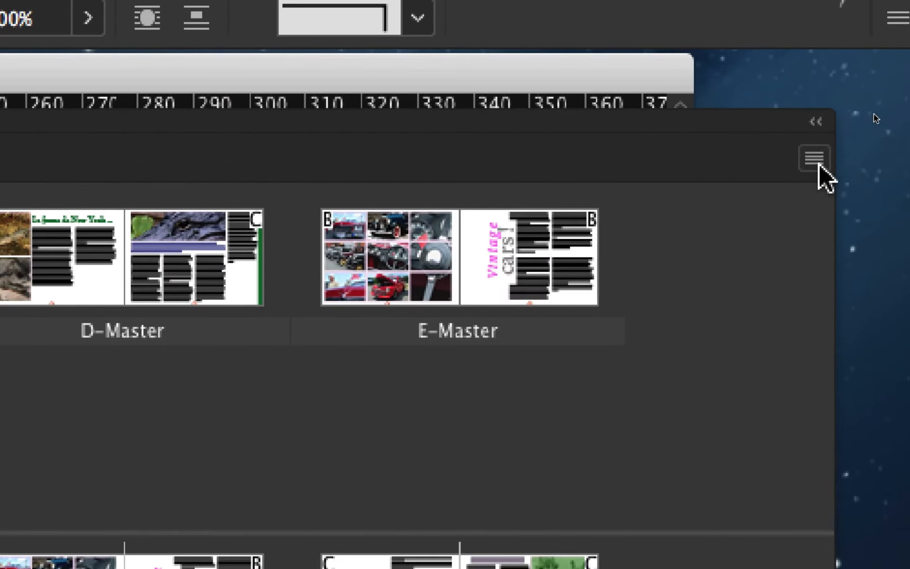
click(816, 160)
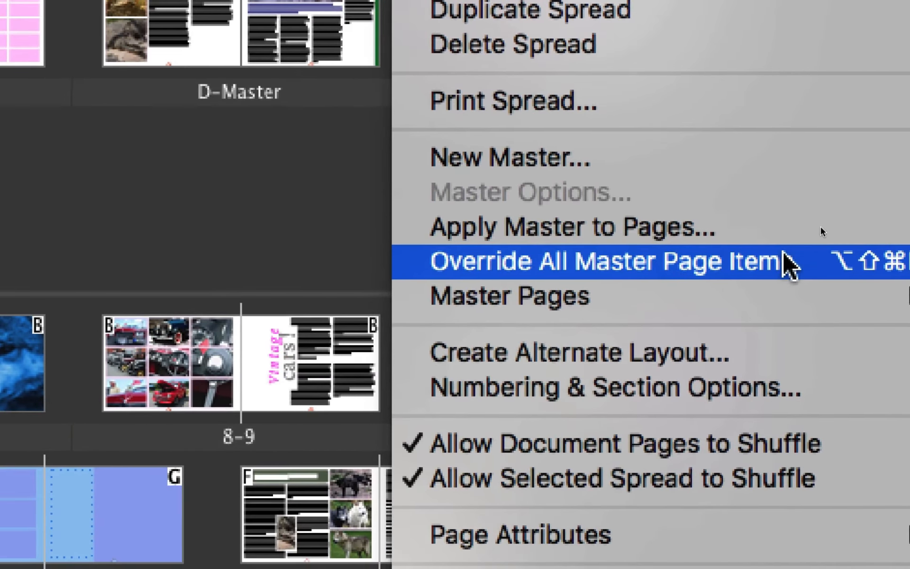
click(669, 507)
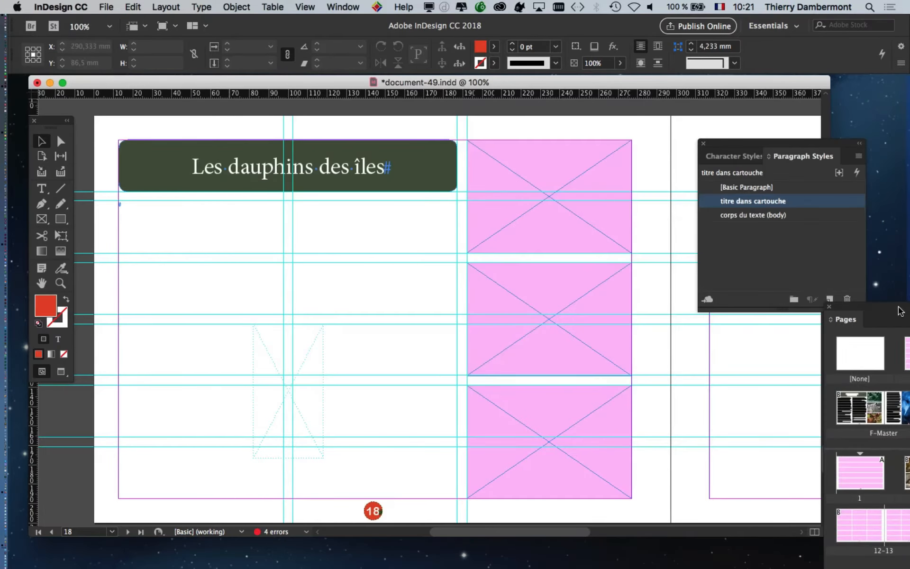
Step: Check that the three image frames on page 18 and the large frame on page 19 are selectable
click(564, 198)
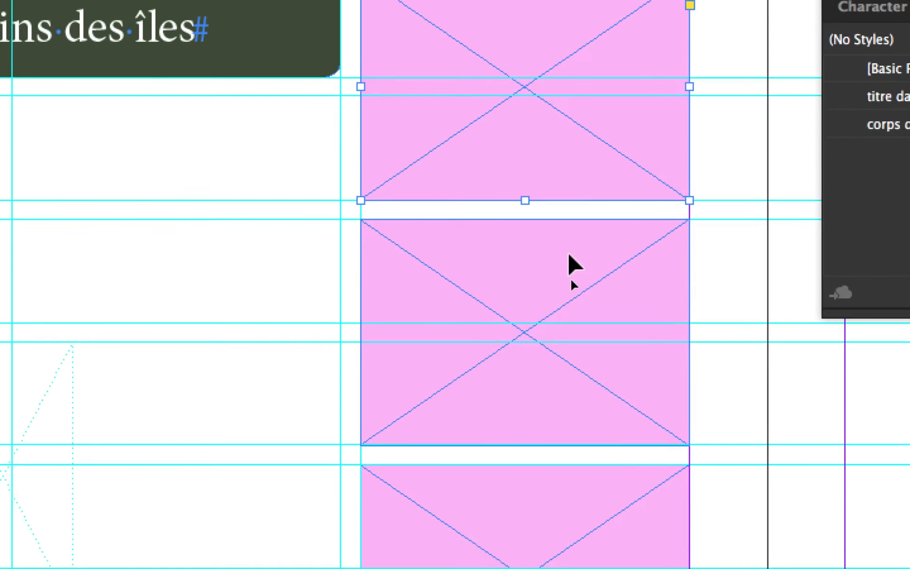
click(573, 283)
click(464, 268)
click(154, 296)
click(759, 499)
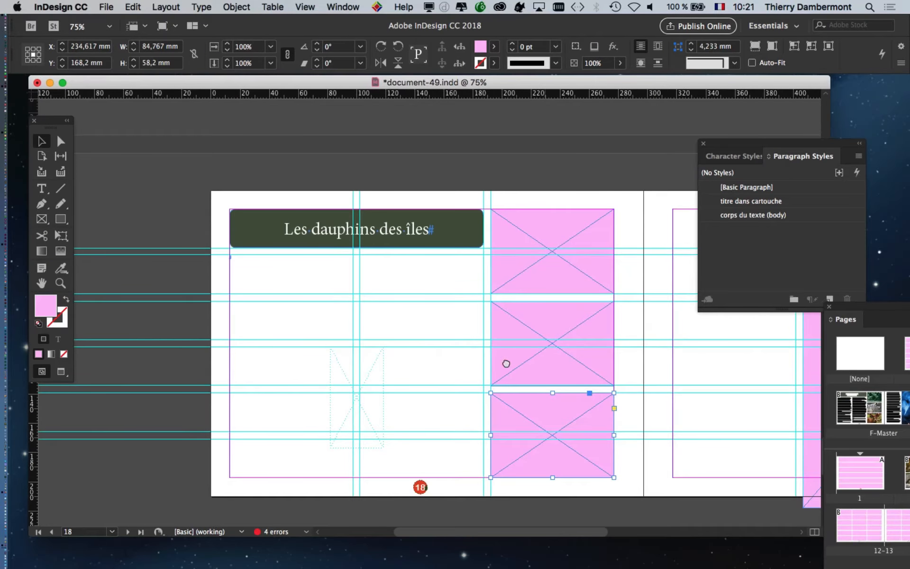
drag(506, 363, 240, 321)
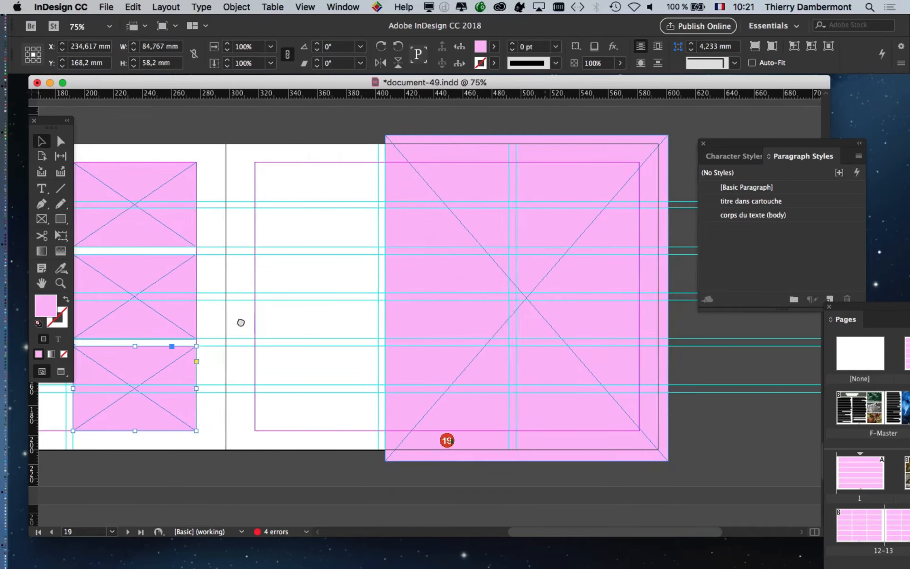
click(332, 308)
click(441, 314)
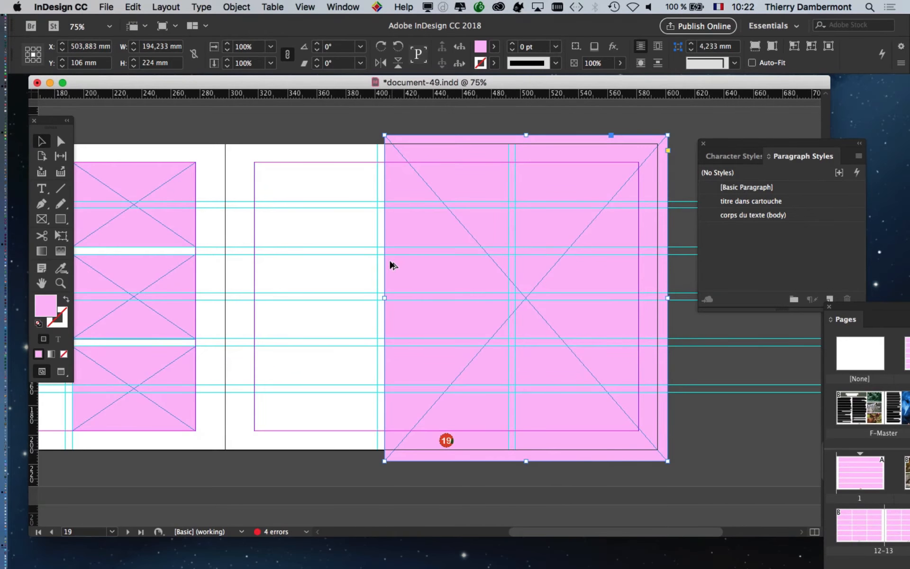
Step: Move the Paragraph Styles panel aside to uncover page 19 and fit the whole 18-19 spread in view
key(super+minus)
drag(244, 264, 376, 266)
drag(717, 142, 797, 152)
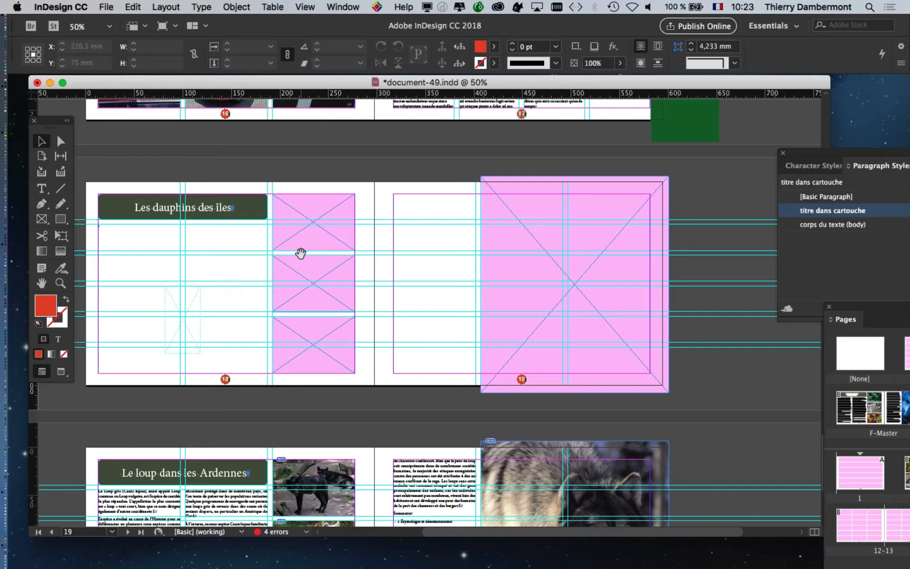
scroll(311, 258, up, 1)
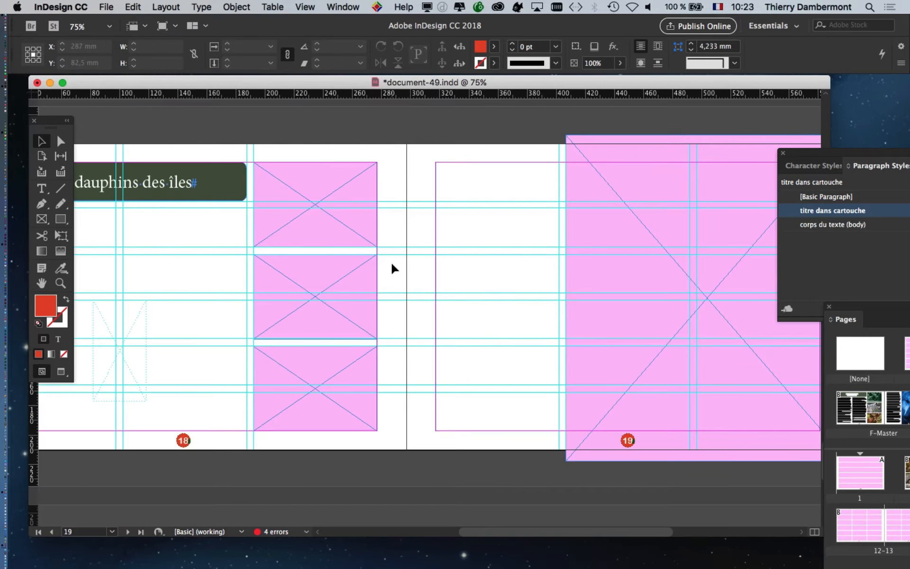
scroll(391, 268, down, 1)
Step: Start placing files, open the Links folder of Dossier document-47 in a resized Place dialog and show its contents as thumbnails
click(106, 7)
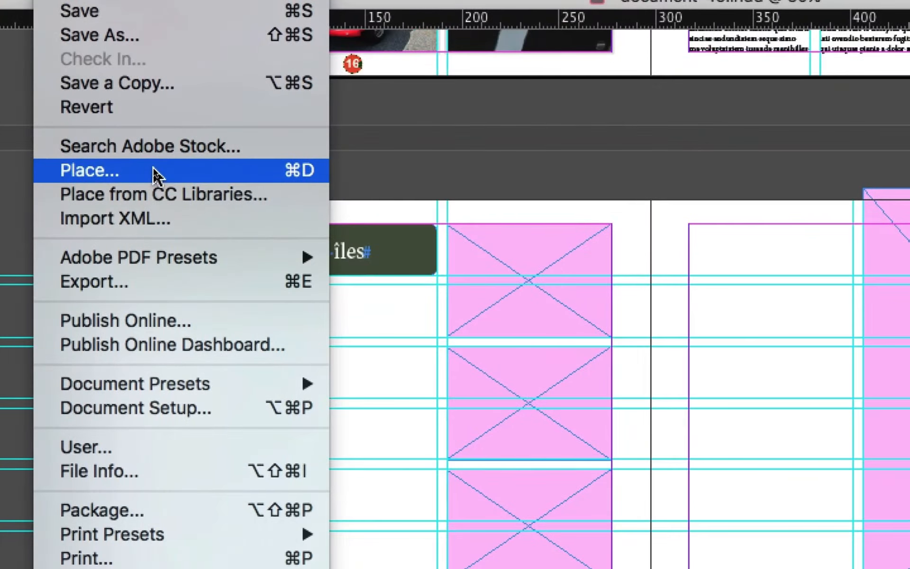
click(153, 171)
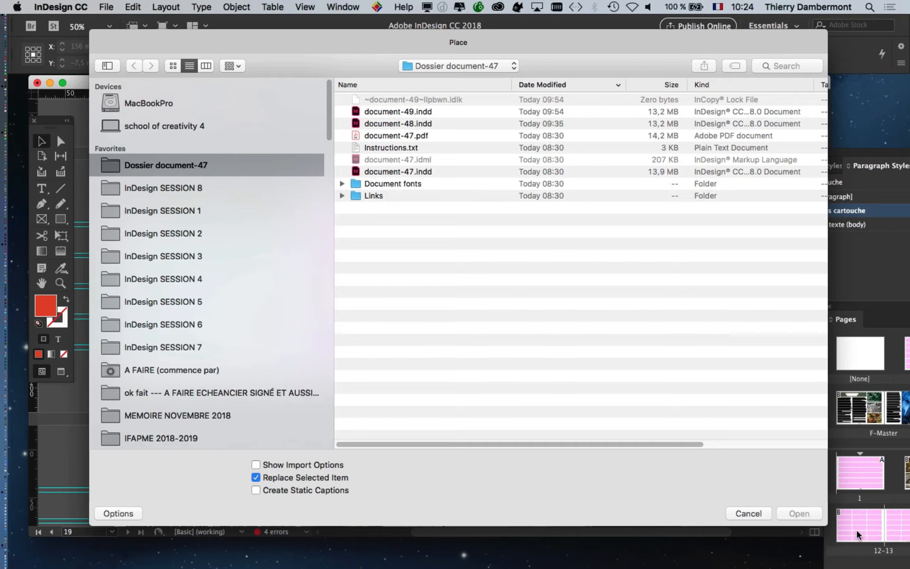
drag(825, 523, 830, 352)
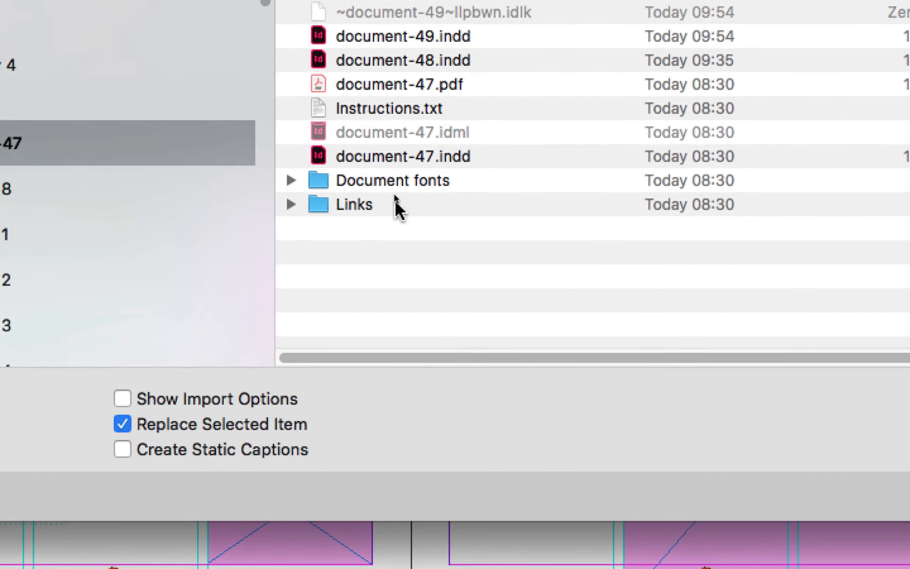
double_click(394, 200)
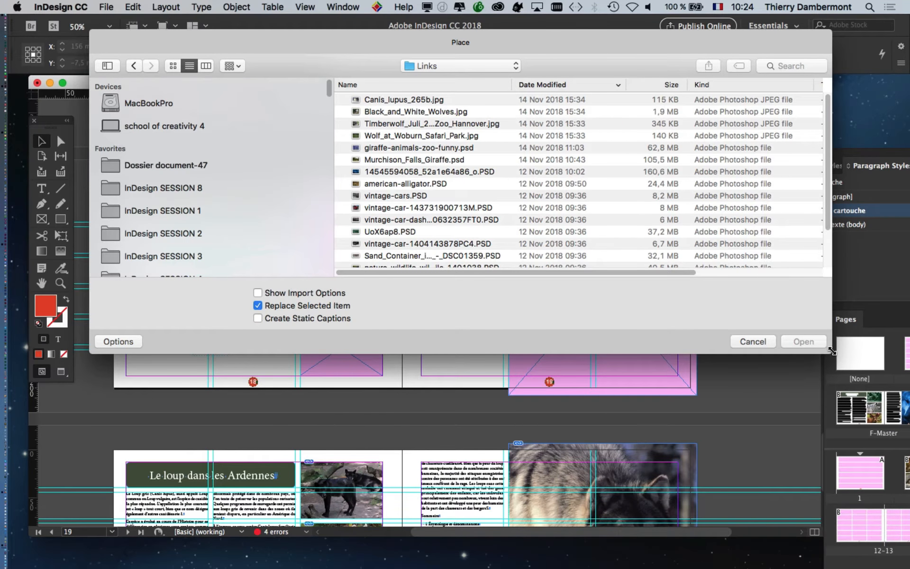
drag(832, 351, 856, 458)
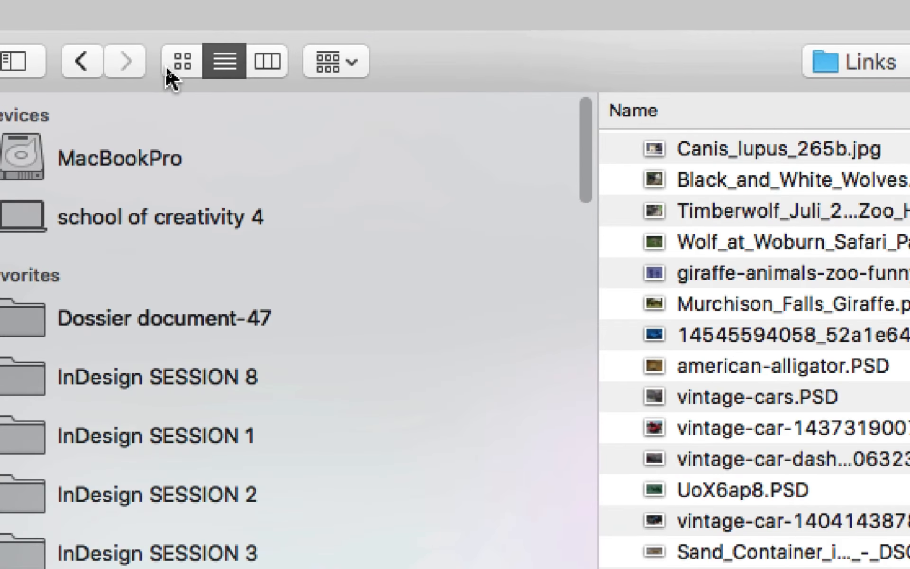
click(169, 69)
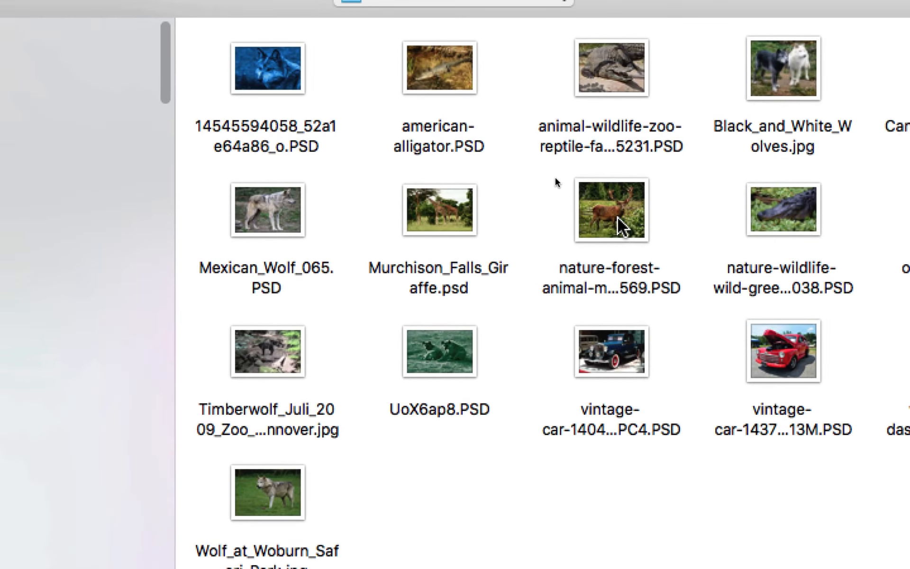
Step: Select seven images together: deer, black timberwolf, red vintage car, car dashboard, golden crocodile, Wolf_at_Woburn_Safari_Park.jpg and blue vintage car
click(228, 131)
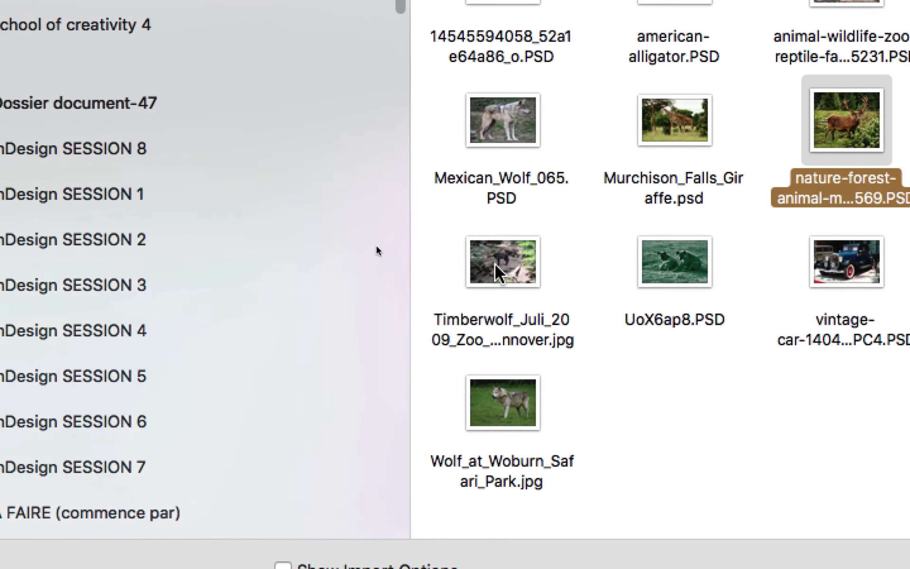
super+click(432, 346)
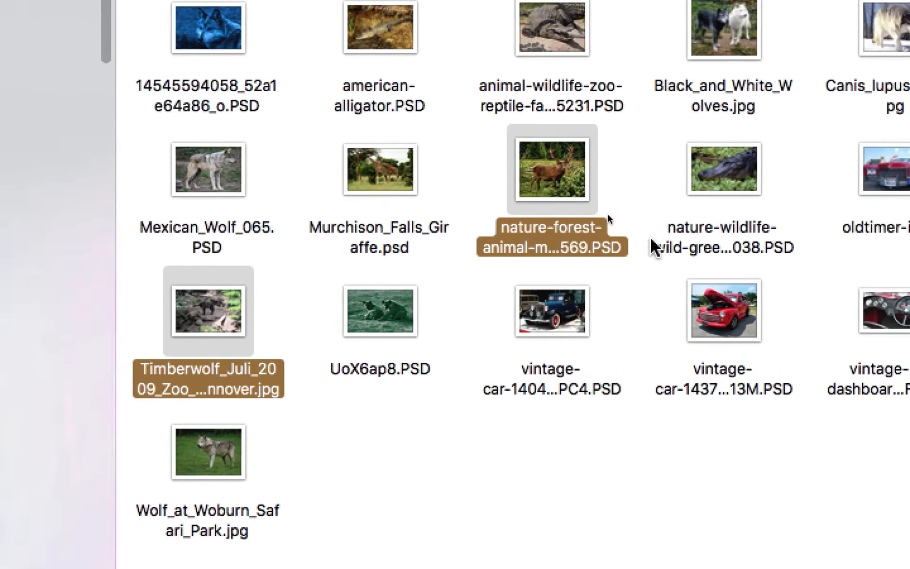
super+click(788, 342)
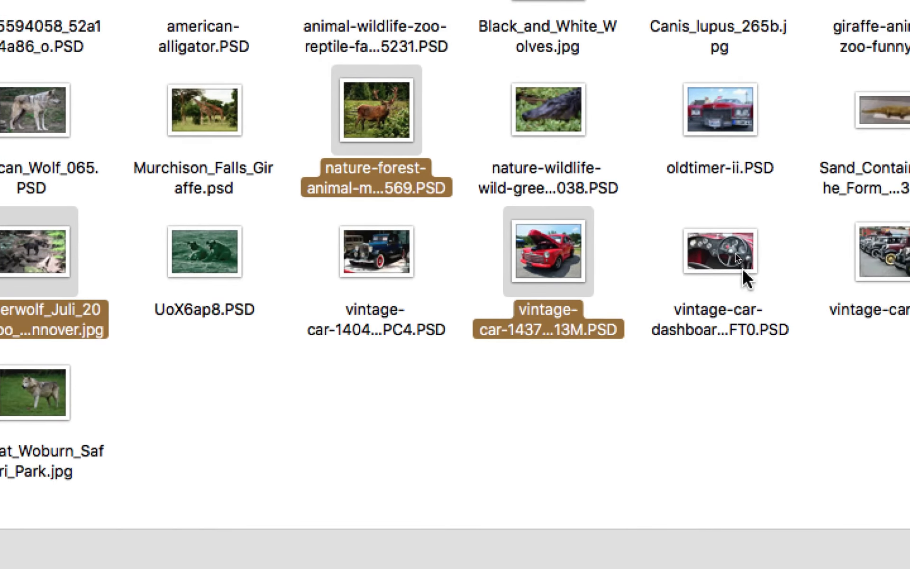
super+click(730, 285)
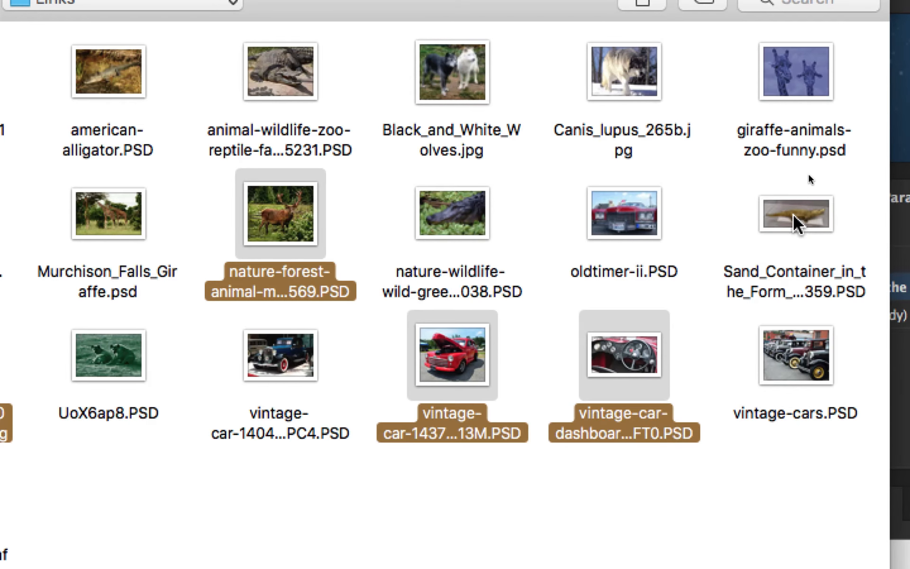
super+click(794, 215)
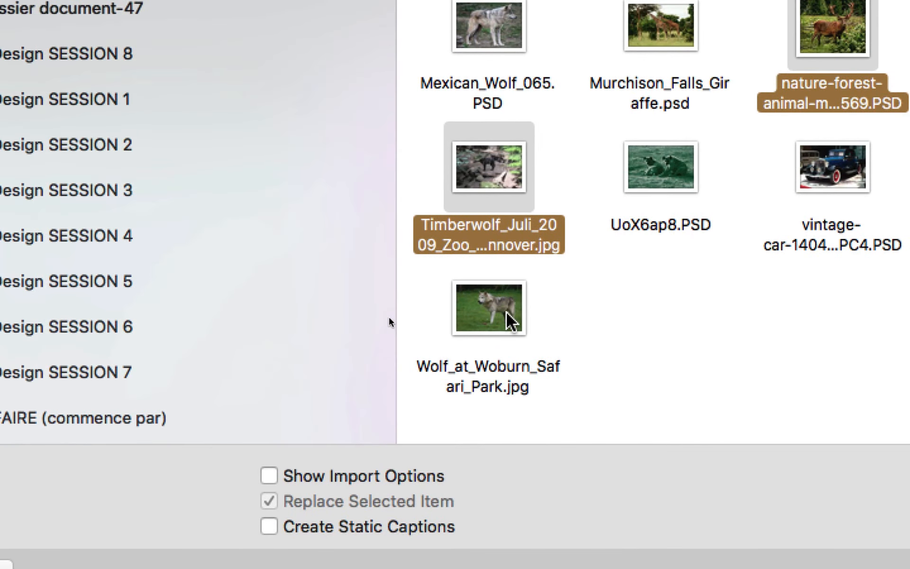
super+click(506, 313)
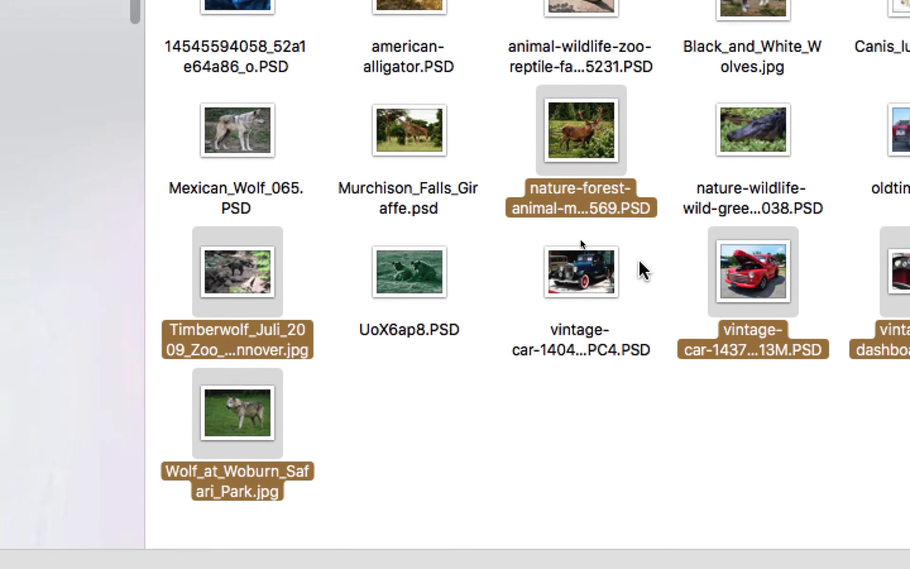
super+click(579, 258)
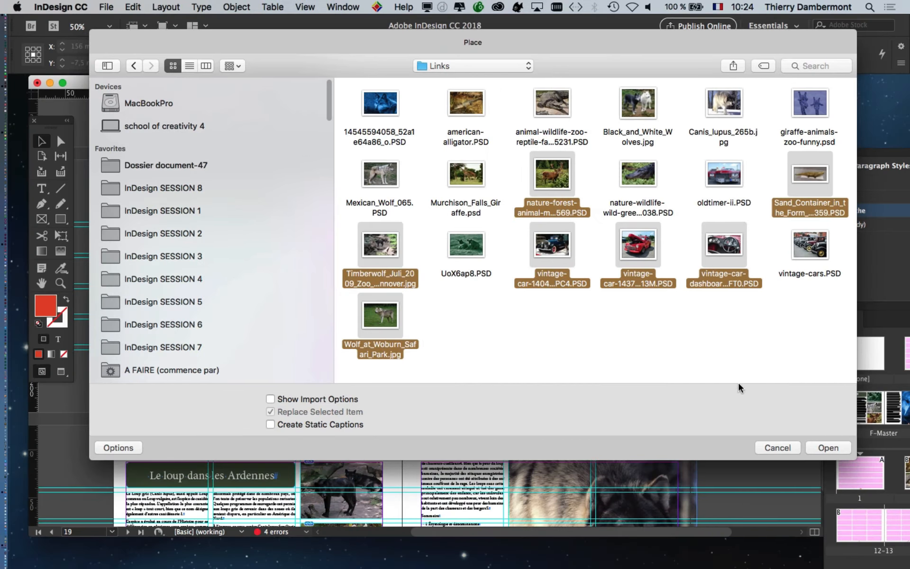
Step: Check the empty frames of the 18-19 spread behind the Place dialog and load the seven selected images for placing
drag(420, 45, 829, 321)
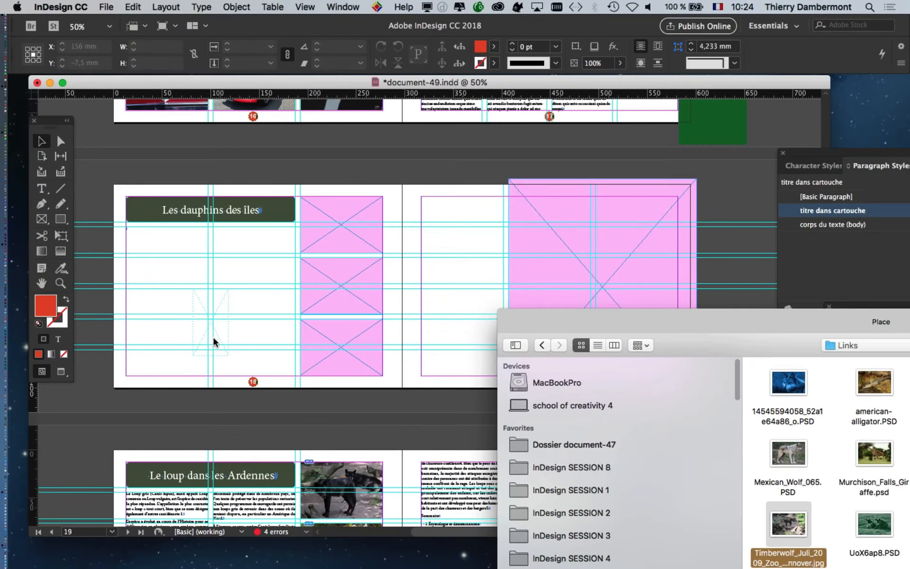
drag(621, 329, 159, 50)
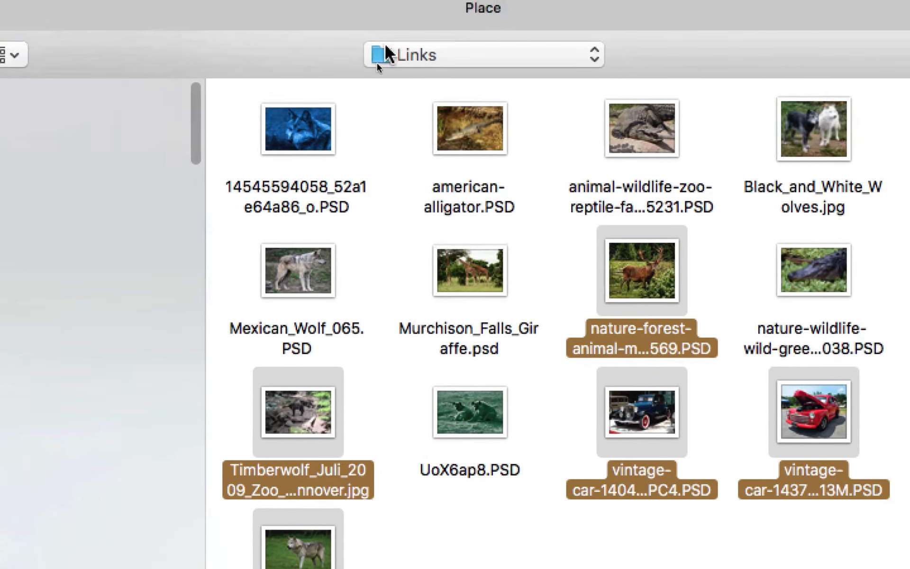
click(389, 54)
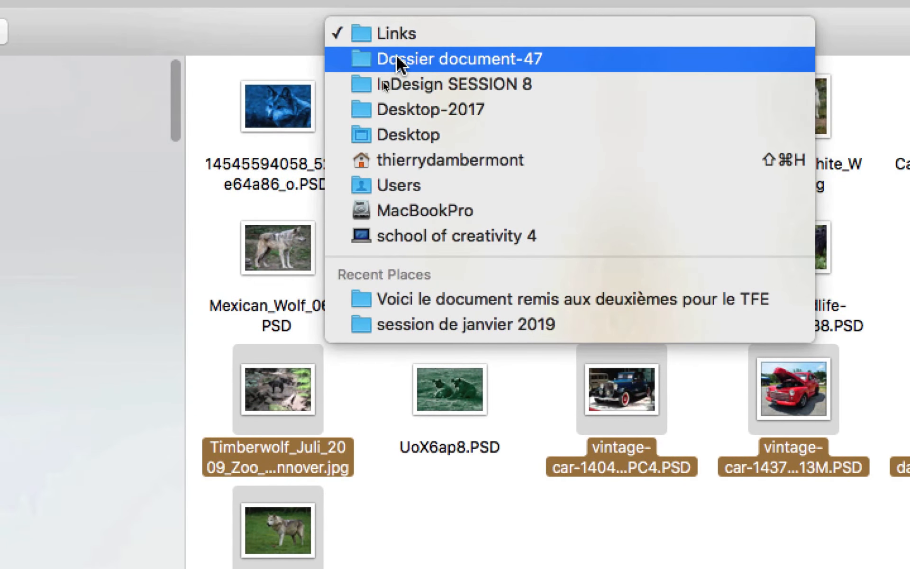
click(393, 51)
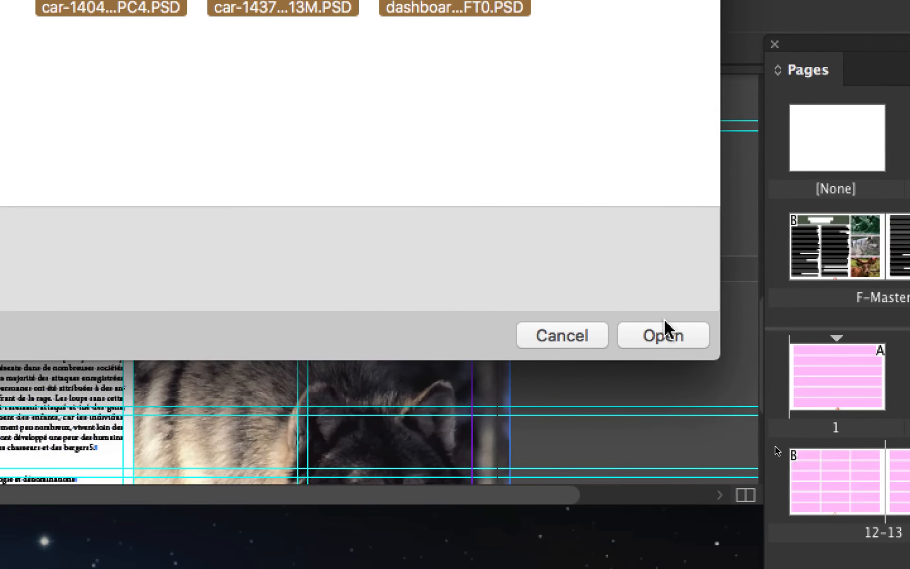
click(667, 330)
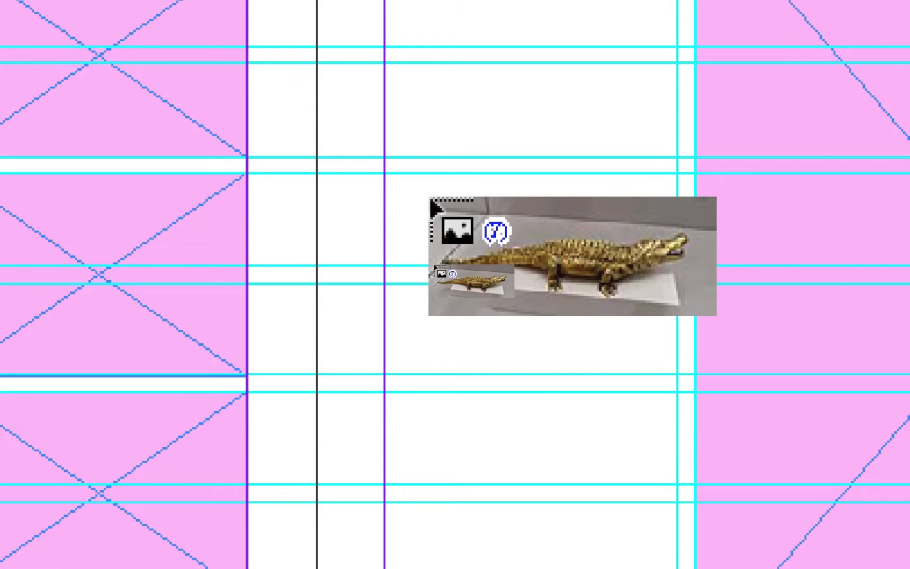
Step: Cycle through the loaded images to bring the black timberwolf photo to the front of the place cursor
key(Right)
key(Right)
key(Right)
key(Right)
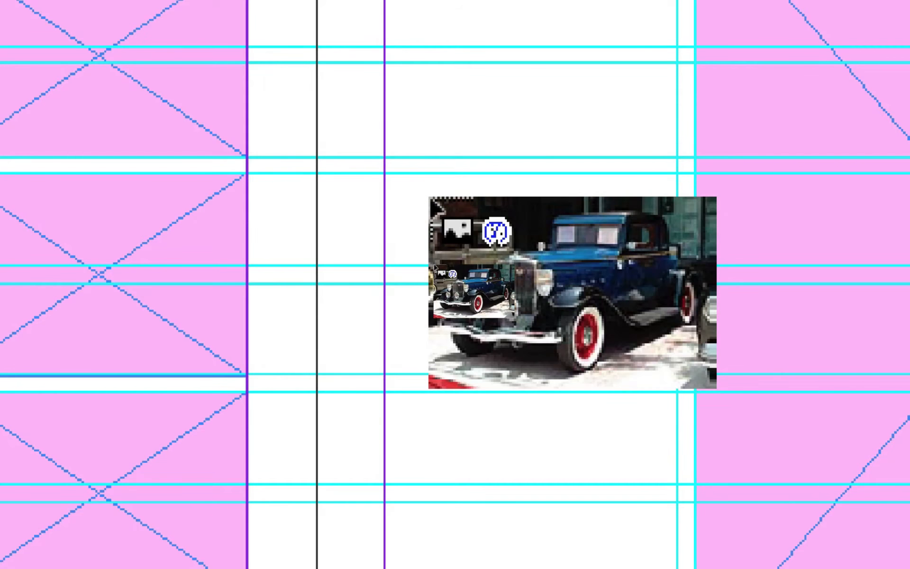
key(Right)
key(Right)
key(Right)
key(Right)
key(Right)
key(Right)
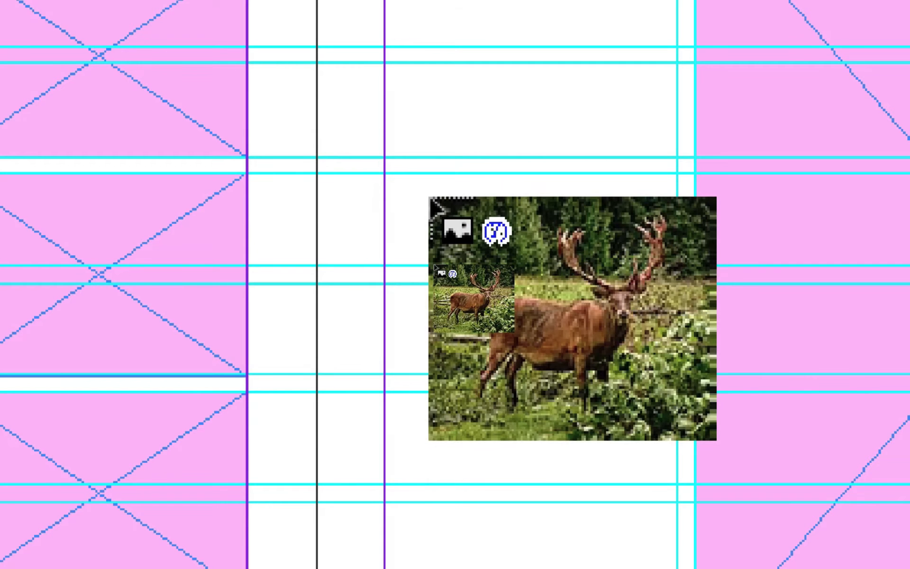
key(Right)
key(Right)
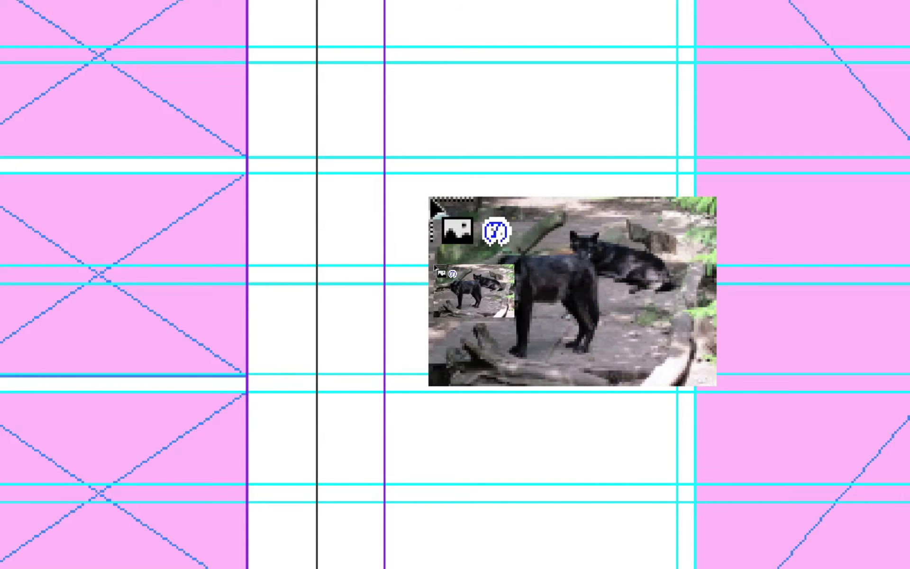
Step: Place the black timberwolf photo in the large image frame on page 19
scroll(431, 200, right, 4)
scroll(559, 199, up, 3)
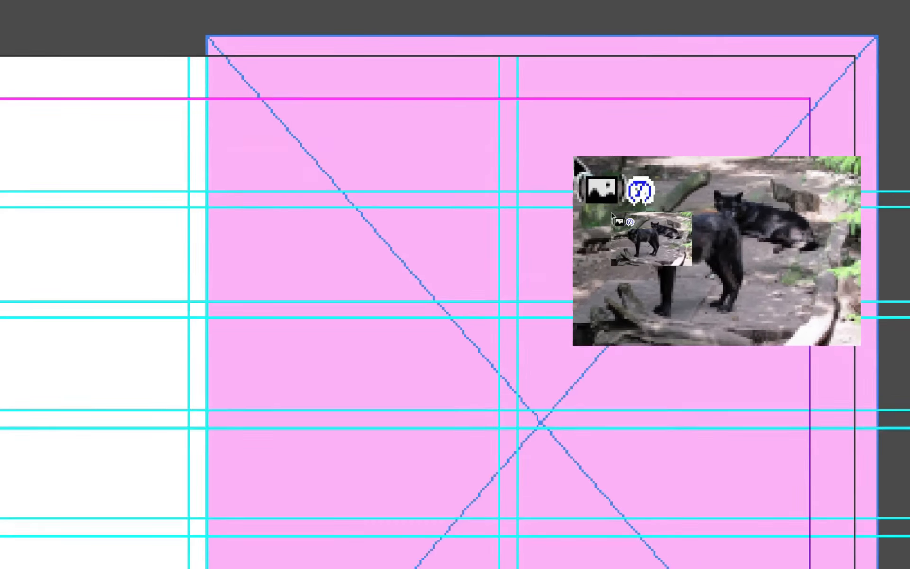
scroll(575, 160, right, 1)
scroll(579, 158, up, 1)
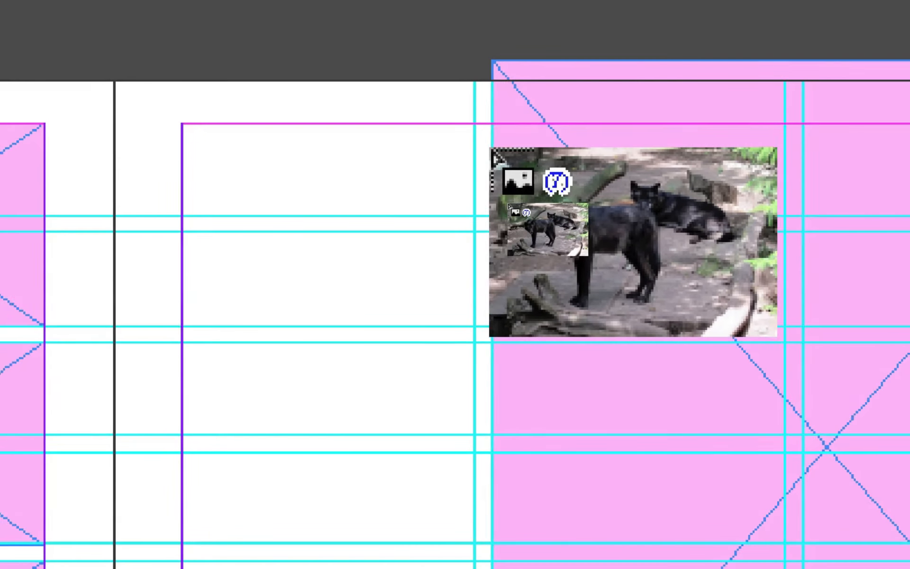
scroll(581, 148, up, 5)
scroll(591, 149, right, 2)
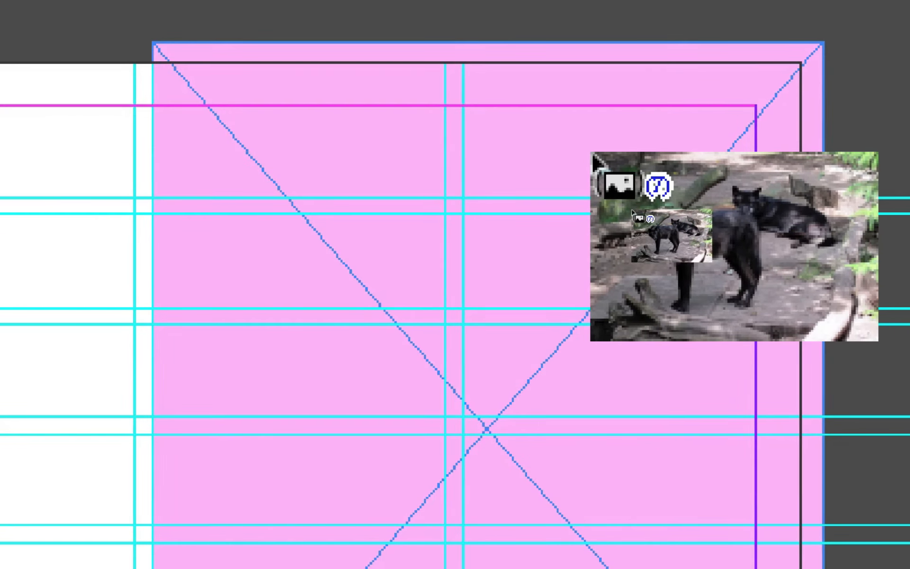
click(593, 154)
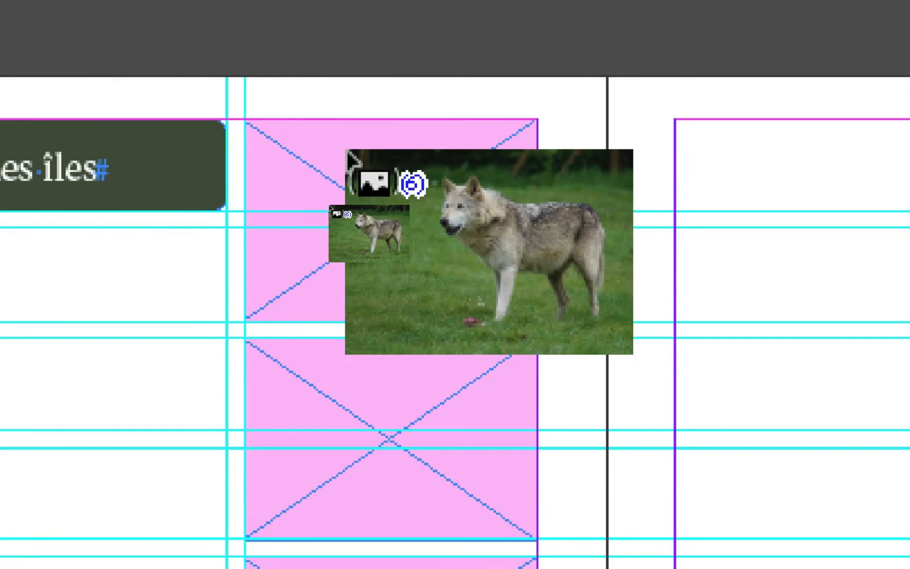
Step: Place the deer photo in the top image frame on page 18 and the blue vintage car in the middle one
key(Right)
key(Right)
key(Right)
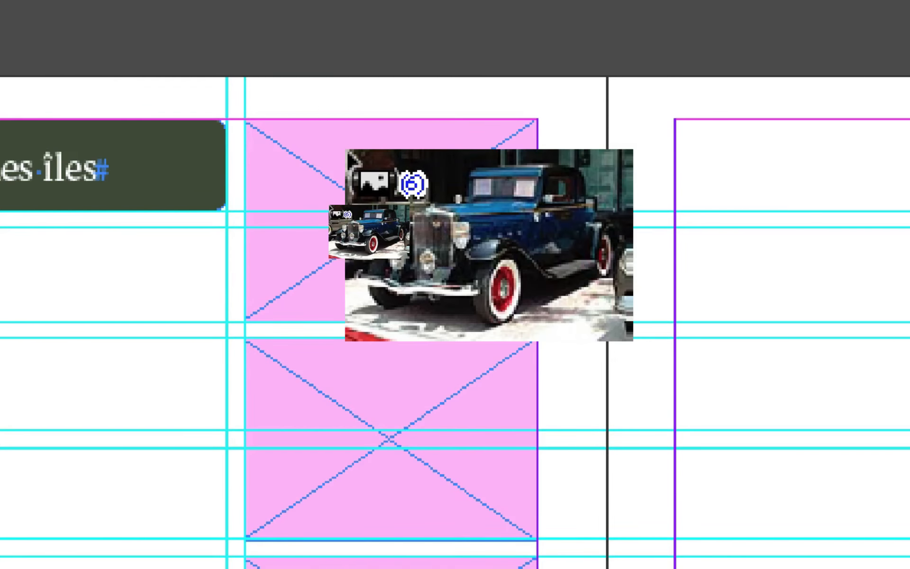
click(350, 150)
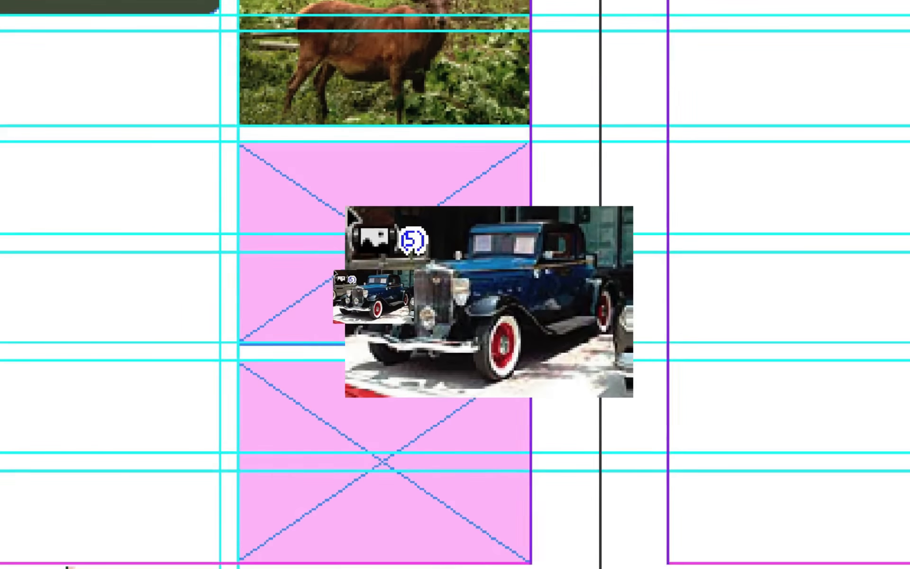
click(348, 209)
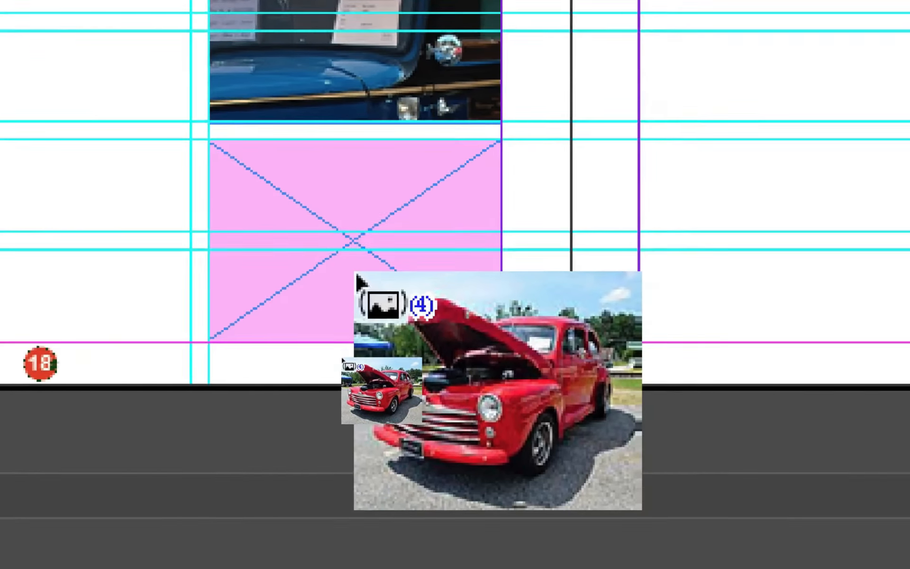
Step: Place the golden crocodile photo in the bottom image frame on page 18 and discard the remaining loaded images
key(Right)
key(Right)
key(Left)
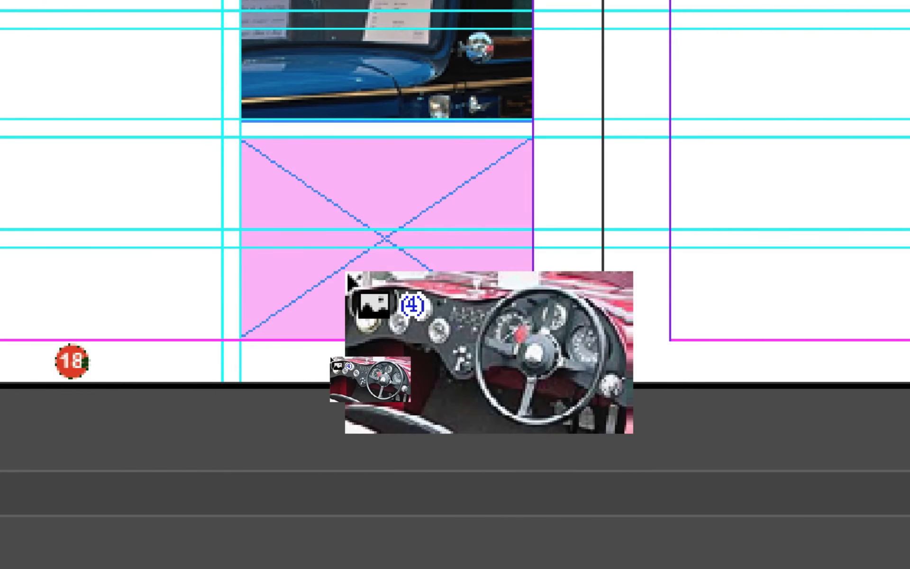
key(Right)
key(Right)
key(Left)
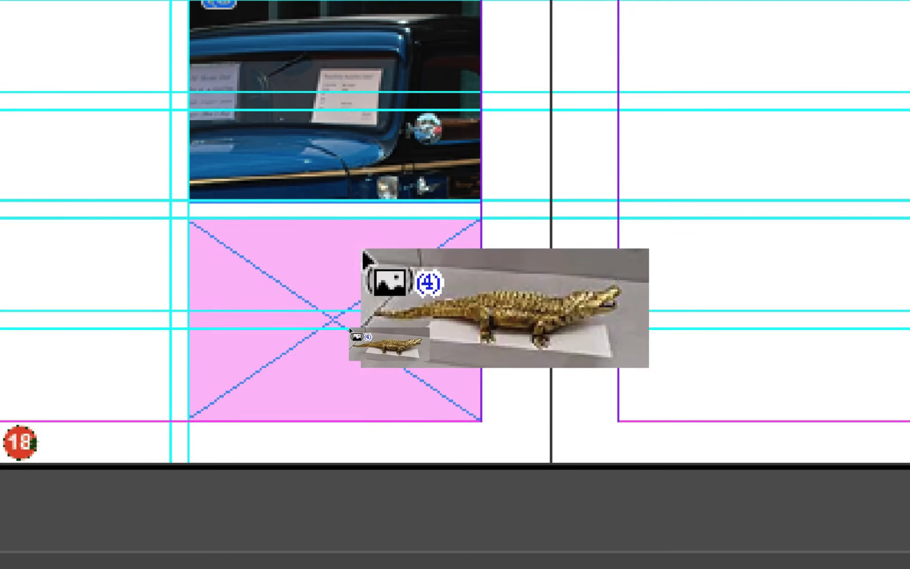
click(414, 178)
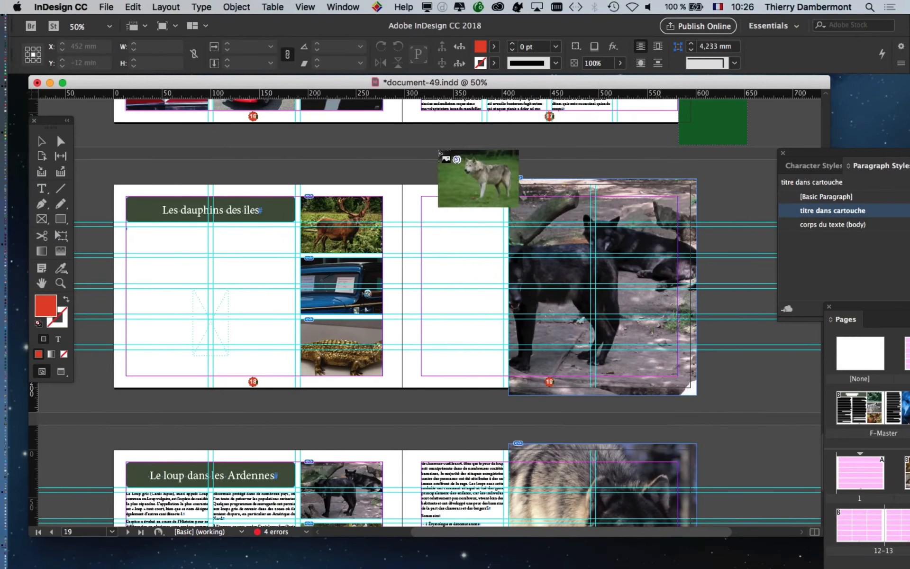
click(42, 141)
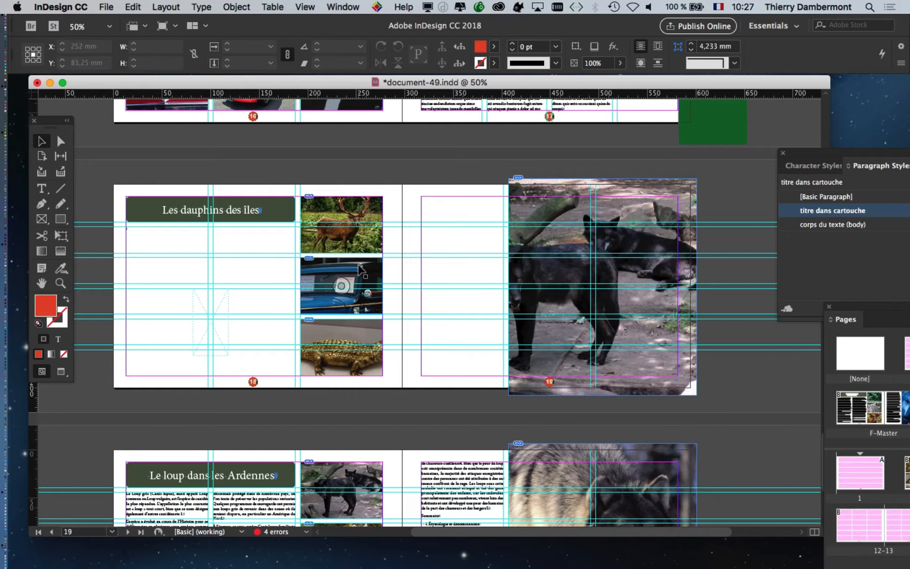
Step: Delete the deer photo from the top image frame on page 18, keeping the empty frame
scroll(325, 223, up, 2)
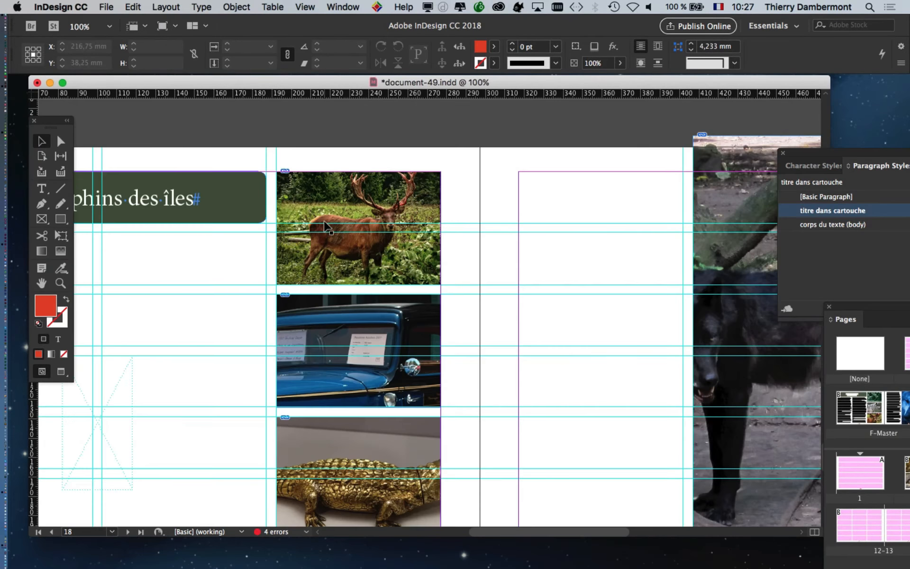
scroll(325, 223, up, 1)
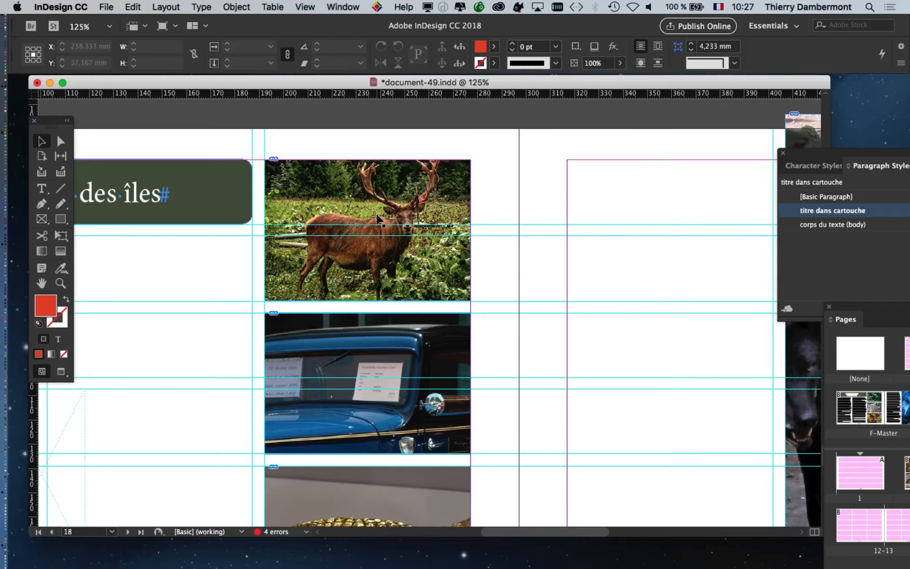
click(377, 215)
key(BackSpace)
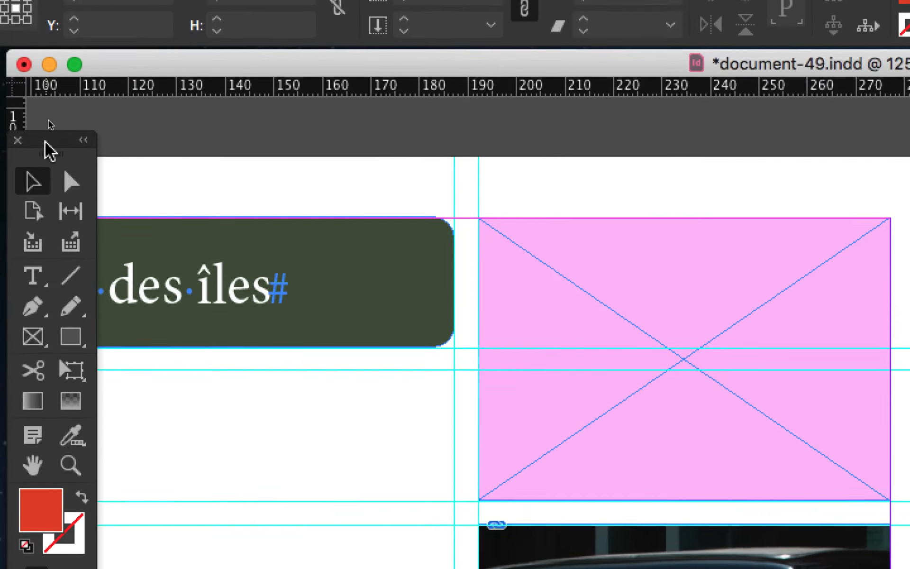
Step: Convert the empty top image frame on page 18 into a text frame with the Type tool
drag(55, 58, 363, 37)
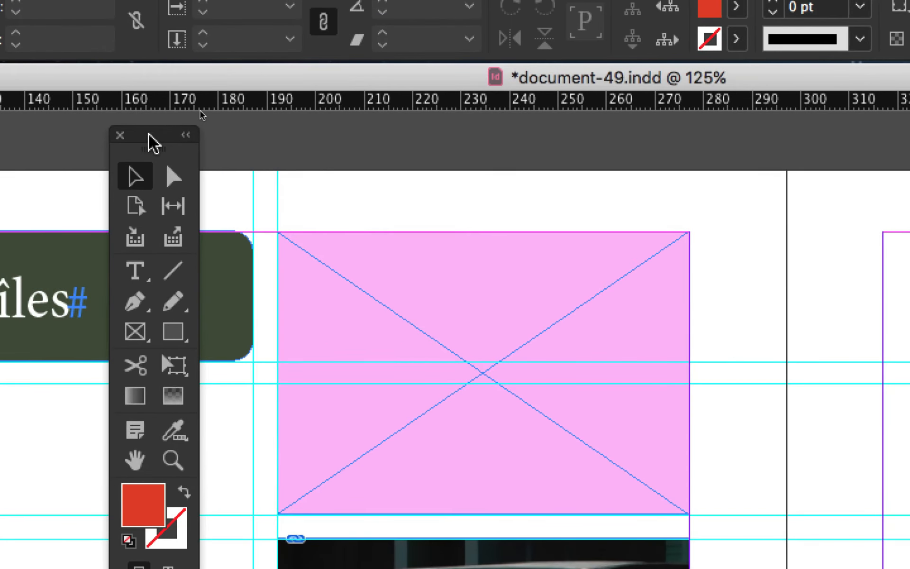
click(136, 273)
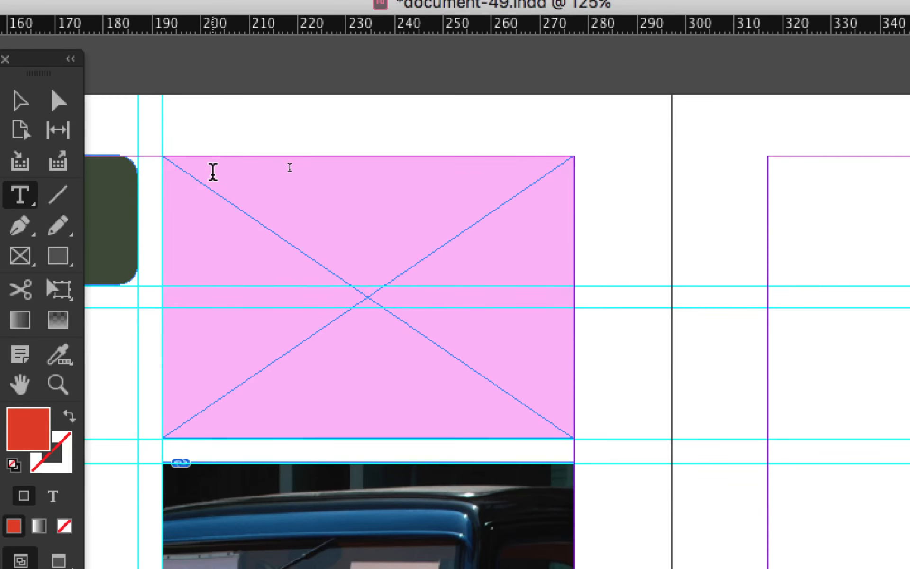
click(213, 171)
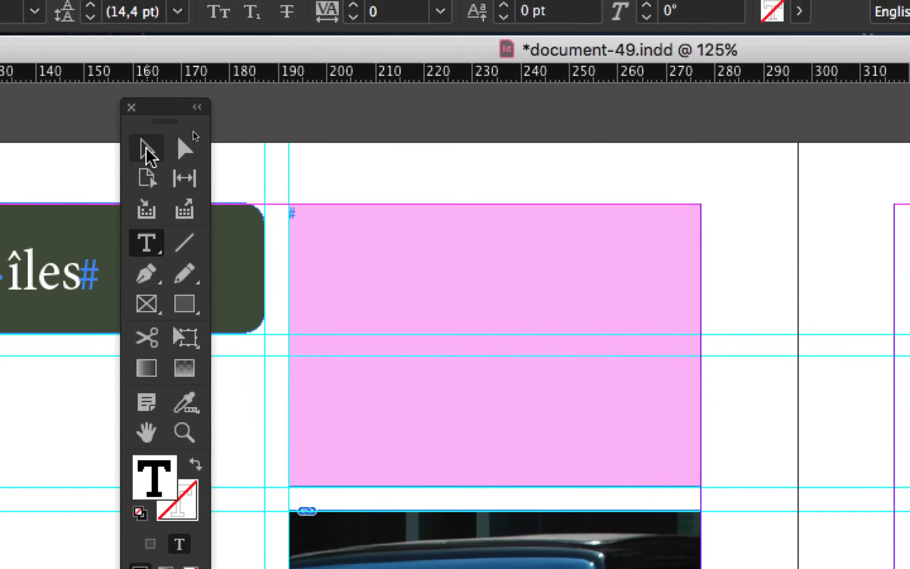
click(117, 128)
click(147, 183)
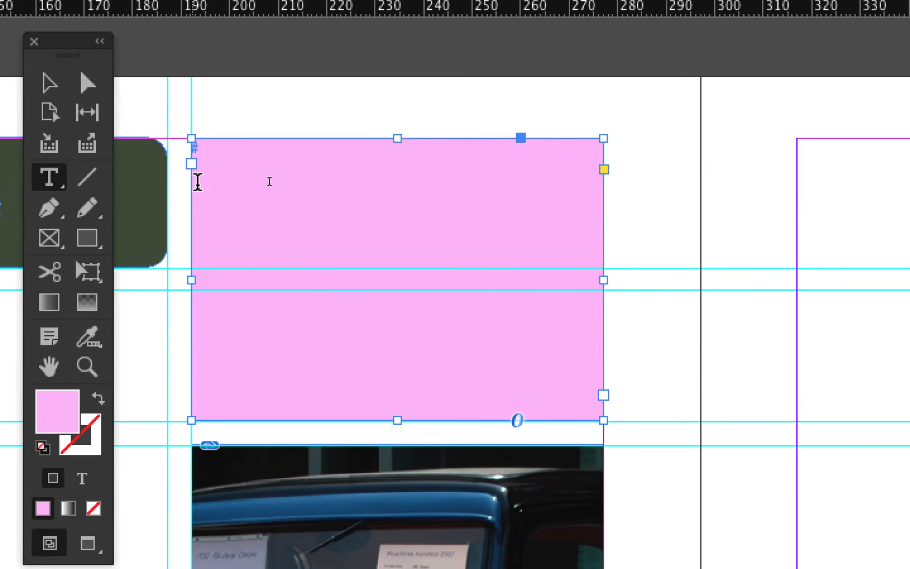
click(294, 181)
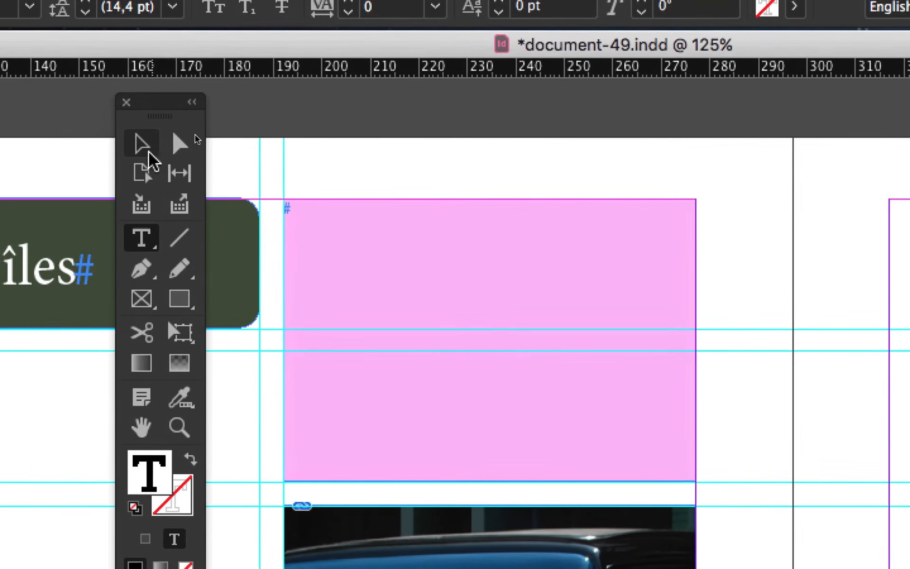
Step: Check which content type is assigned to the top frame on page 18
click(144, 144)
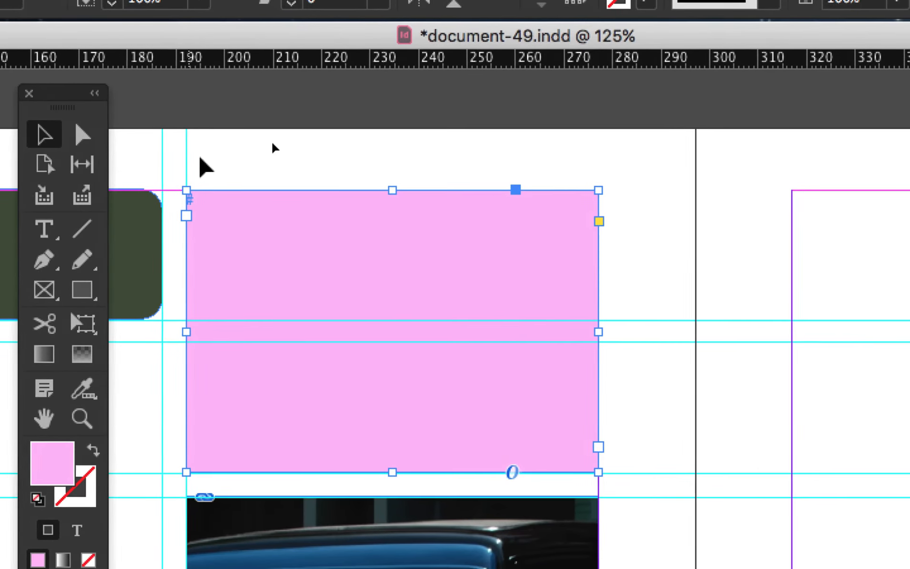
click(166, 126)
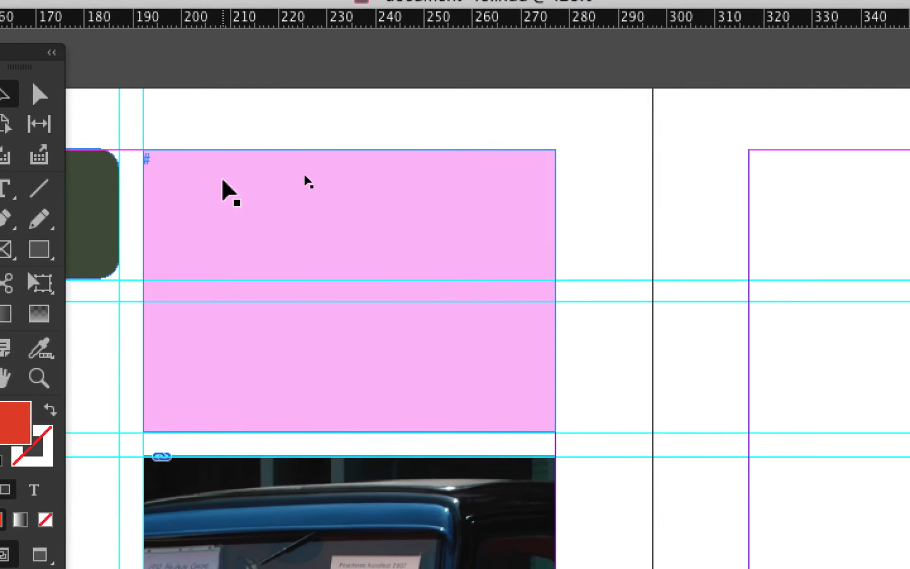
click(268, 227)
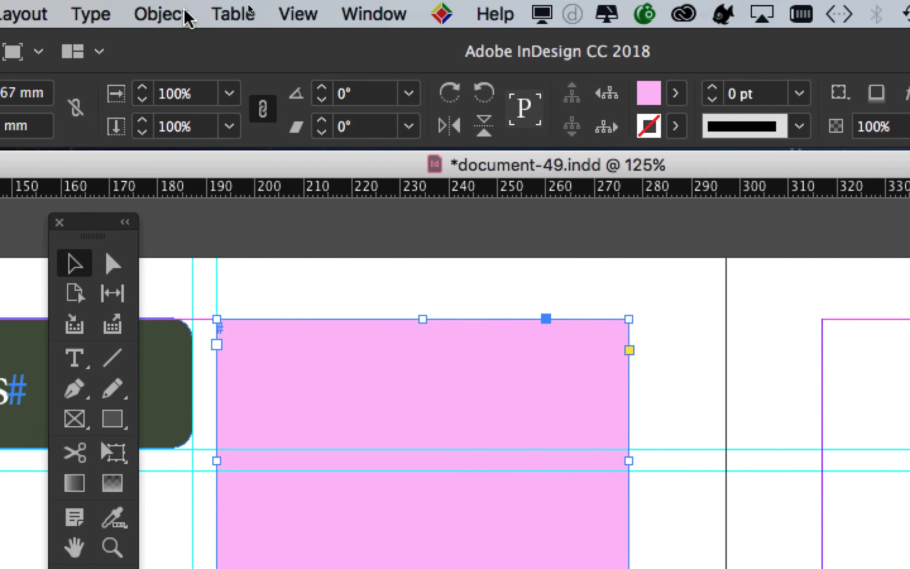
click(180, 14)
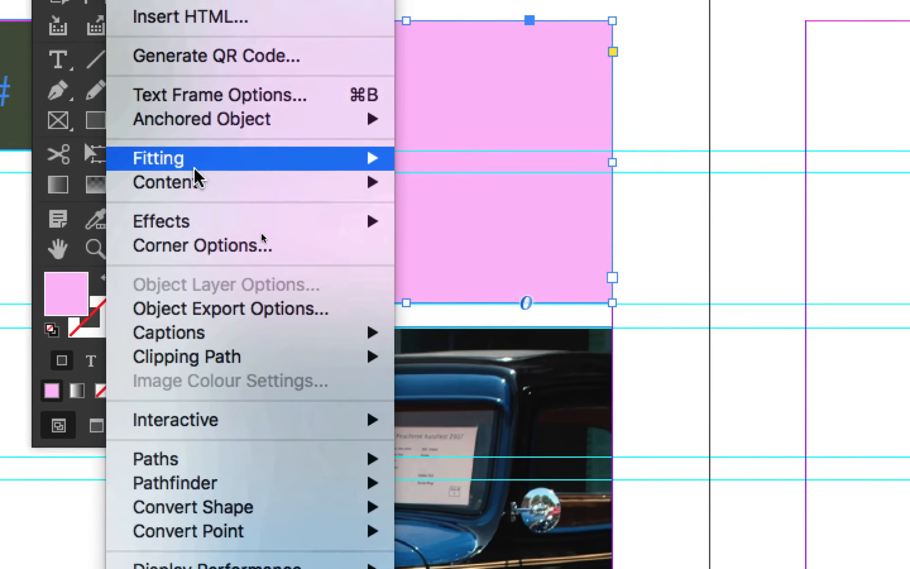
mouse_move(204, 185)
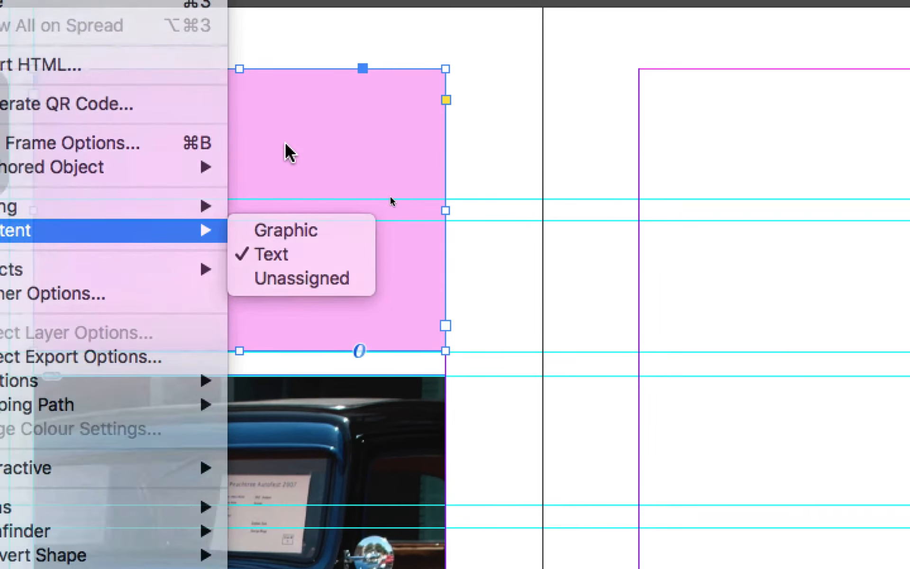
click(250, 85)
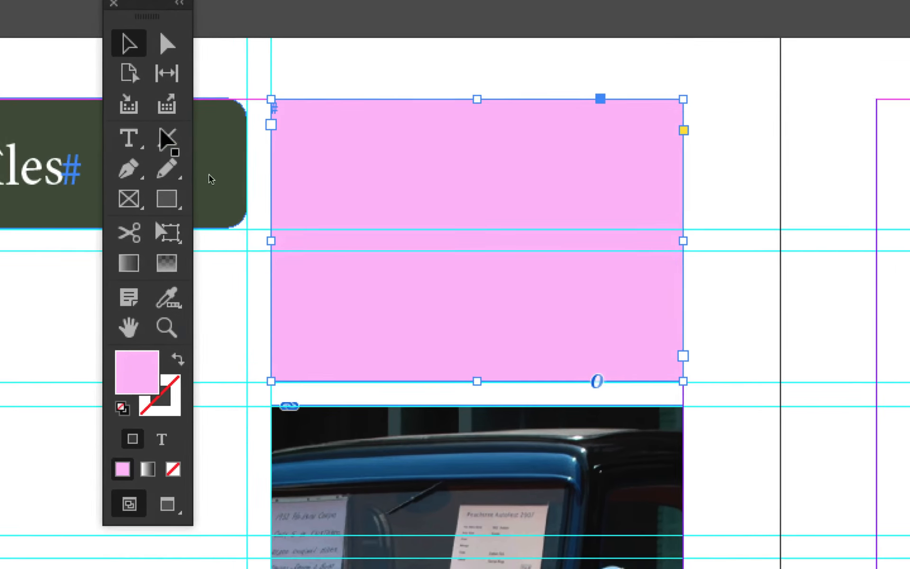
Step: Enter the test text "kjgkjgkjg" in the top frame and check the content type options while editing it
click(144, 132)
click(302, 129)
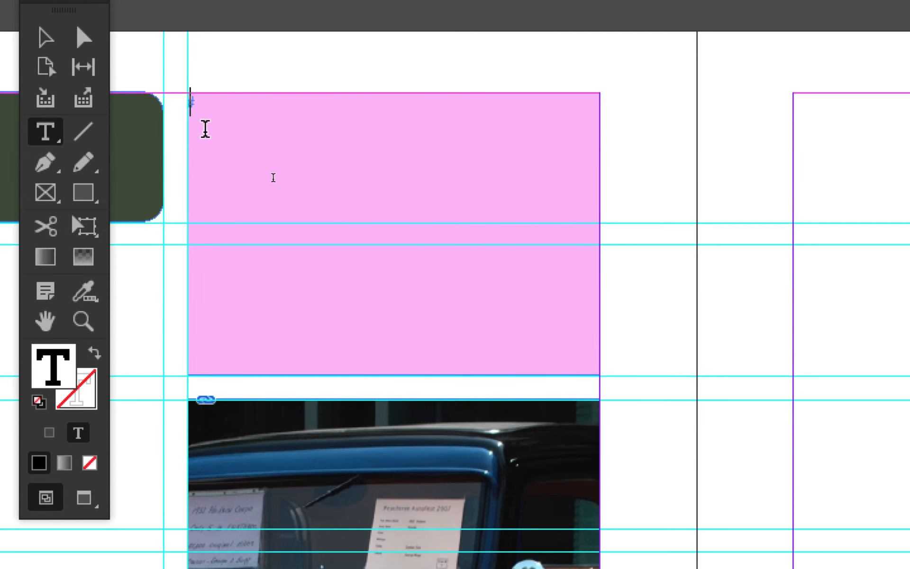
text(kjgkjgkjg)
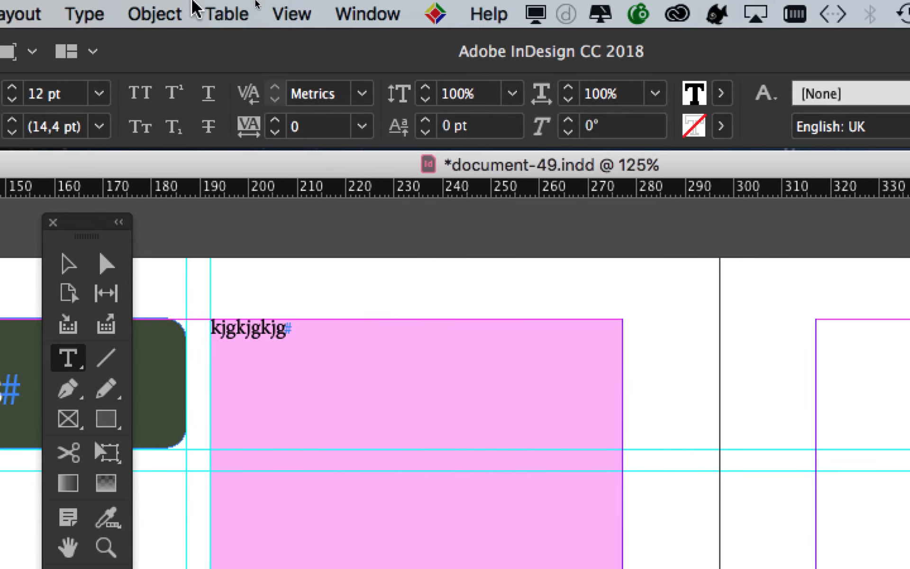
click(188, 10)
mouse_move(204, 343)
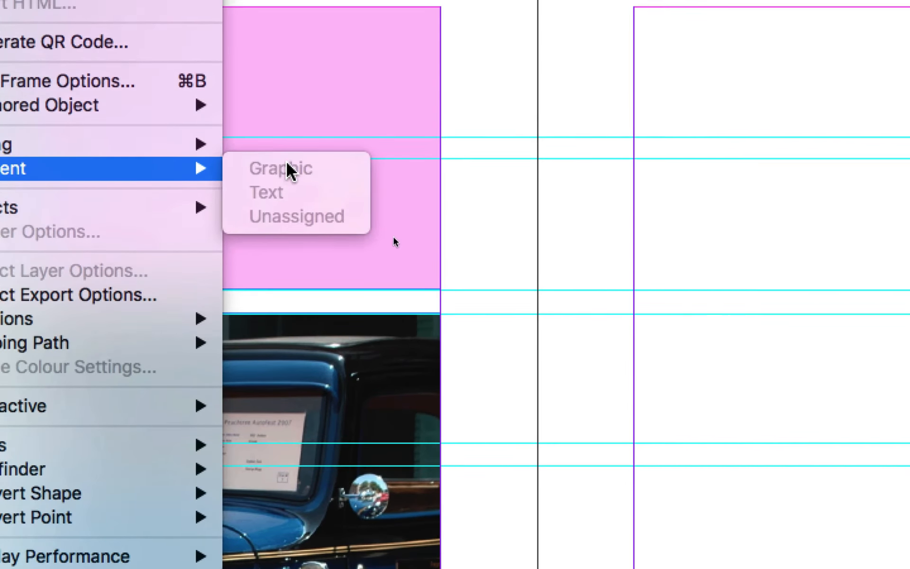
click(286, 179)
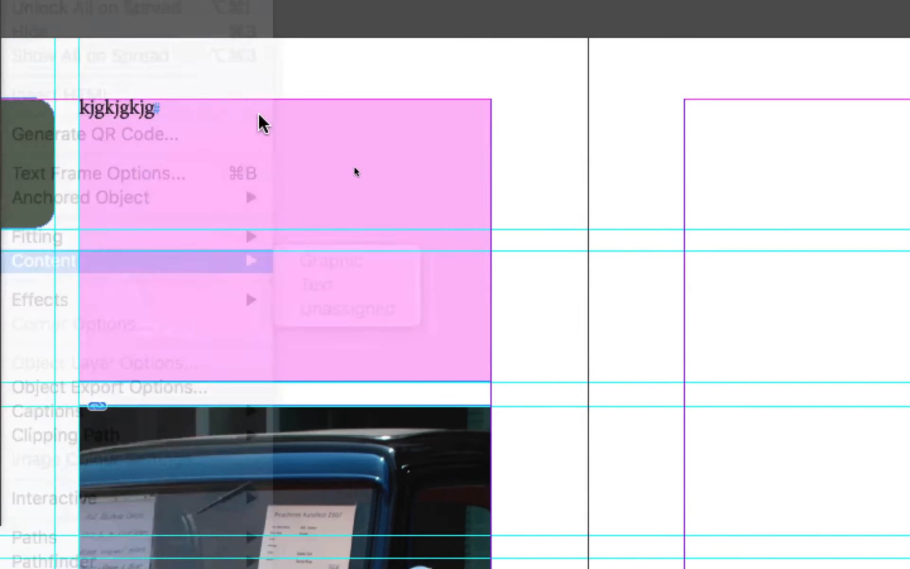
Step: Delete the test text from the top frame on page 18 and set the frame's content type to Graphic
drag(124, 18, 3, 16)
key(BackSpace)
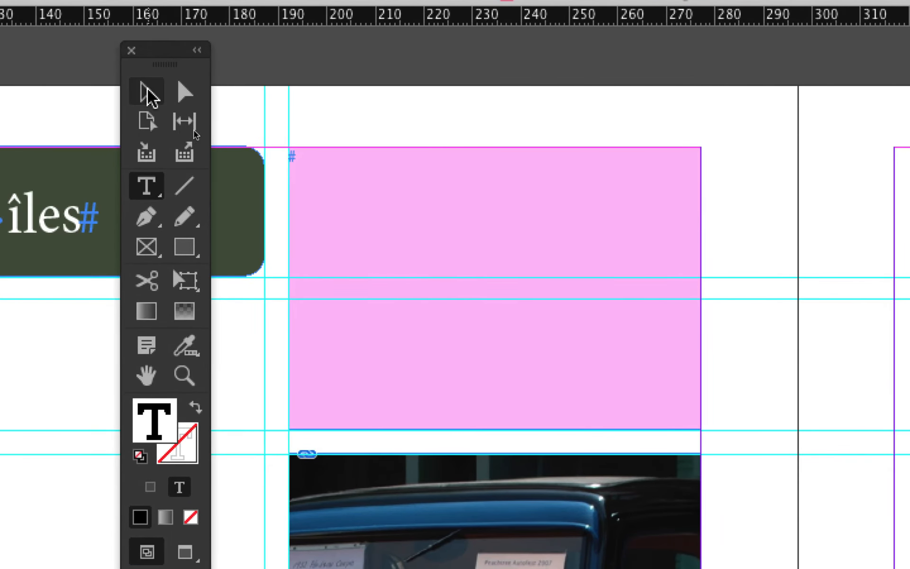
click(59, 92)
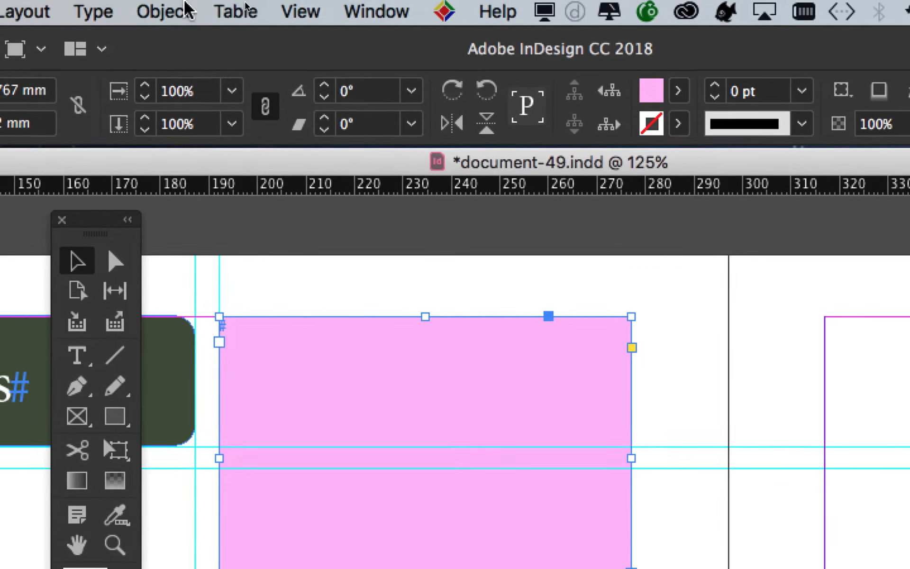
click(185, 9)
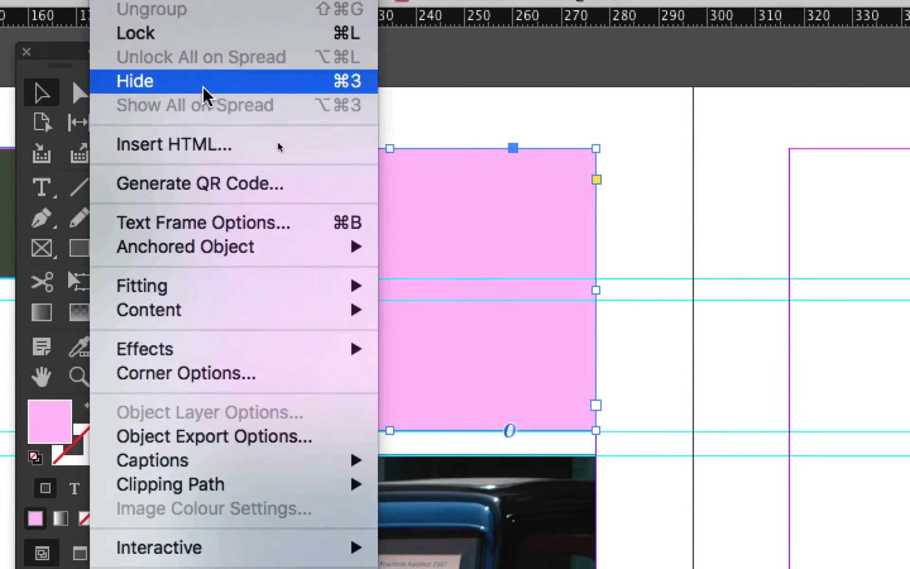
mouse_move(386, 391)
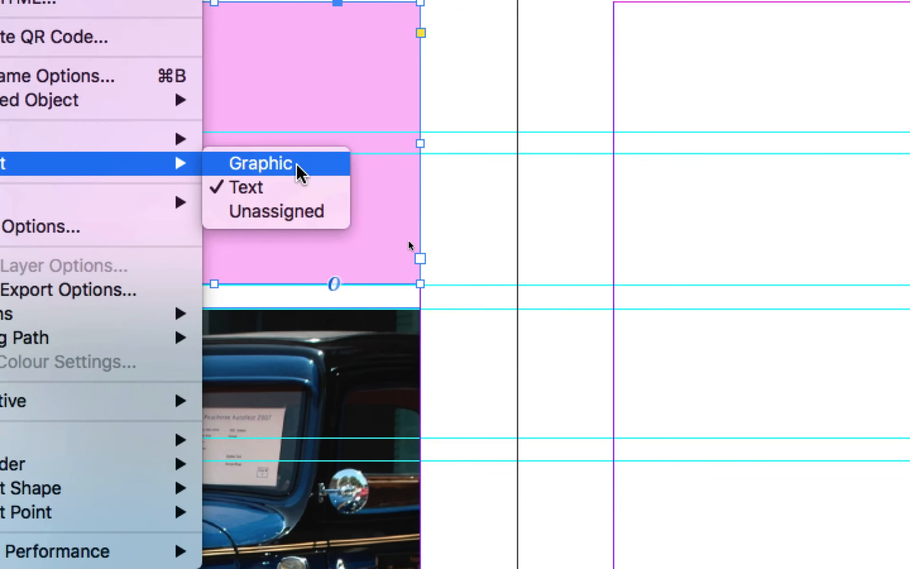
click(288, 167)
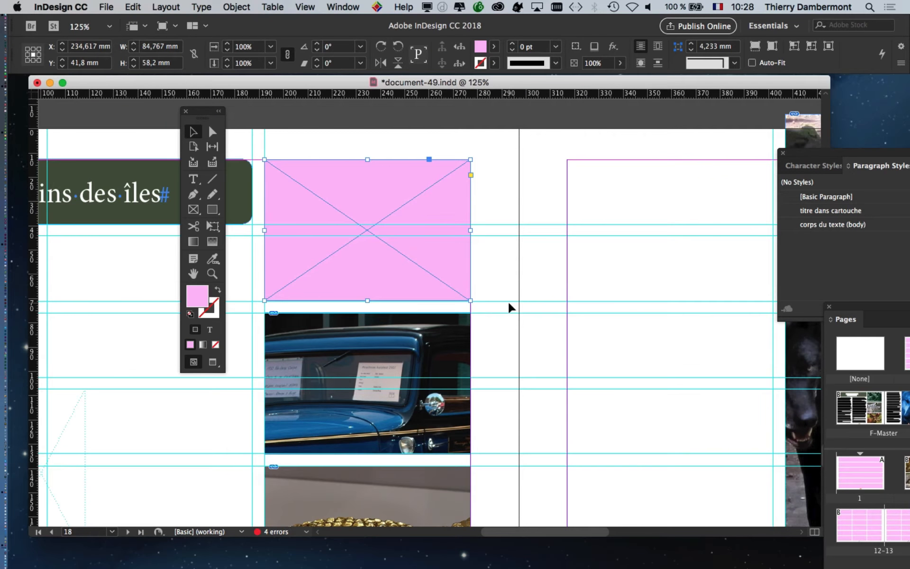
Step: Place giraffe-animals-zoo-funny.psd in the empty top image frame on page 18
scroll(510, 308, down, 1)
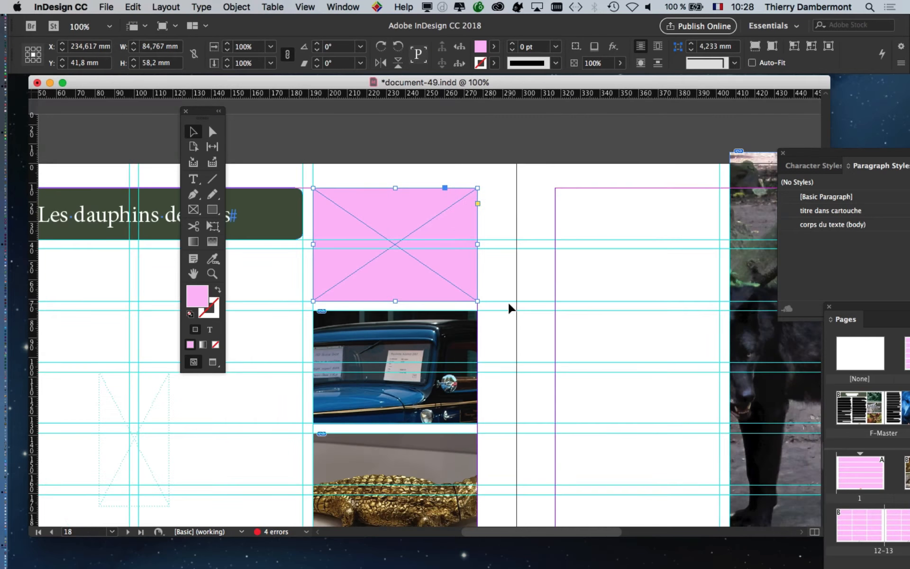
scroll(504, 351, down, 1)
drag(504, 375, 451, 321)
click(486, 479)
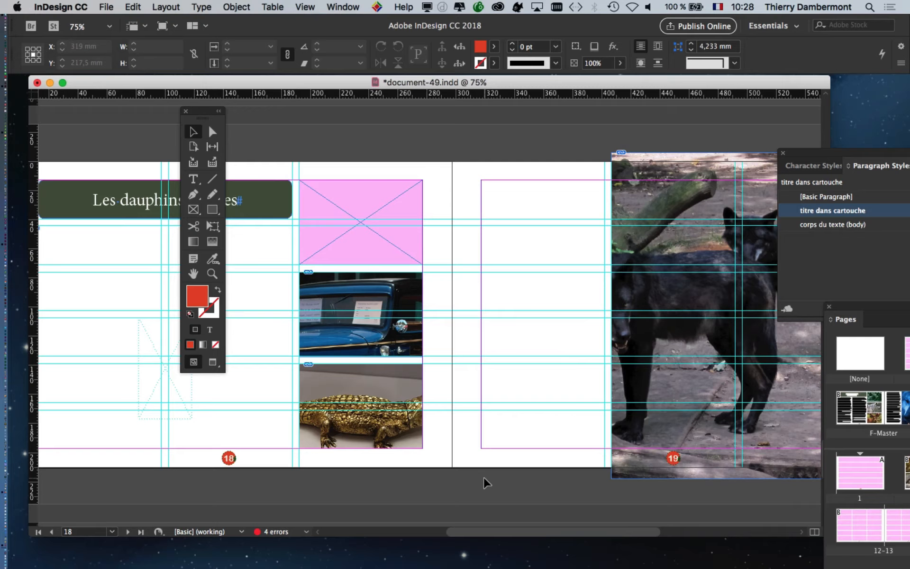
click(330, 225)
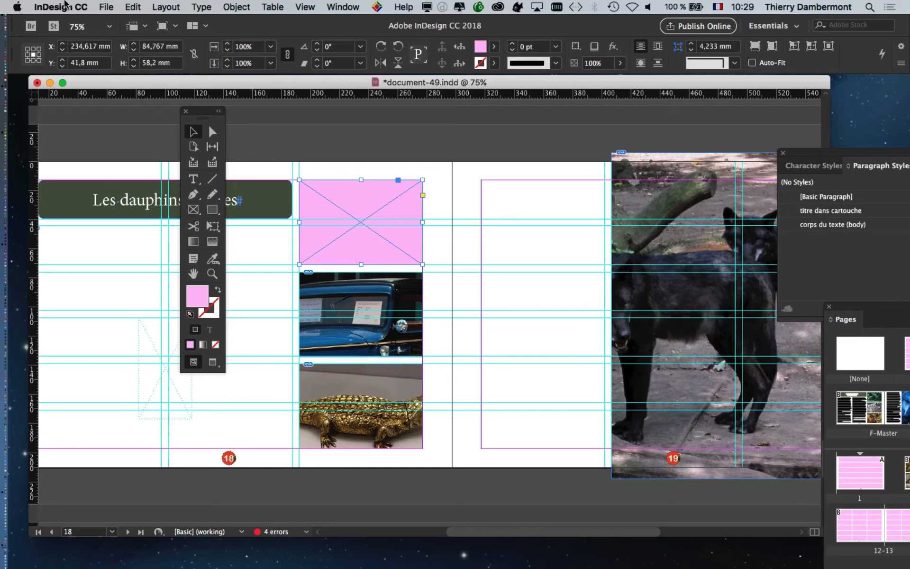
click(106, 7)
click(159, 176)
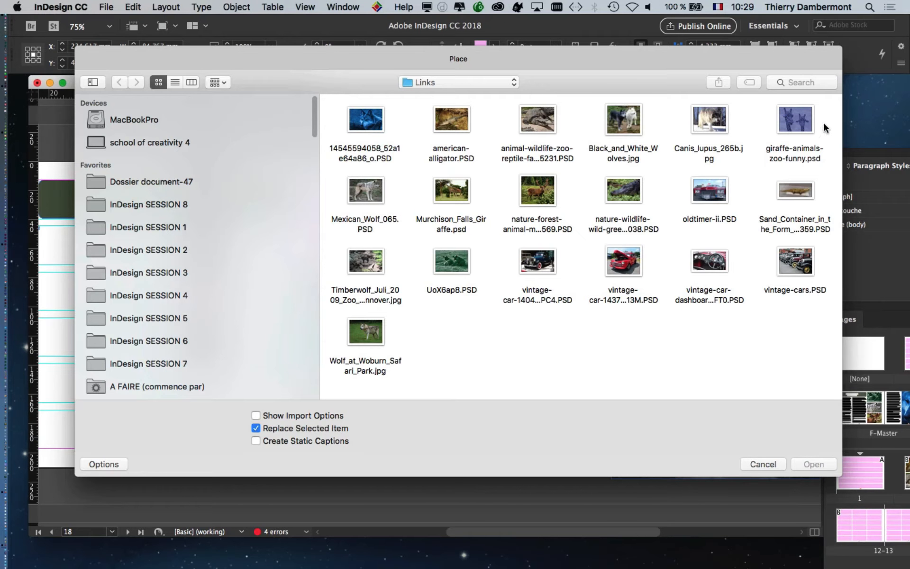
click(806, 124)
key(Return)
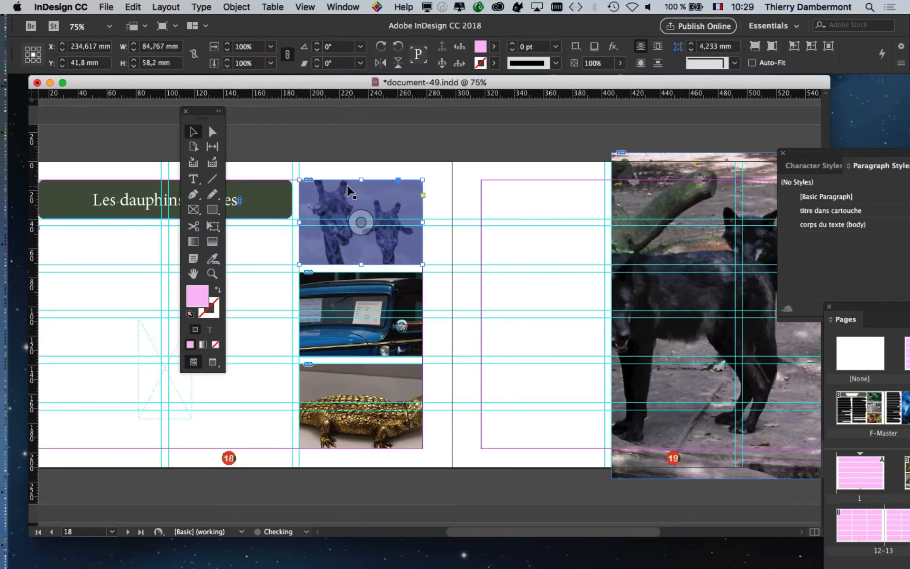
Step: Review the spread on pages 18-19 in preview, moving the tools off the page, and return to the normal view
key(super+equal)
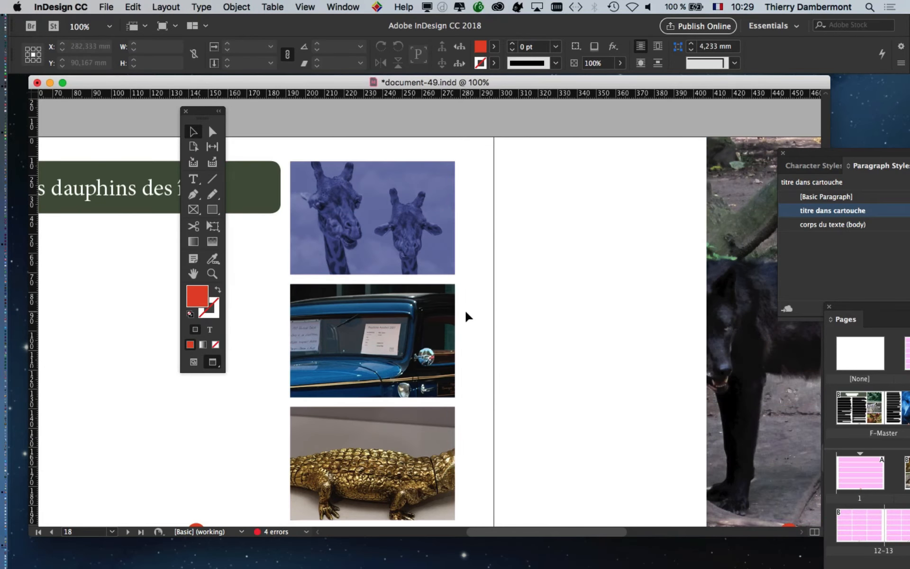
key(super+minus)
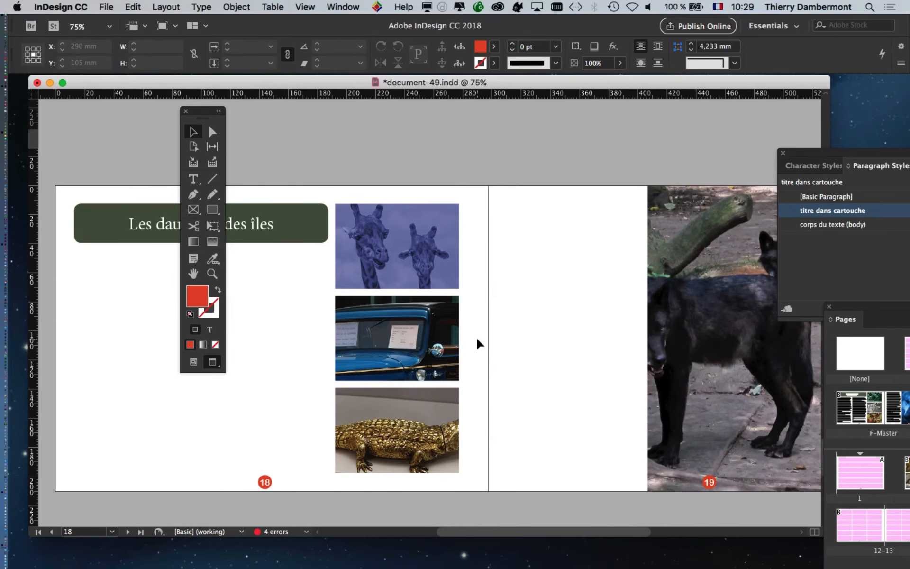
key(super+minus)
drag(195, 116, 112, 133)
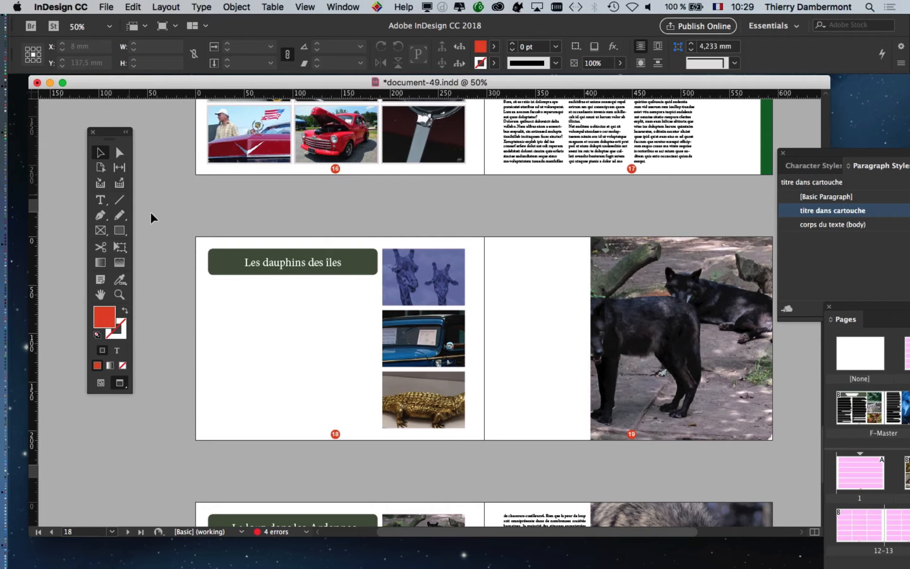
click(103, 383)
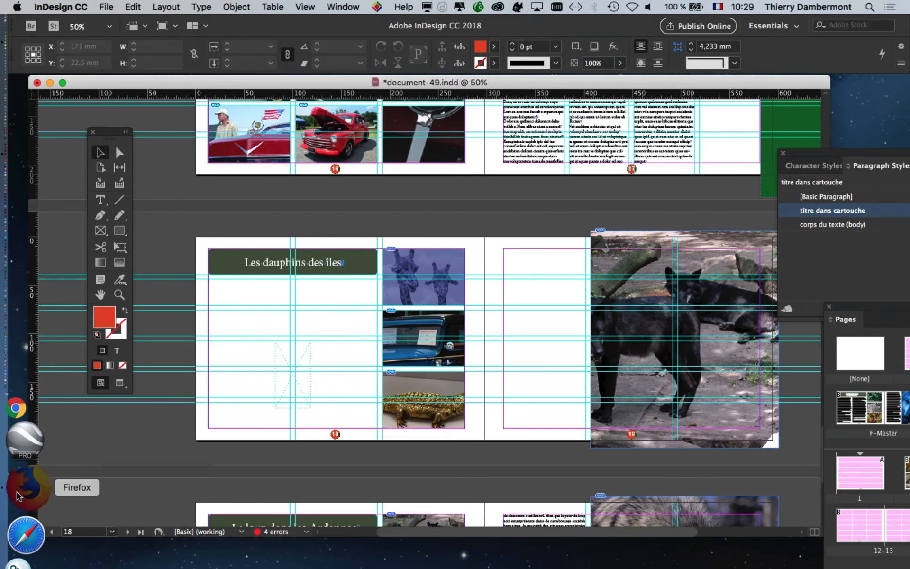
Step: Switch to Firefox and open the French Wikipedia article "Dauphin" from the search results at its Terminologie section
click(16, 496)
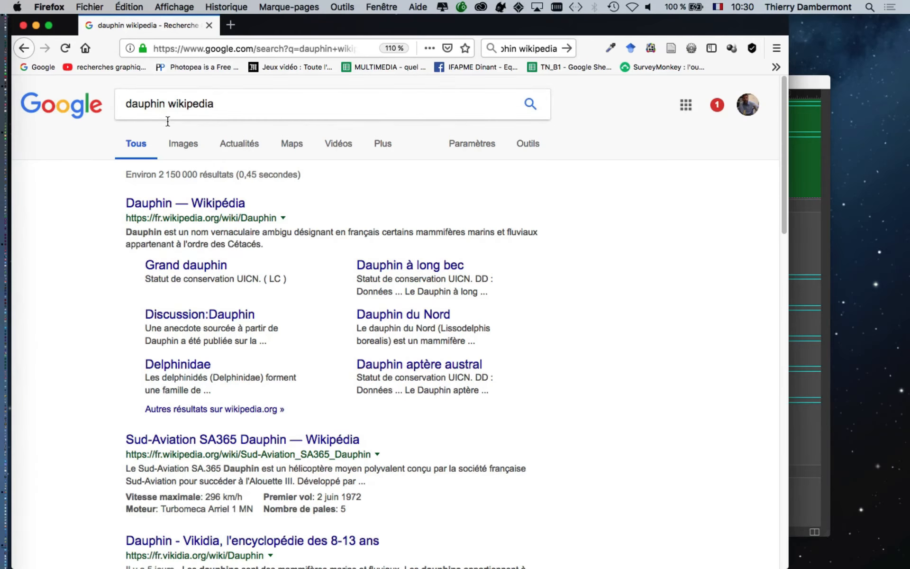
click(158, 103)
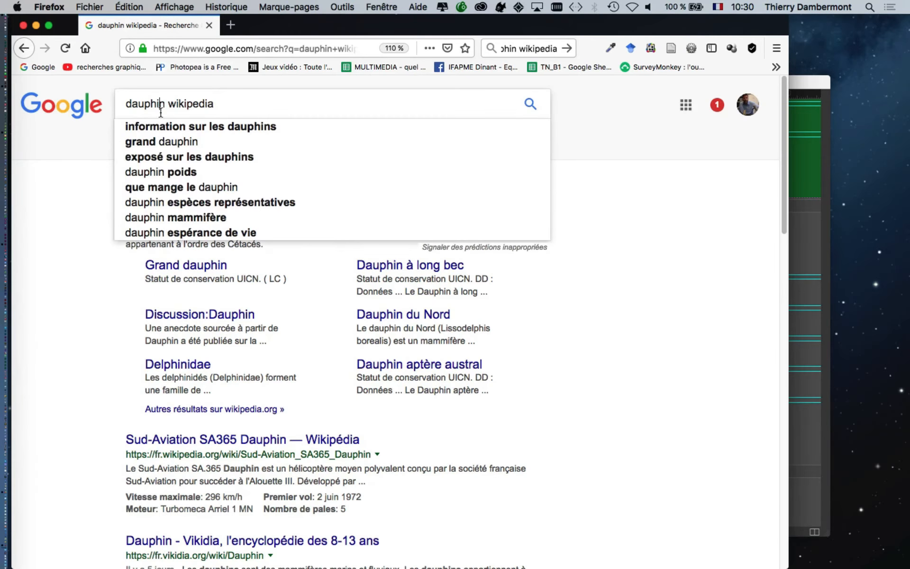
drag(215, 110, 116, 142)
click(107, 171)
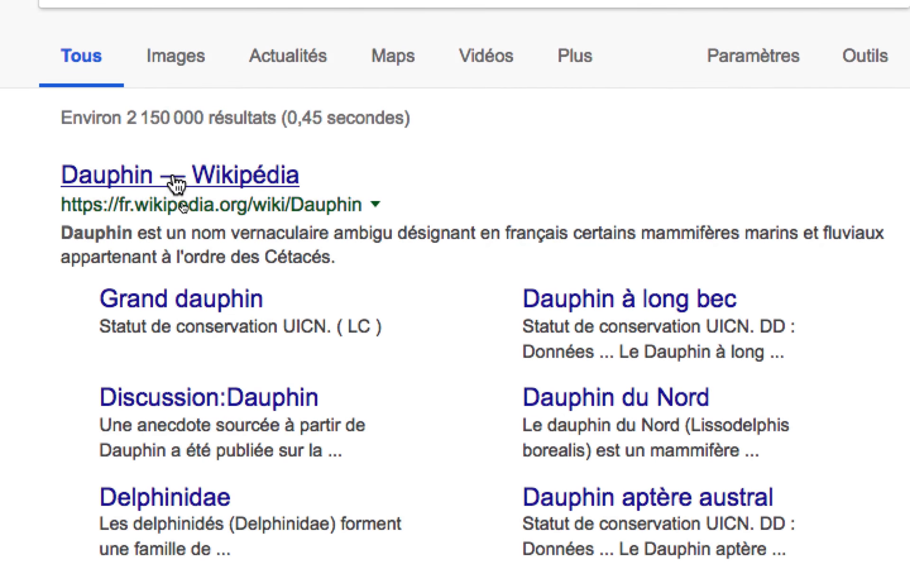
click(176, 181)
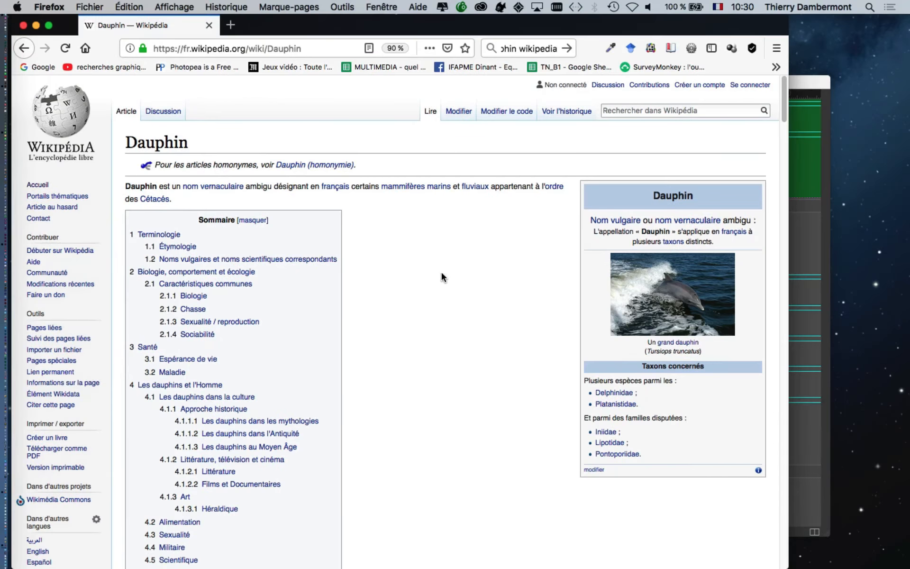
scroll(442, 277, down, 10)
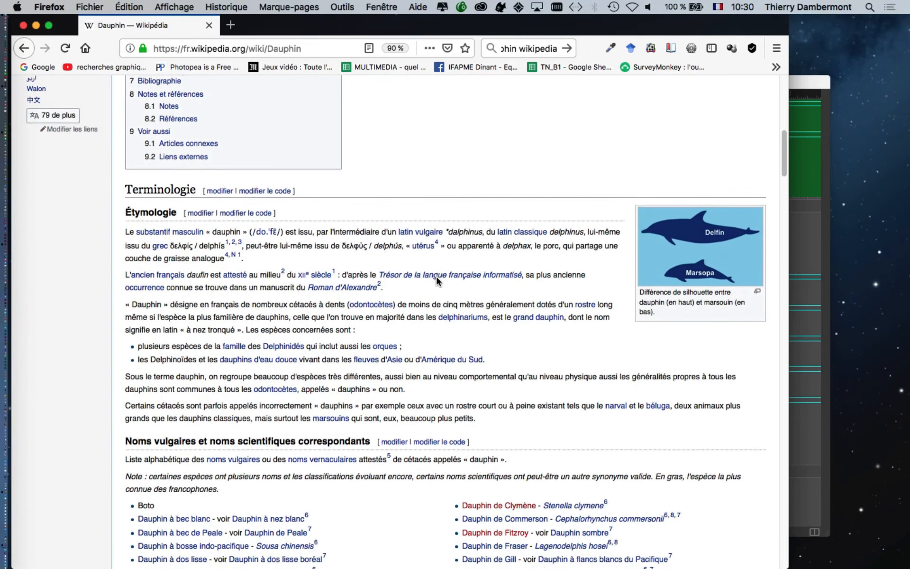
scroll(437, 276, down, 2)
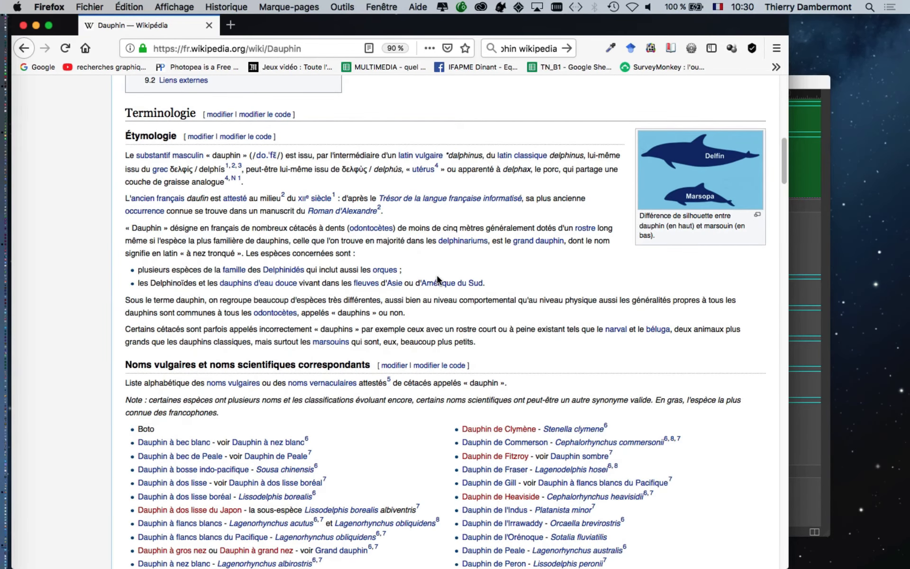
Step: Find the "Biologie, comportement et écologie" section of the Dauphin article and widen the browser window
scroll(437, 279, down, 15)
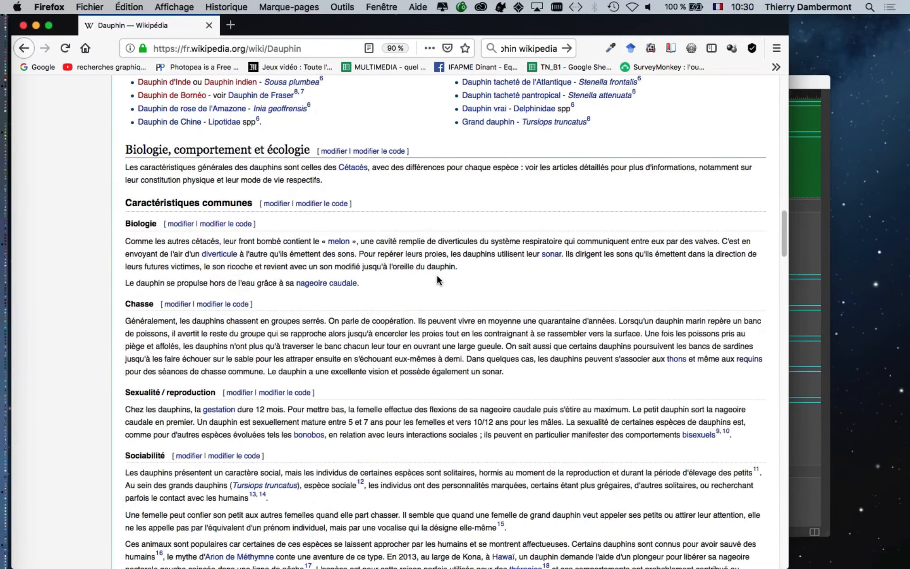
scroll(437, 280, down, 2)
scroll(151, 140, up, 10)
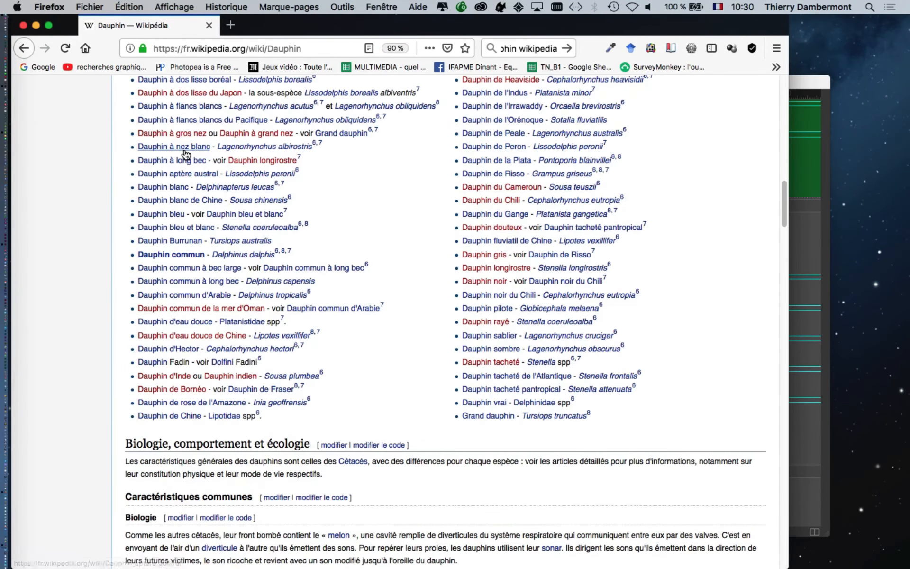
scroll(185, 150, down, 7)
scroll(187, 155, down, 1)
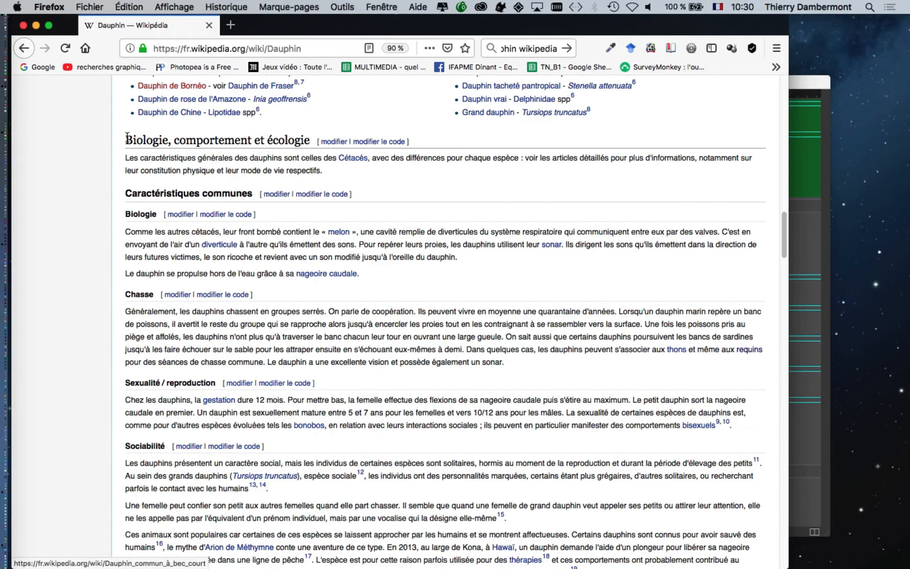
scroll(199, 210, down, 14)
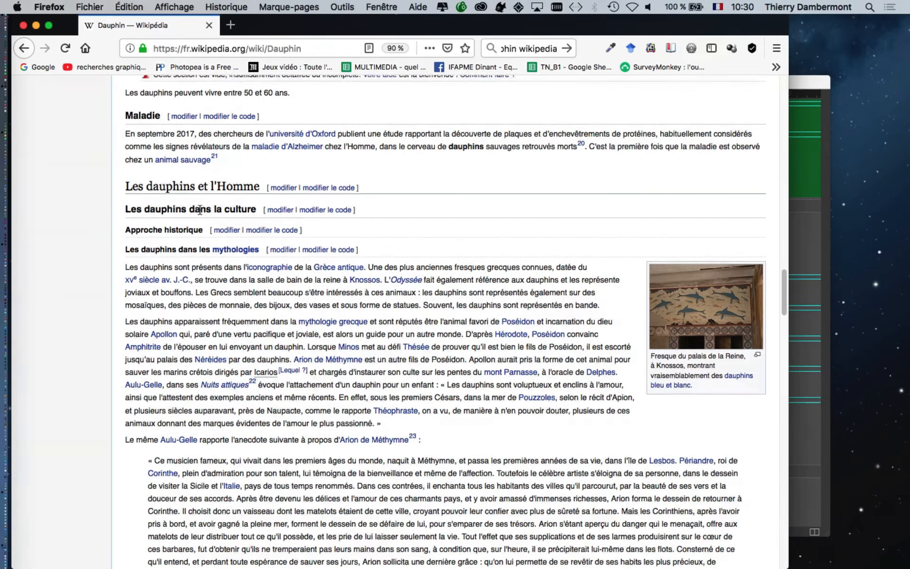
scroll(199, 207, up, 11)
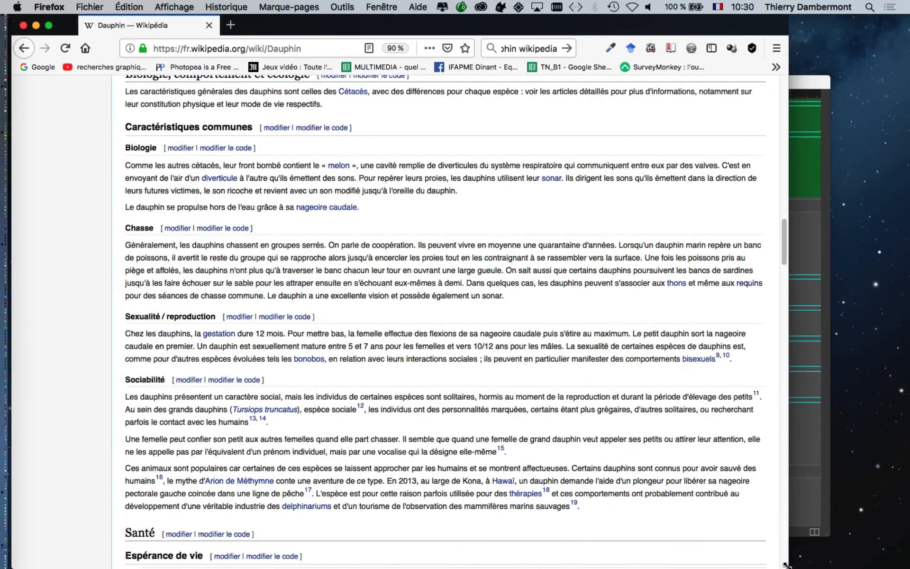
drag(787, 565, 885, 501)
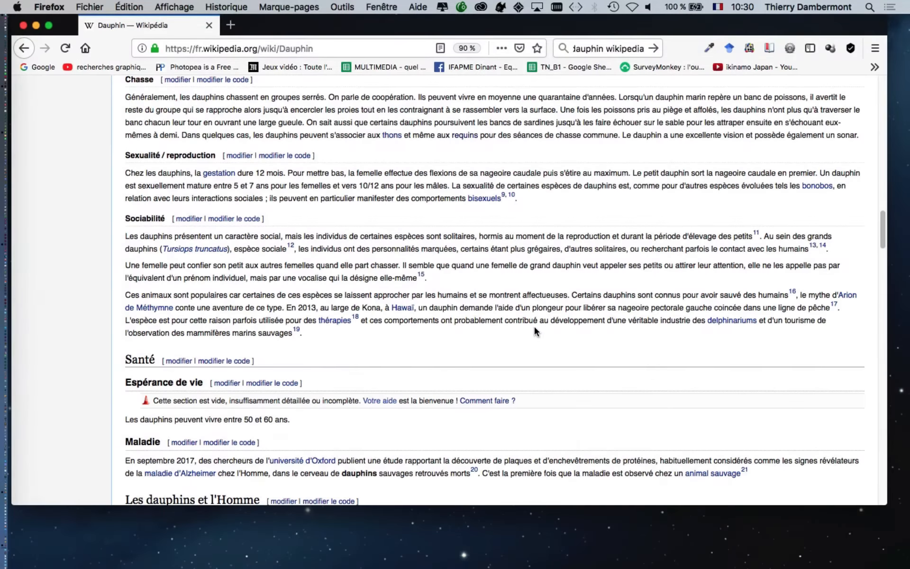
Step: Select and copy the article text from the "Biologie, comportement et écologie" heading through the end of the Arion quotation
scroll(484, 299, up, 10)
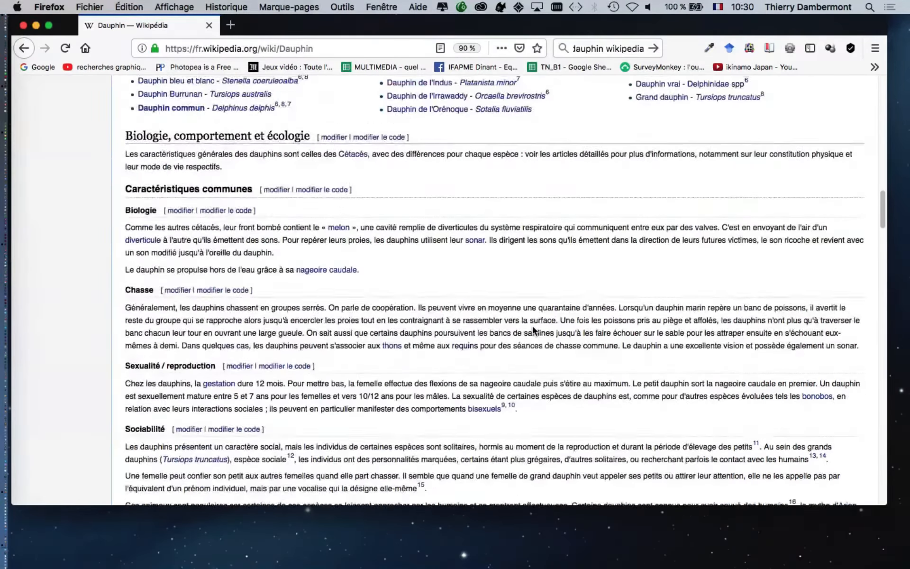
scroll(201, 303, down, 1)
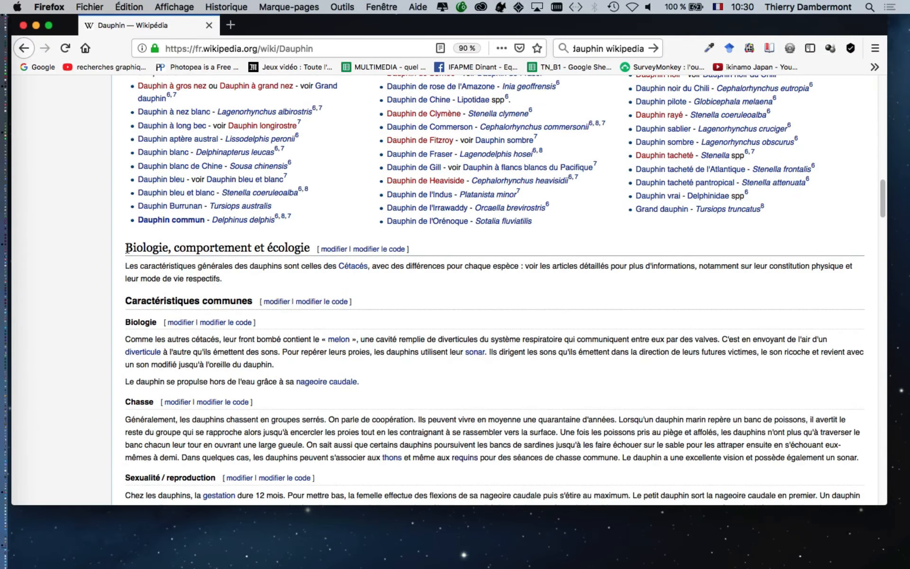
drag(127, 250, 748, 212)
scroll(561, 231, up, 20)
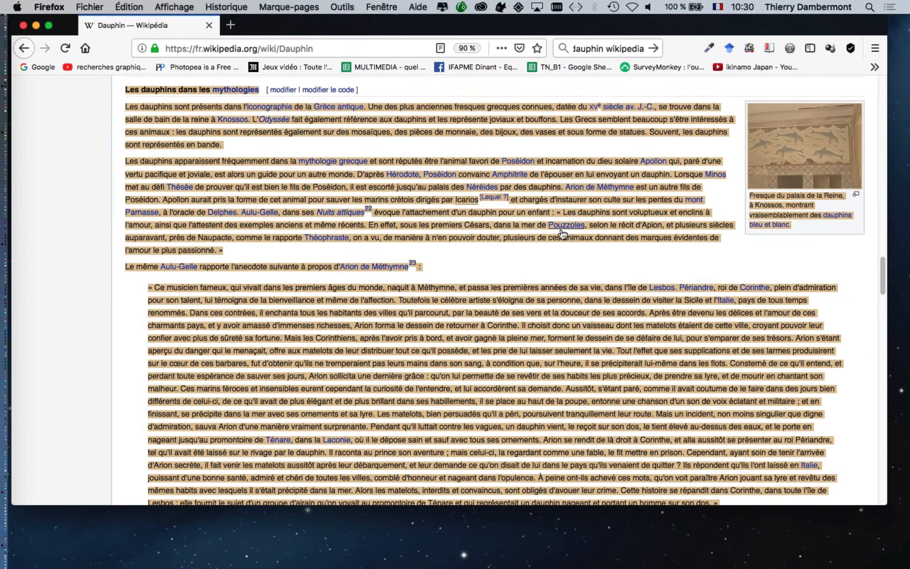
scroll(560, 226, up, 5)
scroll(561, 226, down, 13)
scroll(561, 228, down, 10)
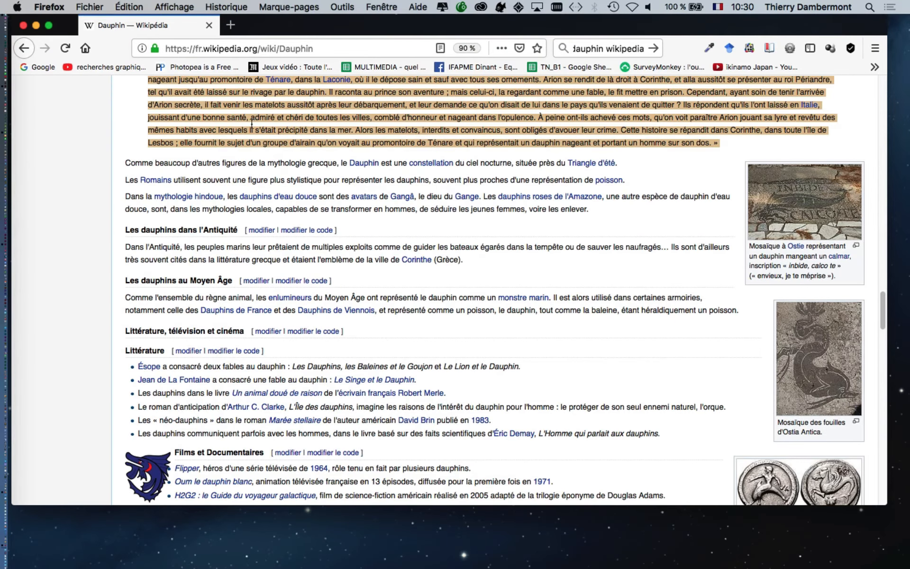
Step: Switch to InDesign and paste the copied dolphin text into the empty body frame below the title on page 18
key(super+Tab)
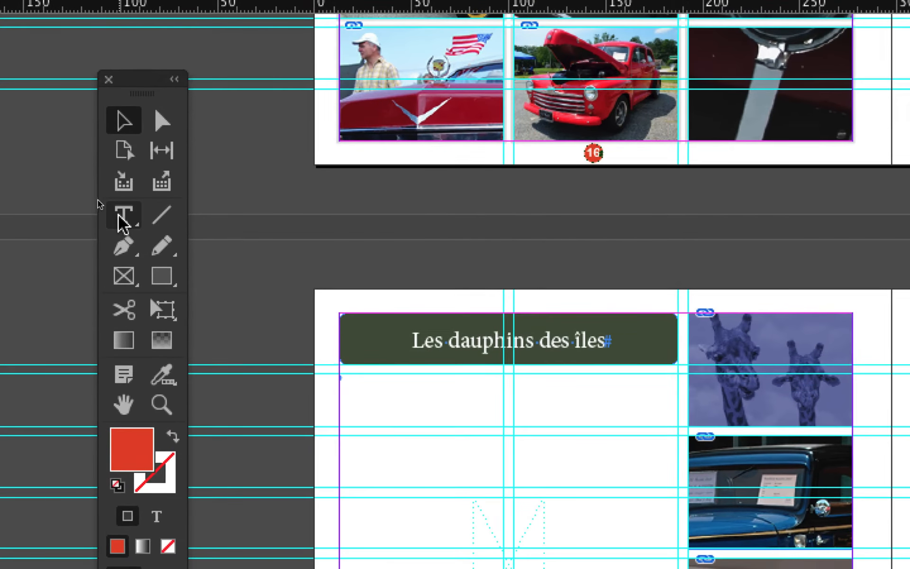
click(99, 200)
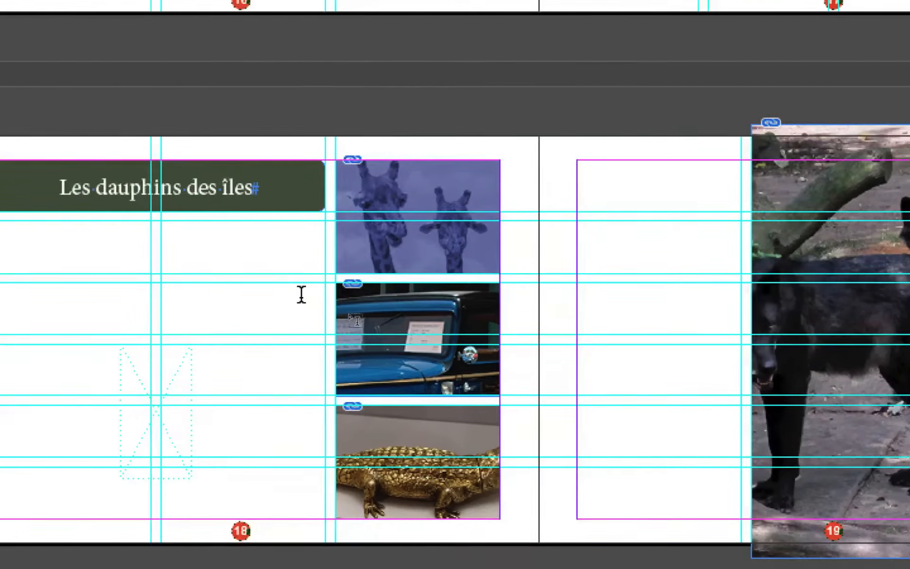
key(v)
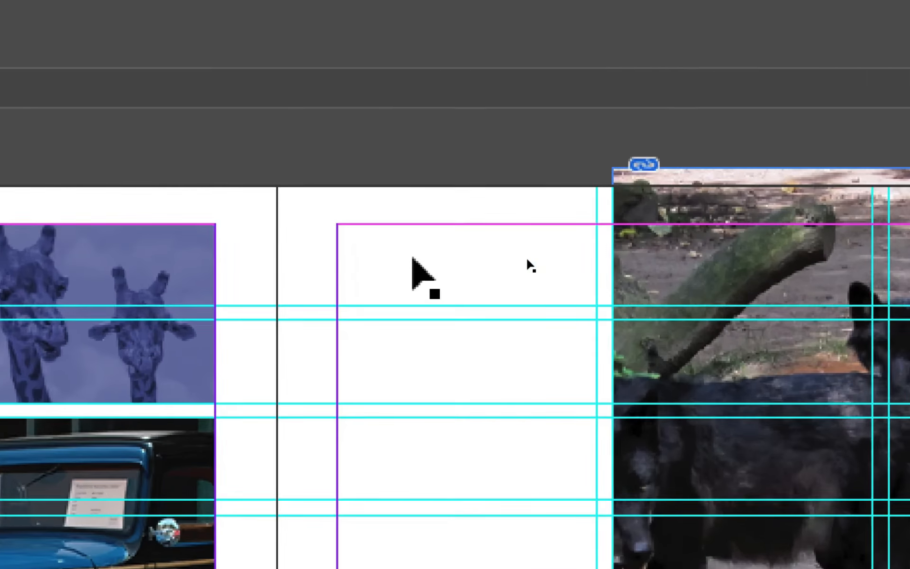
key(t)
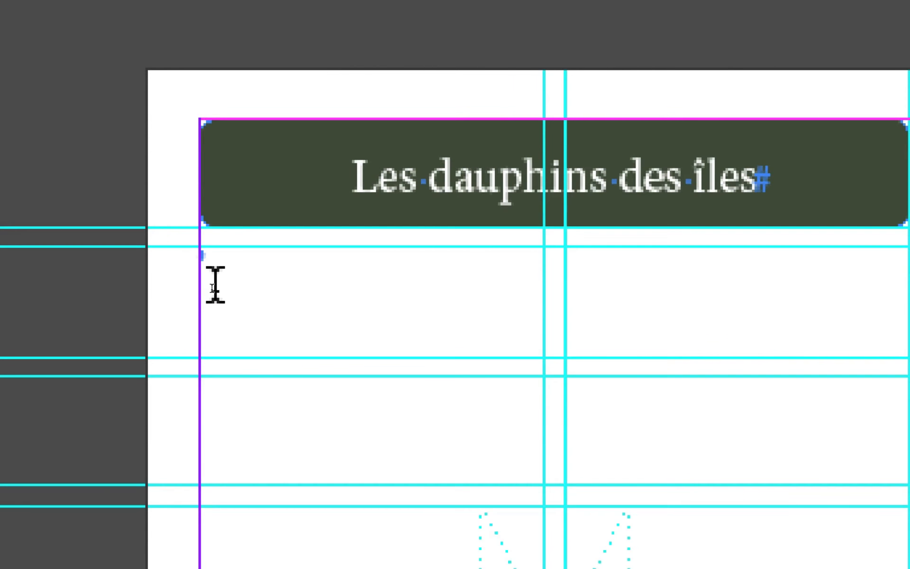
key(ctrl+v)
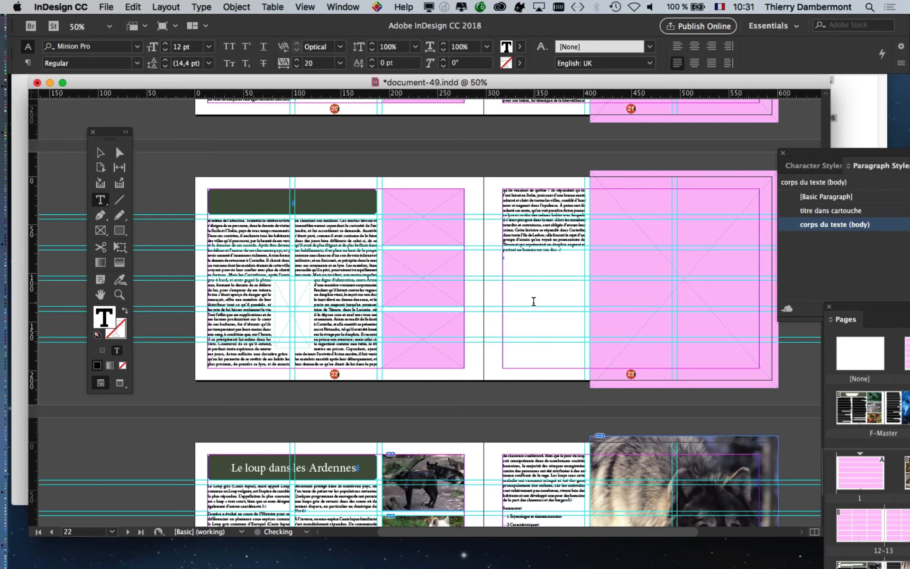
Step: Check how the pasted text flows across pages 18 to 23 and undo the paste
scroll(534, 302, down, 3)
scroll(533, 302, up, 5)
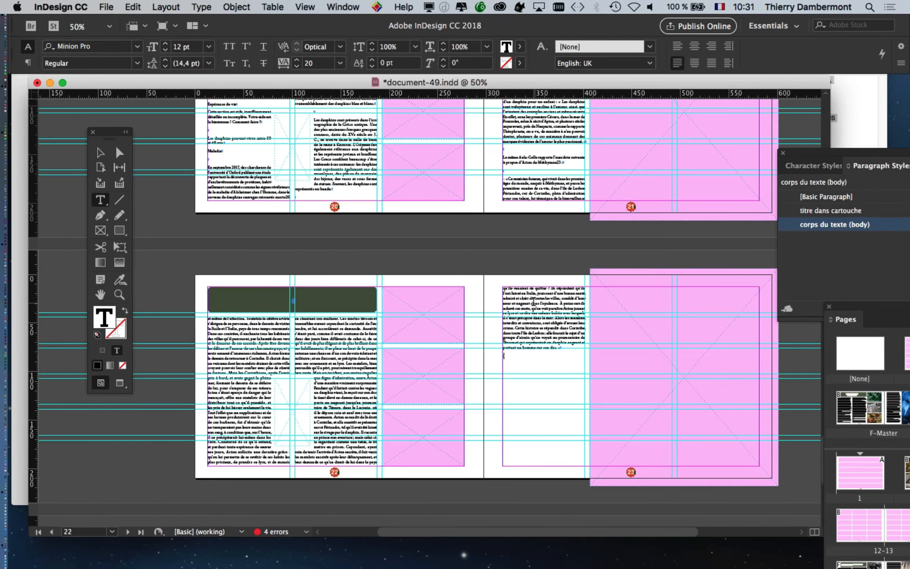
scroll(534, 301, up, 4)
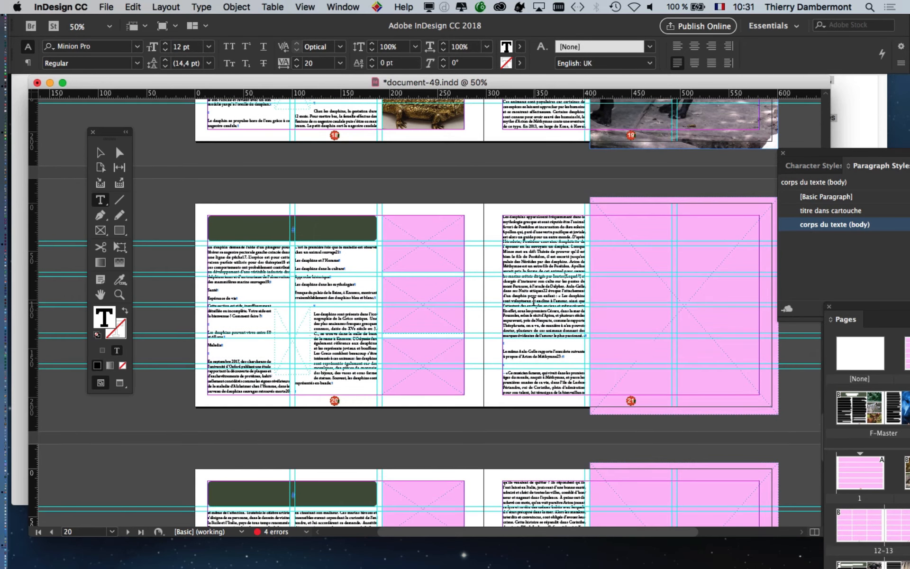
scroll(533, 301, up, 4)
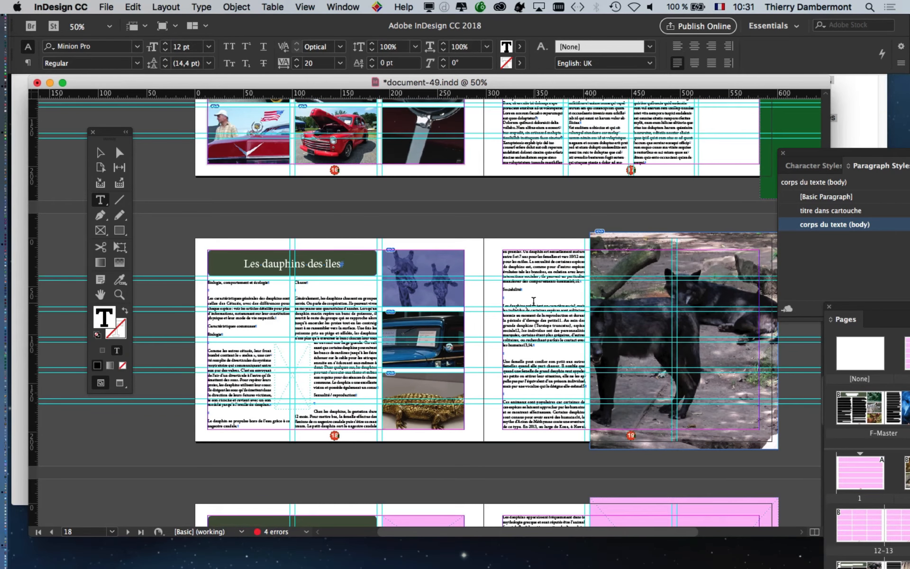
scroll(533, 302, up, 3)
scroll(533, 301, down, 6)
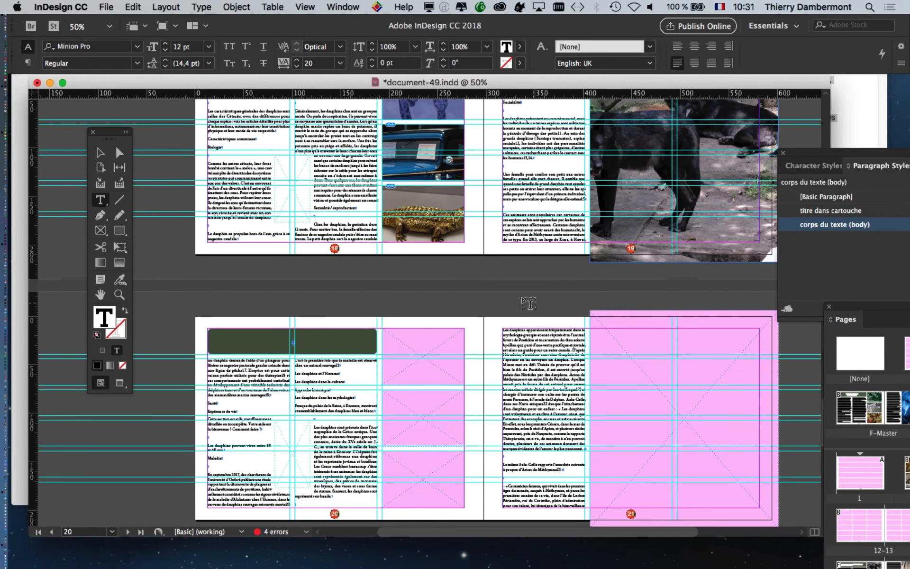
click(133, 7)
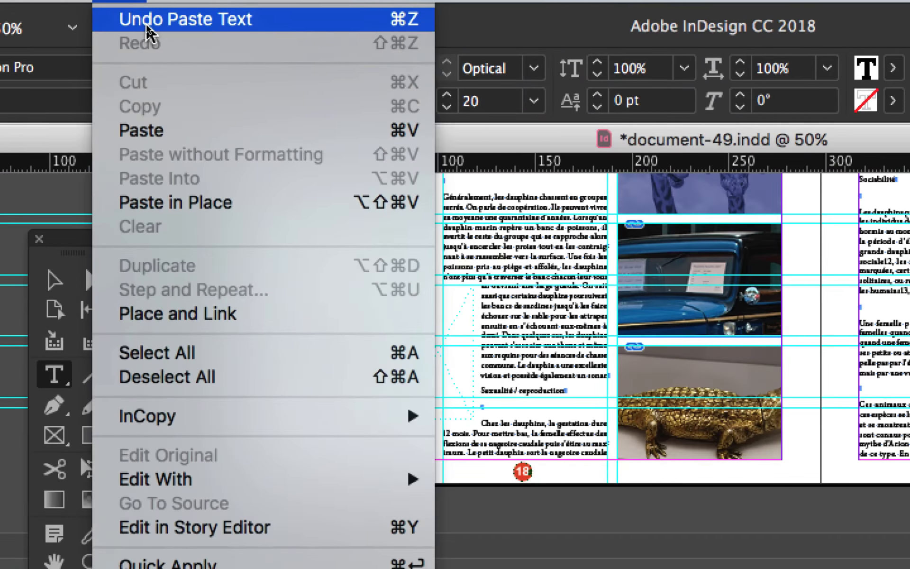
click(149, 21)
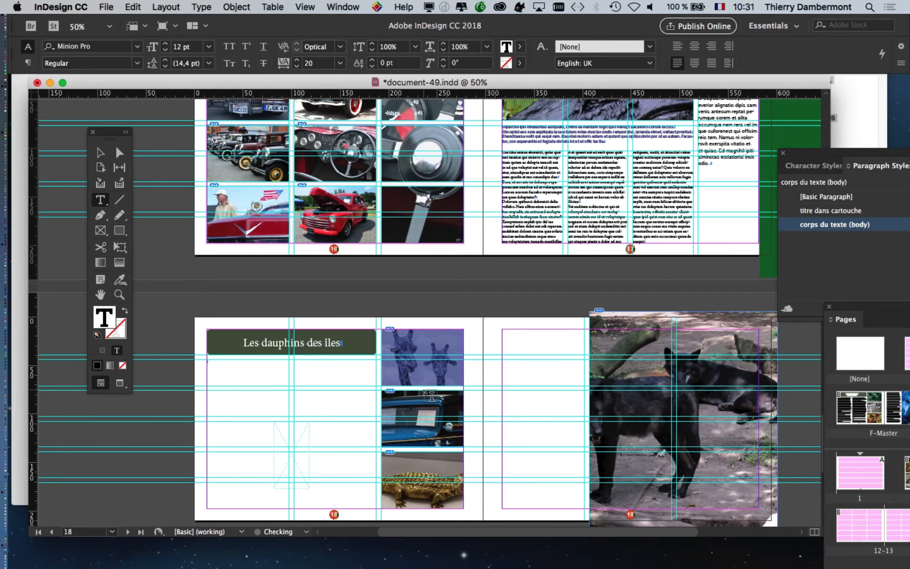
scroll(226, 312, down, 5)
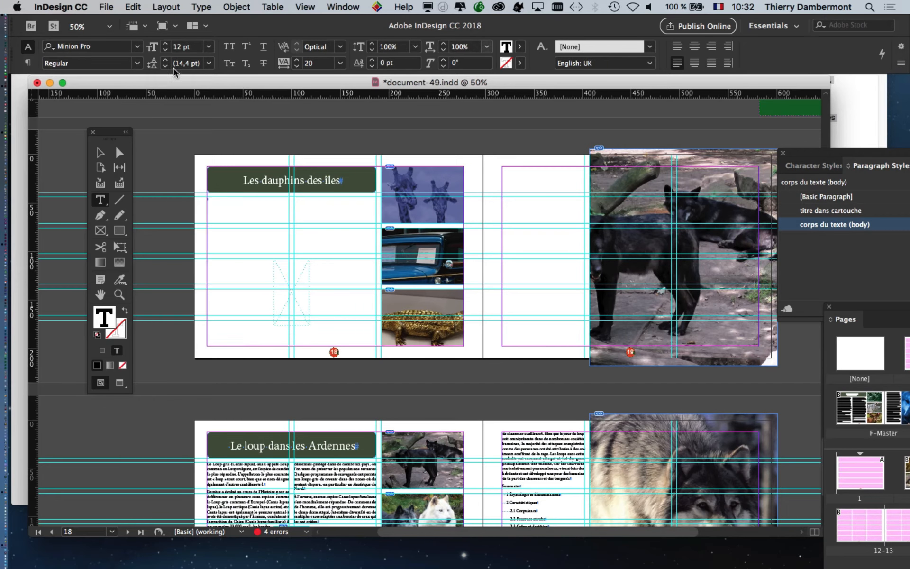
Step: Turn off Smart Text Reflow in the Type preferences
click(115, 6)
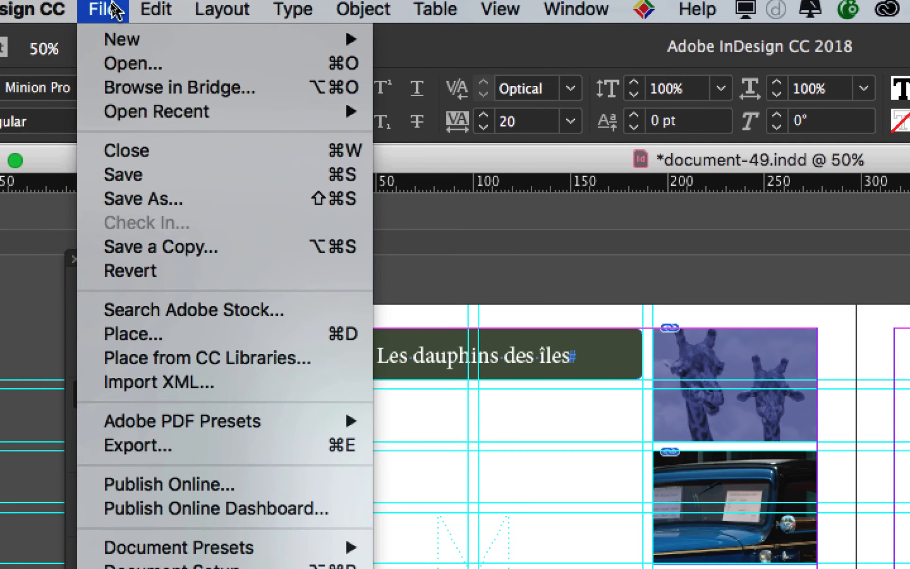
mouse_move(4, 9)
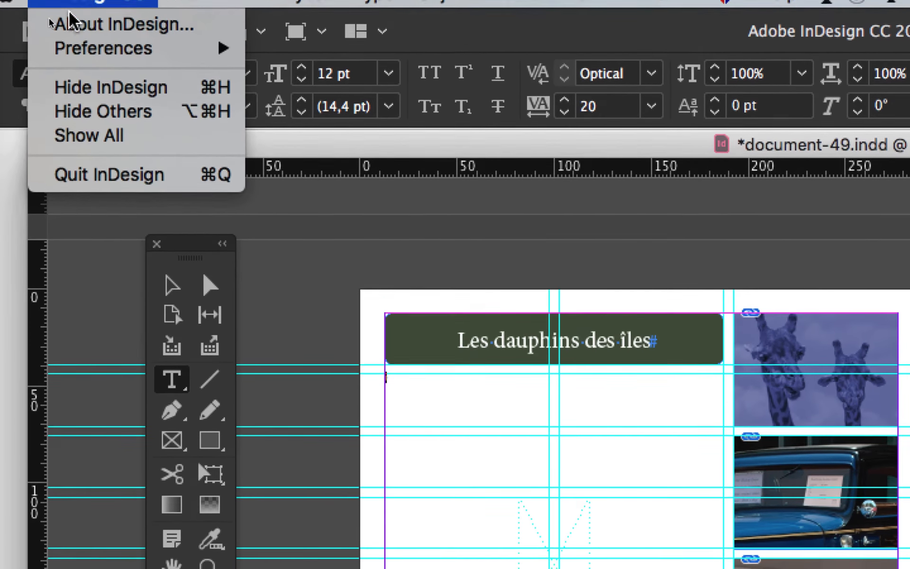
mouse_move(87, 55)
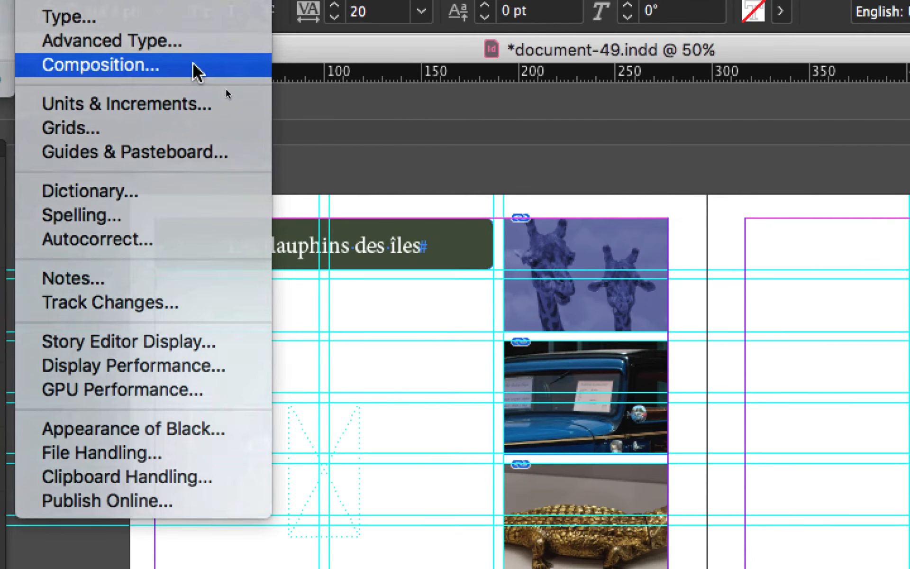
click(193, 66)
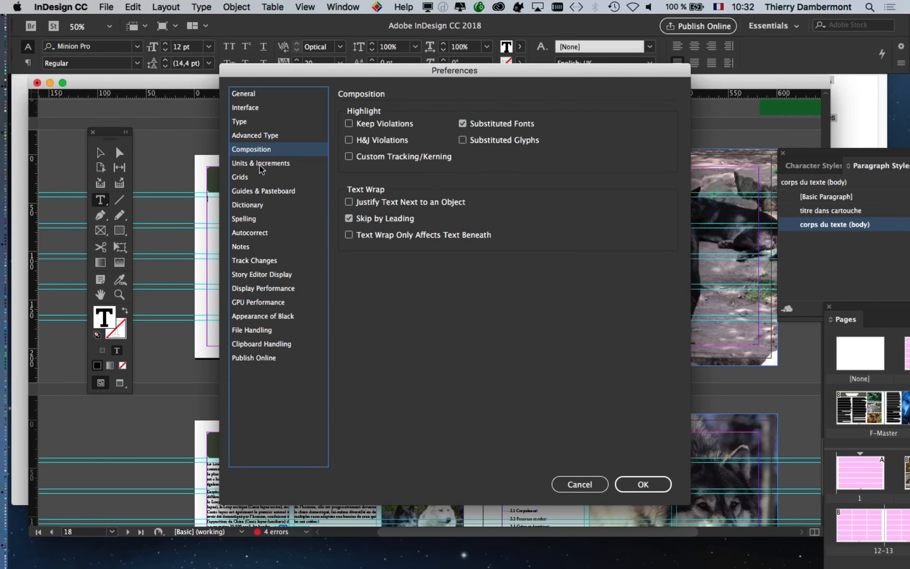
click(261, 136)
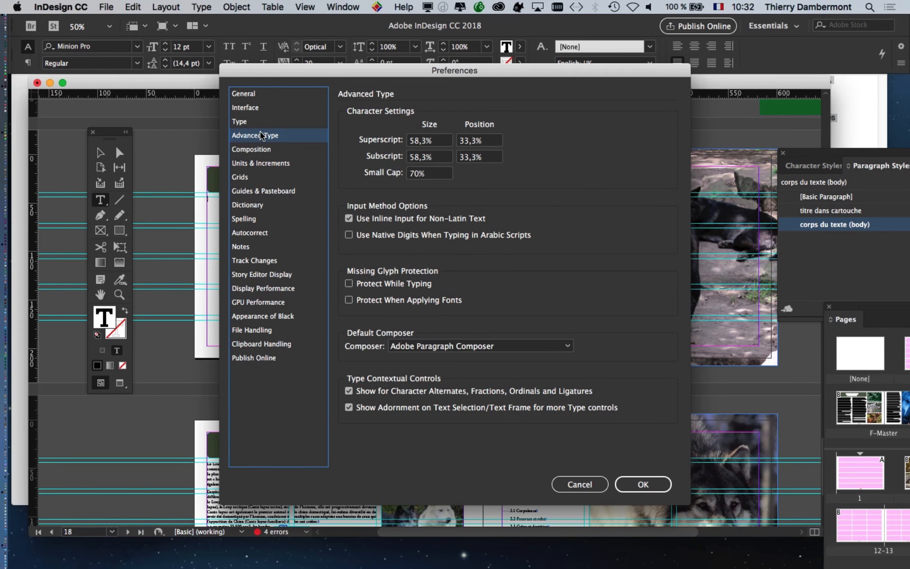
click(274, 123)
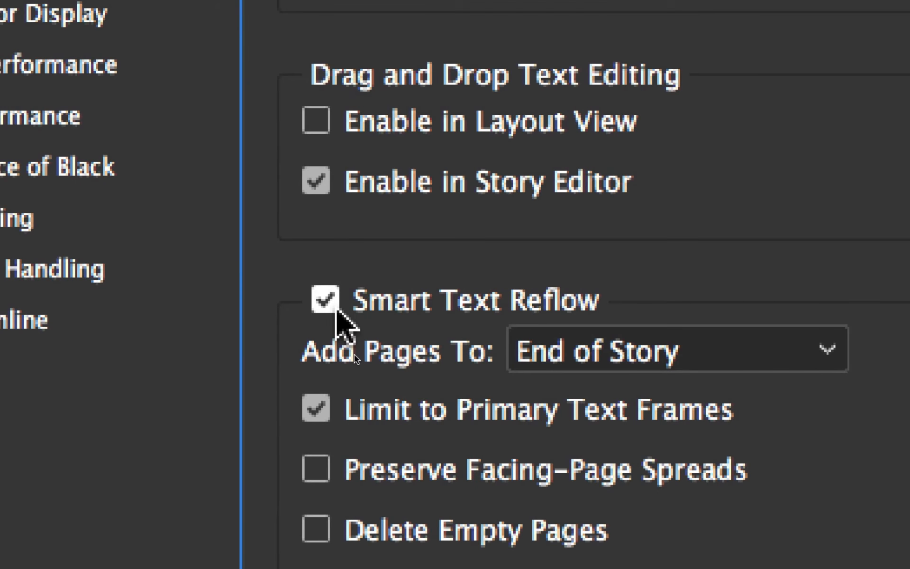
click(332, 306)
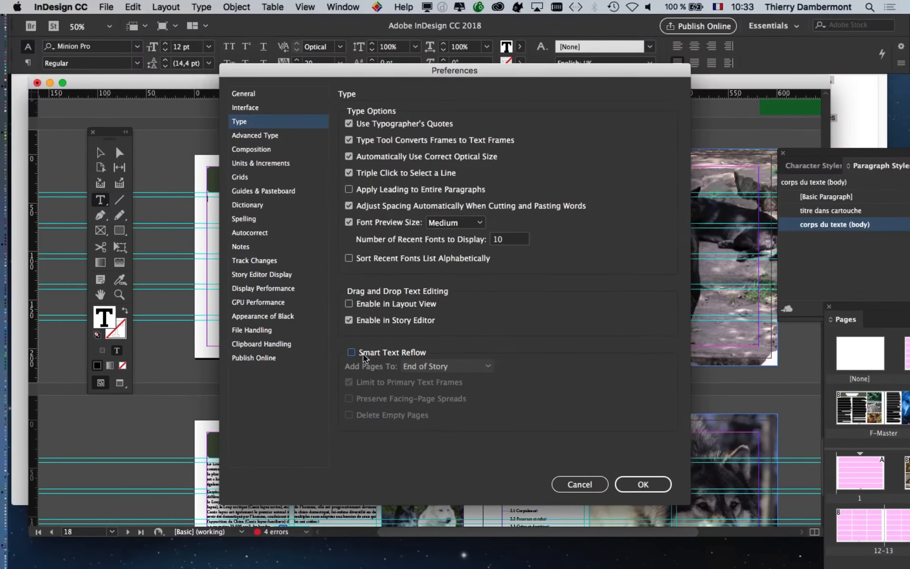
click(644, 486)
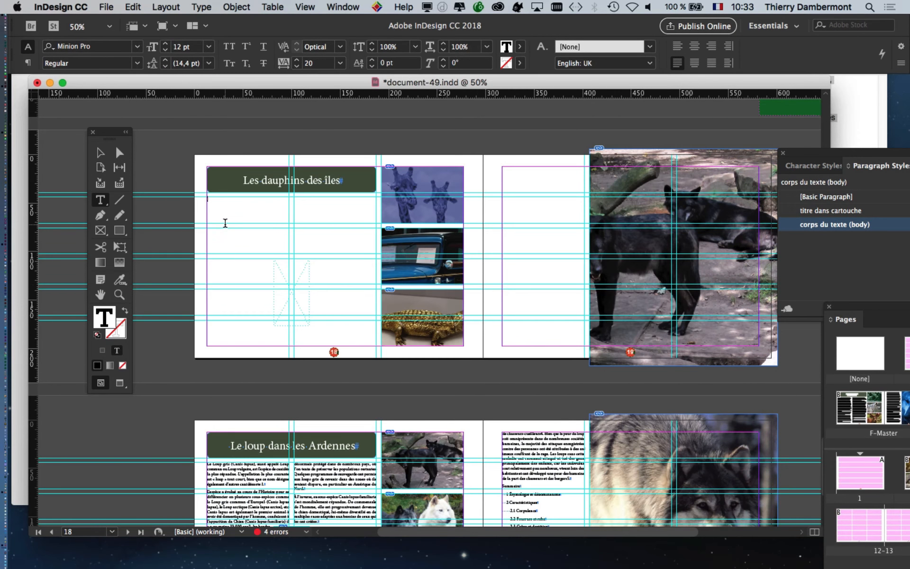
Step: Check the text selection in Firefox, paste the dolphin text into page 18's body frame in InDesign, and select its linked frame on page 19
key(super+Tab)
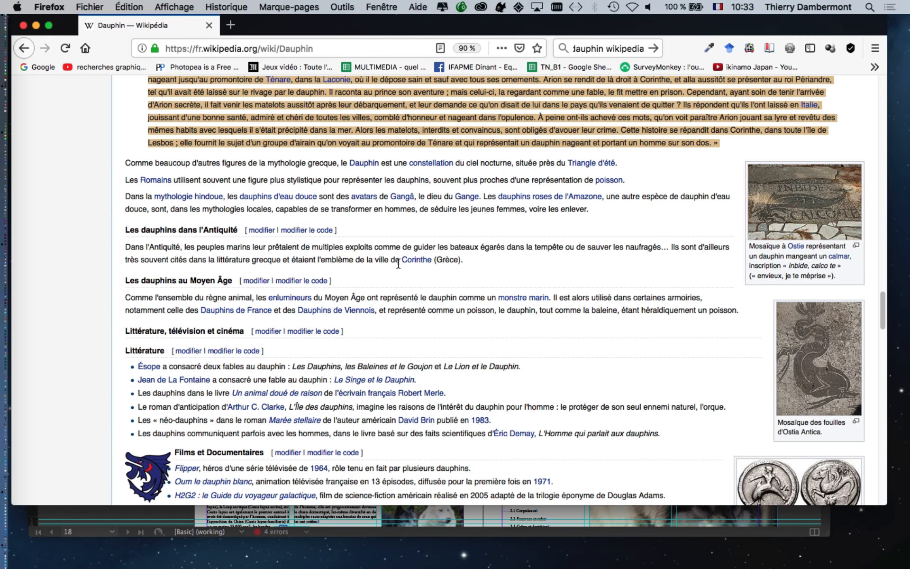
scroll(398, 264, up, 10)
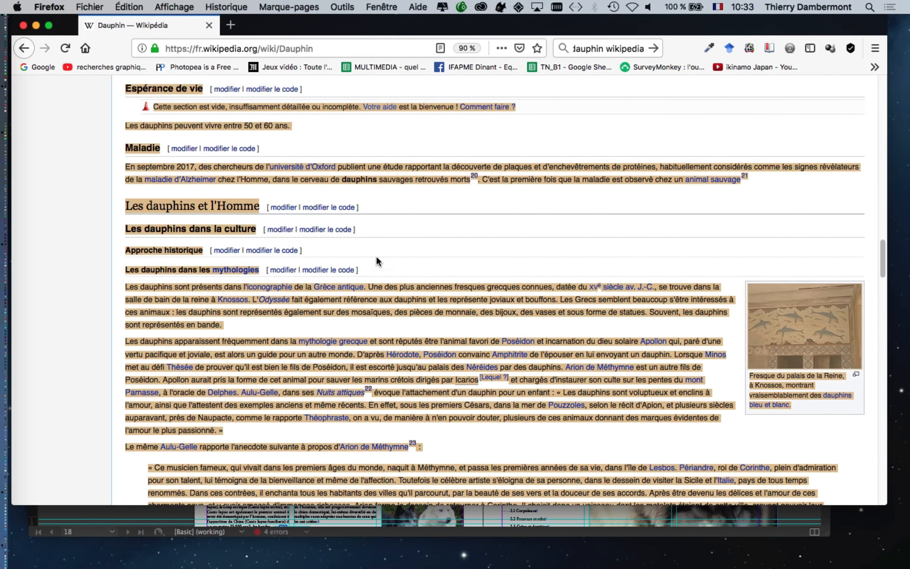
key(super+Tab)
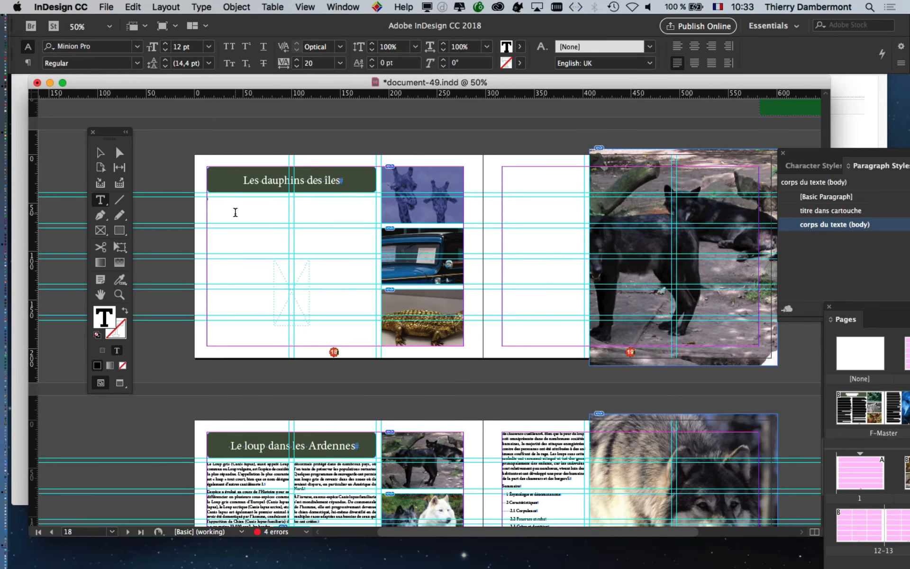
key(super+v)
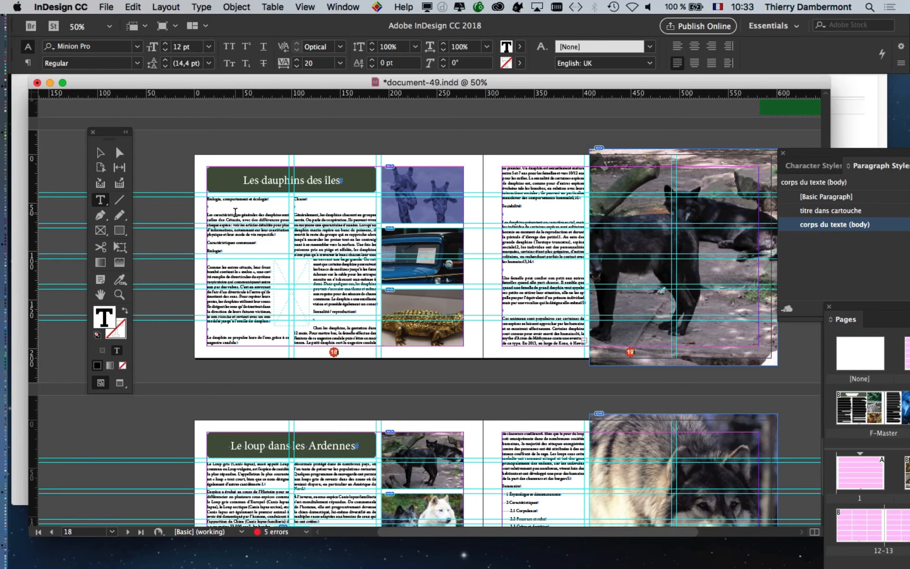
key(Escape)
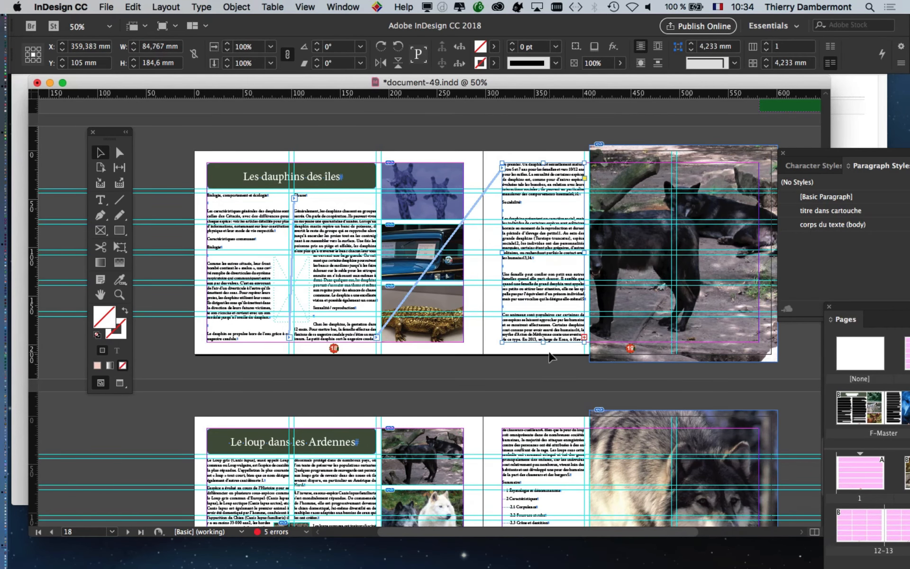
Step: Save the document under the new name document-50.indd in the Dossier document-47 folder
key(super+1)
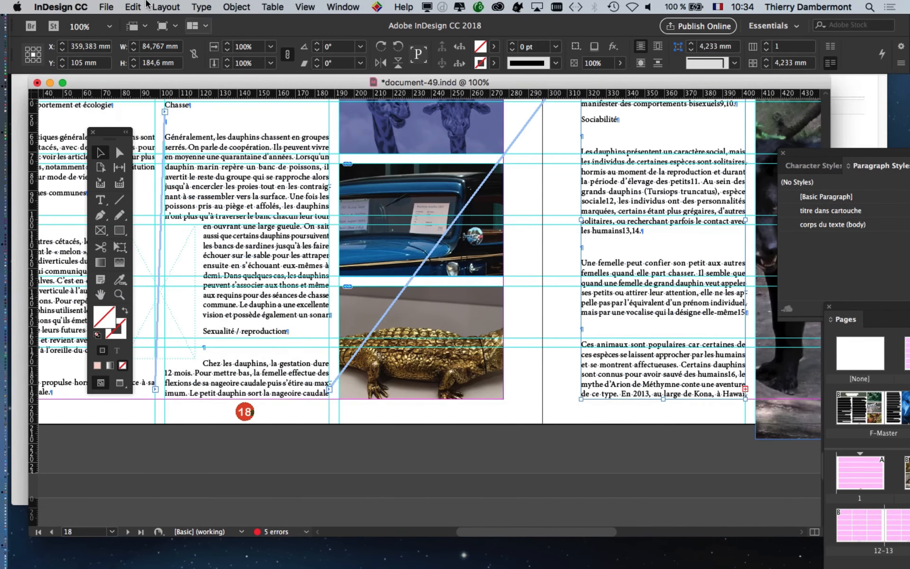
click(106, 7)
click(154, 100)
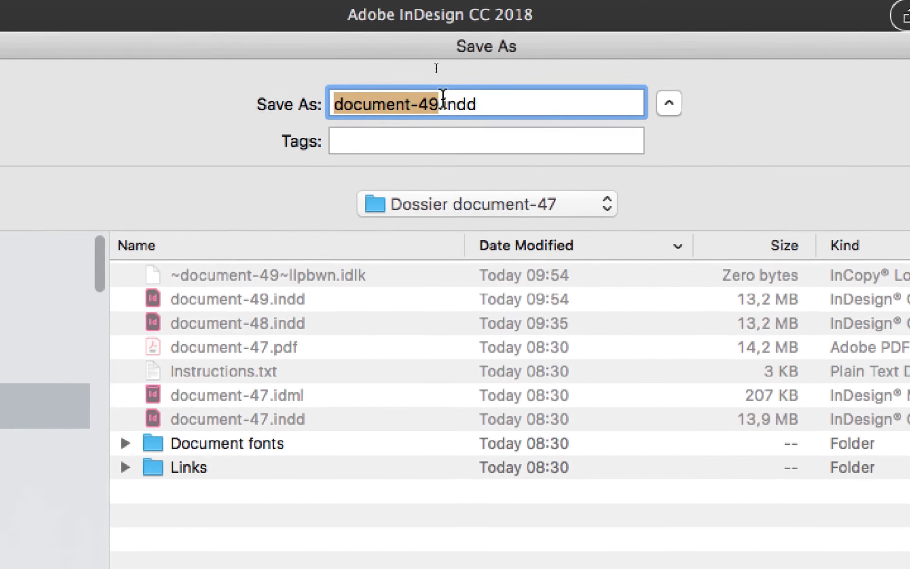
click(467, 68)
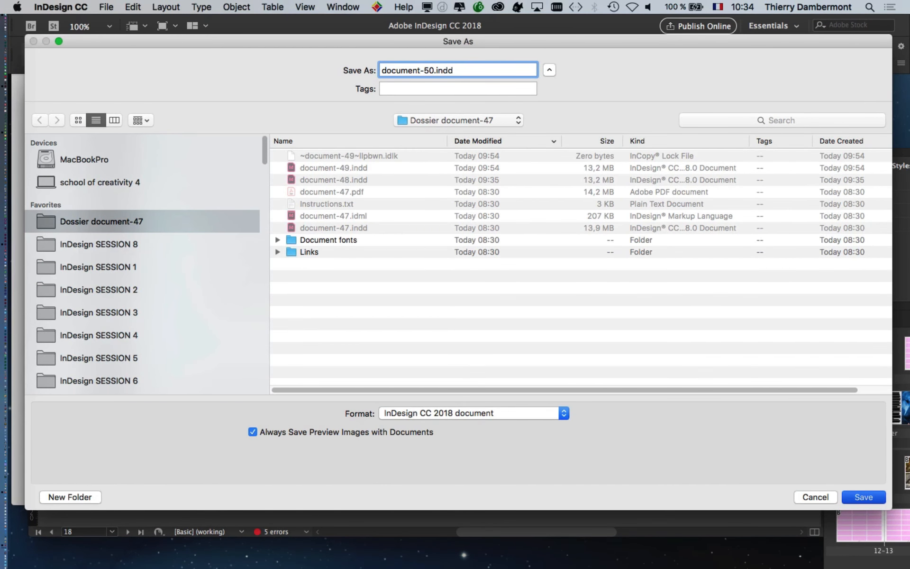
key(Return)
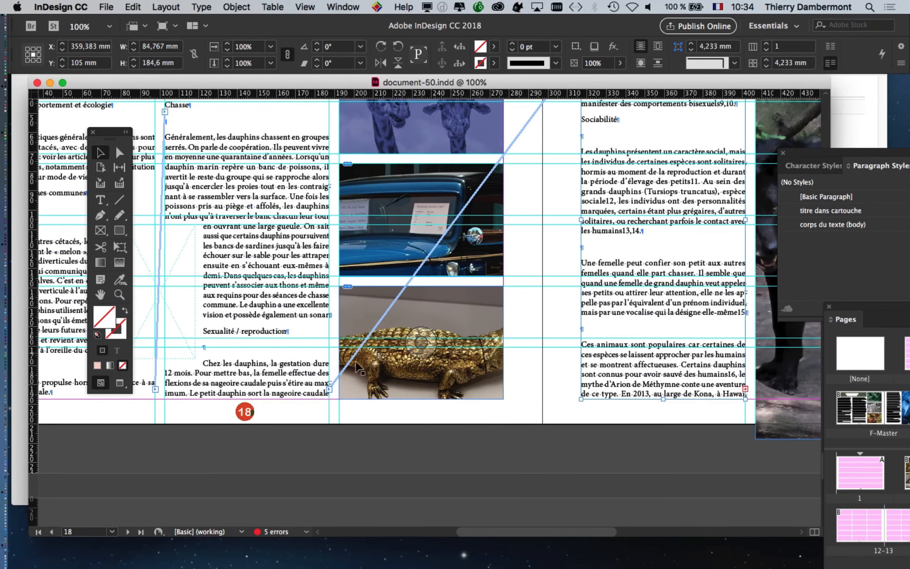
Step: Select the whole dolphin story in page 18's body frame and check which paragraph style it uses
alt+scroll(292, 349, down, 1)
drag(268, 293, 439, 280)
alt+scroll(247, 166, up, 2)
alt+scroll(247, 166, up, 2)
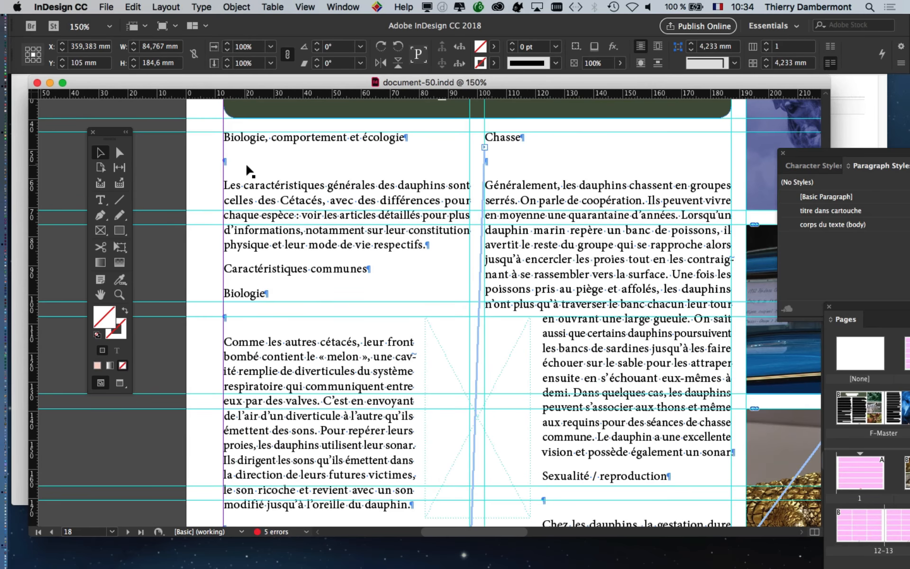
drag(289, 202, 238, 225)
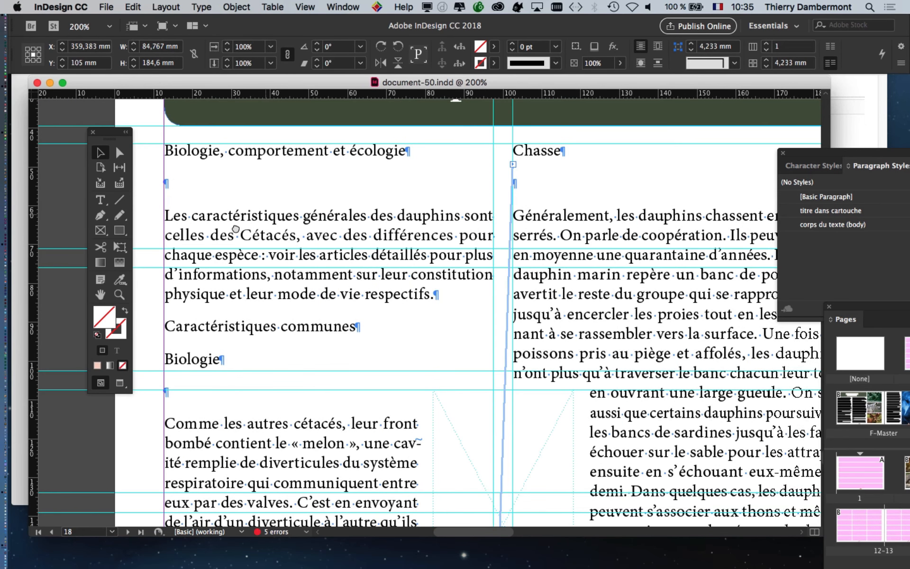
drag(114, 132, 77, 131)
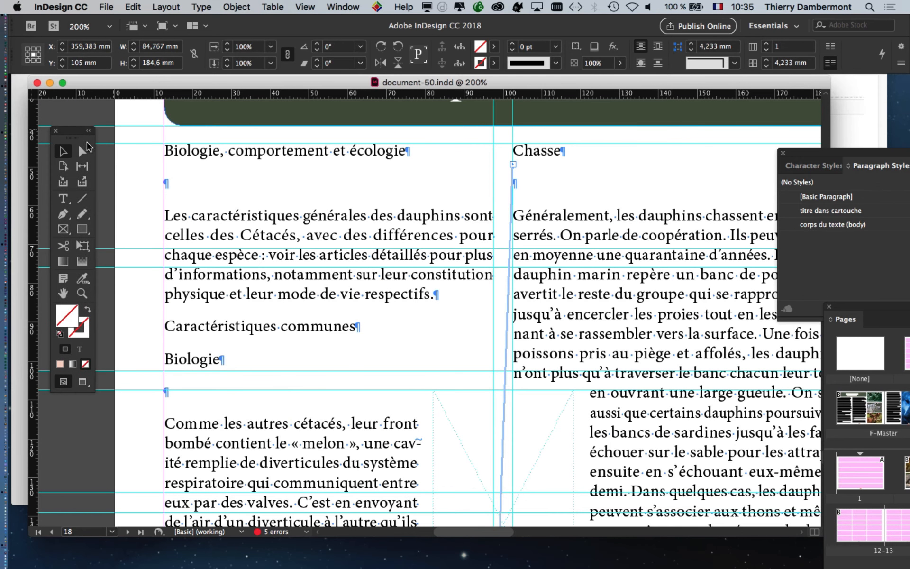
click(63, 198)
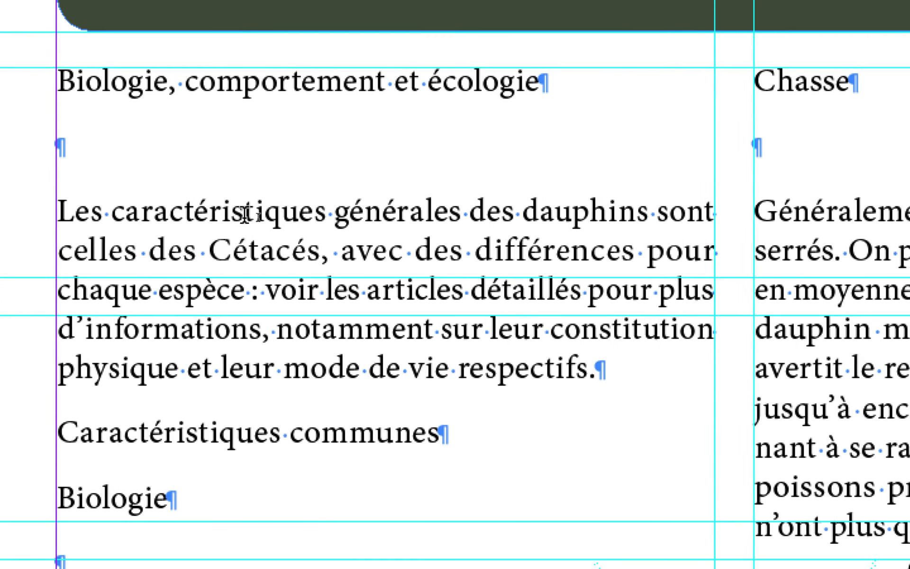
click(261, 210)
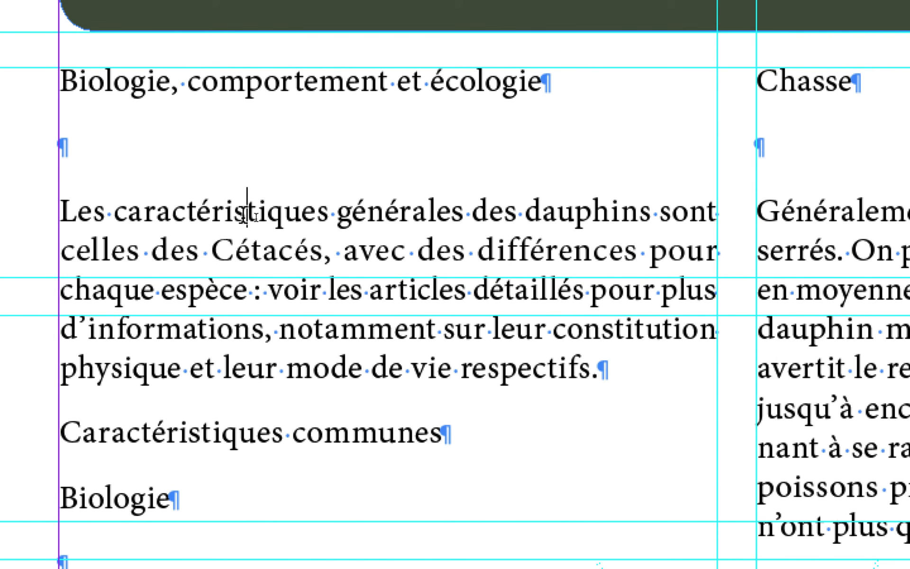
key(super+a)
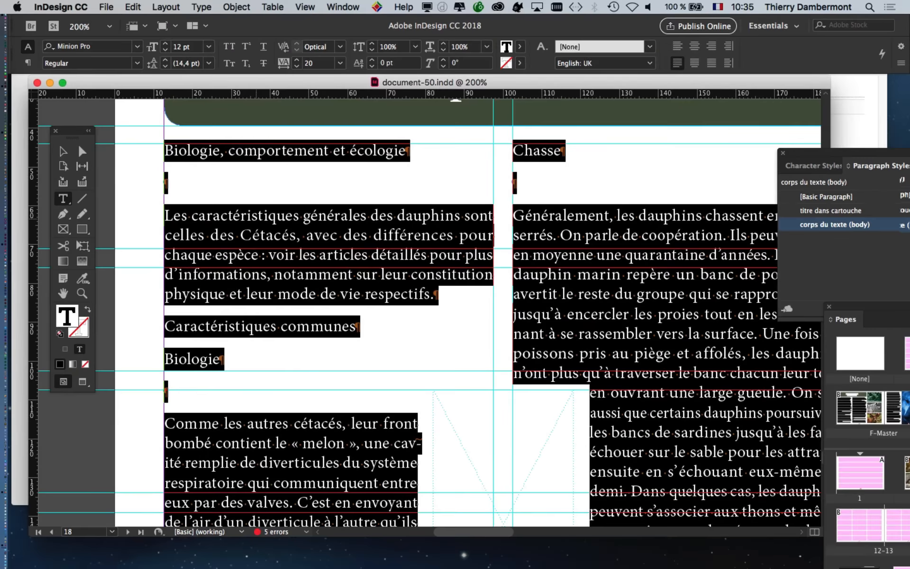
click(203, 7)
click(203, 7)
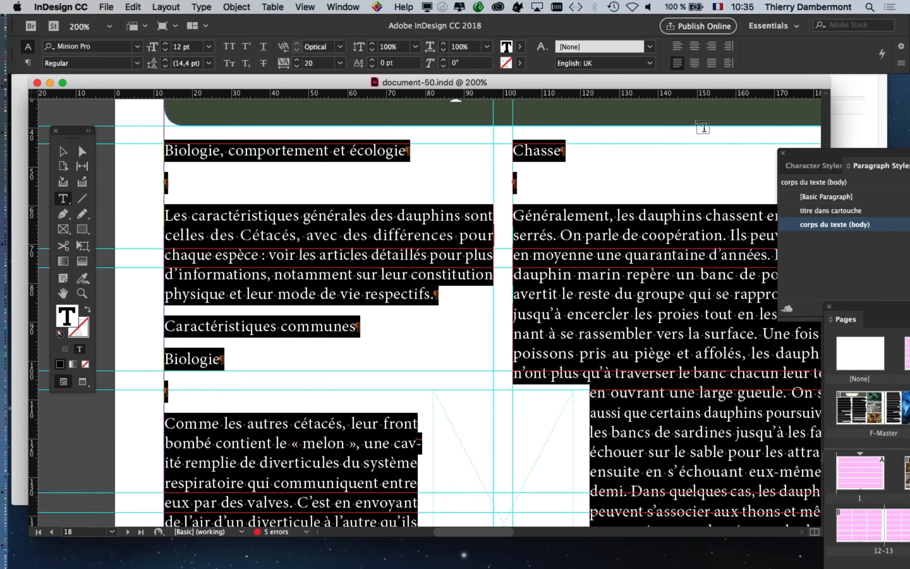
drag(850, 163, 407, 207)
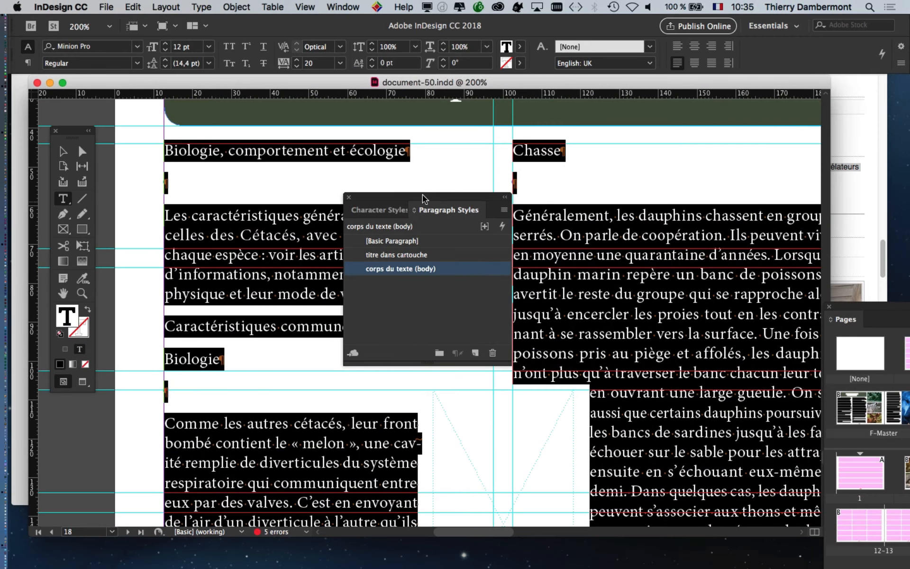
drag(424, 198, 786, 246)
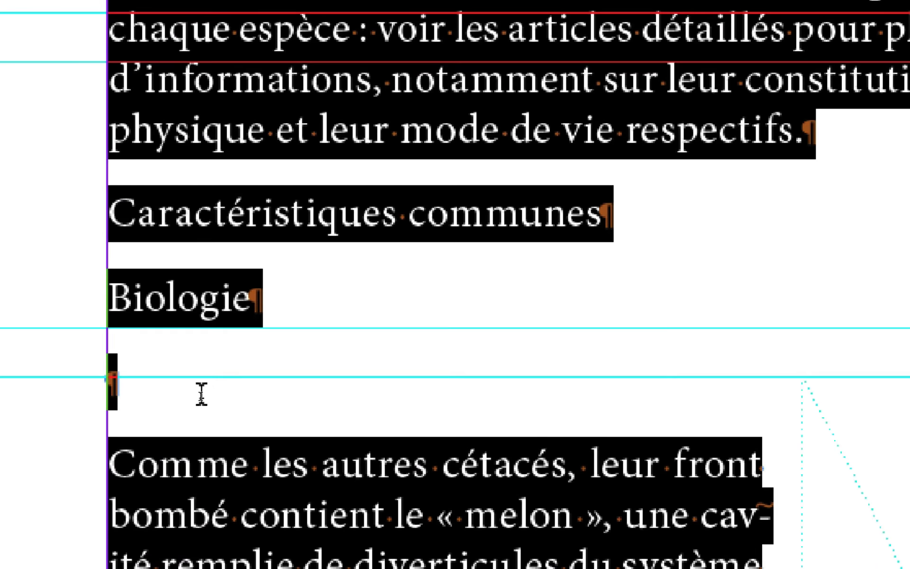
Step: Examine the consecutive paragraph marks that make the blank lines below "Biologie, comportement et écologie" and "Biologie"
click(178, 395)
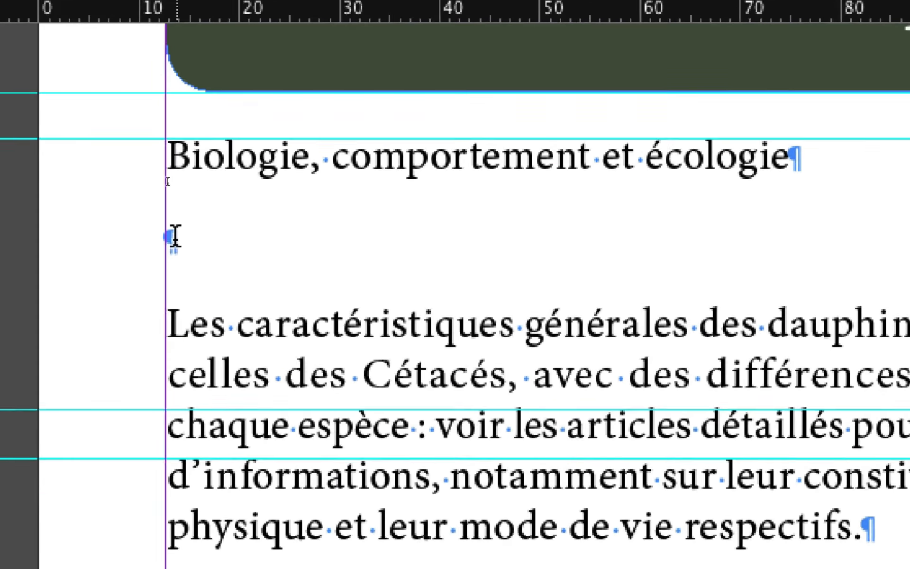
double_click(175, 237)
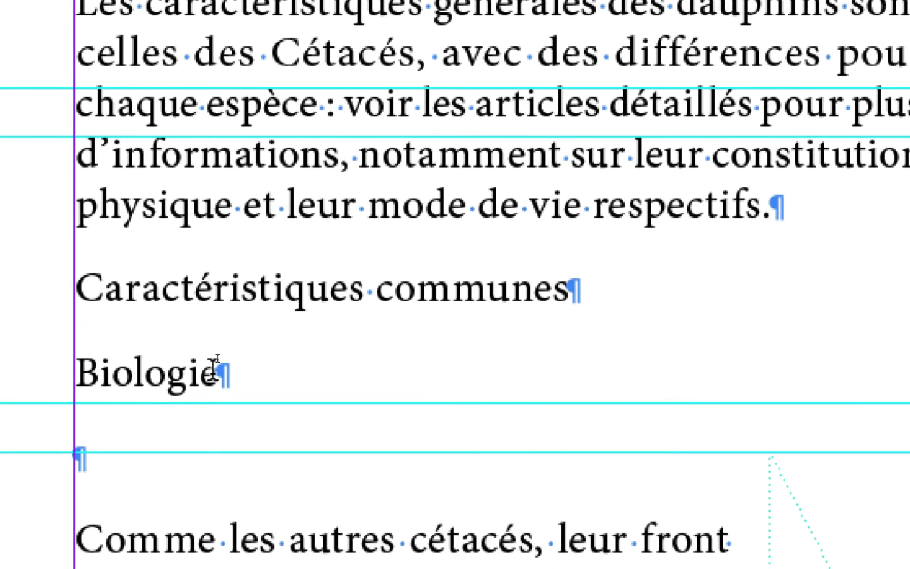
click(217, 373)
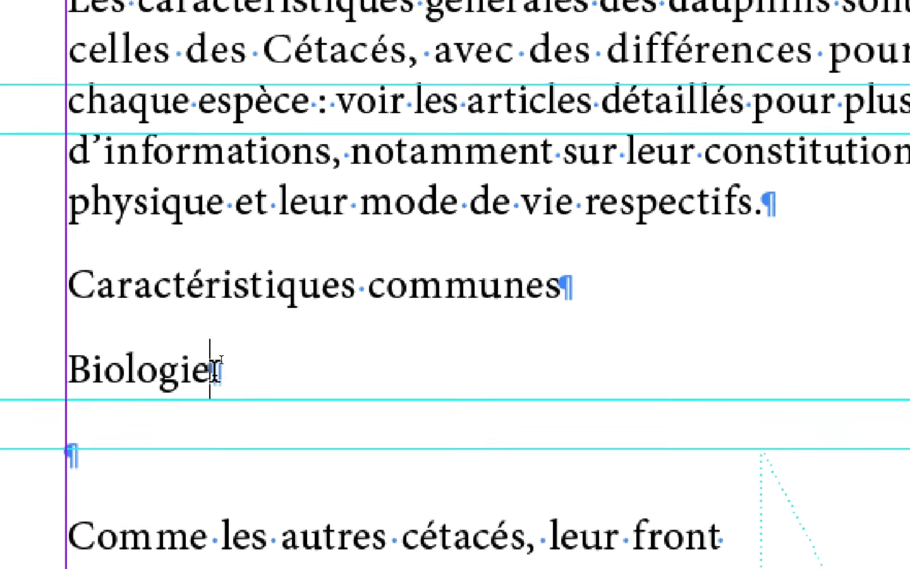
drag(221, 360, 97, 434)
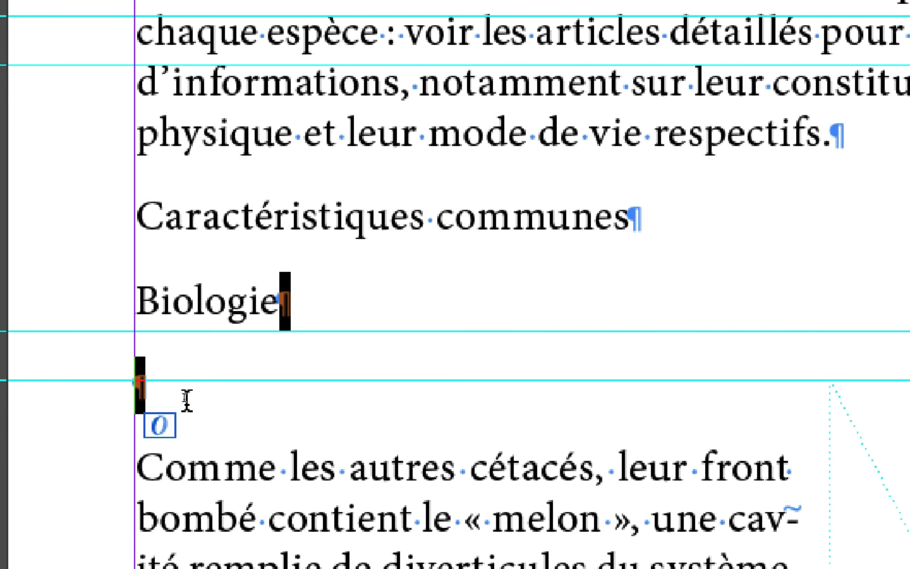
click(355, 136)
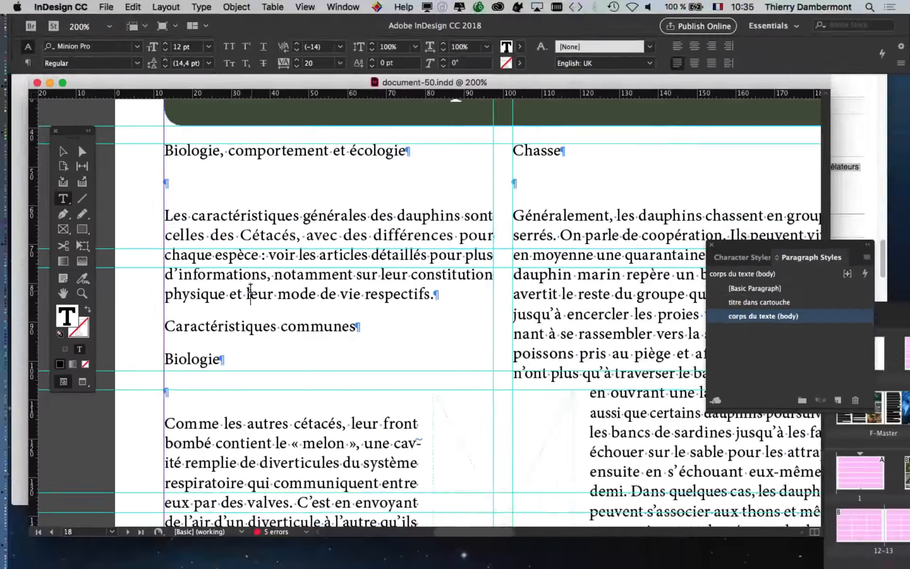
click(353, 234)
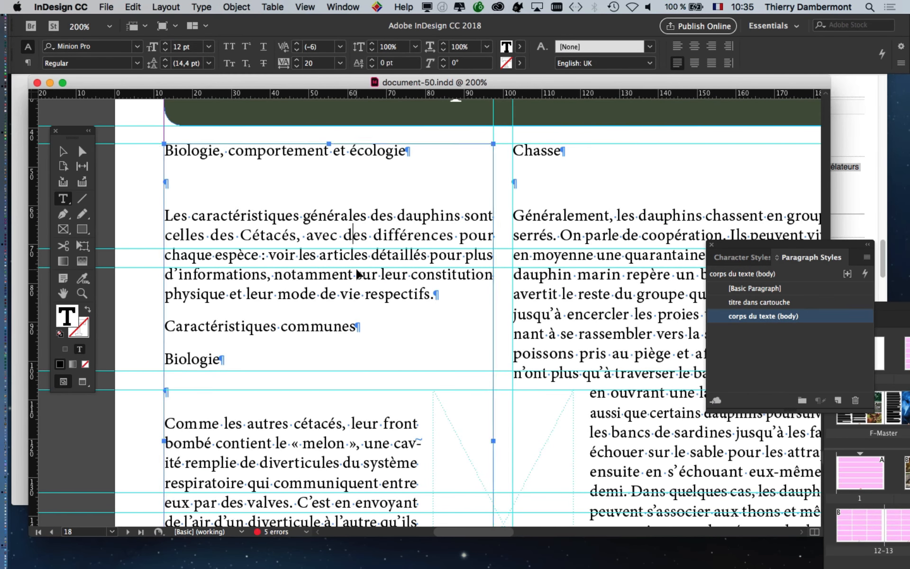
Step: Select the whole dolphin story and set Find/Change to look for two consecutive end-of-paragraph marks (^p^p)
key(super+a)
click(132, 7)
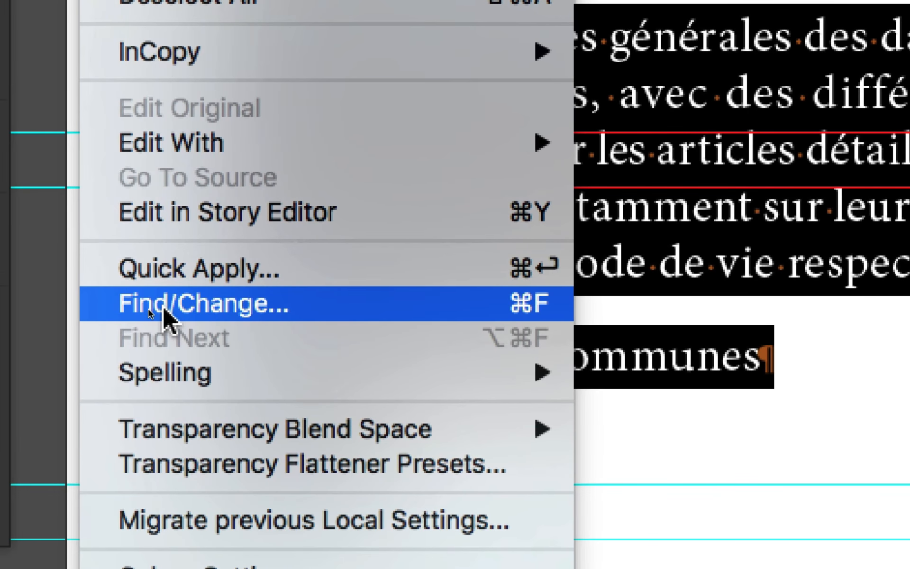
click(190, 308)
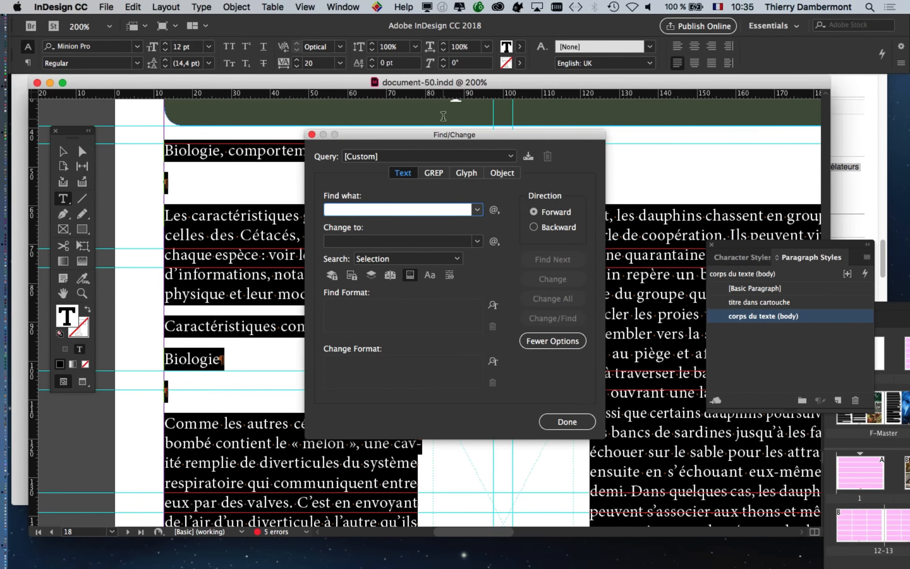
drag(472, 137, 665, 98)
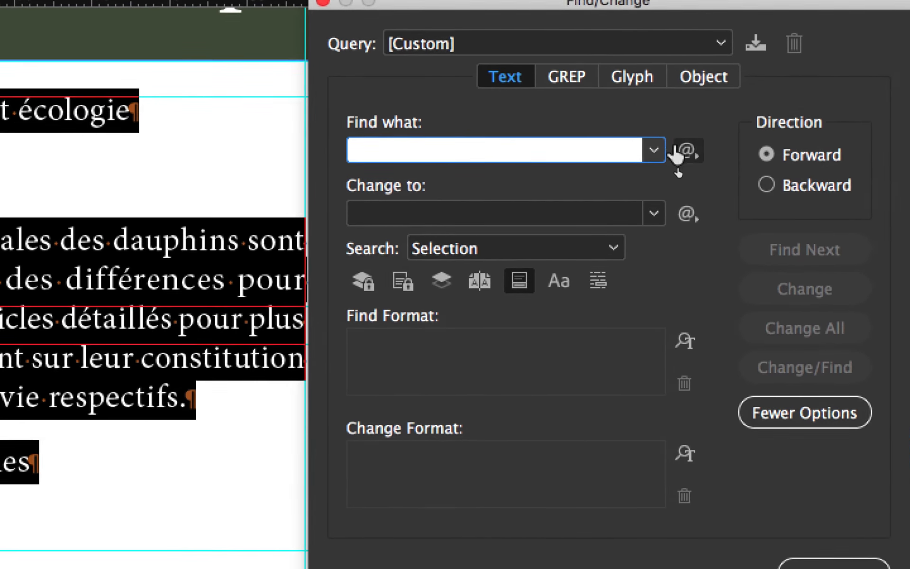
click(701, 236)
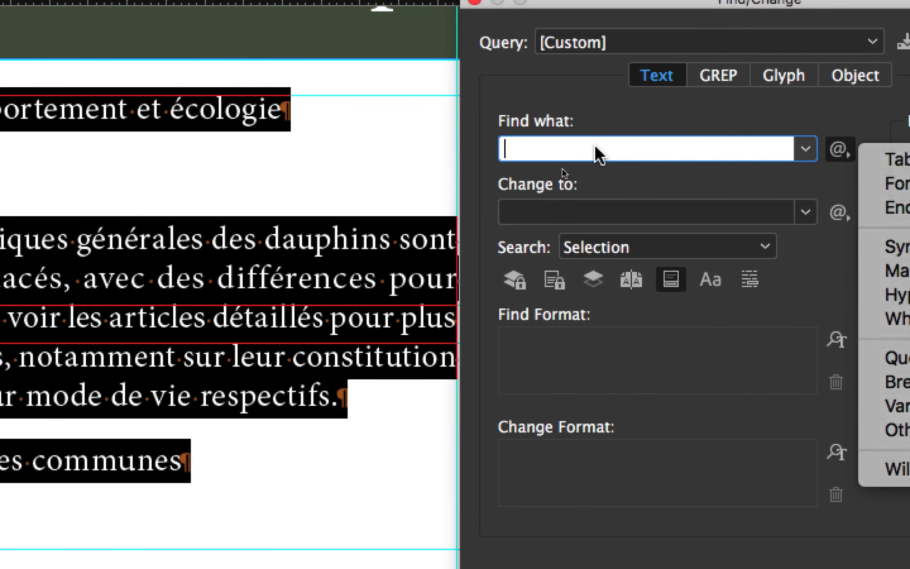
click(385, 148)
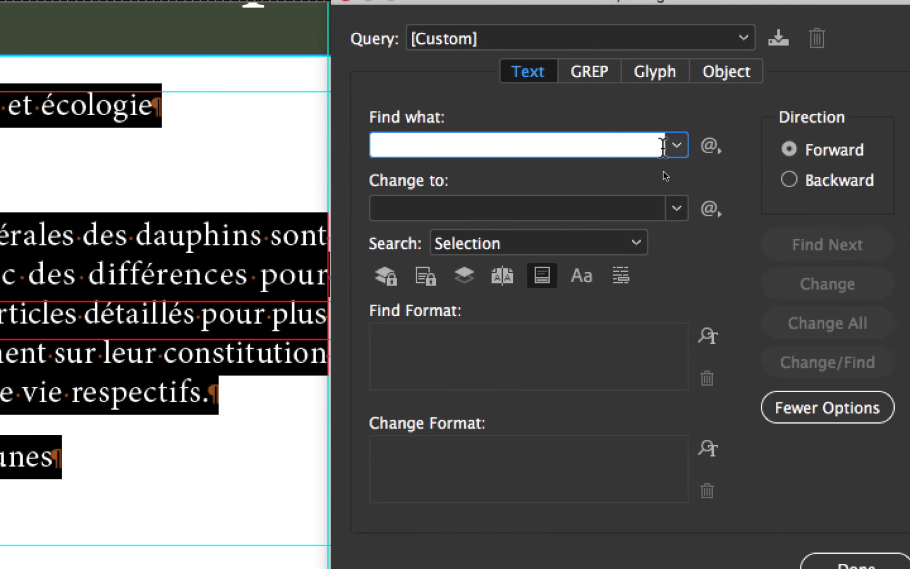
click(681, 147)
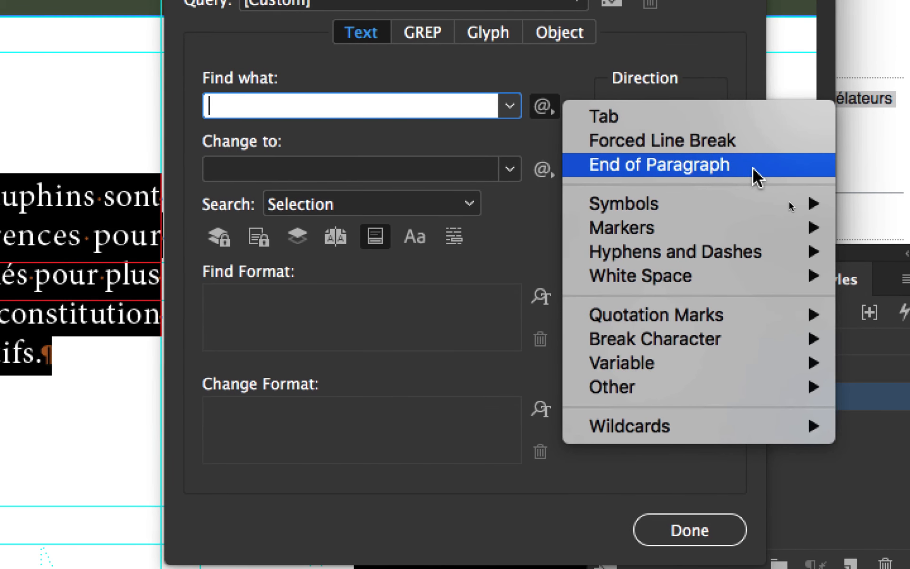
click(752, 168)
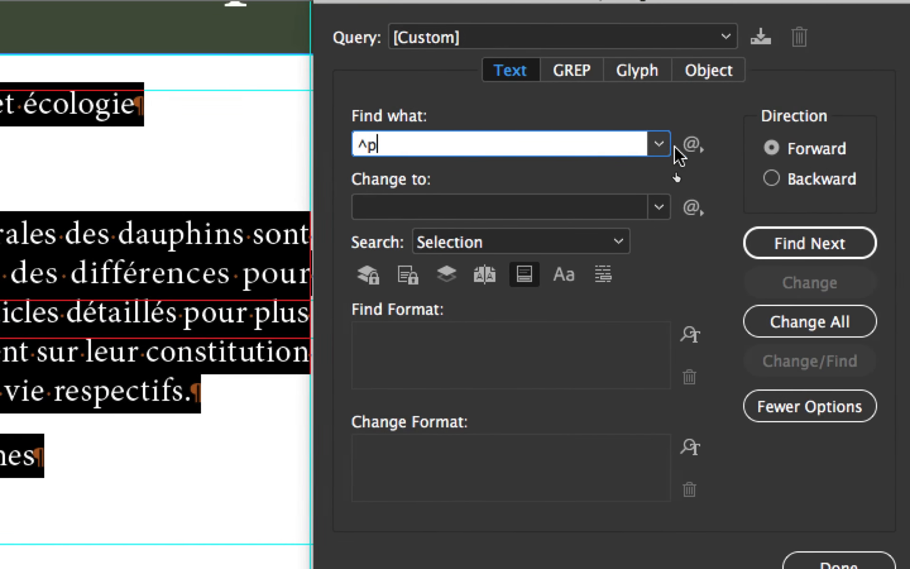
click(682, 148)
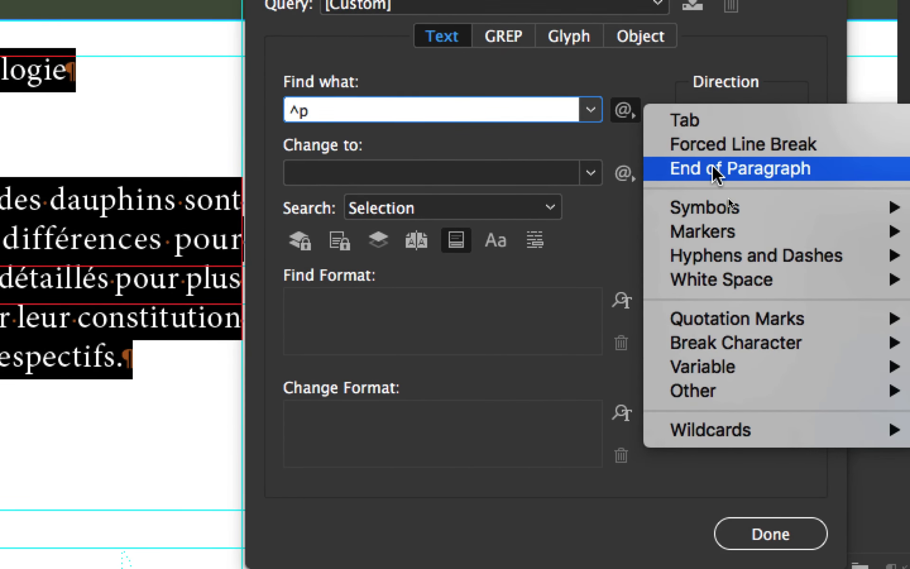
click(751, 207)
Step: Set the replacement to a single end-of-paragraph mark (^p) and change all occurrences in the selection
click(411, 173)
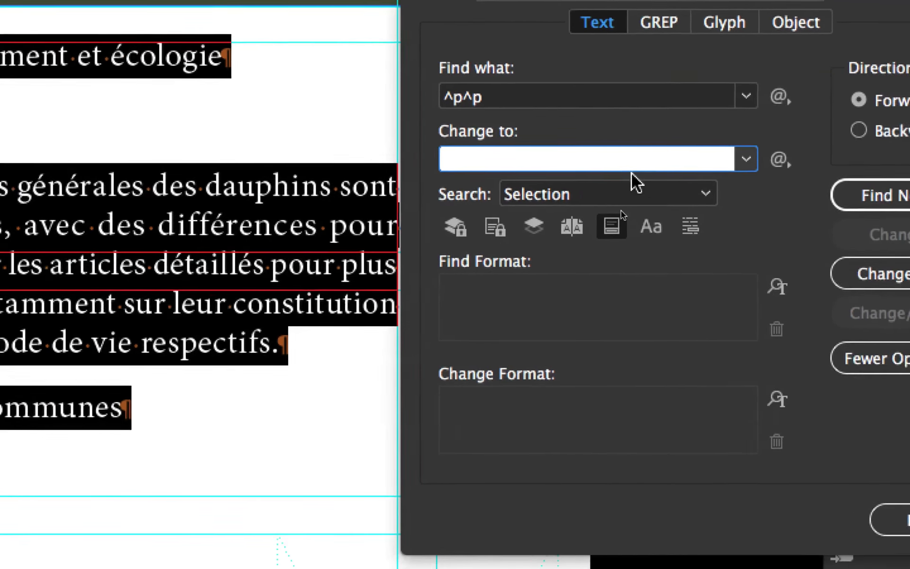
click(682, 167)
click(750, 228)
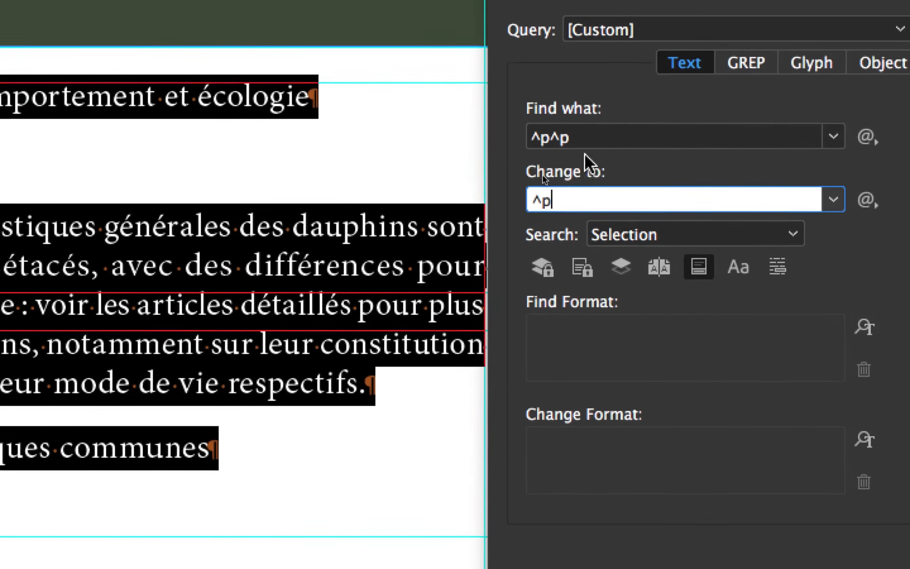
click(360, 71)
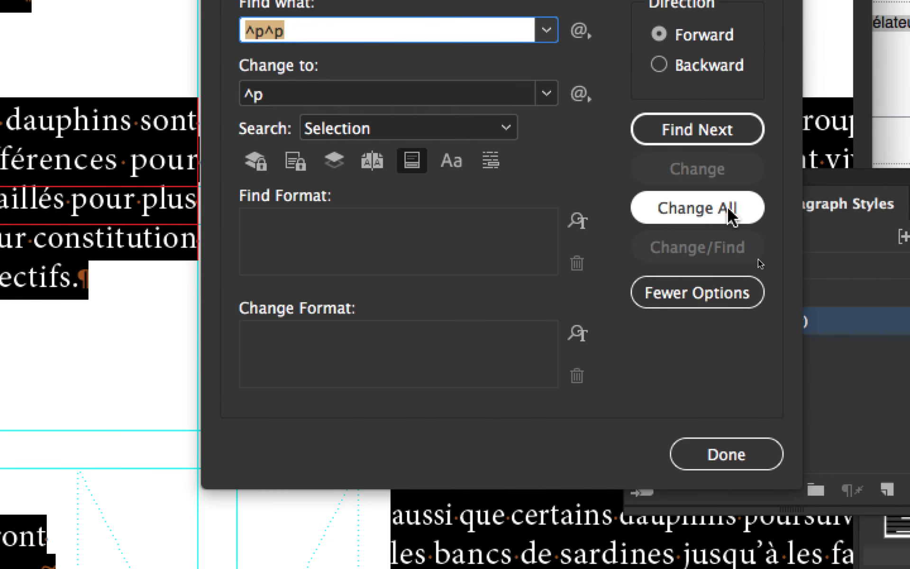
click(722, 77)
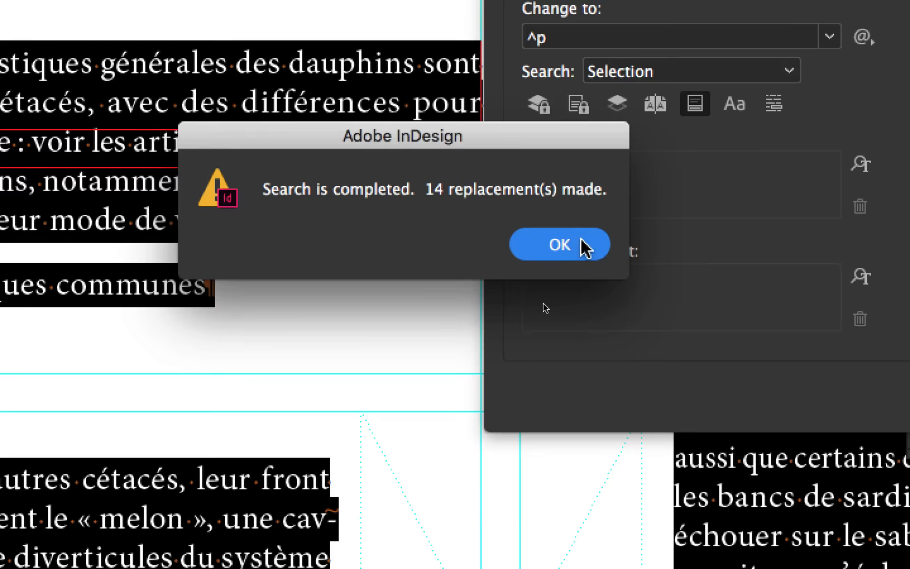
click(276, 301)
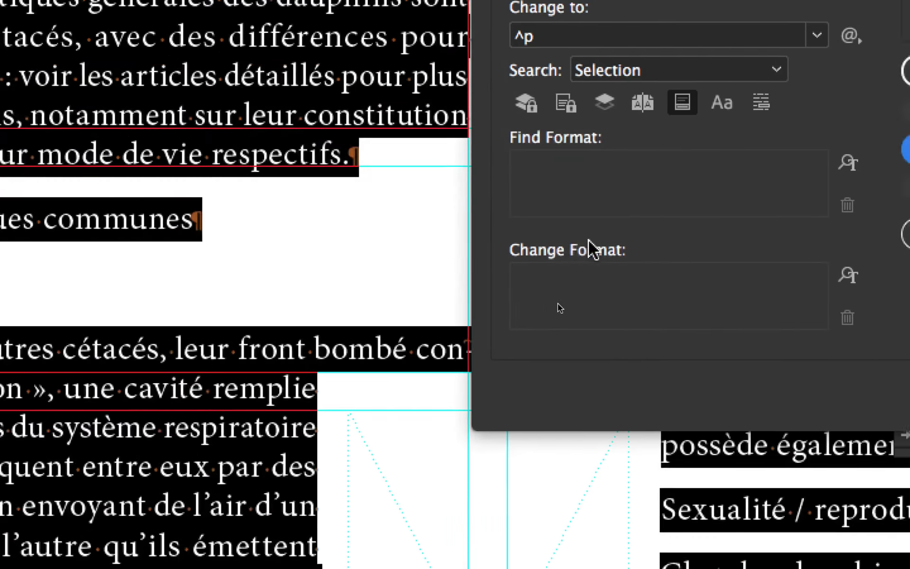
Step: Run the double paragraph mark replacement twice more on the selection, close Find/Change, and deselect the text
click(721, 213)
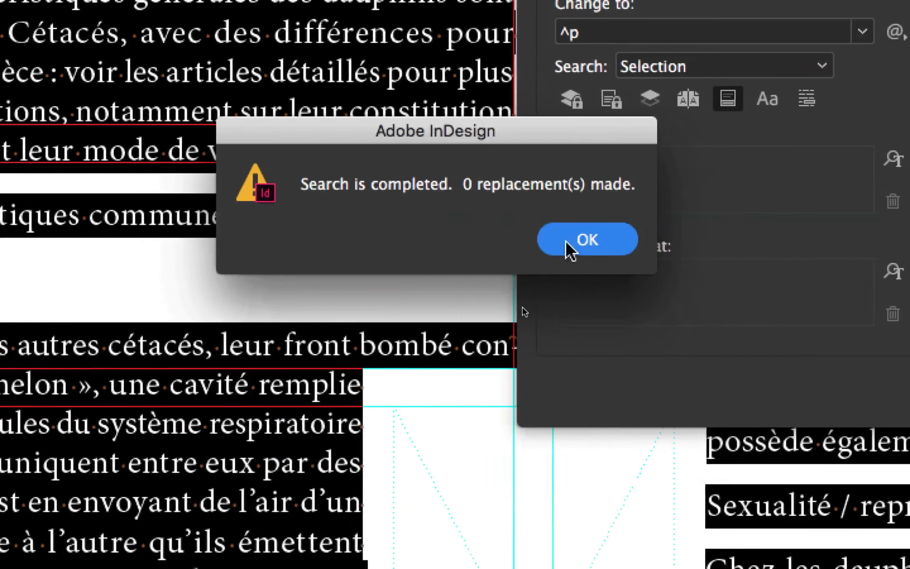
click(575, 241)
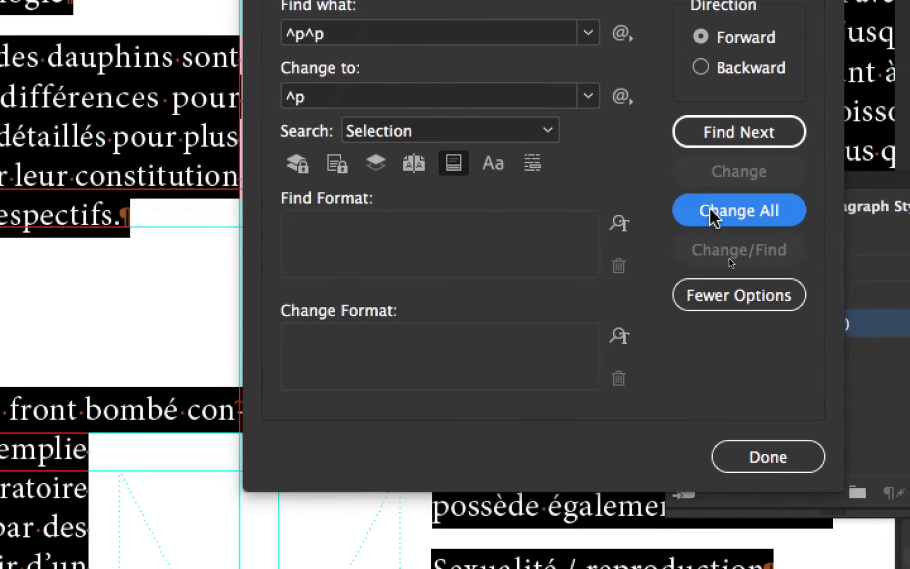
click(872, 133)
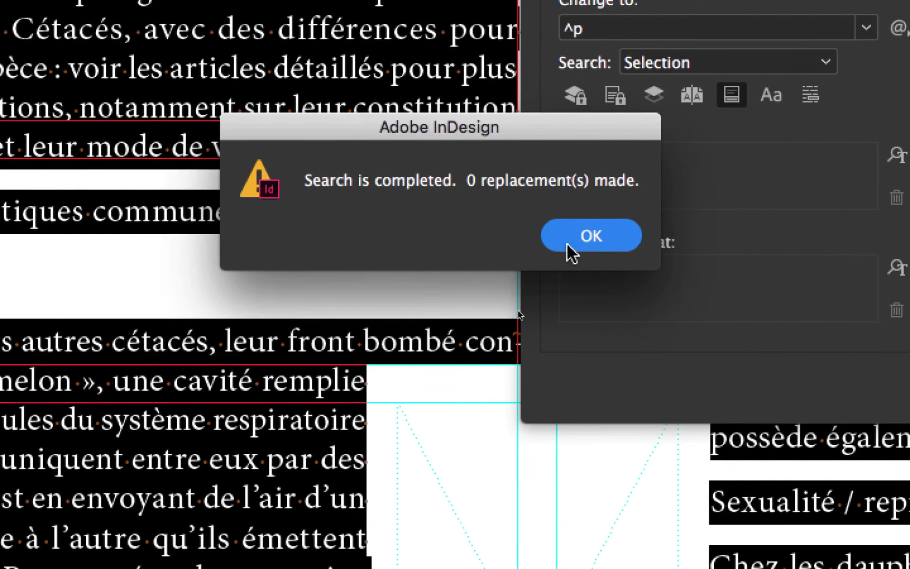
click(608, 269)
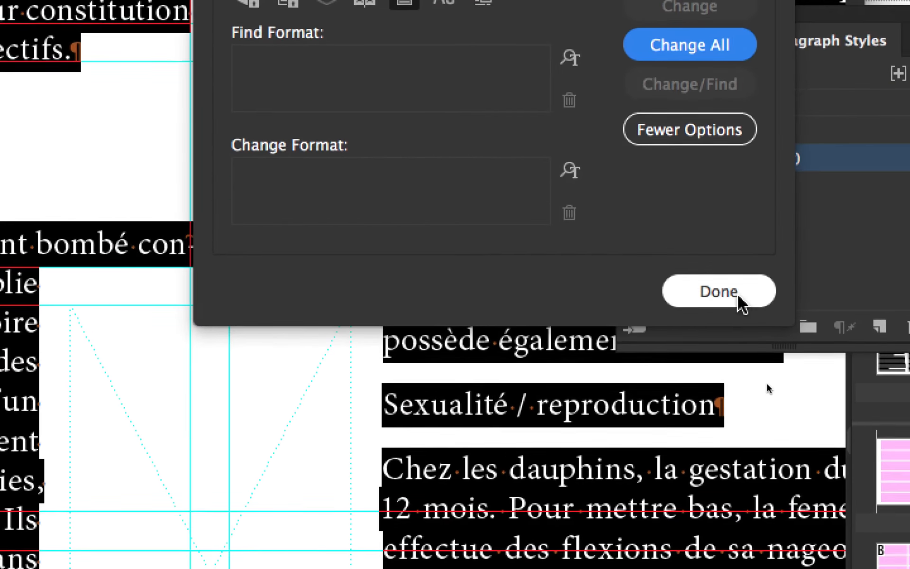
click(738, 295)
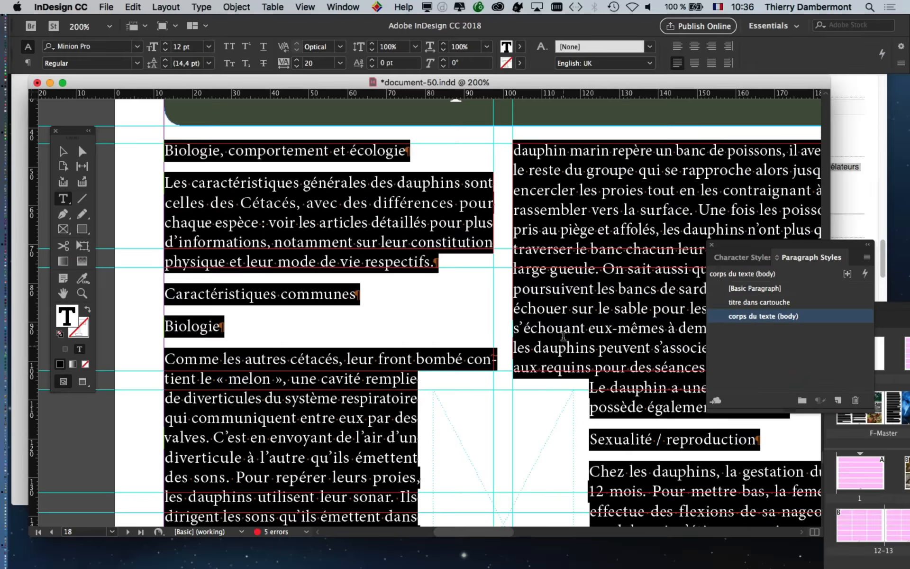
click(563, 335)
key(super+minus)
key(super+minus)
key(super+minus)
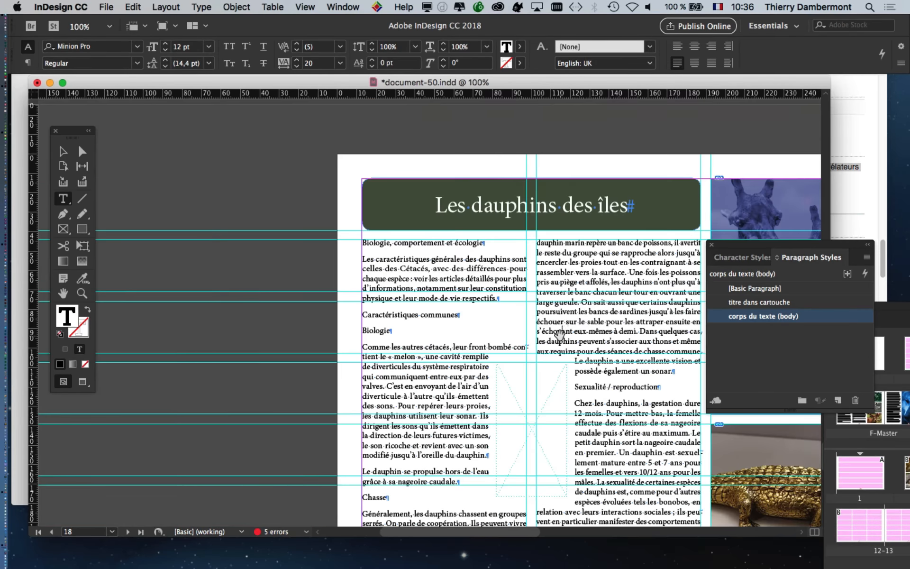